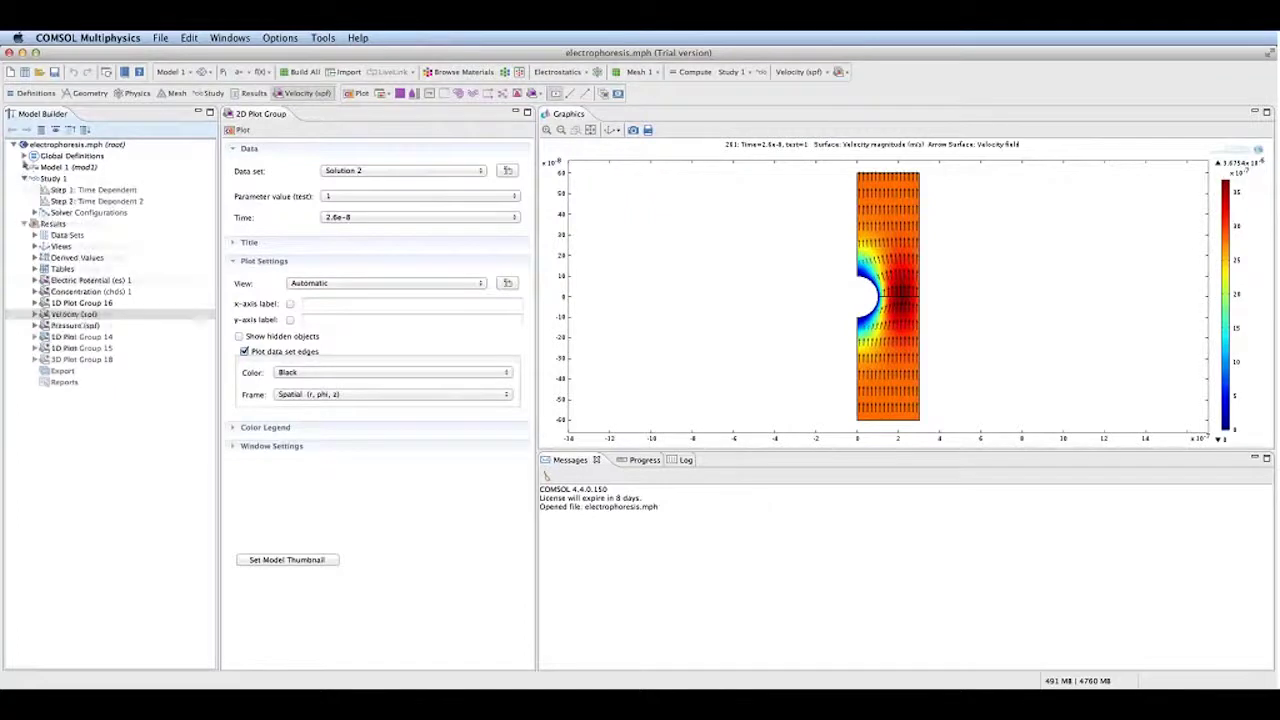
Open the global Parameters table and widen the settings area and model tree to show more of their contents
left_click(24, 156)
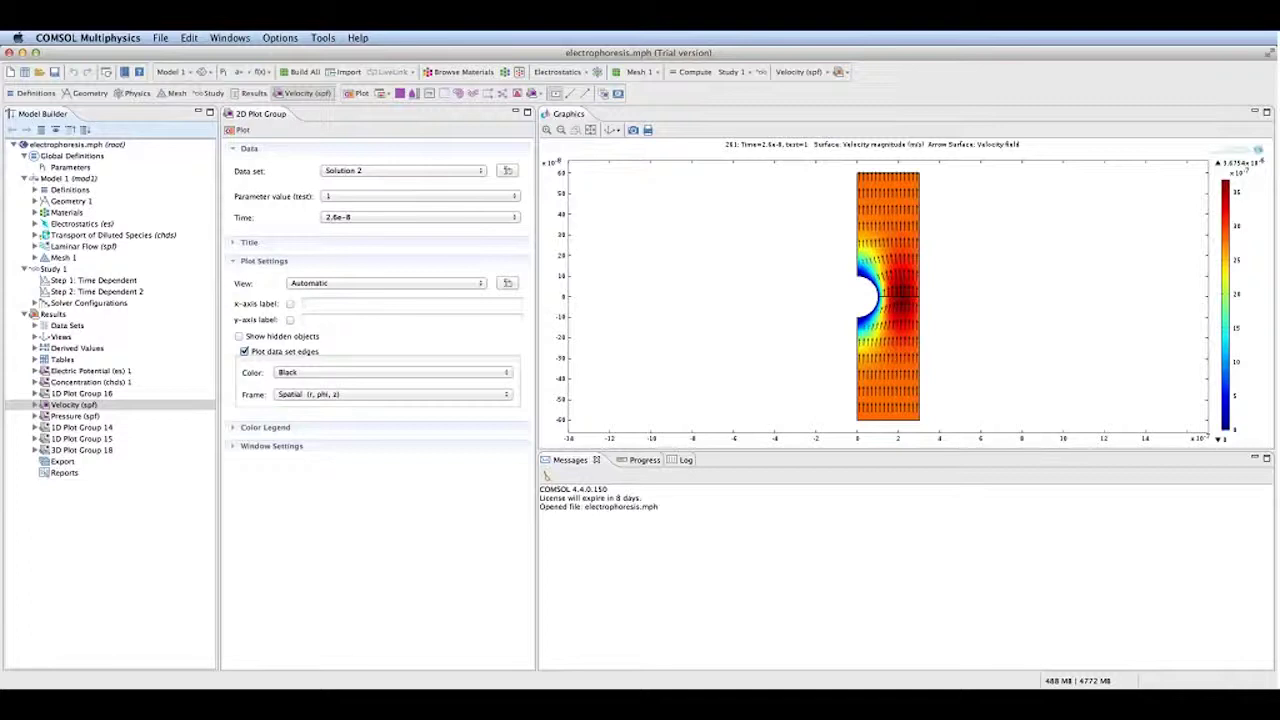
left_click(63, 167)
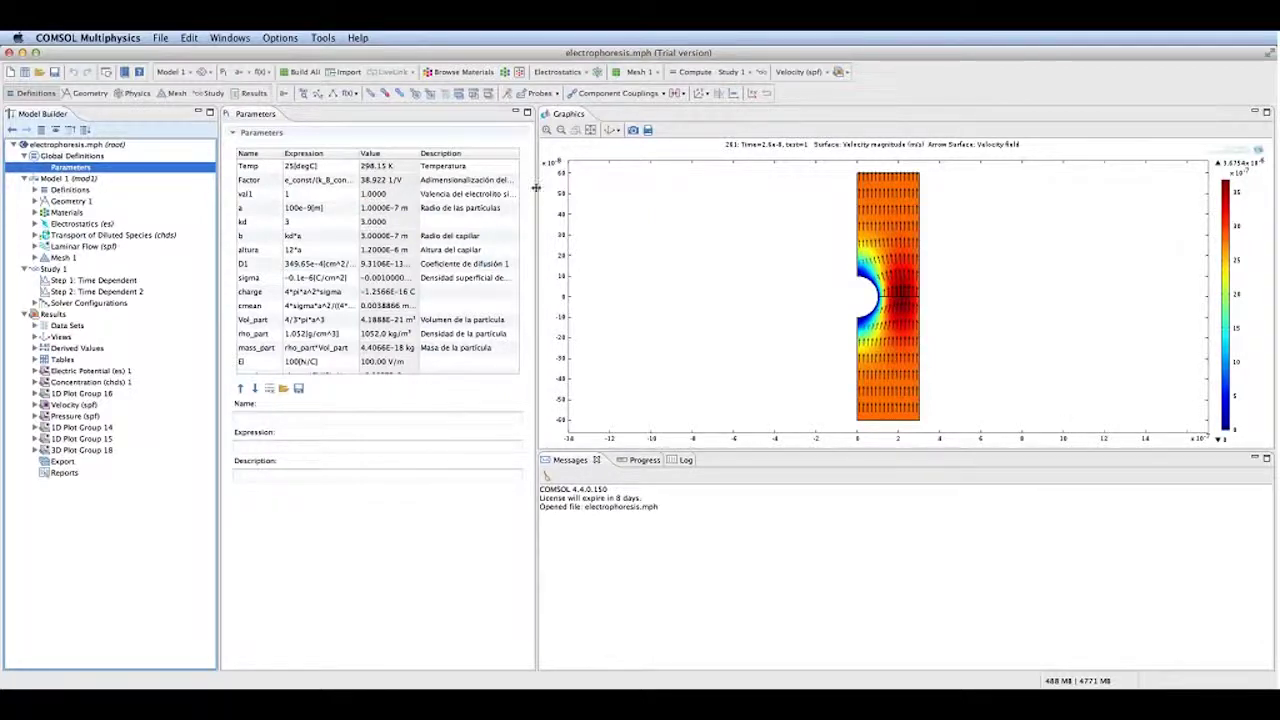
left_click_drag(538, 192, 622, 196)
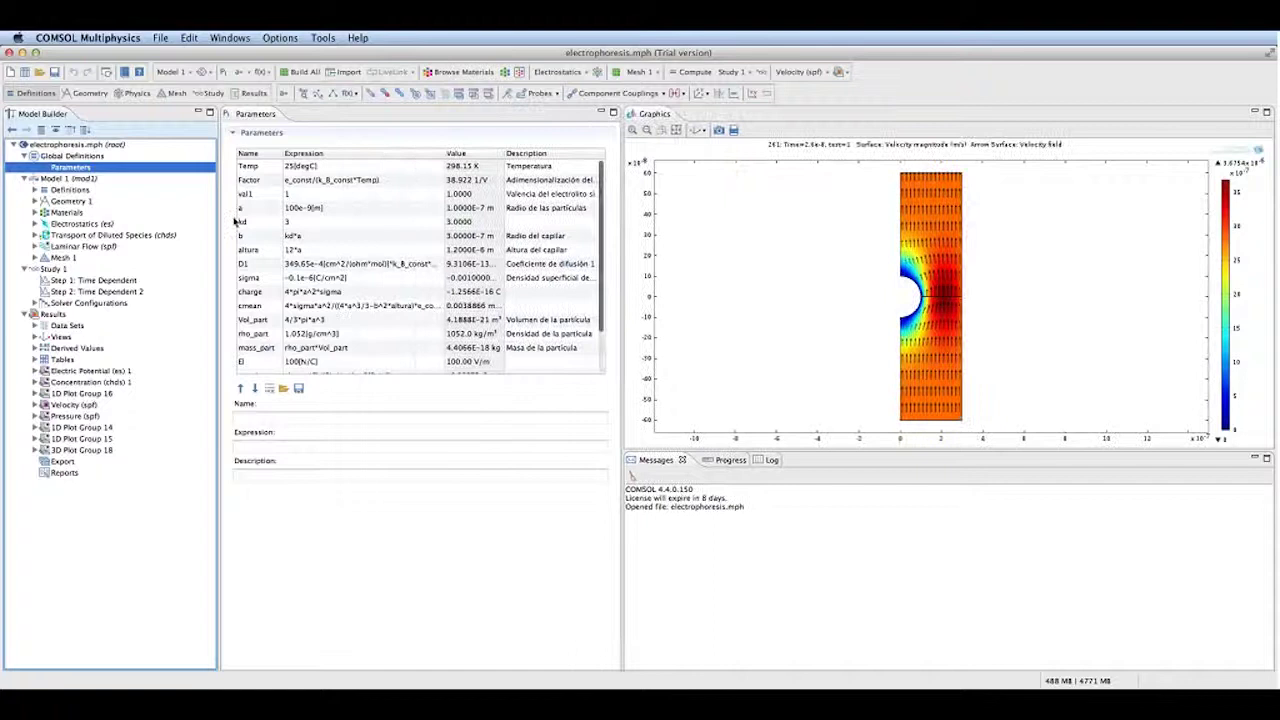
left_click_drag(229, 220, 235, 220)
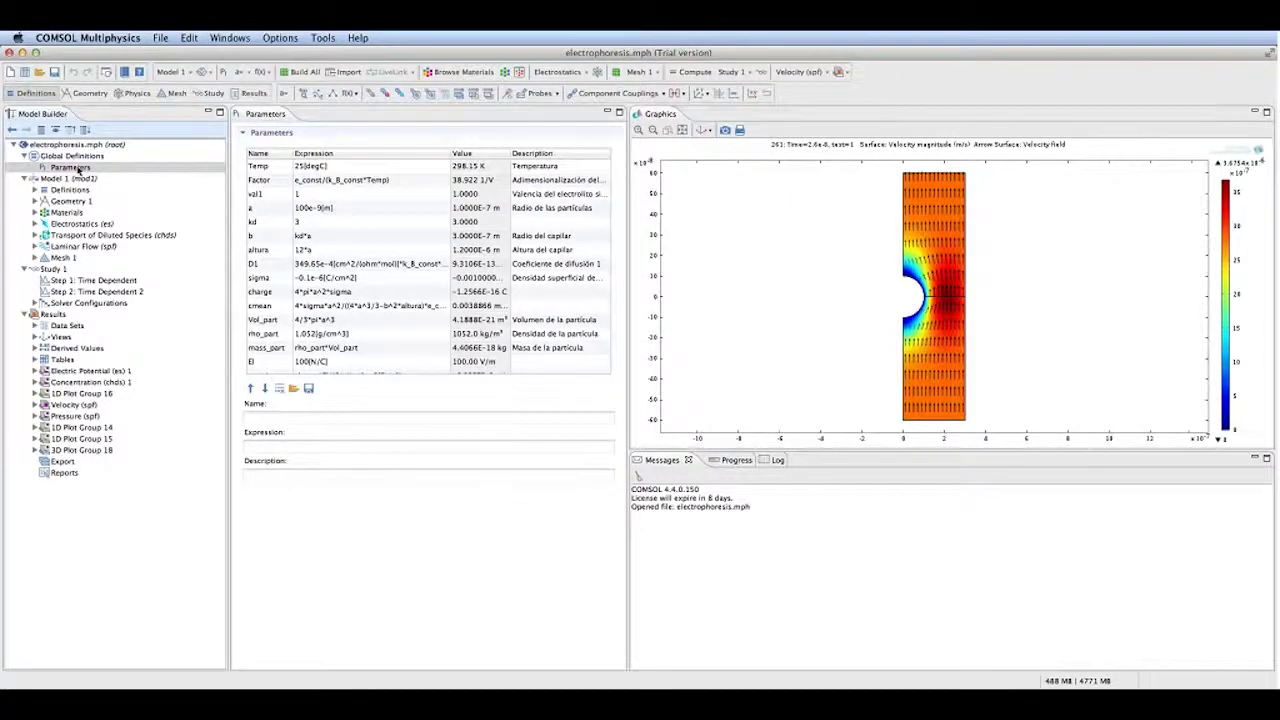
Review the full list of global parameters, including their expressions, values and descriptions
left_click(35, 190)
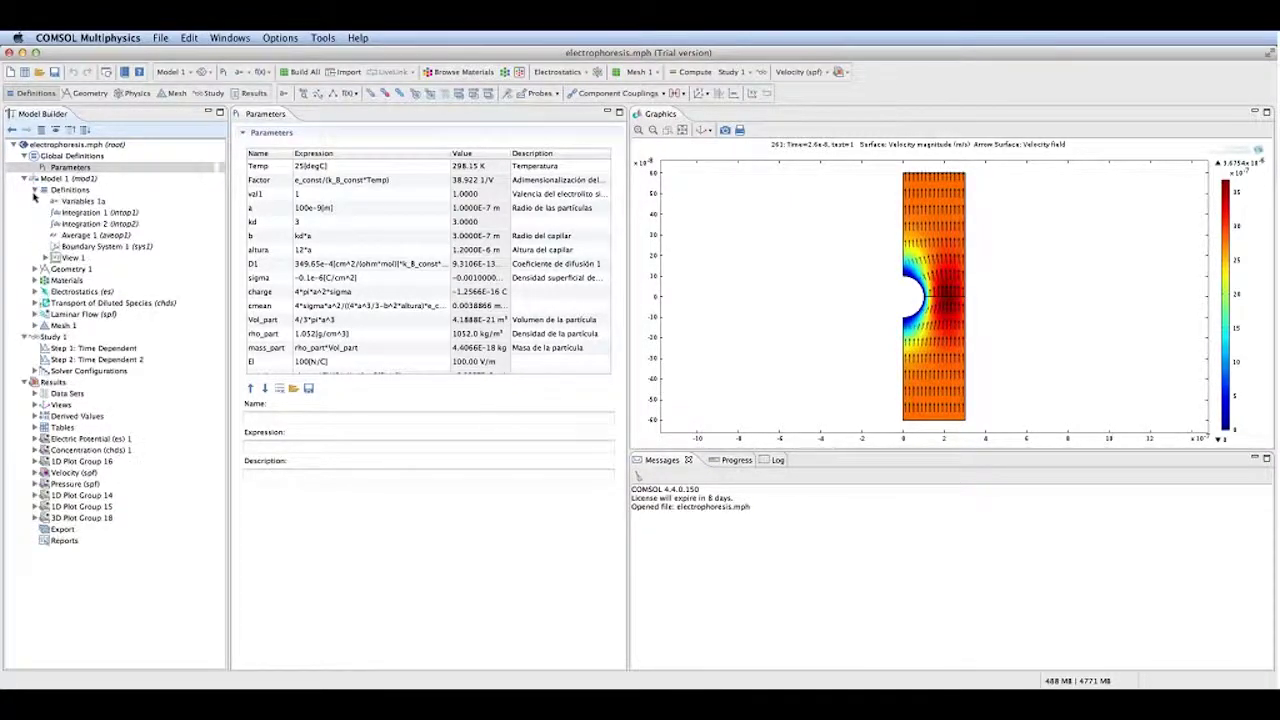
left_click(35, 190)
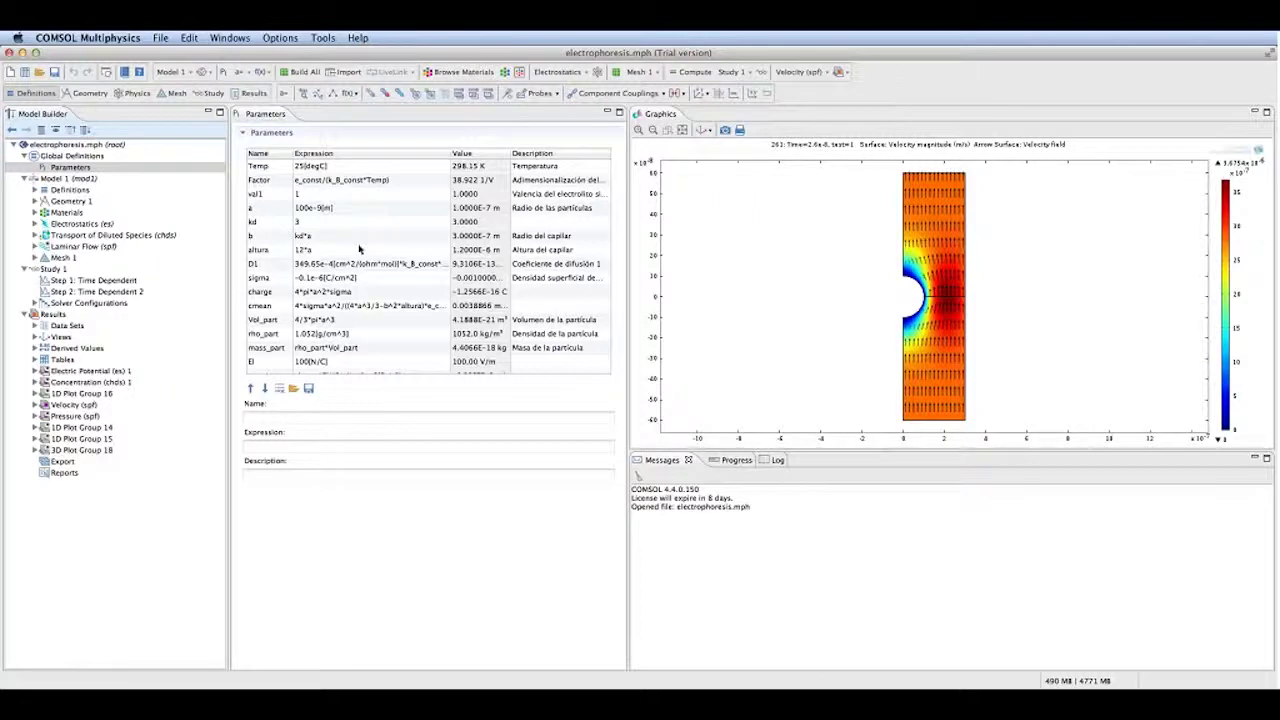
left_click(48, 168)
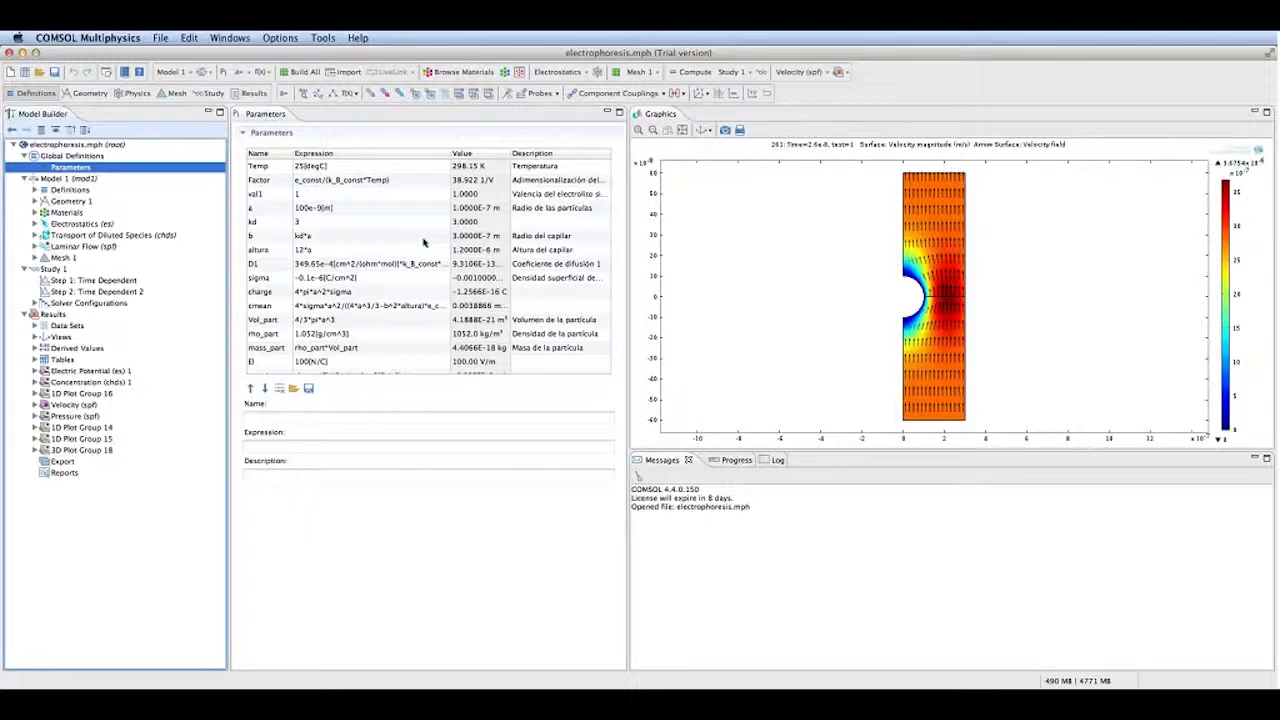
scroll(280, 296, "down", 3)
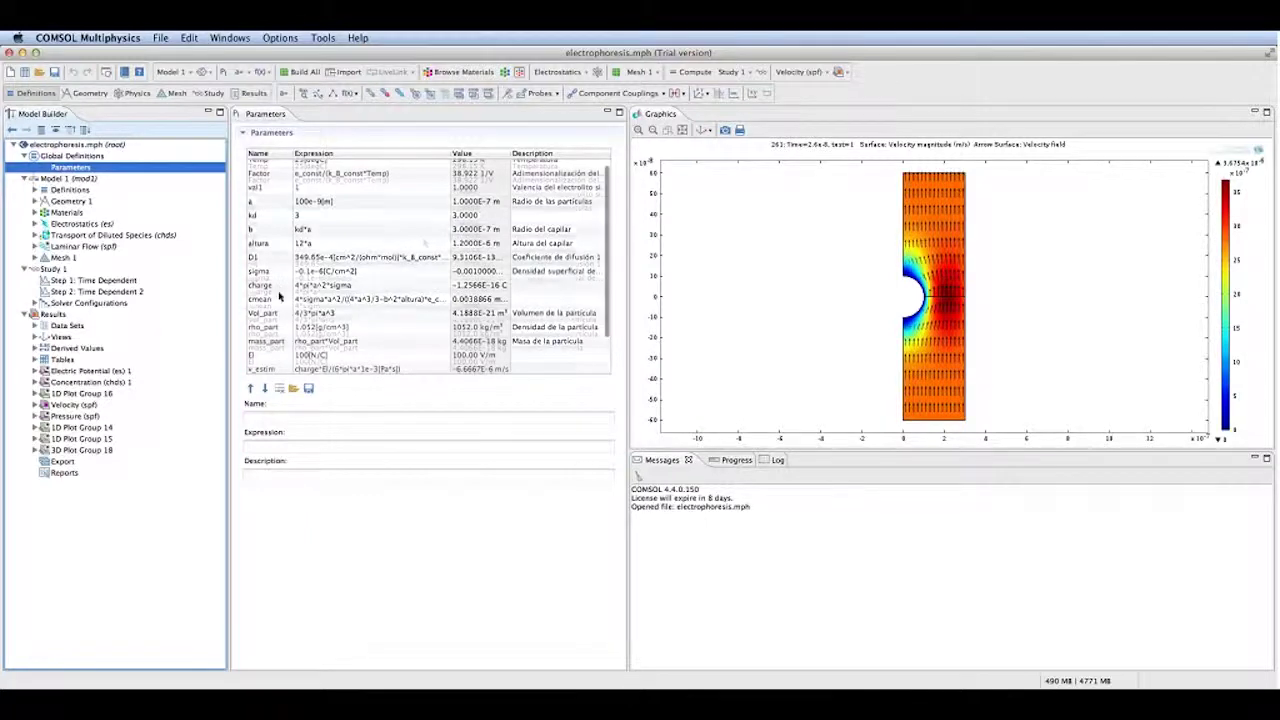
scroll(280, 296, "down", 1)
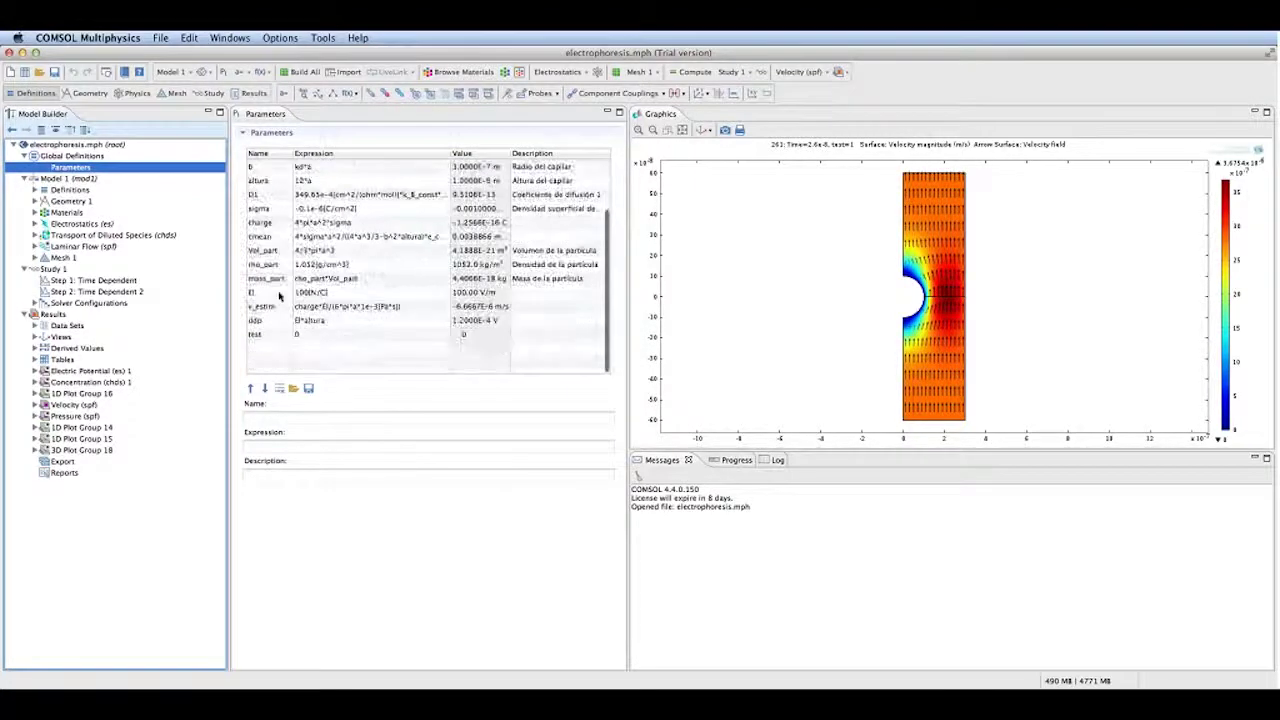
scroll(280, 296, "up", 1)
scroll(280, 296, "up", 4)
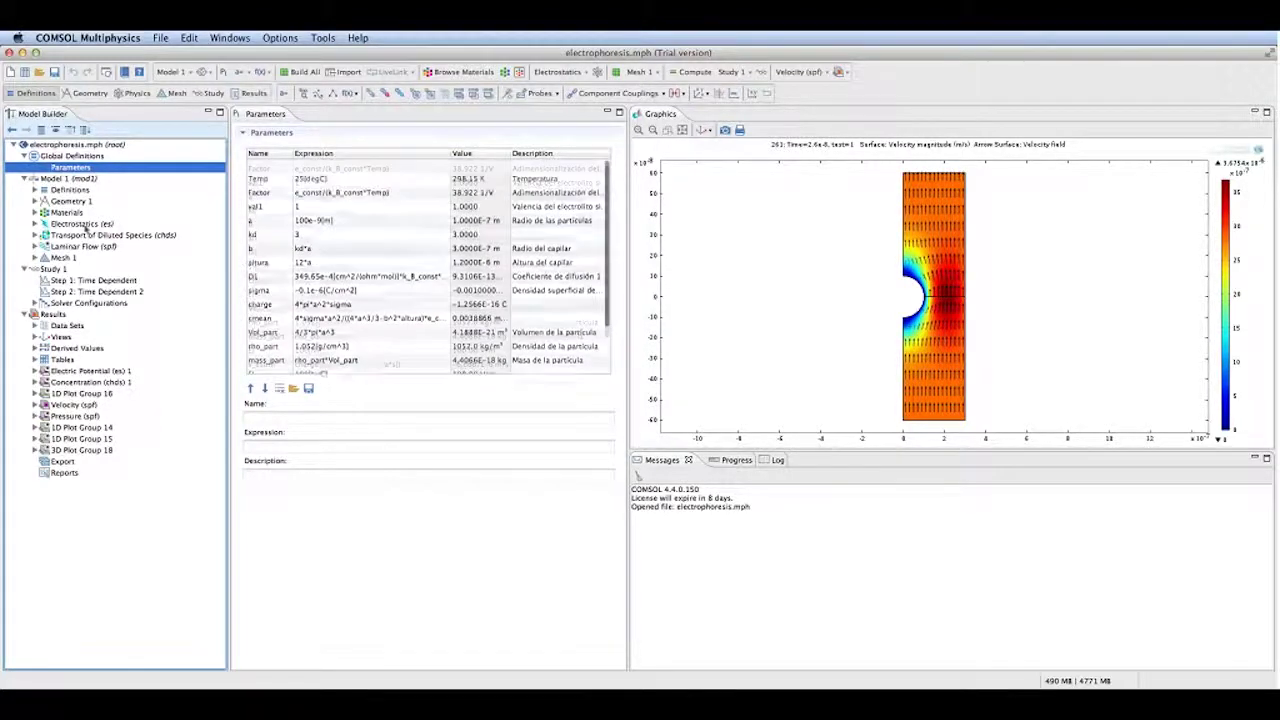
Examine the Variables 1a expressions under the definitions of Model 1
left_click(36, 190)
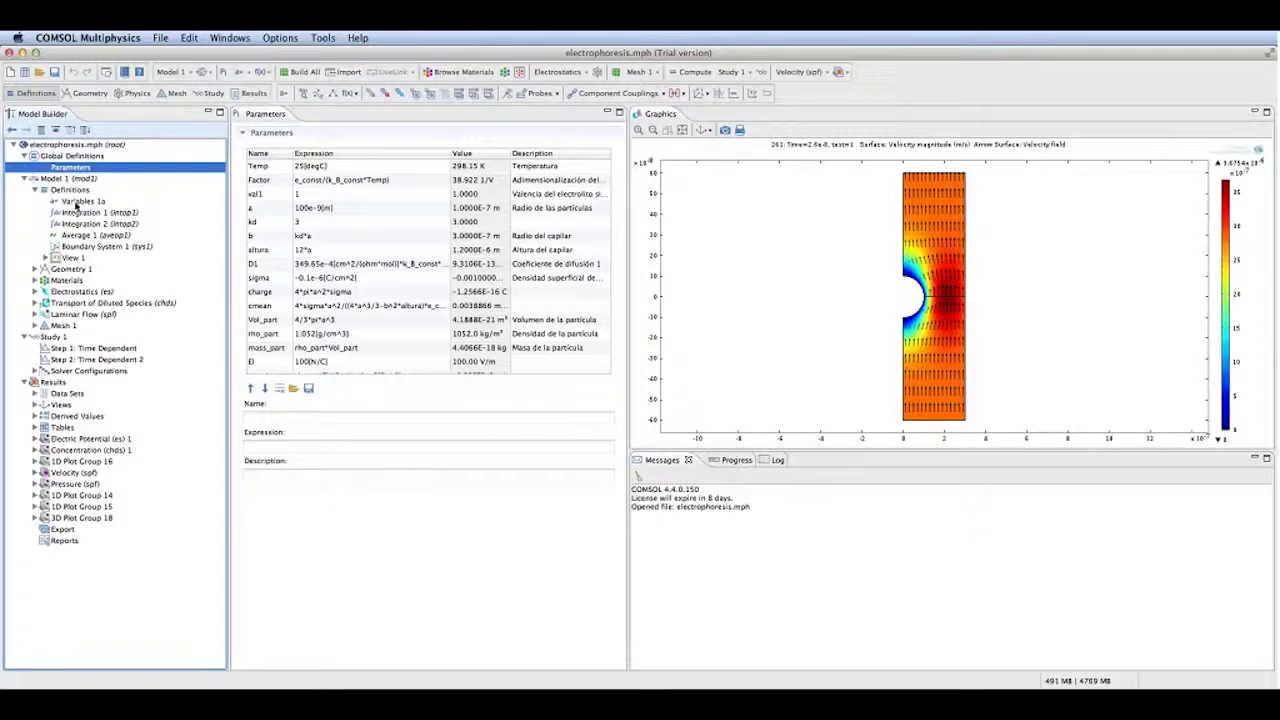
left_click(80, 201)
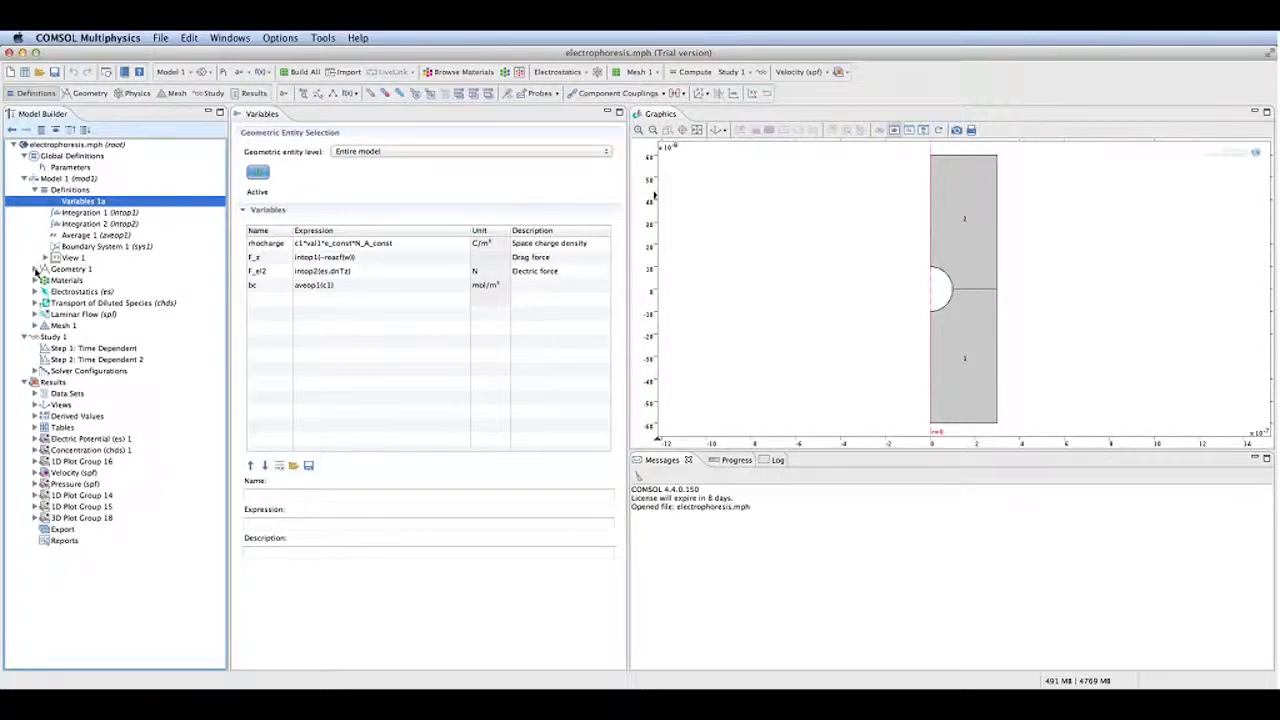
Build the Geometry 1 sequence only up to Circle 1, with the view zoomed out once
left_click(35, 269)
left_click(62, 269)
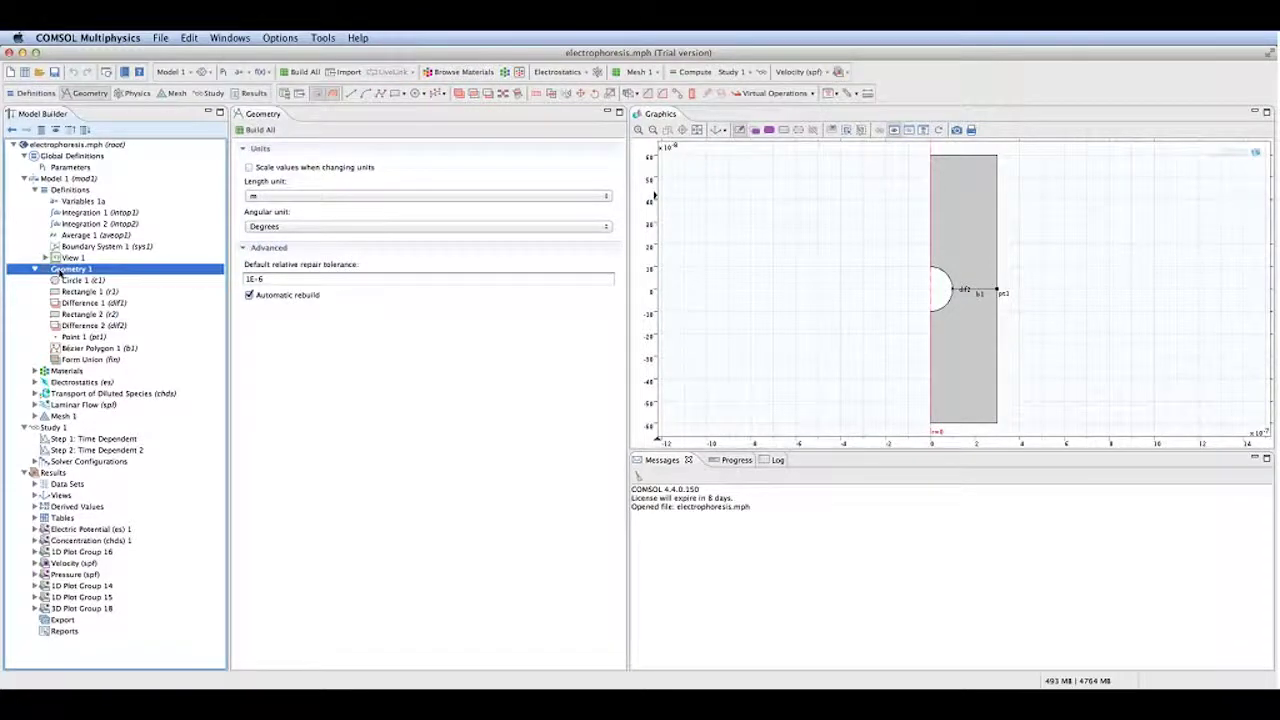
left_click(74, 281)
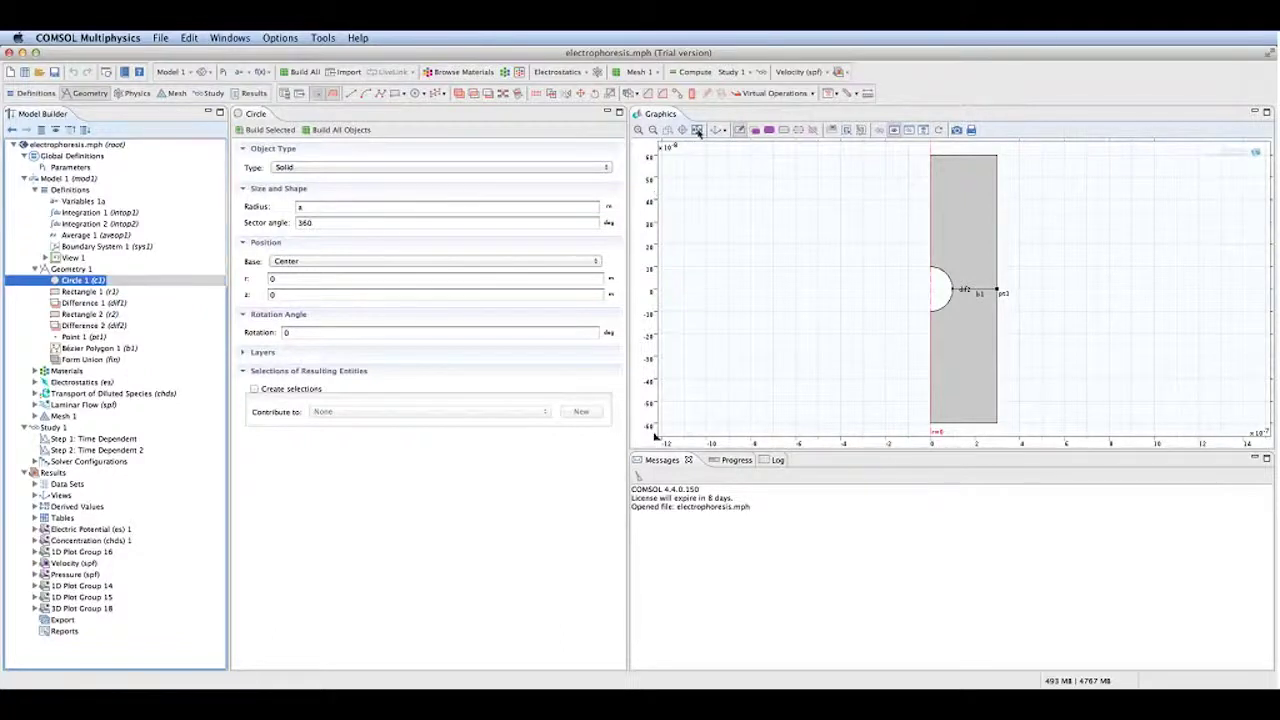
left_click(652, 130)
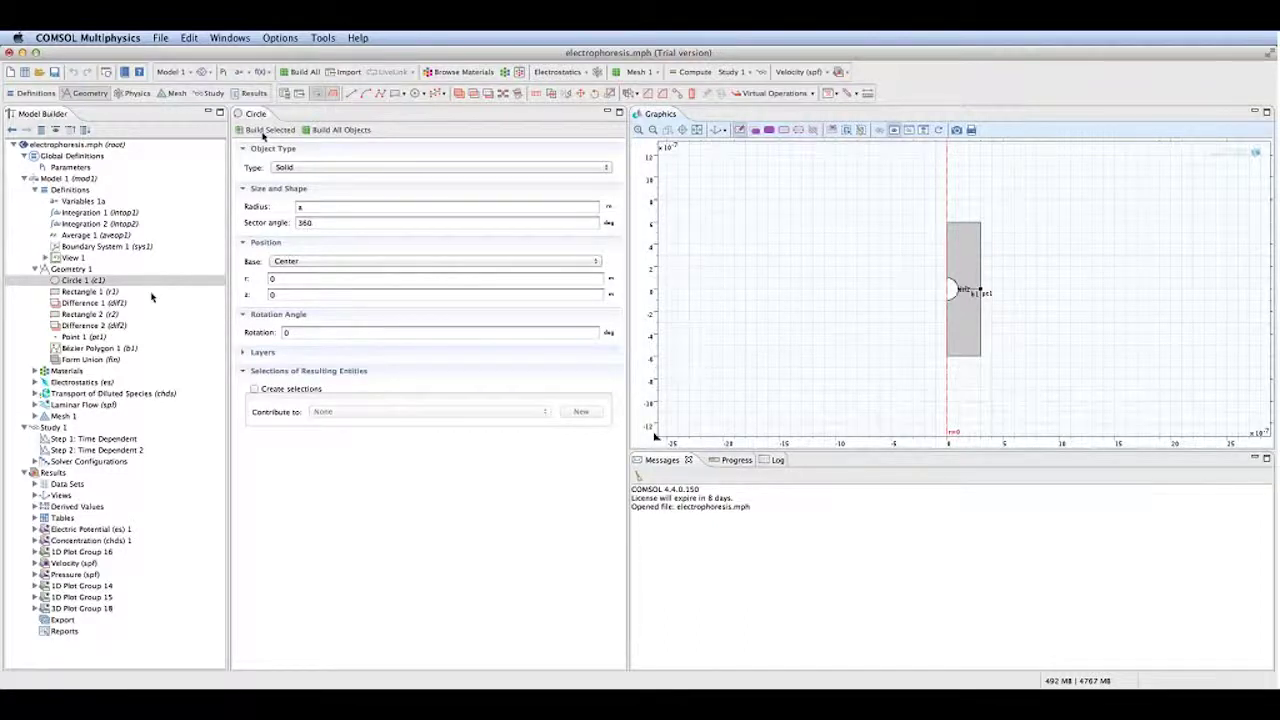
left_click(263, 131)
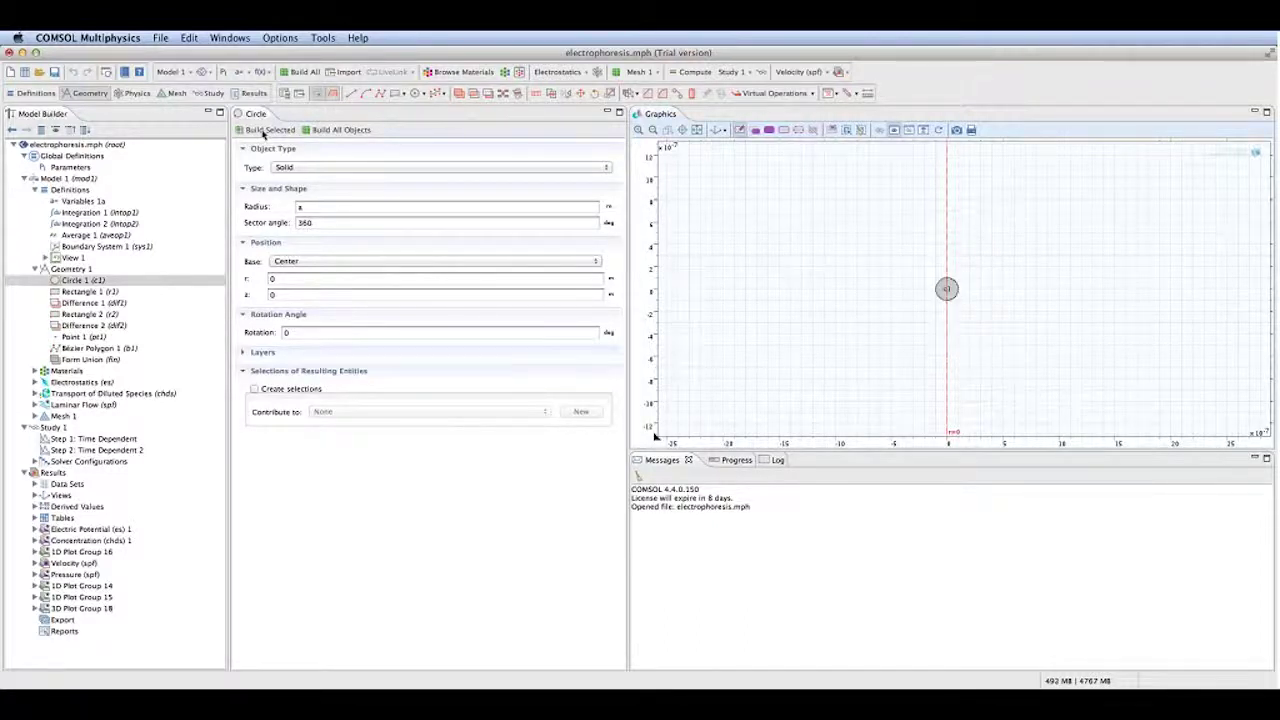
Build Rectangle 1 and Difference 1 to cut the circle to a half disc, and fit it in the view
left_click(97, 291)
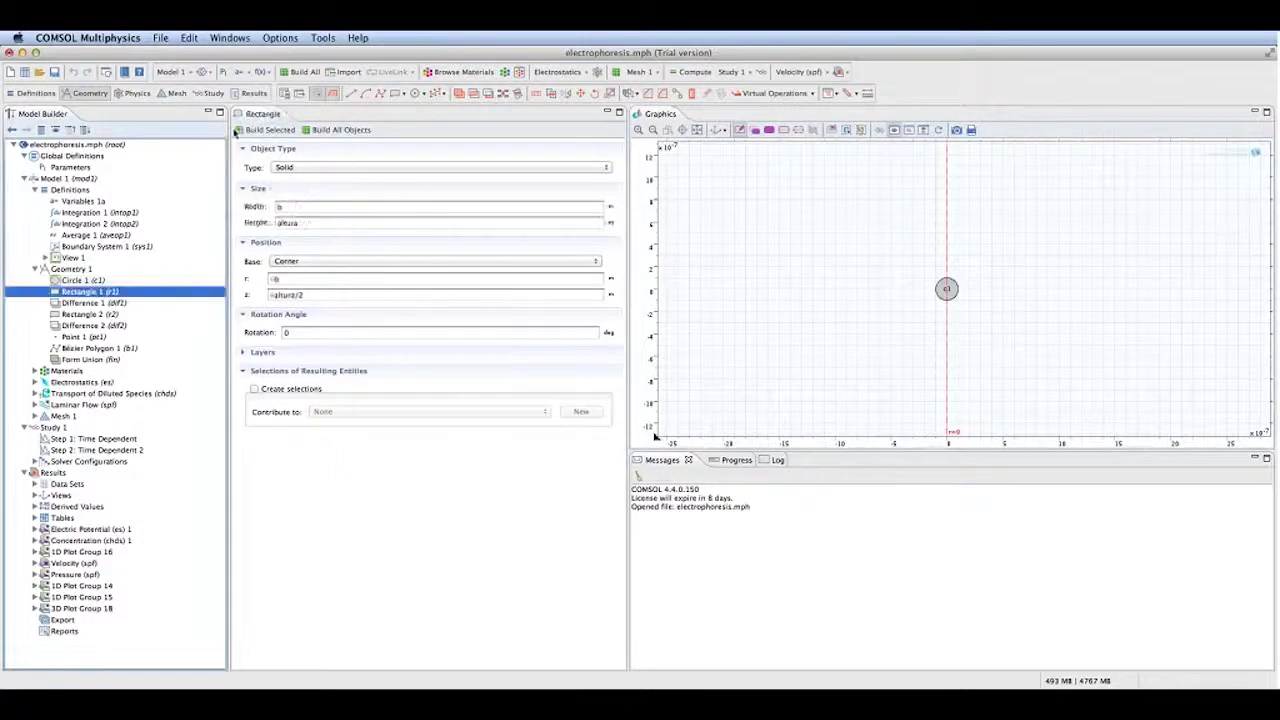
left_click(245, 131)
key("Down")
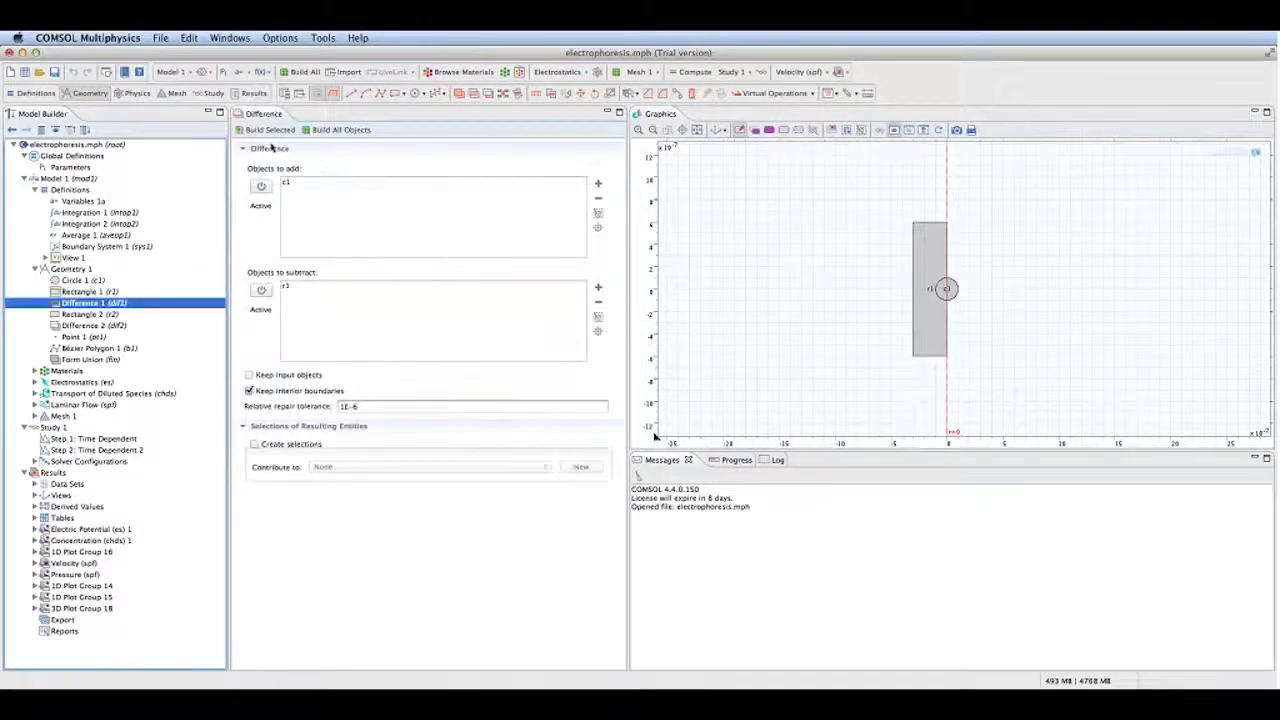
left_click(278, 131)
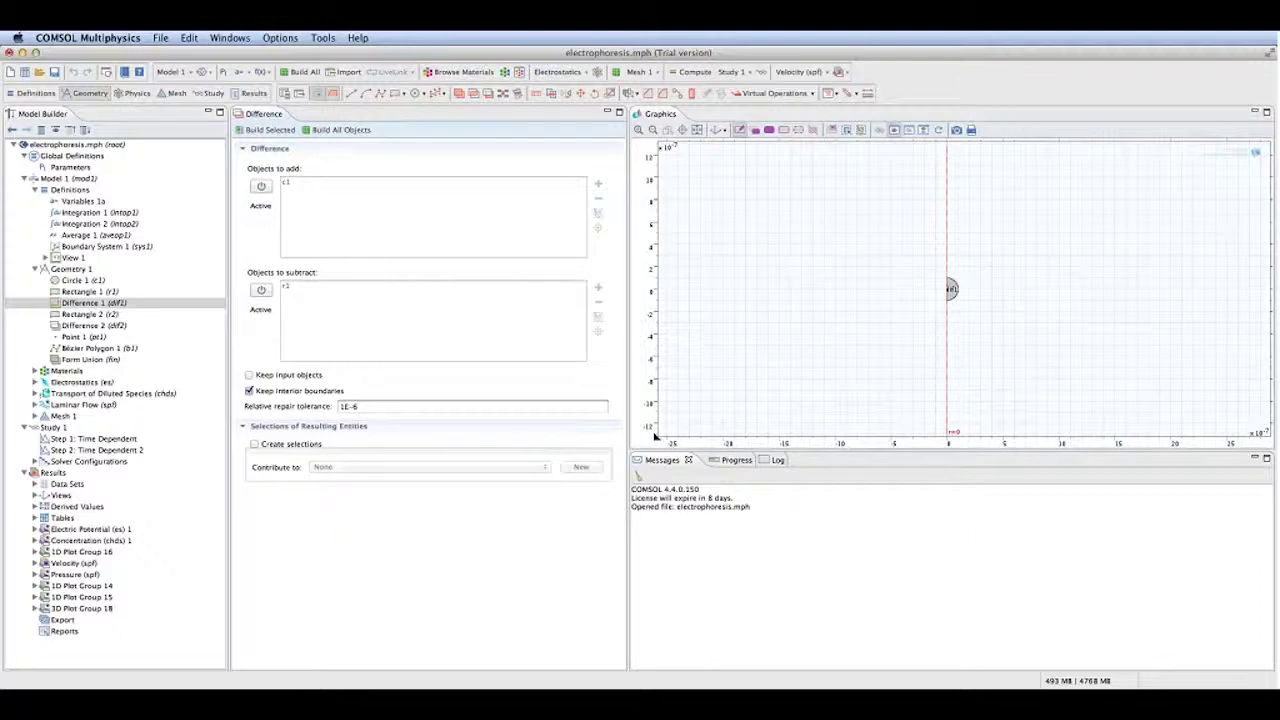
left_click(700, 131)
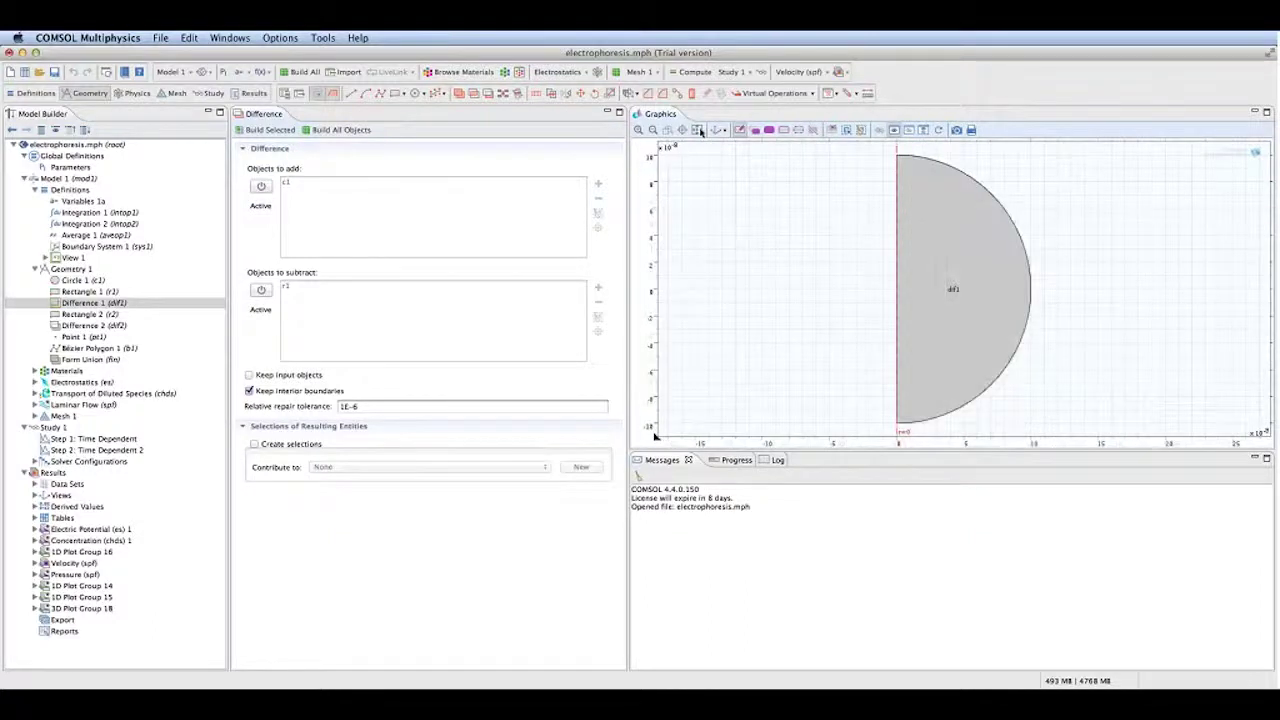
Build Rectangle 2 and Difference 2 to subtract the half disc from the rectangle, and complete all geometry objects
key("Down")
left_click(267, 130)
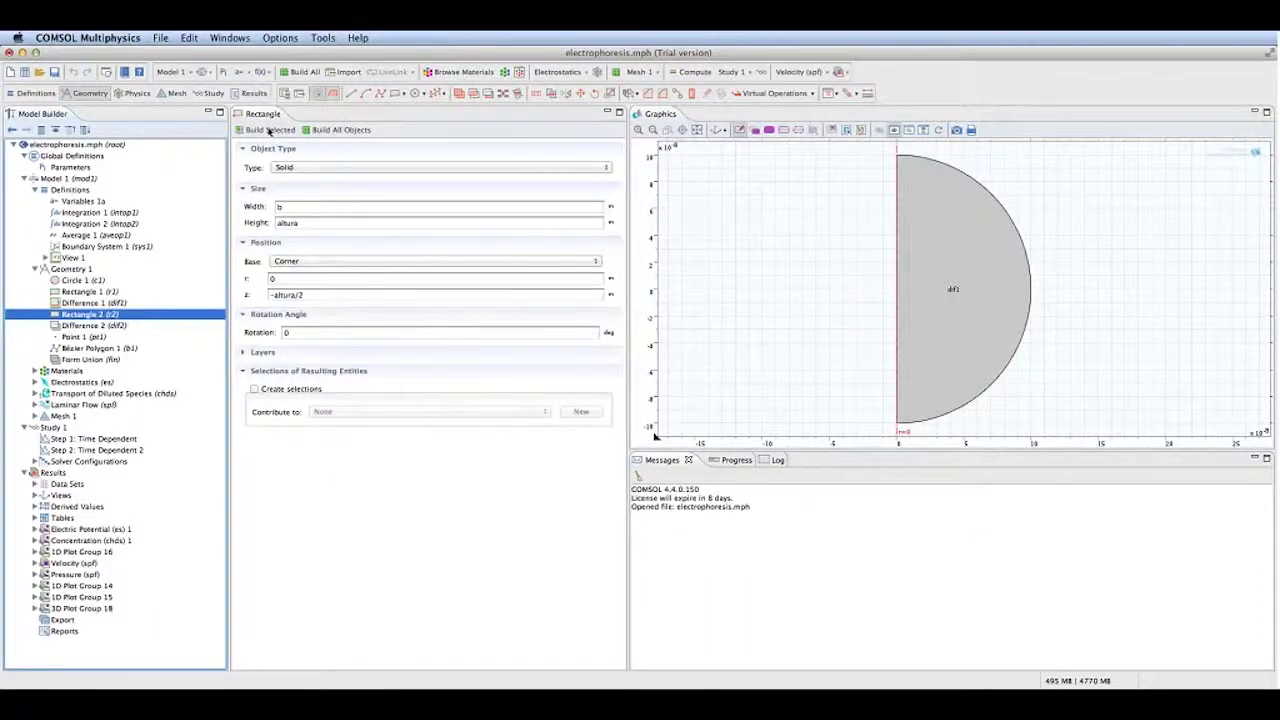
left_click(705, 131)
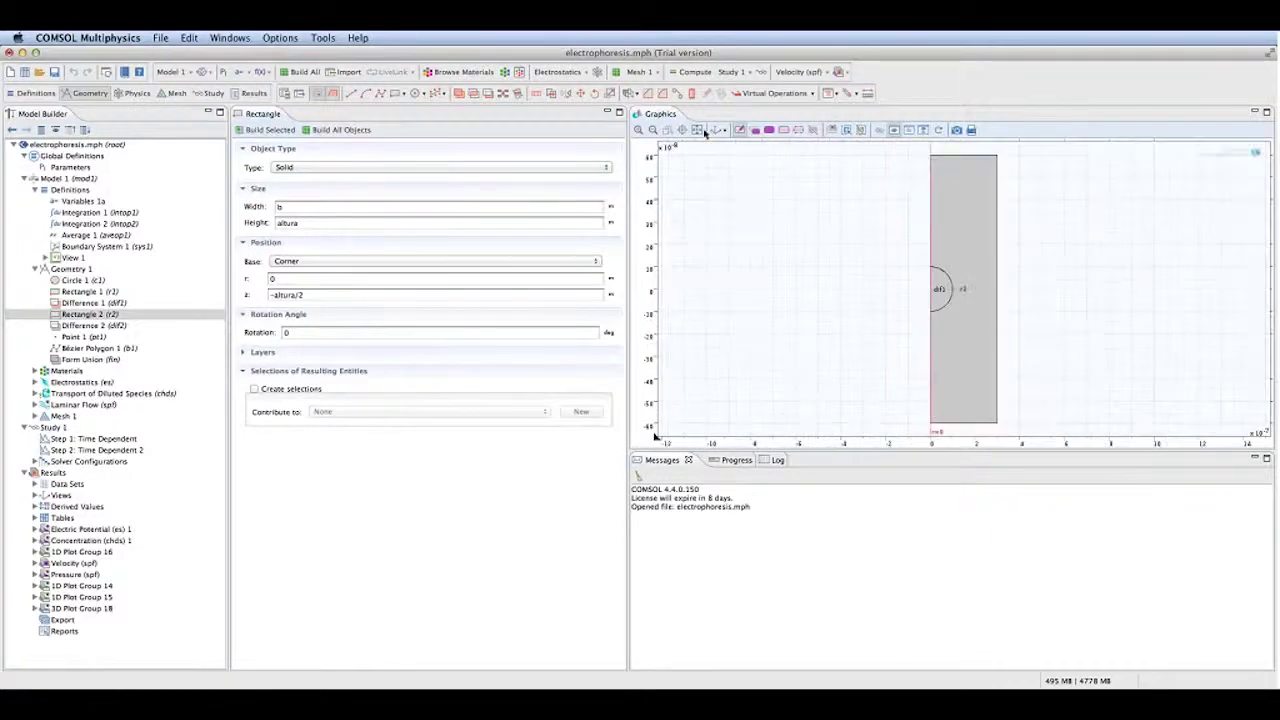
key("Down")
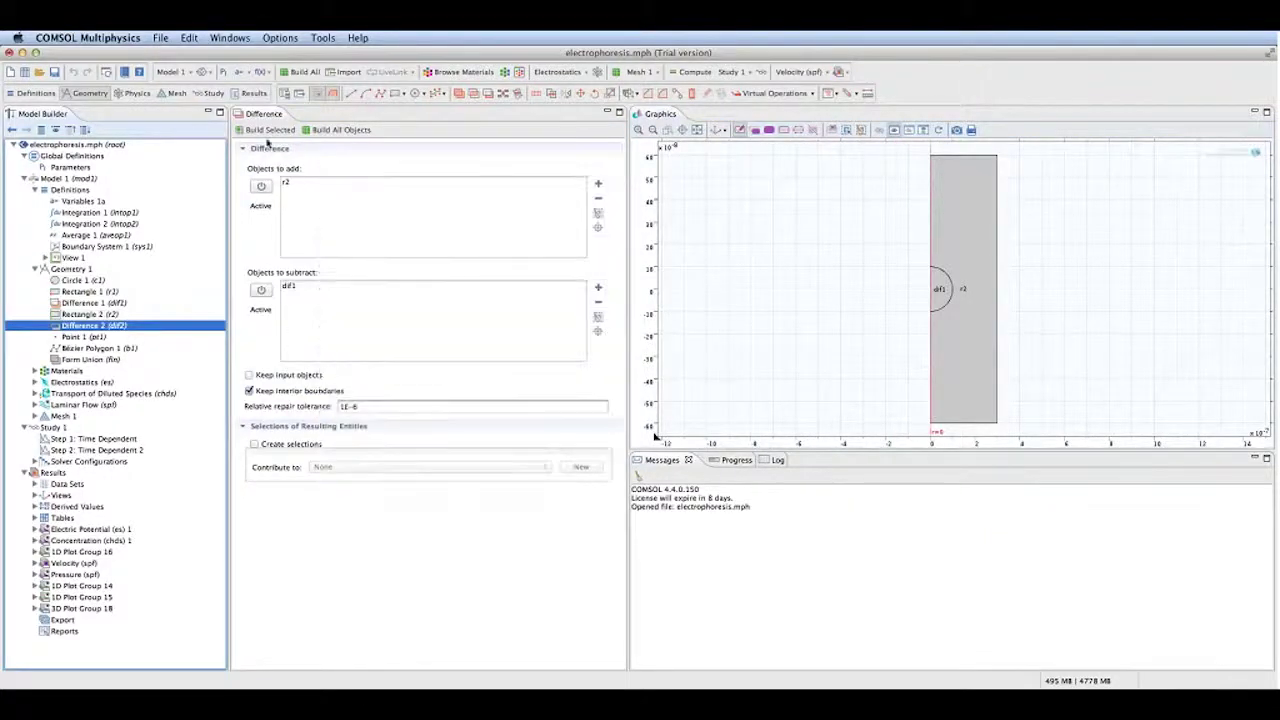
left_click(252, 131)
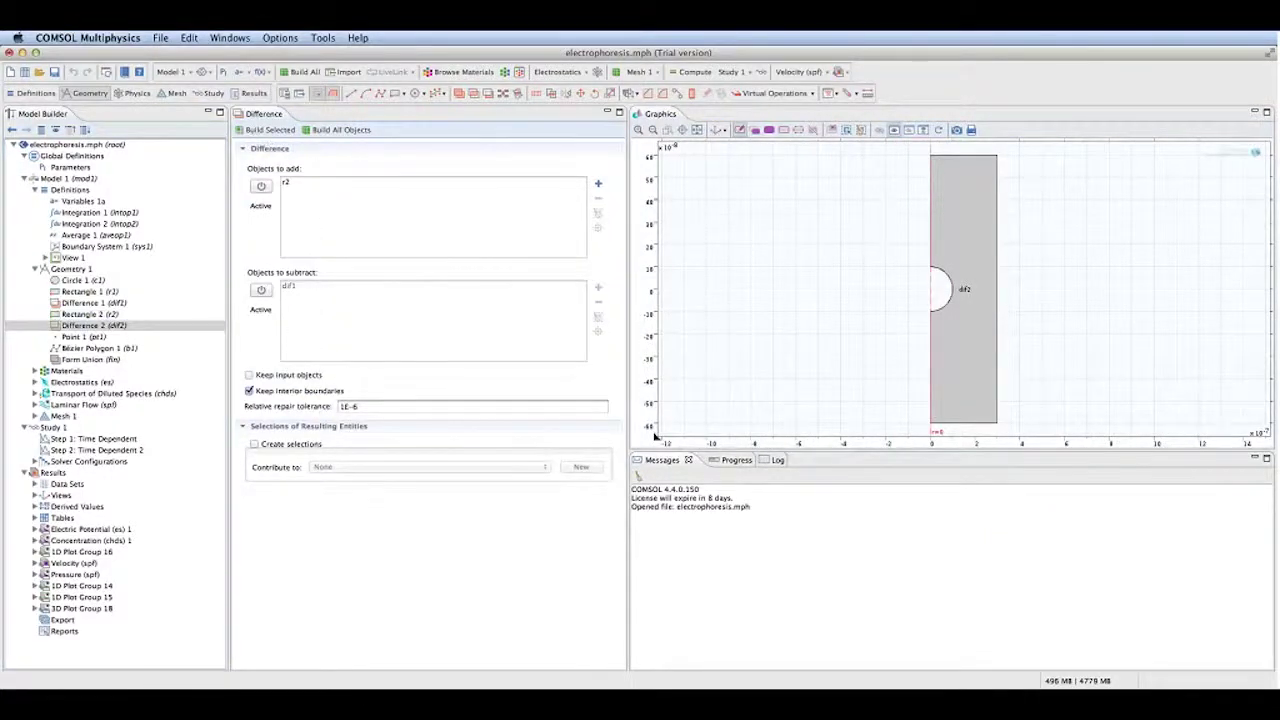
left_click(360, 131)
Collapse the geometry sequence and inspect the properties and domain selection of the Water, liquid material
left_click(36, 269)
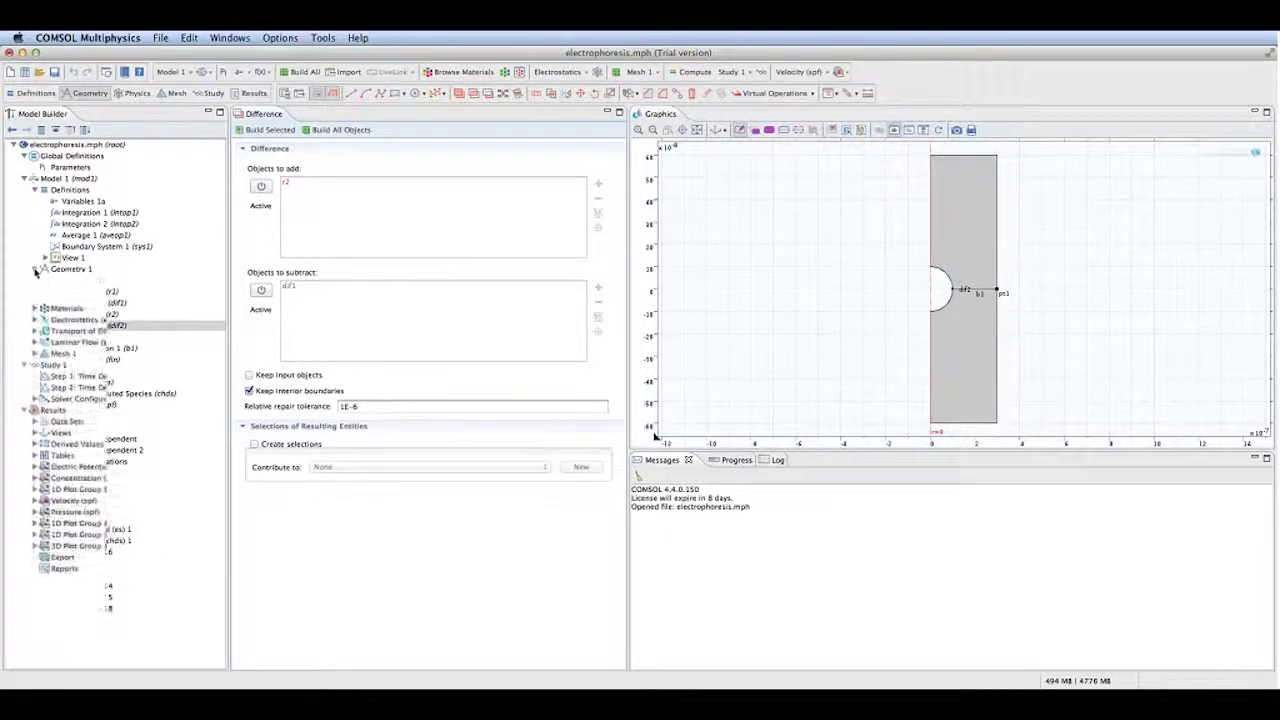
left_click(36, 280)
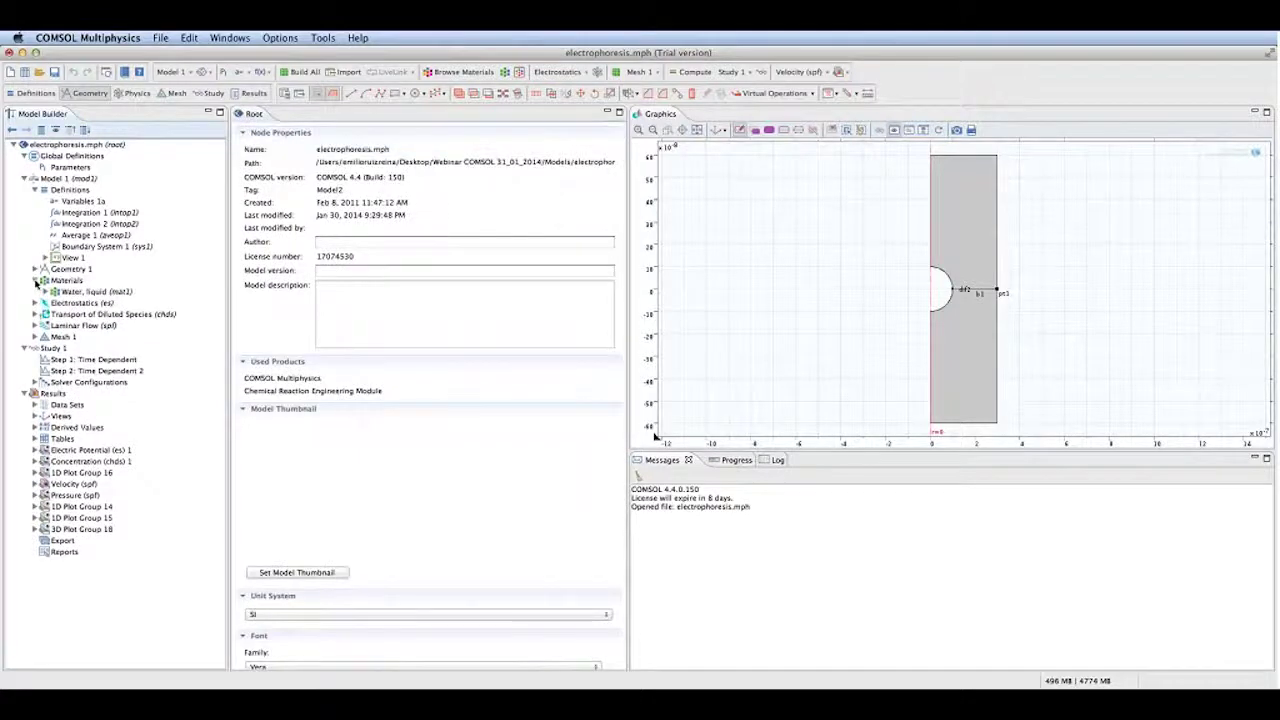
left_click(58, 292)
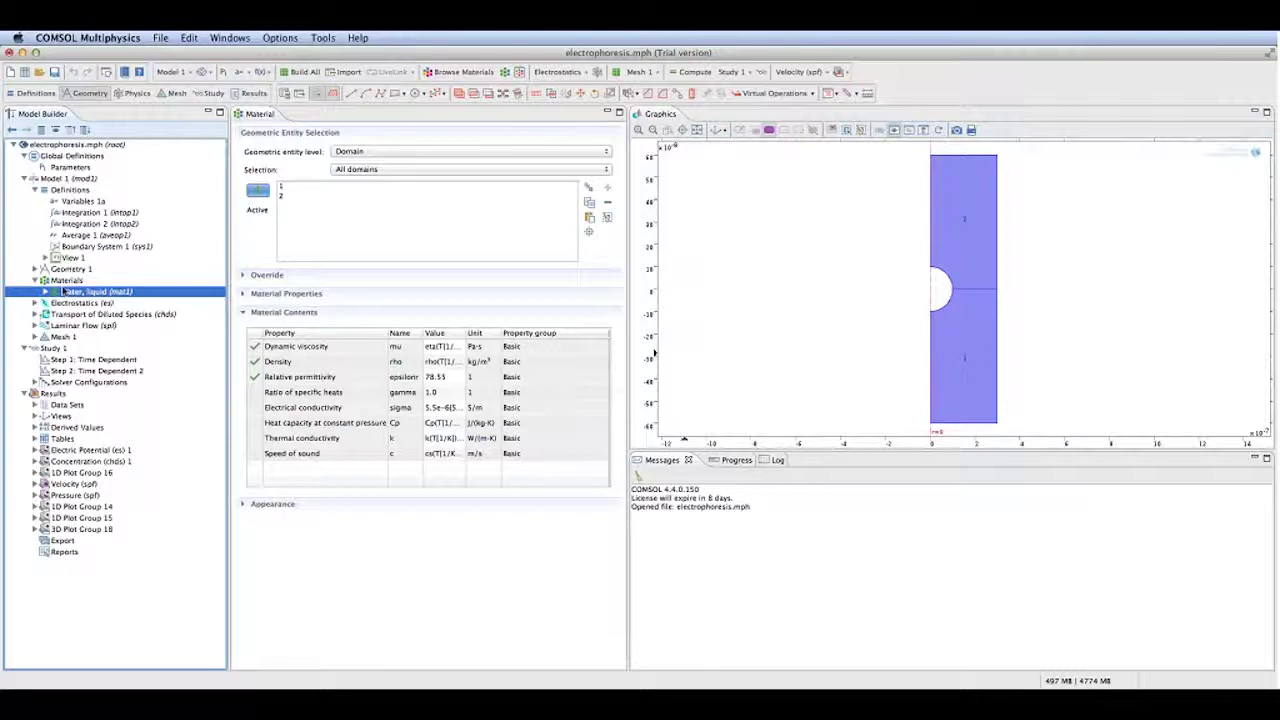
Browse the Built-In and Liquids and Gases libraries for adding a material, and return to the Water, liquid settings
right_click(68, 281)
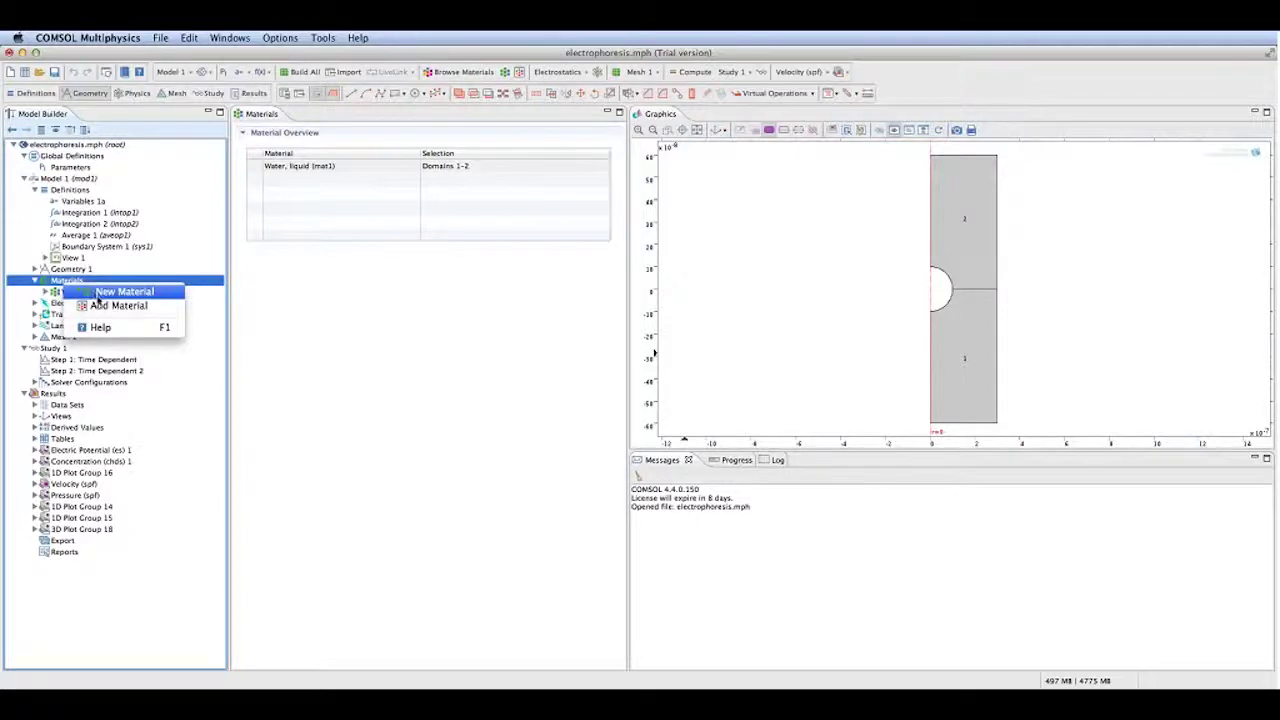
left_click(105, 306)
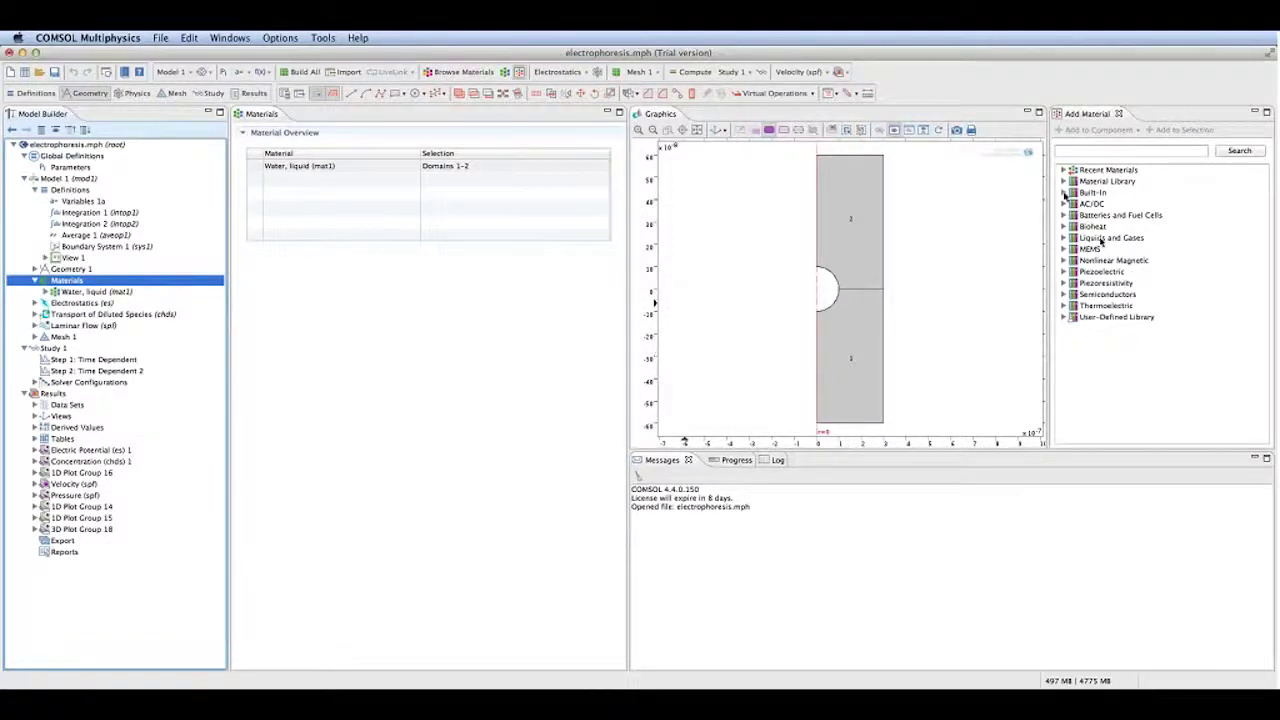
left_click(1064, 192)
scroll(1105, 290, "down", 10)
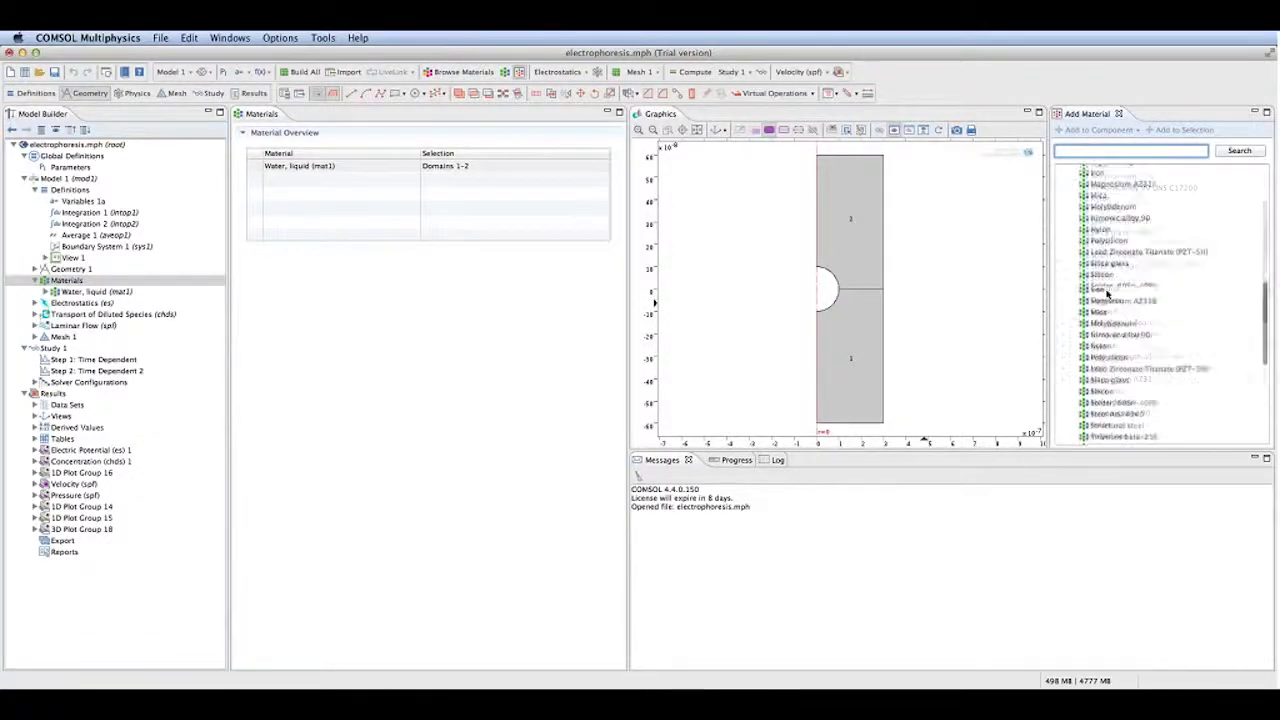
scroll(1107, 292, "up", 10)
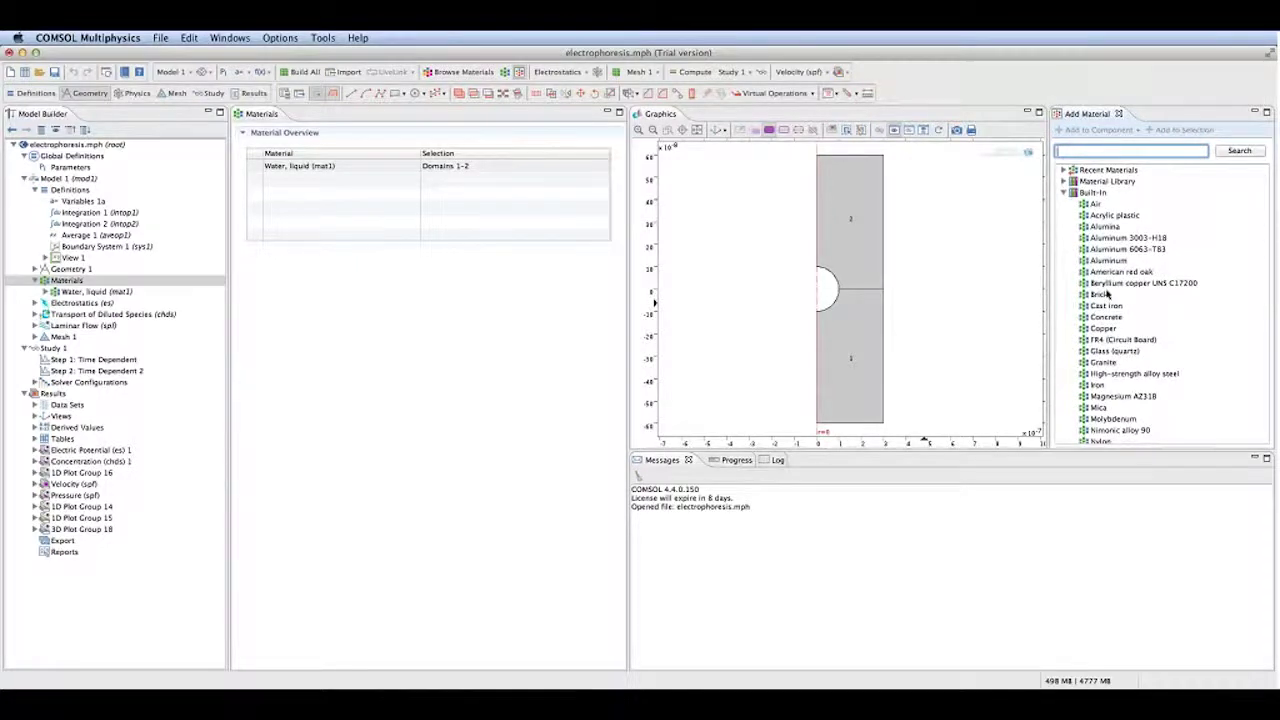
left_click(1064, 193)
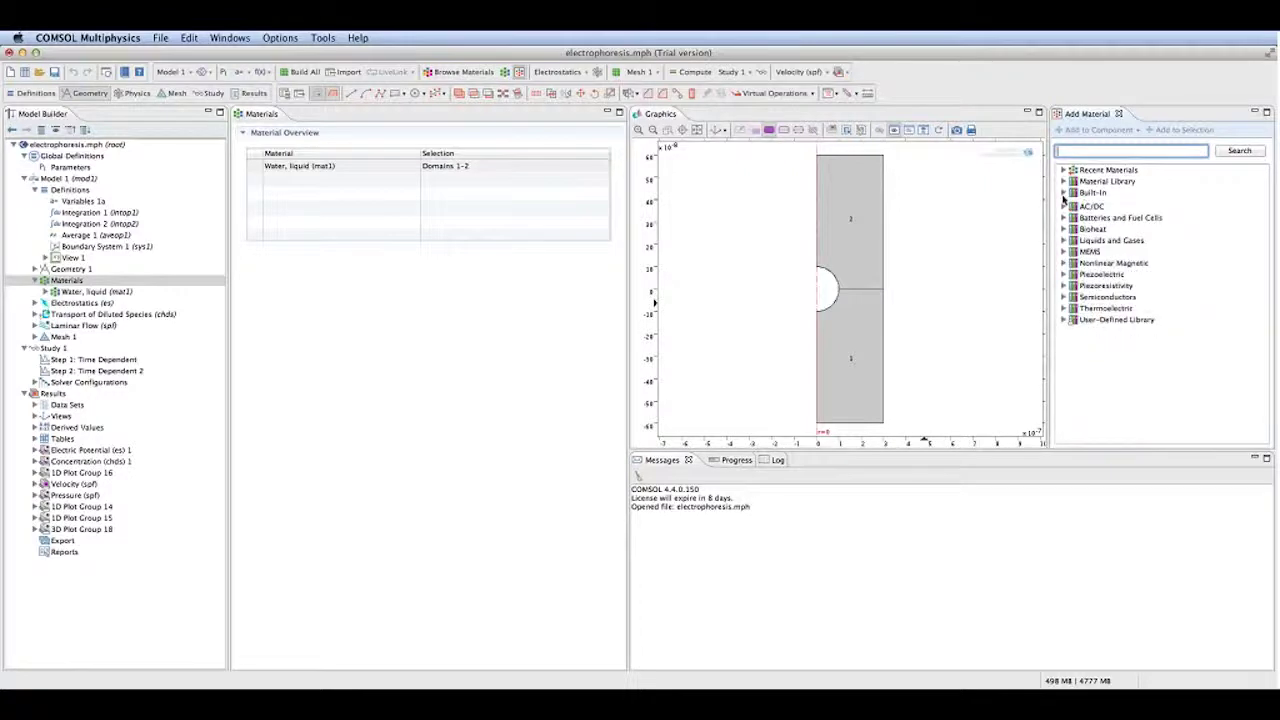
left_click(1066, 240)
left_click(1064, 240)
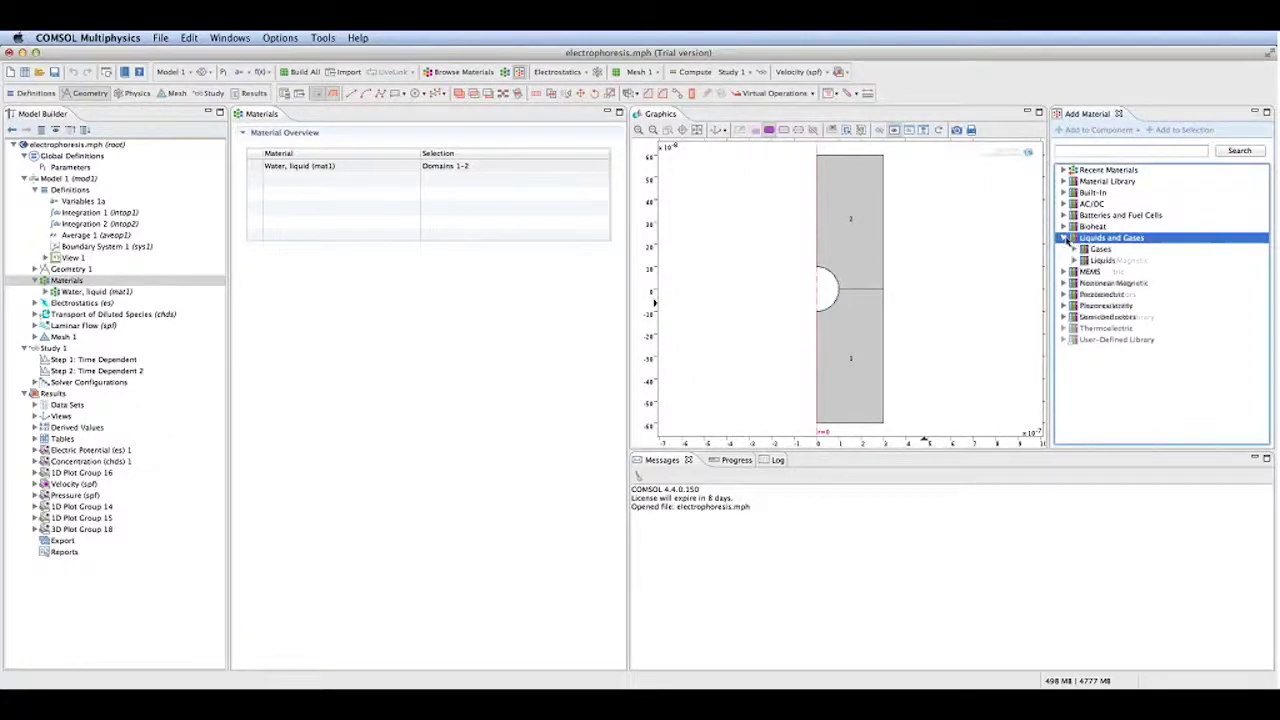
left_click(1065, 239)
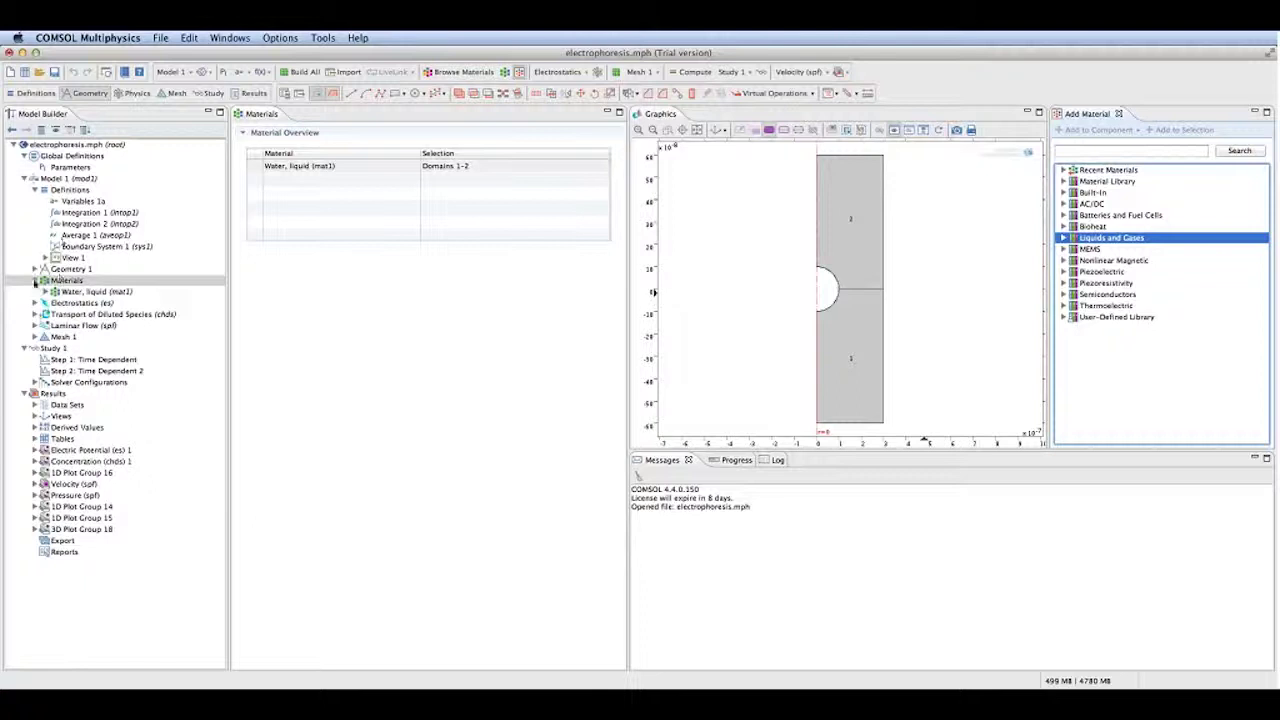
left_click(86, 292)
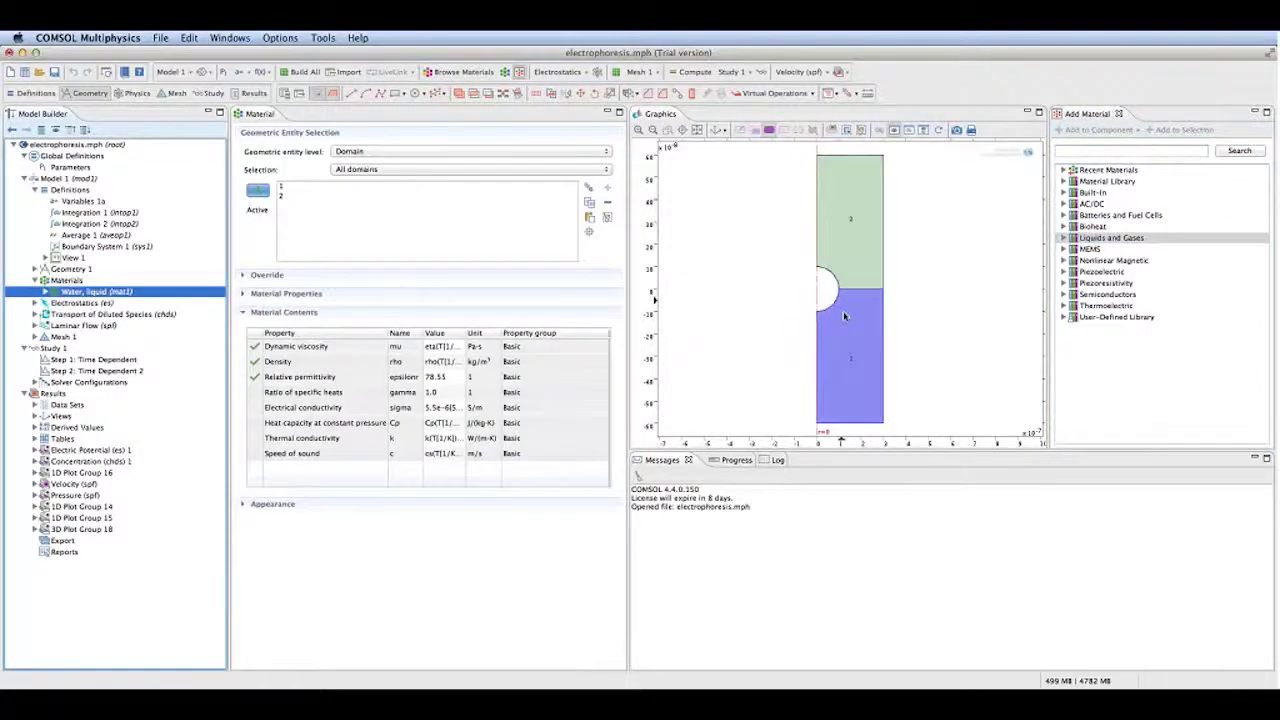
Close the Add Material window and reselect the Water, liquid material to show its settings
left_click(1118, 113)
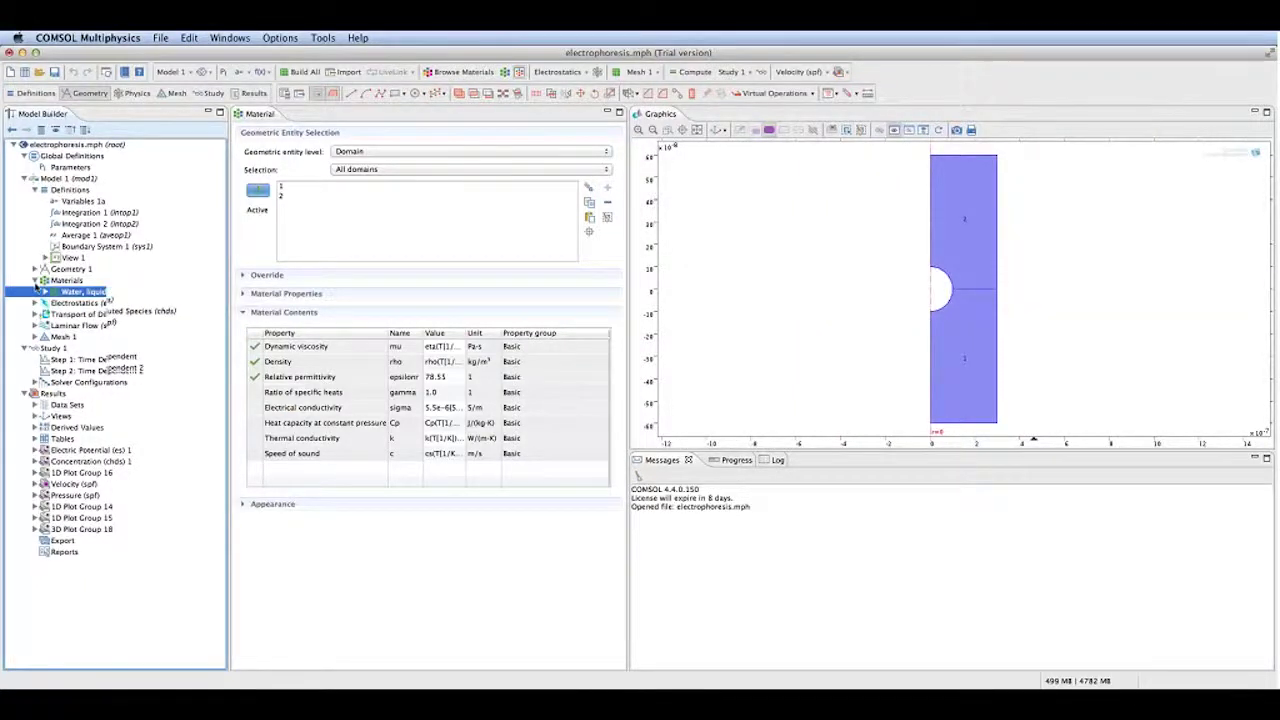
left_click(35, 282)
left_click(35, 281)
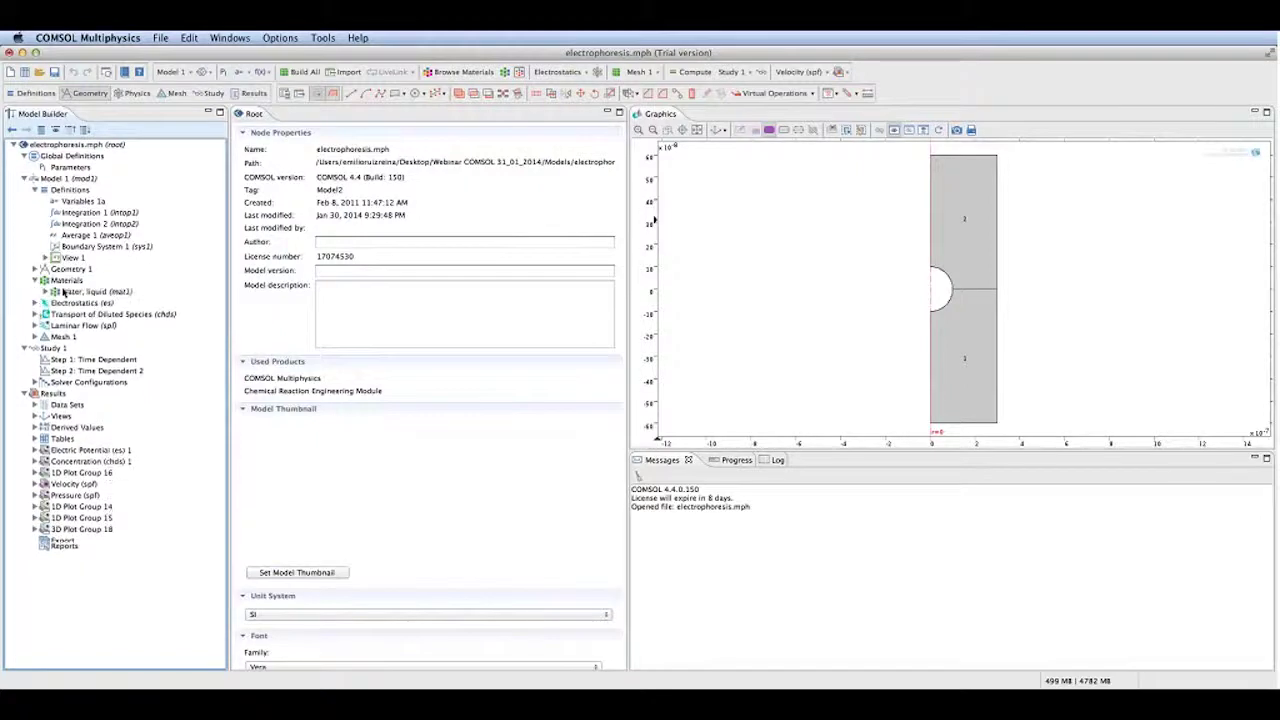
left_click(64, 291)
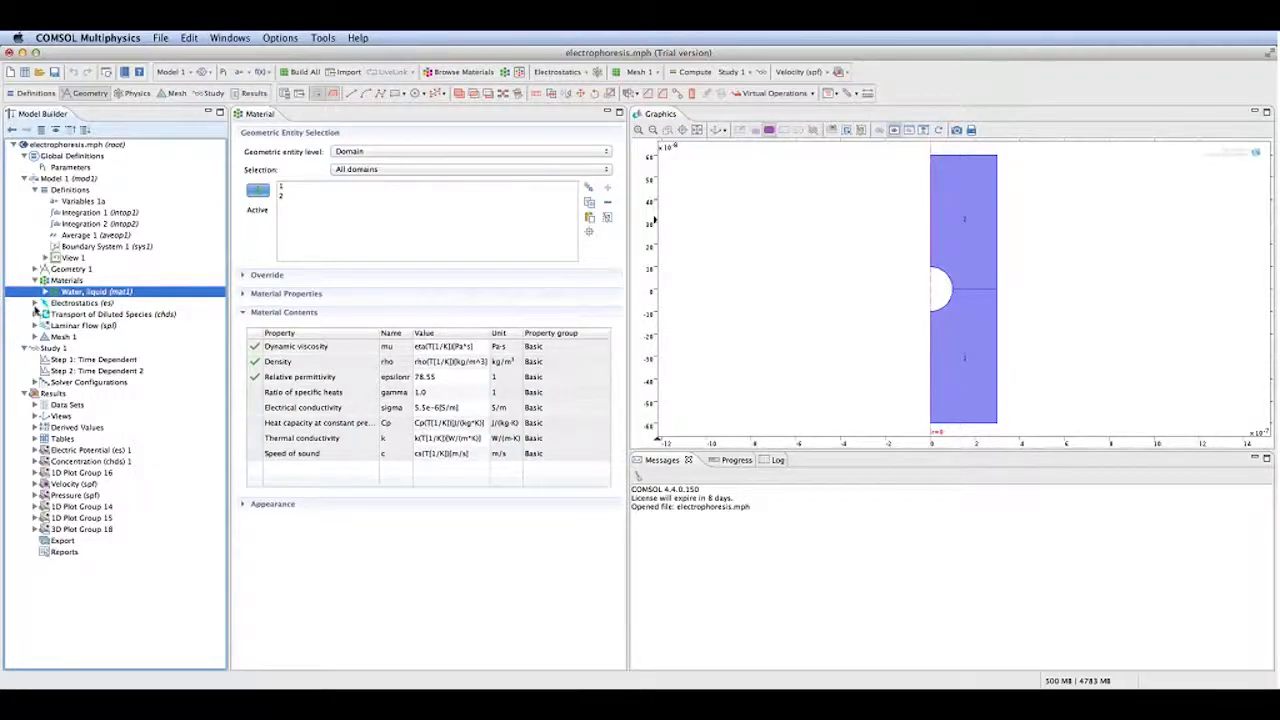
Collapse the Materials node, expand the Electrostatics interface and display its governing equations
left_click(60, 302)
left_click(35, 280)
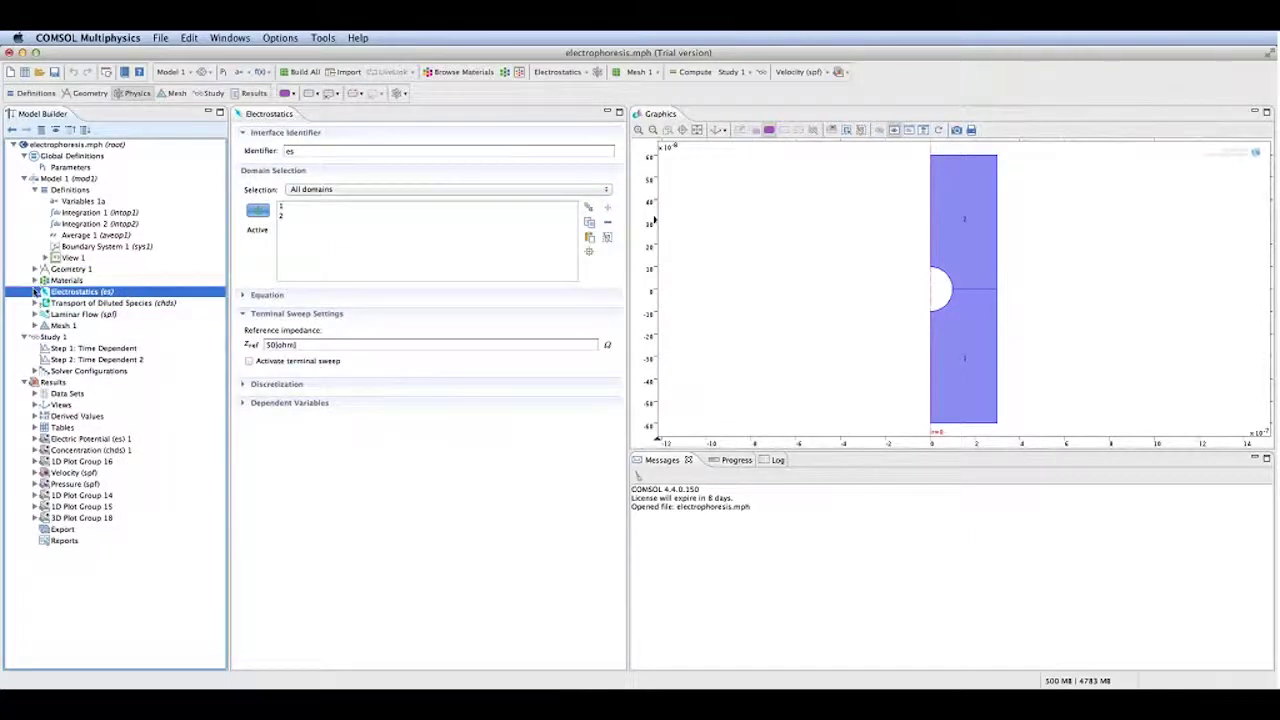
left_click(35, 291)
left_click(35, 291)
left_click(35, 291)
left_click(263, 296)
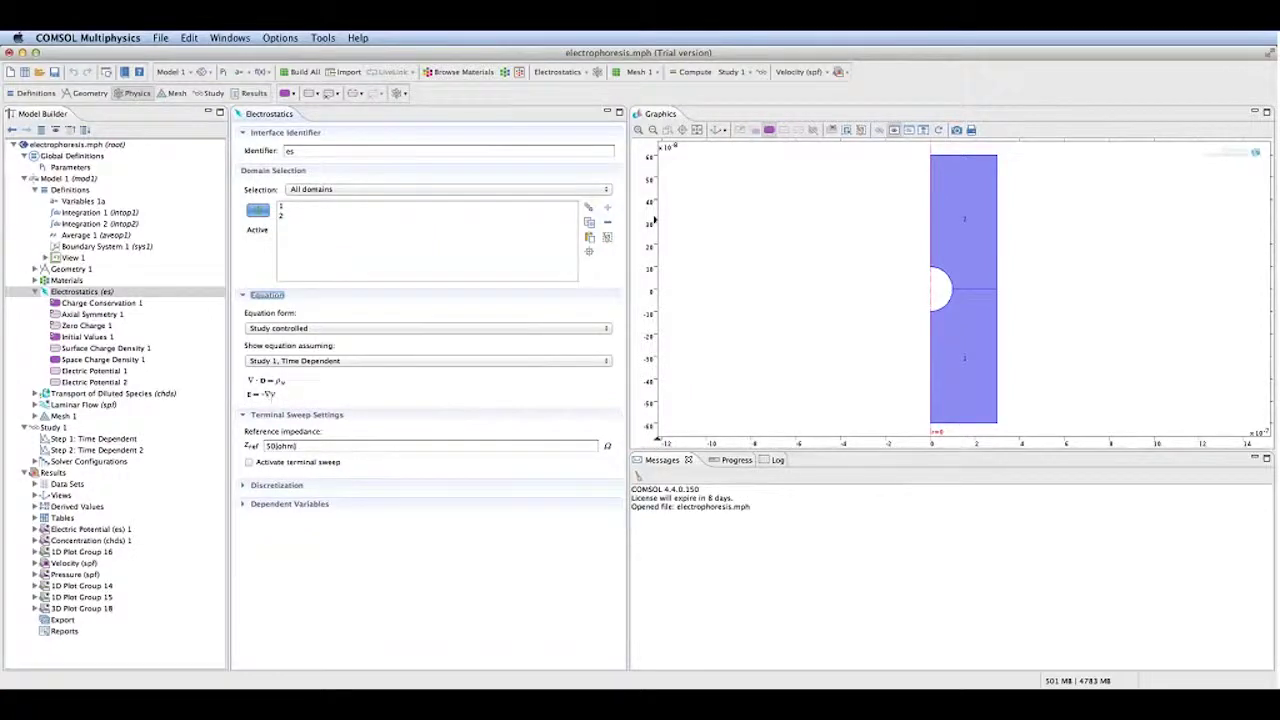
Inspect Charge Conservation 1, Zero Charge 1 and the Surface Charge Density 1 equation, and look up sigma in the global parameters
key("Down")
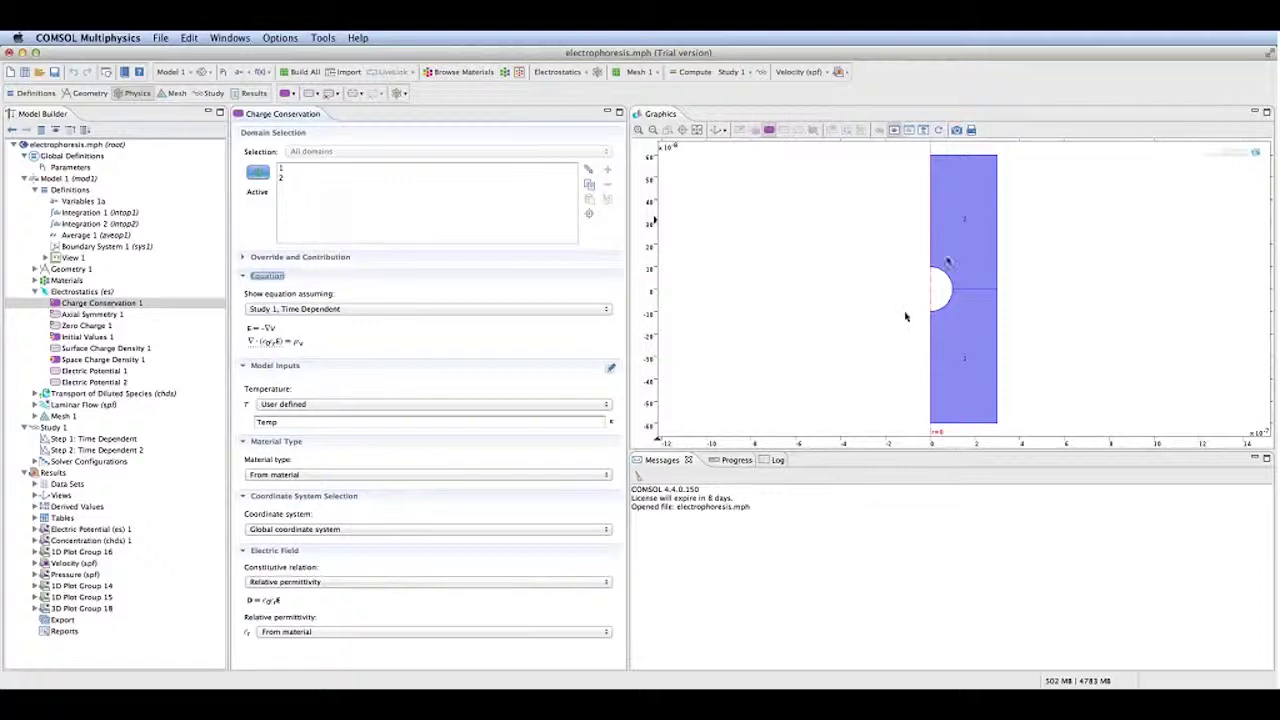
left_click(78, 326)
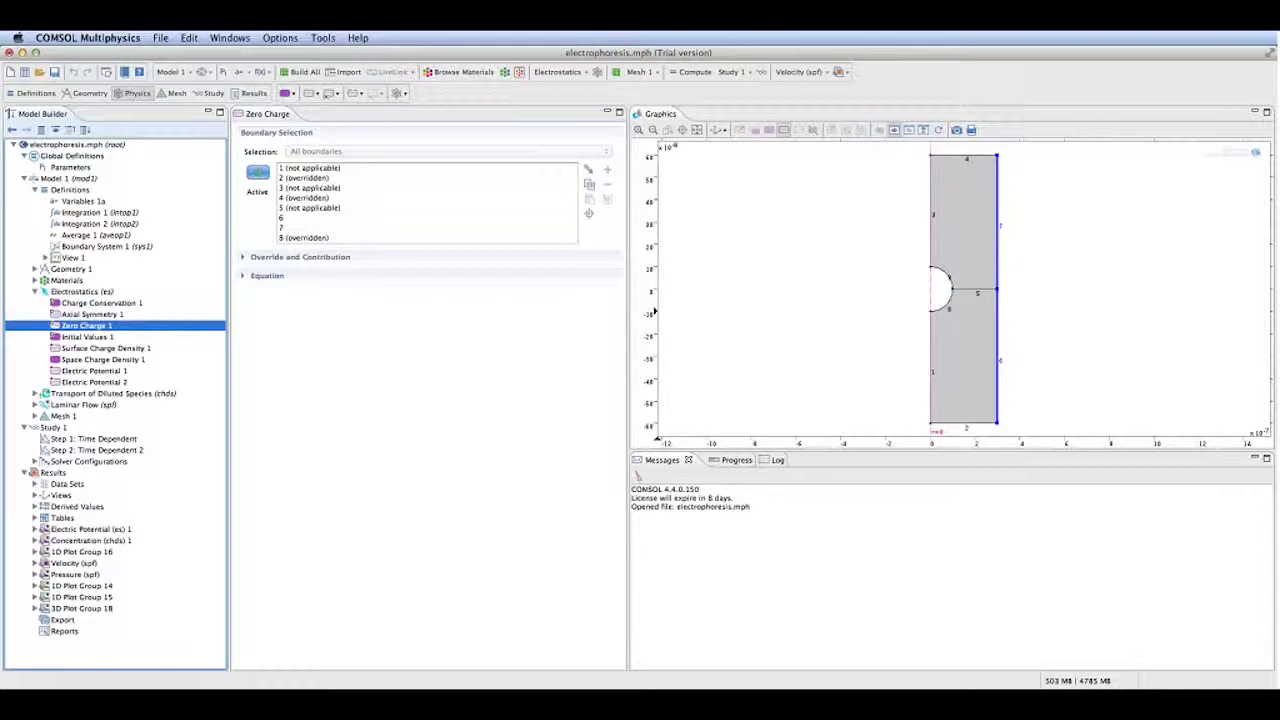
left_click(68, 346)
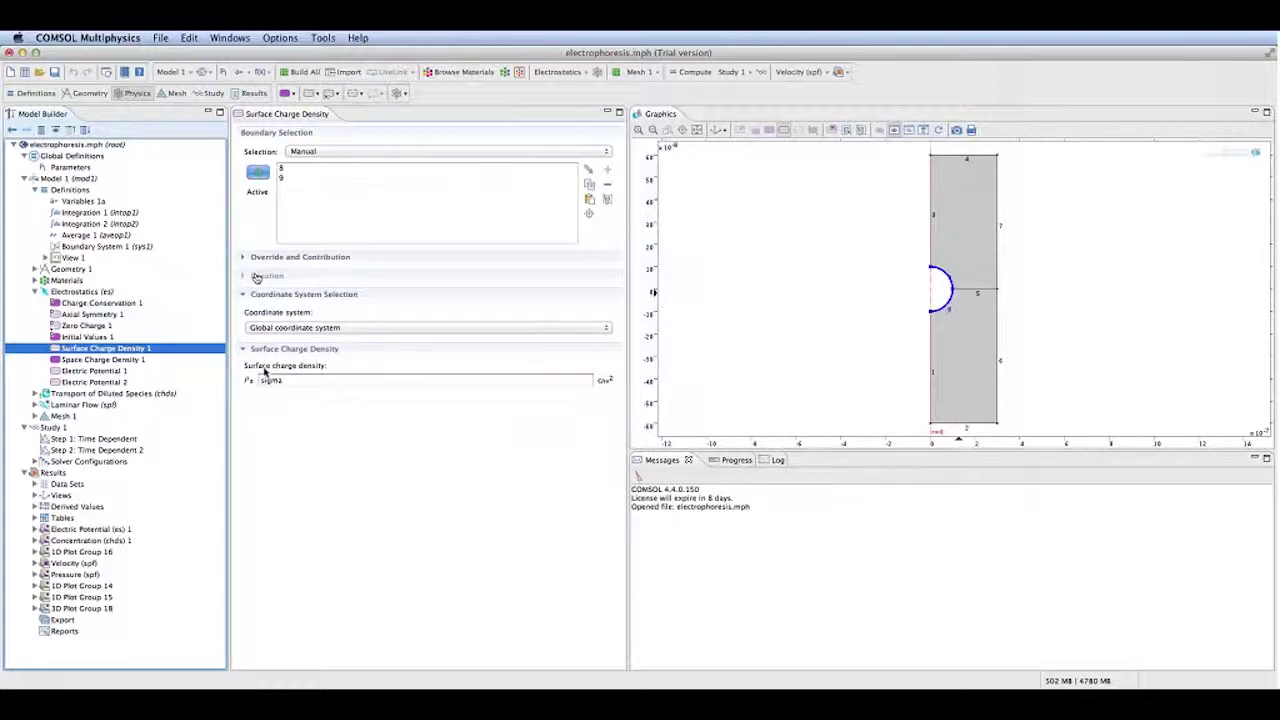
left_click(266, 275)
left_click(277, 440)
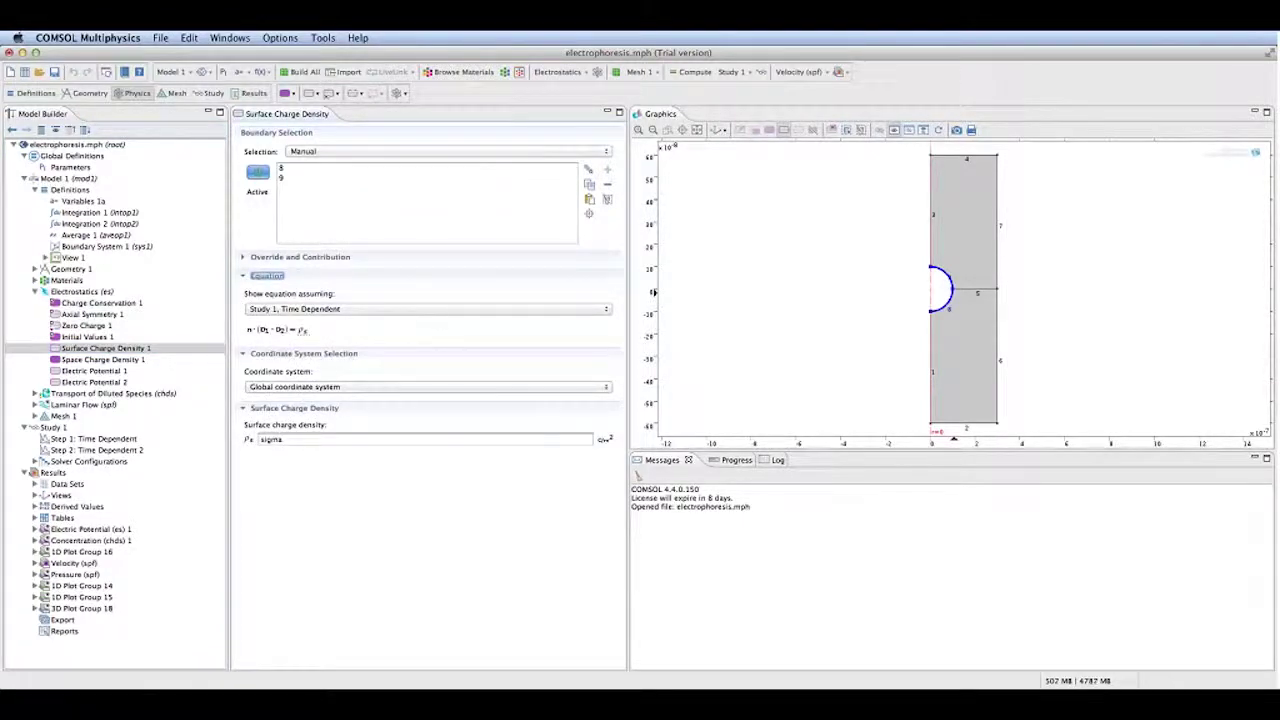
left_click(70, 167)
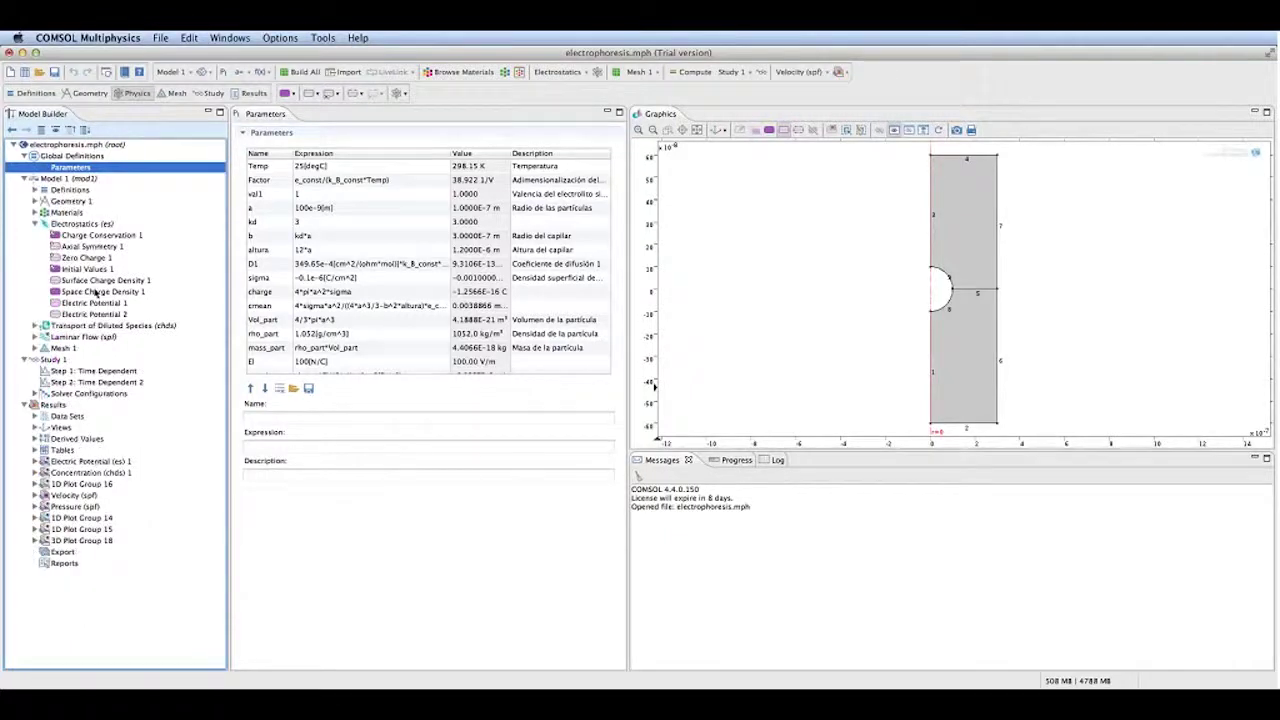
Compare the Electric Potential 1 and 2 boundaries, expressions and equation, and examine the Space Charge Density 1 equation
left_click(94, 291)
left_click(94, 304)
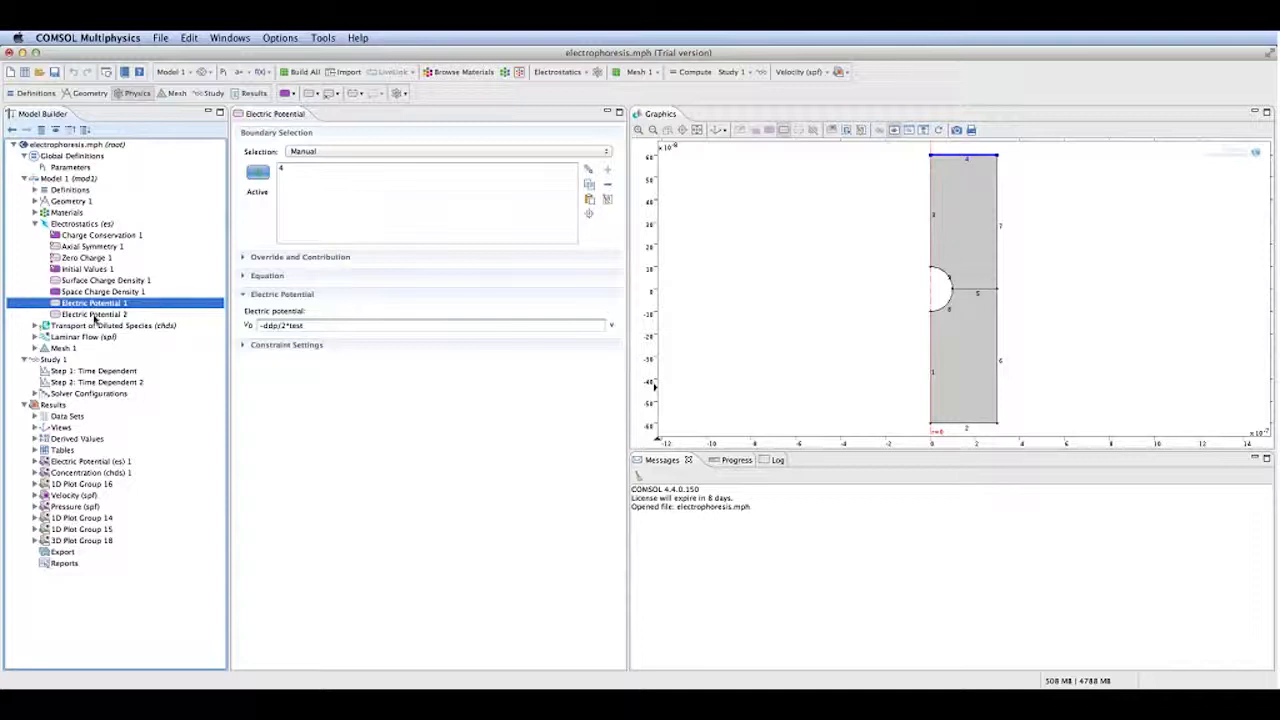
left_click(95, 316)
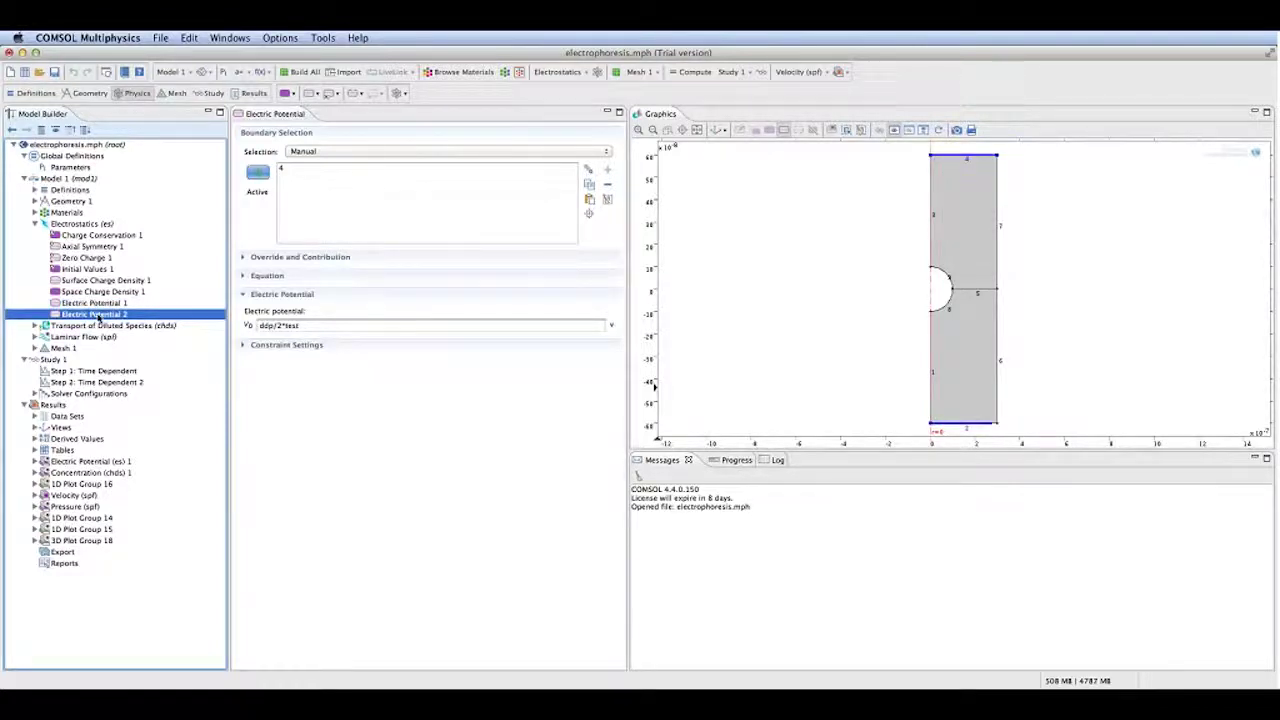
left_click(85, 304)
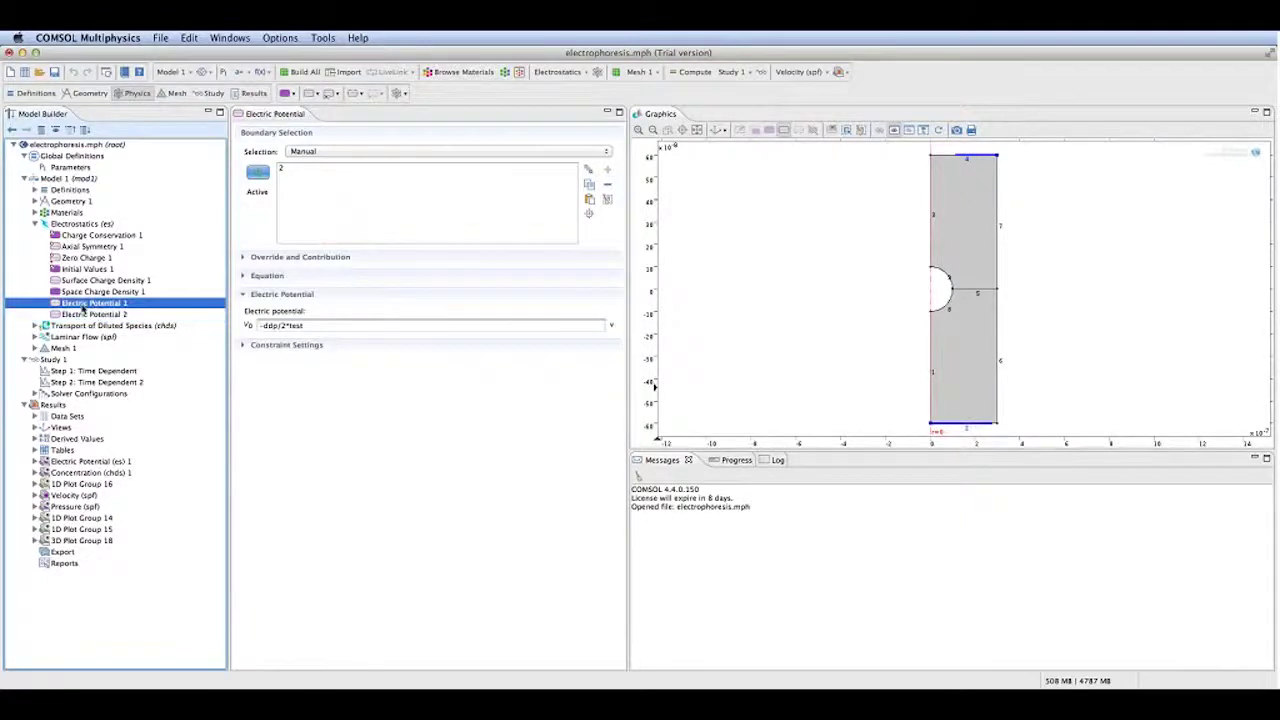
left_click(268, 277)
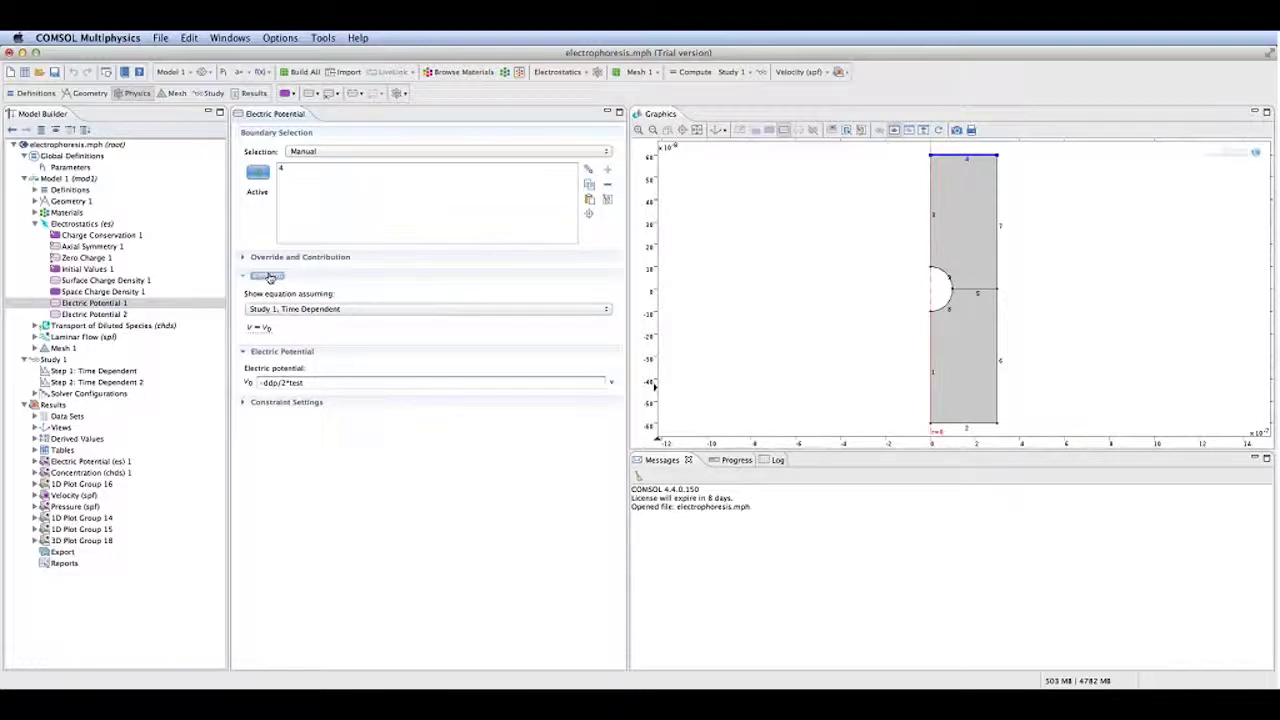
left_click(91, 304)
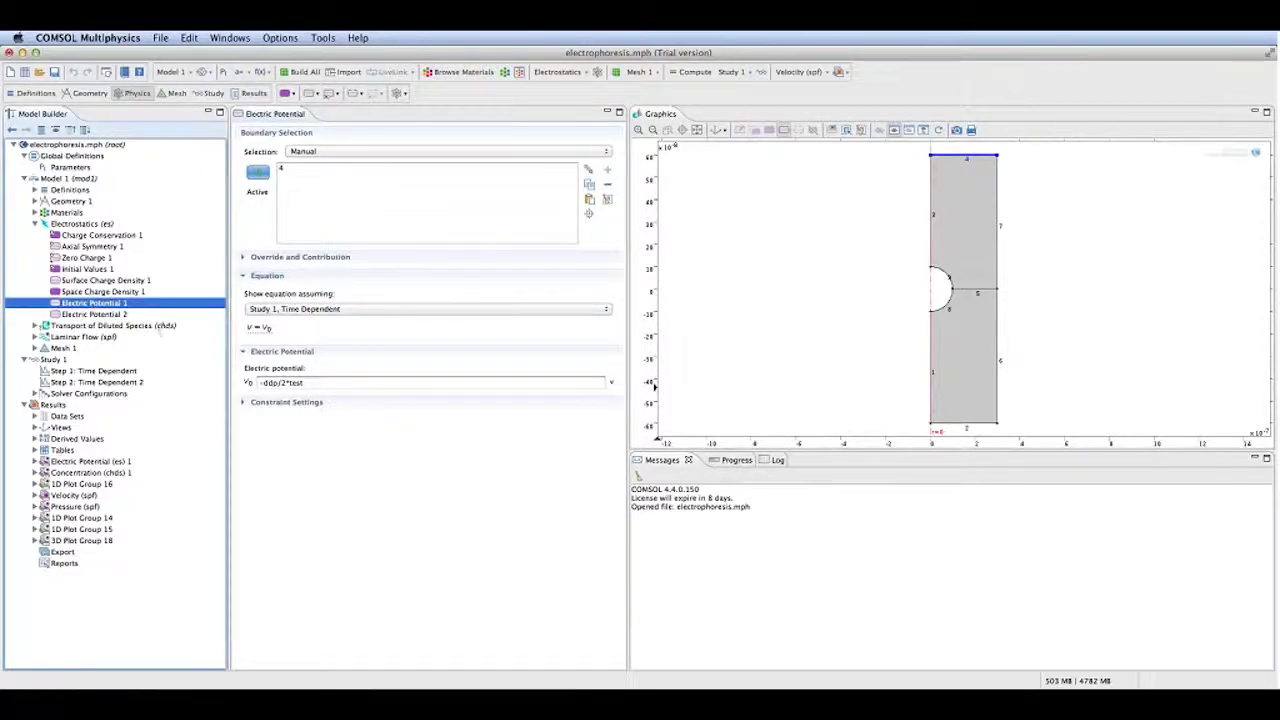
left_click(100, 316)
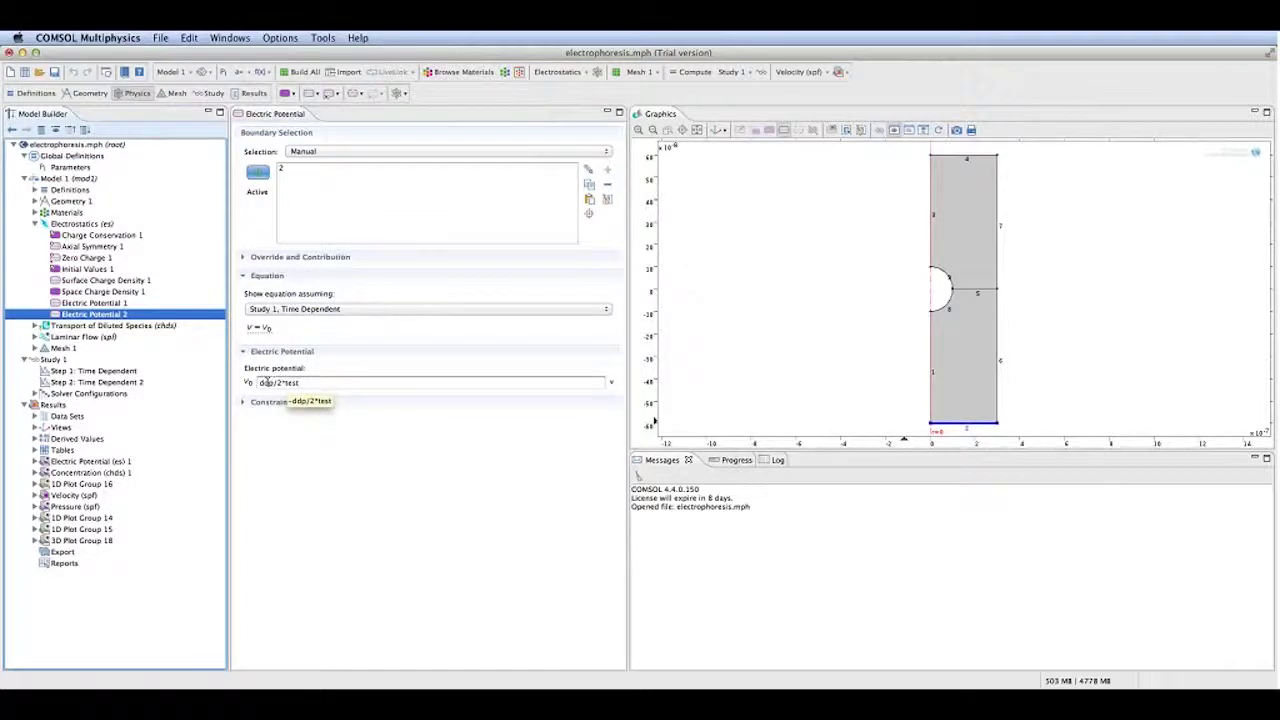
left_click(98, 303)
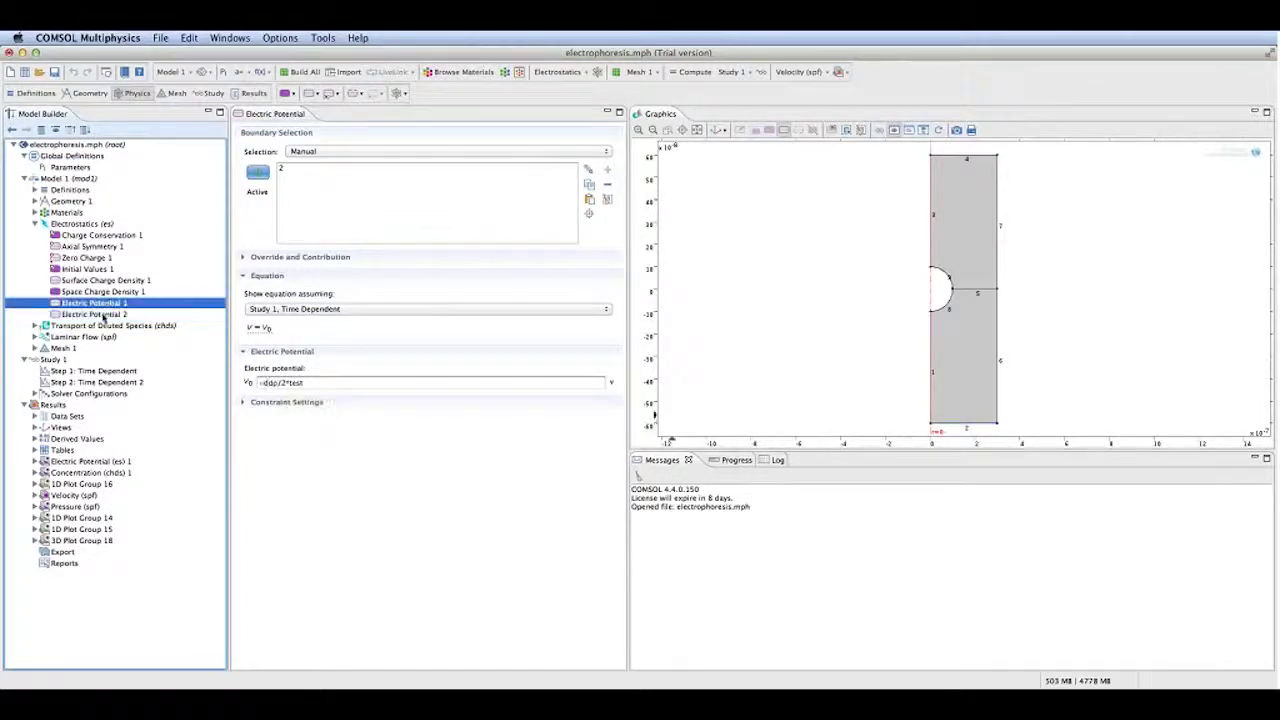
left_click(101, 292)
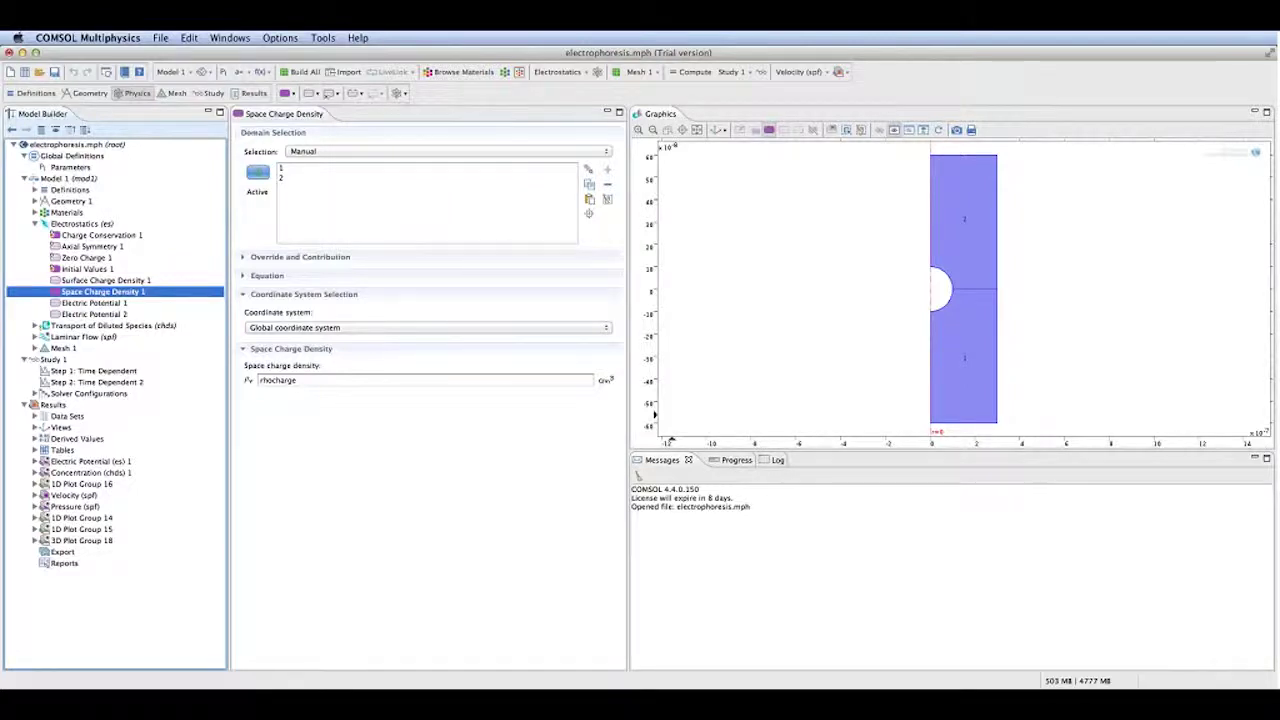
left_click(268, 276)
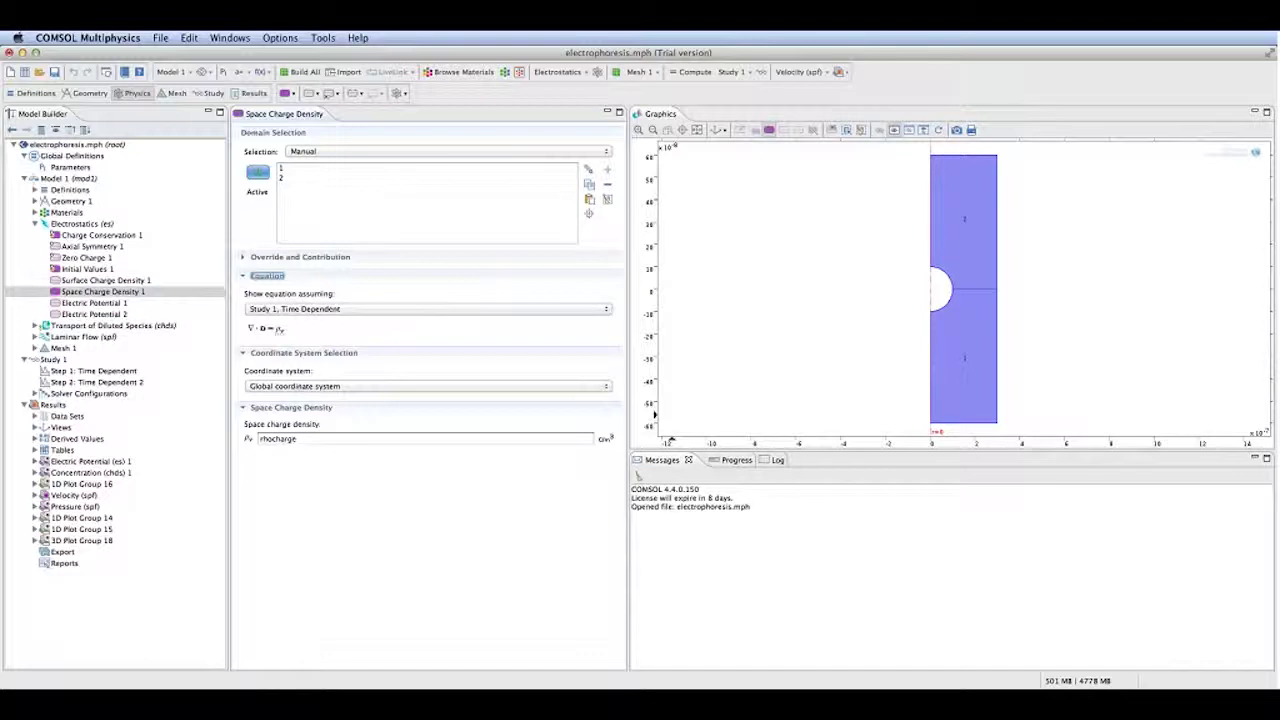
Expand Transport of Diluted Species, display its equations and compare them with the Electrostatics equations
left_click(35, 326)
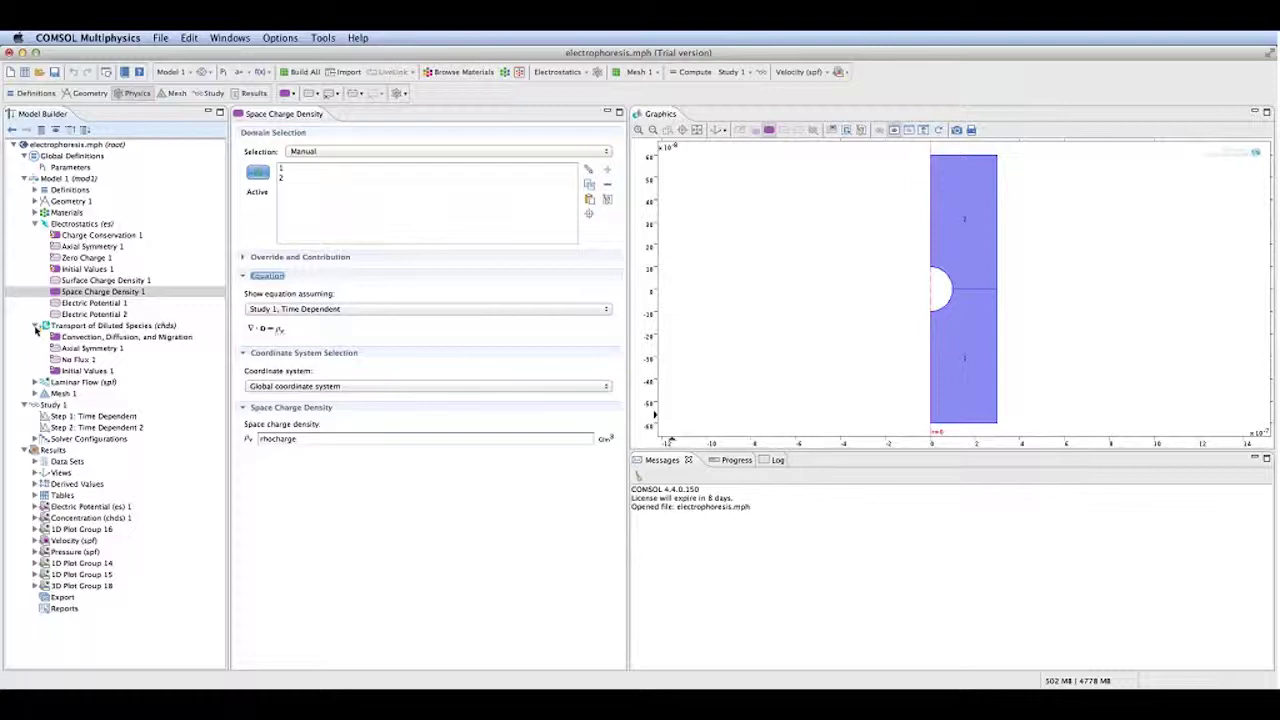
left_click(100, 326)
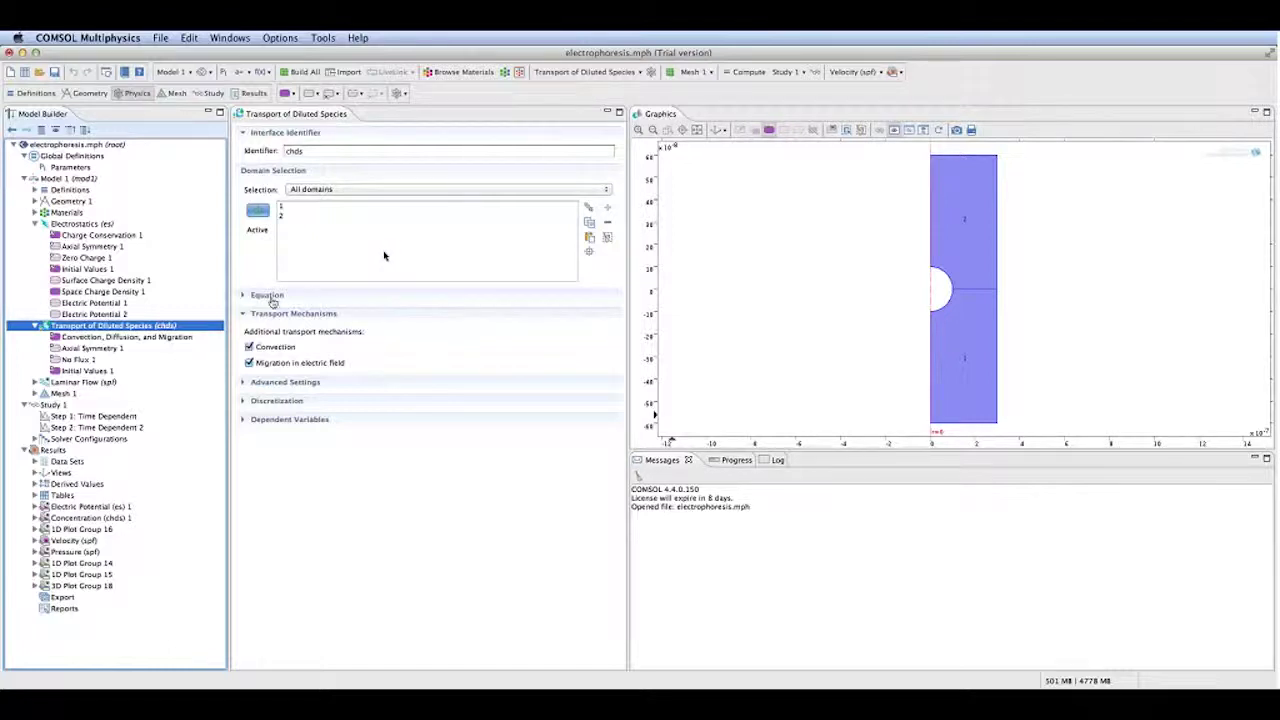
left_click(268, 296)
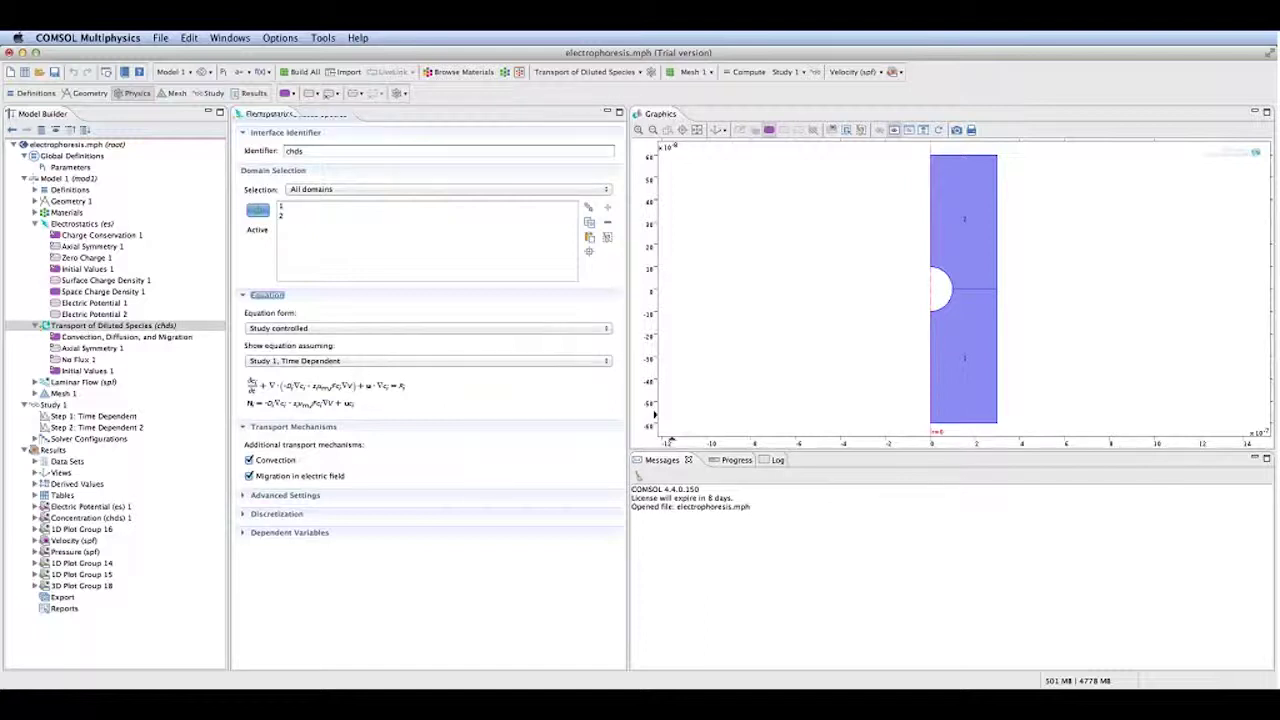
left_click(62, 224)
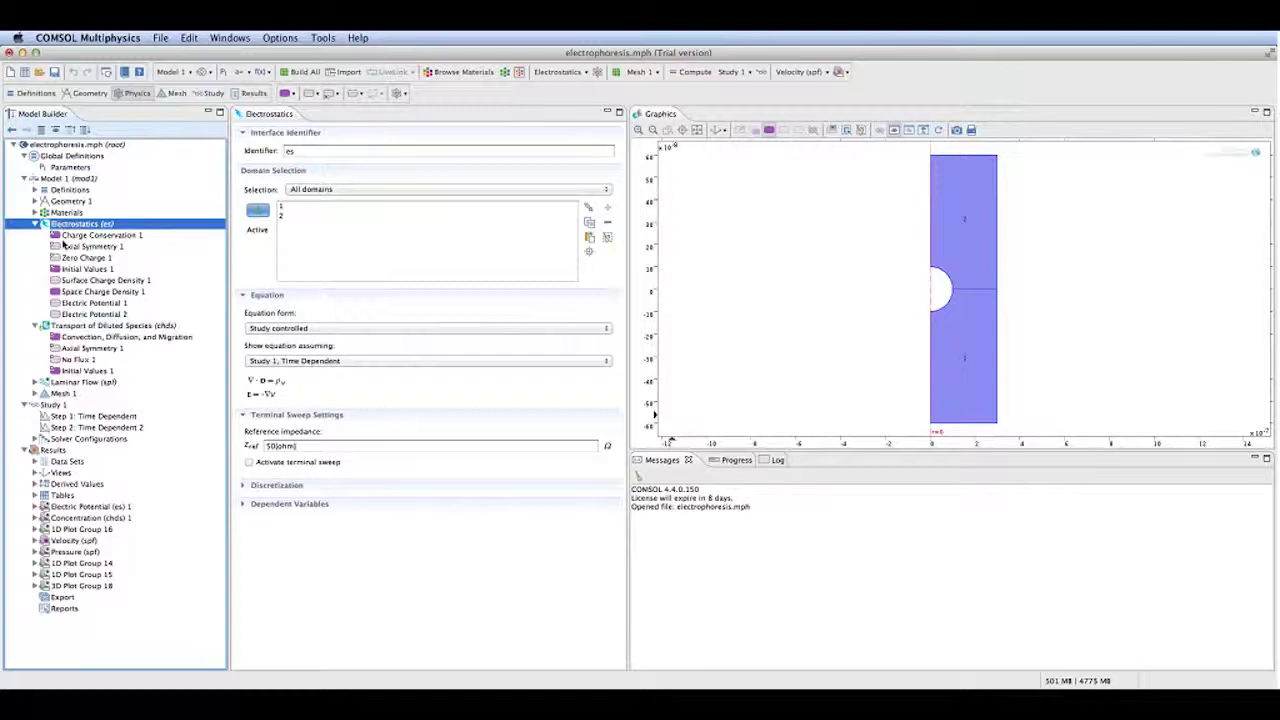
Inspect the Convection, Diffusion, and Migration node's model inputs and display its equations
left_click(94, 339)
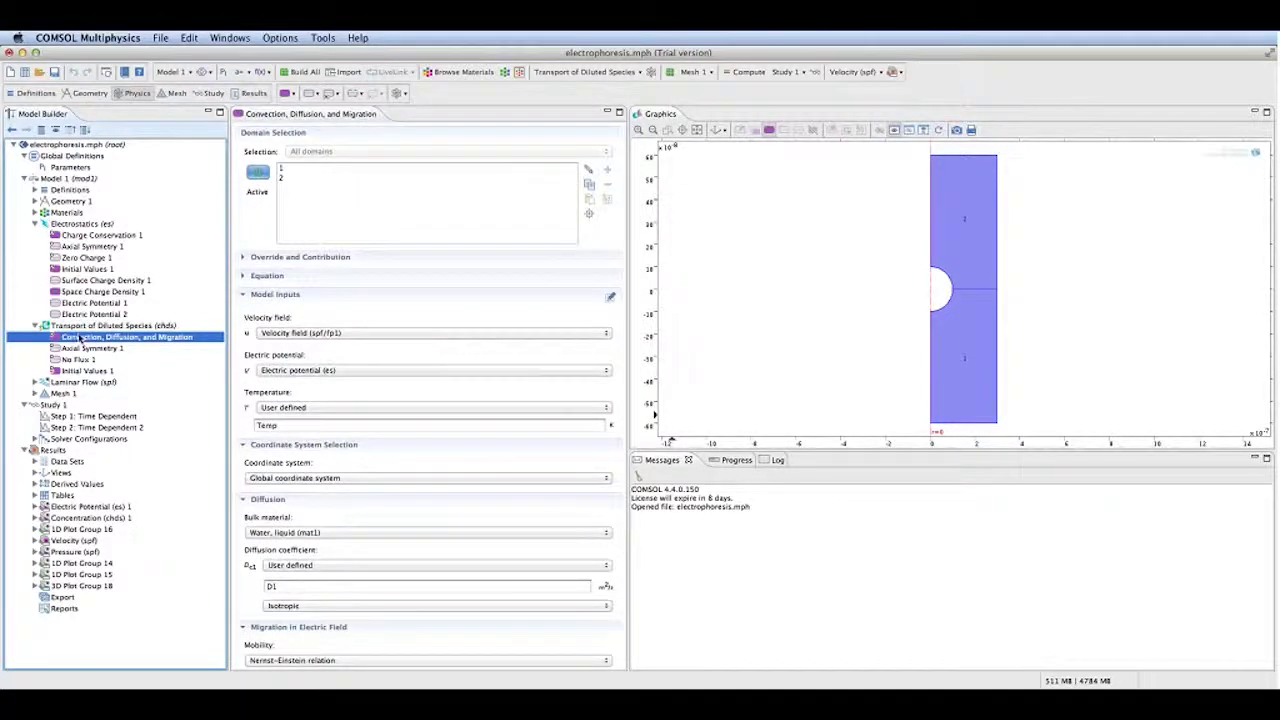
key("Up")
left_click(67, 338)
left_click(264, 136)
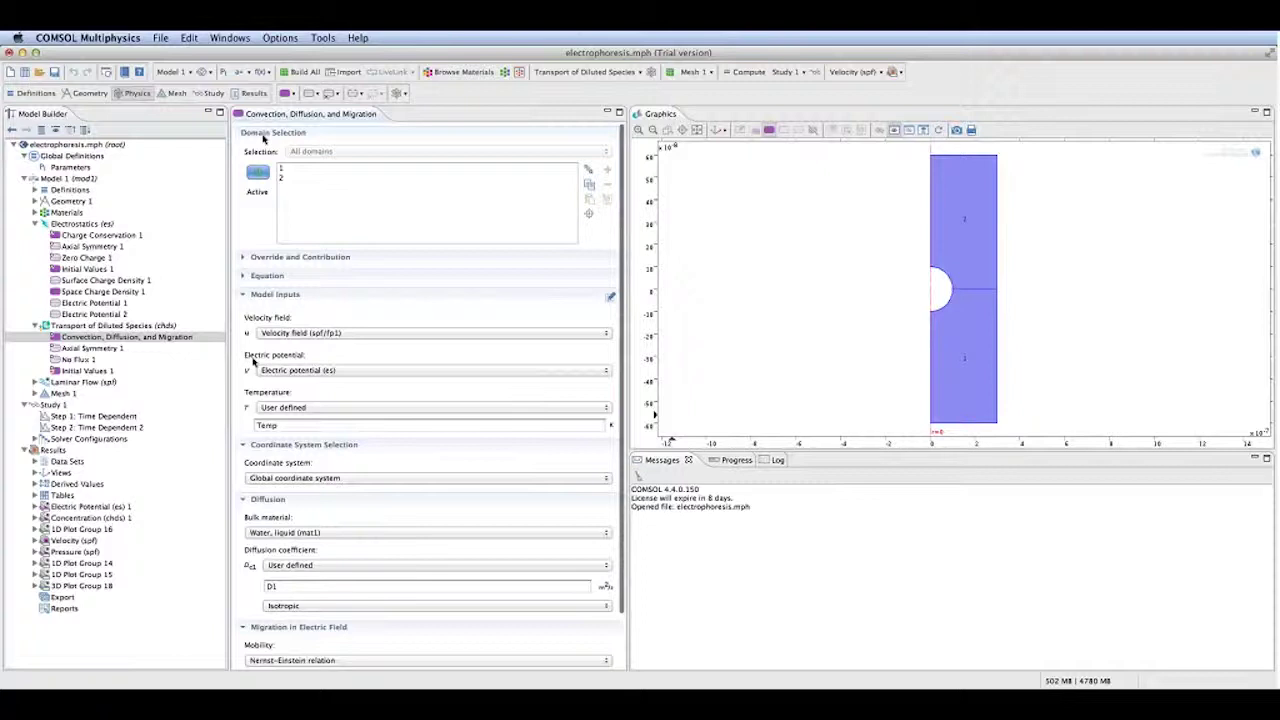
left_click(267, 275)
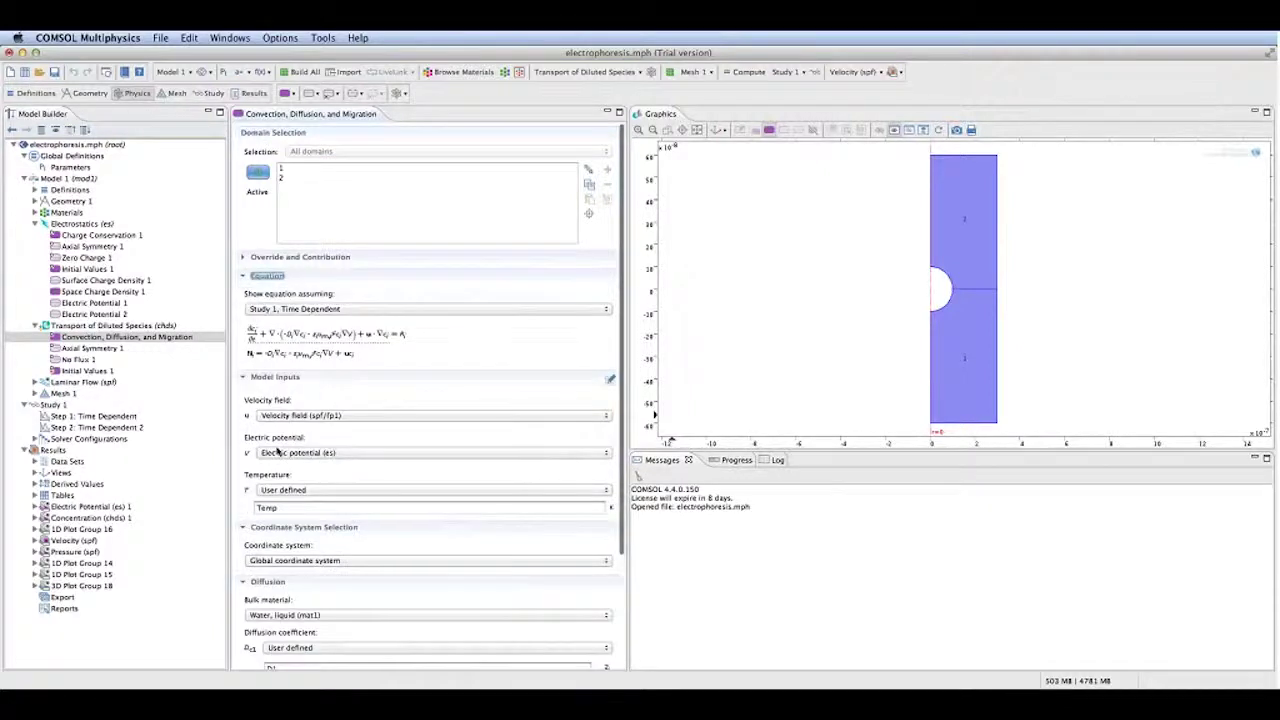
Try the User defined option for the electric potential model input, and restore it to Electric potential (es)
left_click(295, 453)
left_click(296, 468)
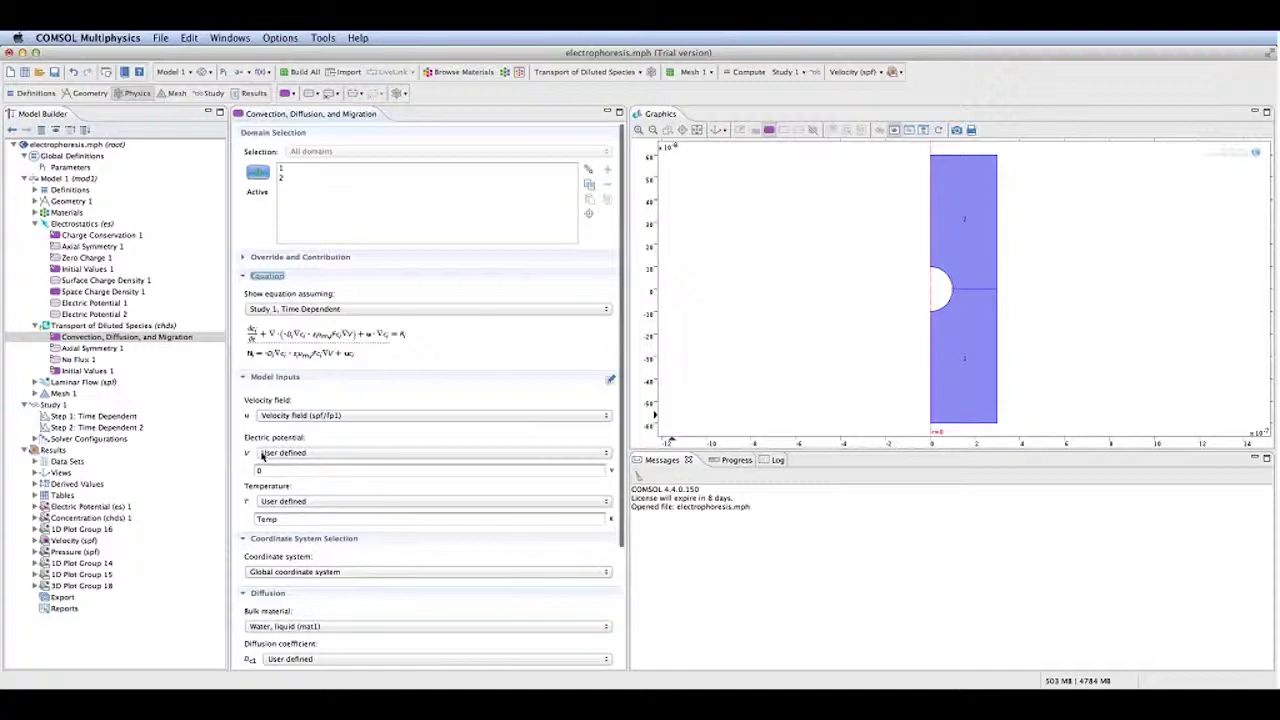
left_click(268, 453)
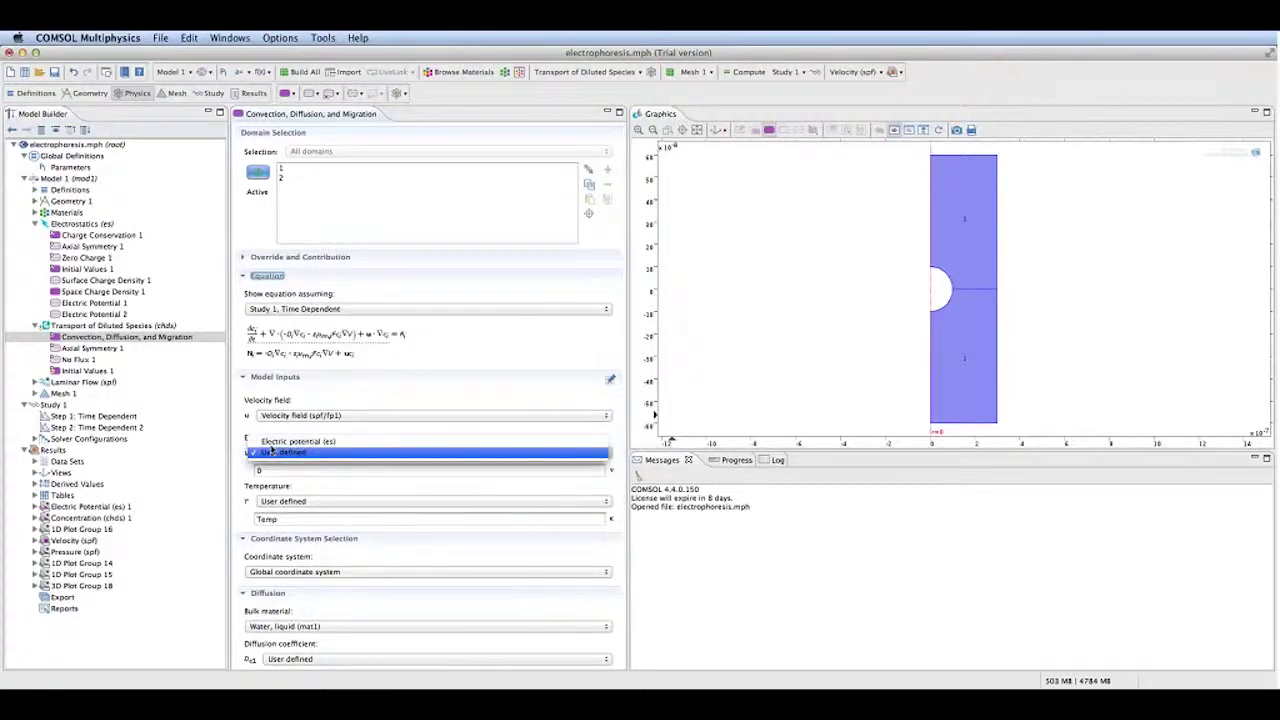
left_click(271, 446)
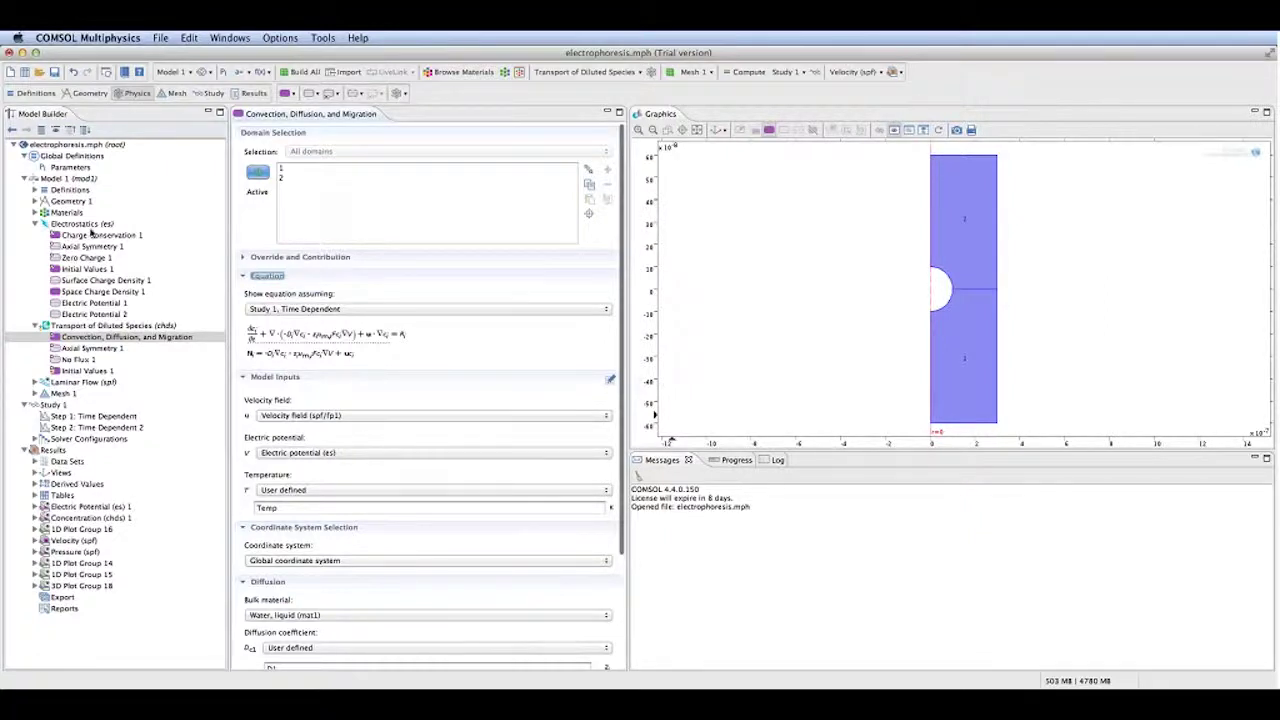
Check the Electrostatics source of the potential, expand Laminar Flow, and review the velocity field options, keeping Velocity field (spf/fp1)
left_click(90, 227)
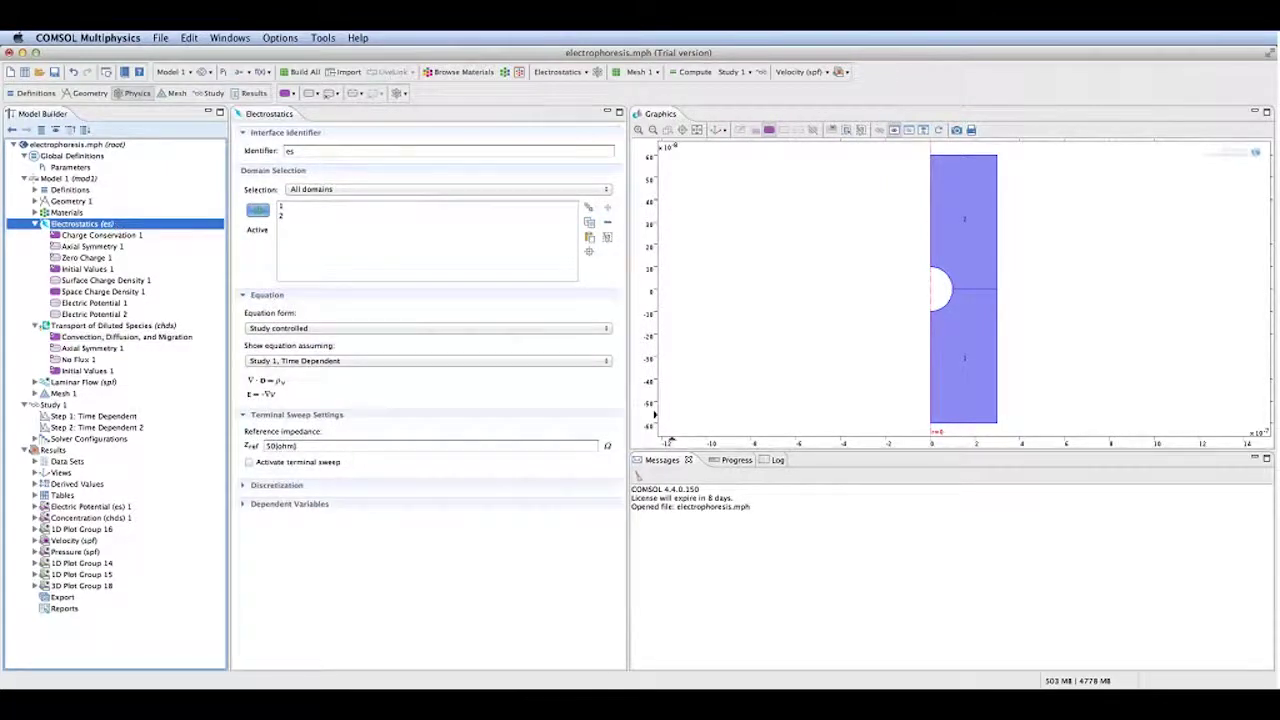
left_click(190, 338)
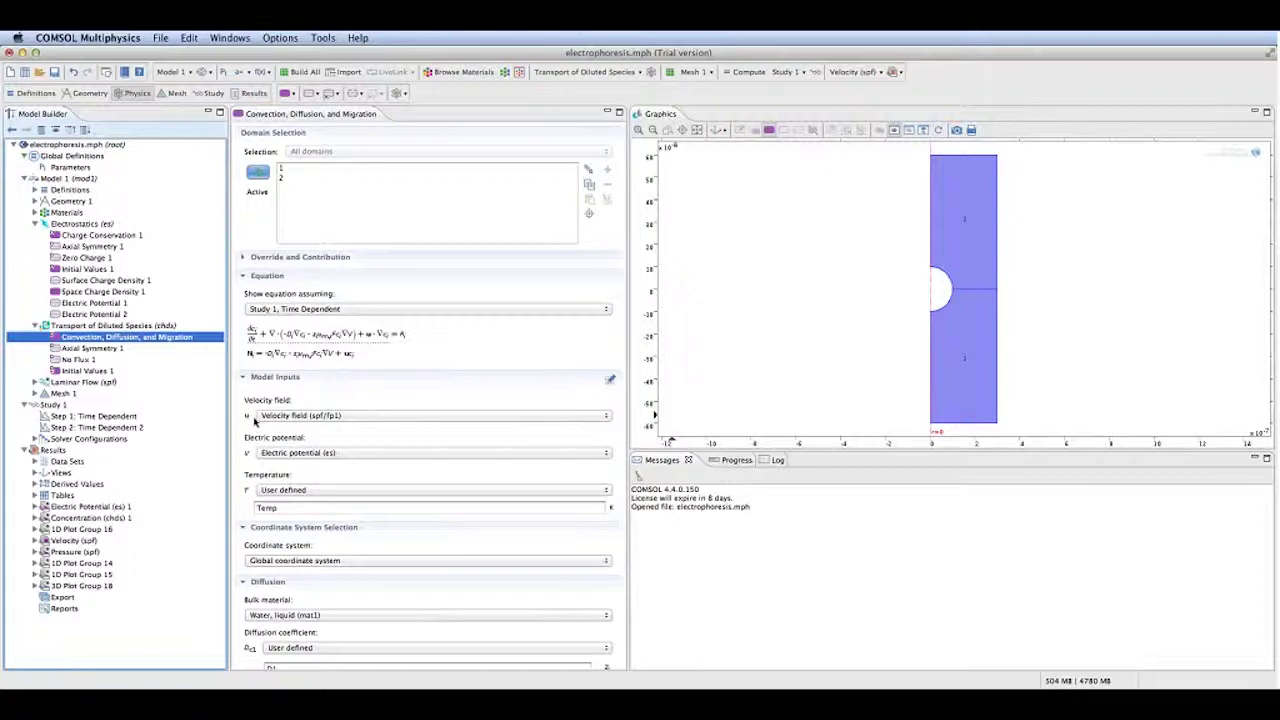
left_click(40, 382)
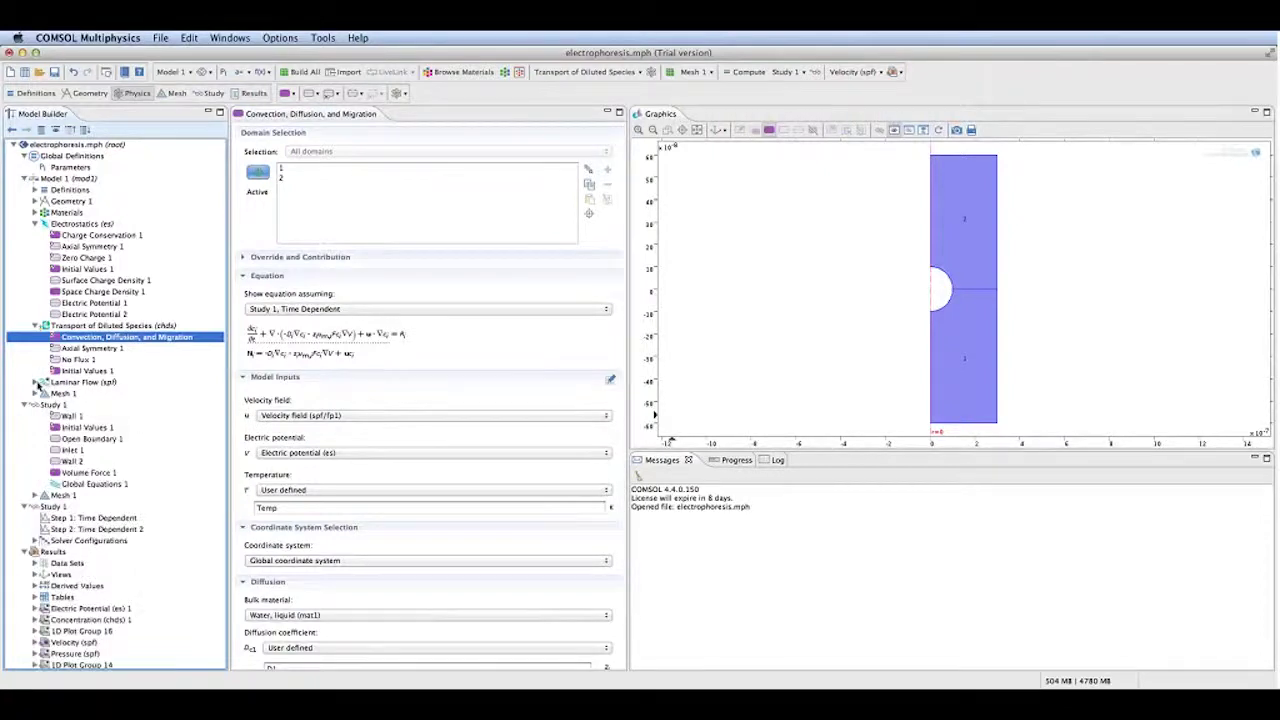
left_click(290, 415)
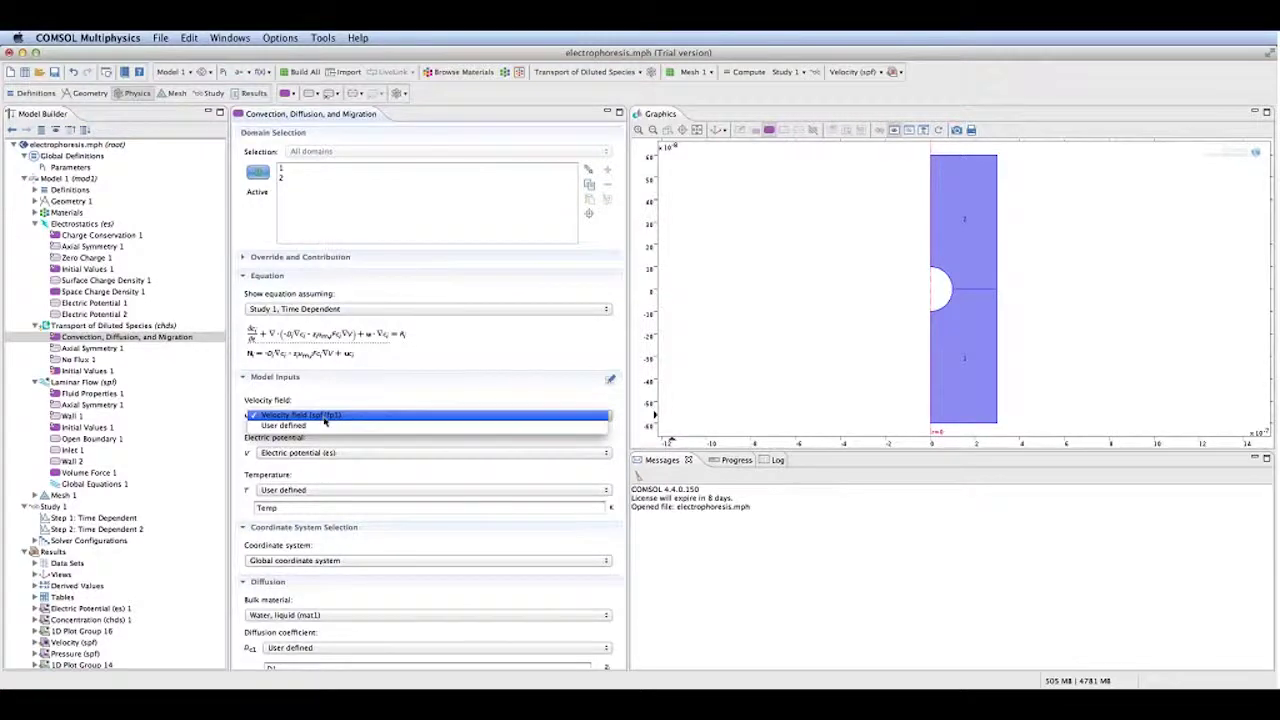
left_click(318, 415)
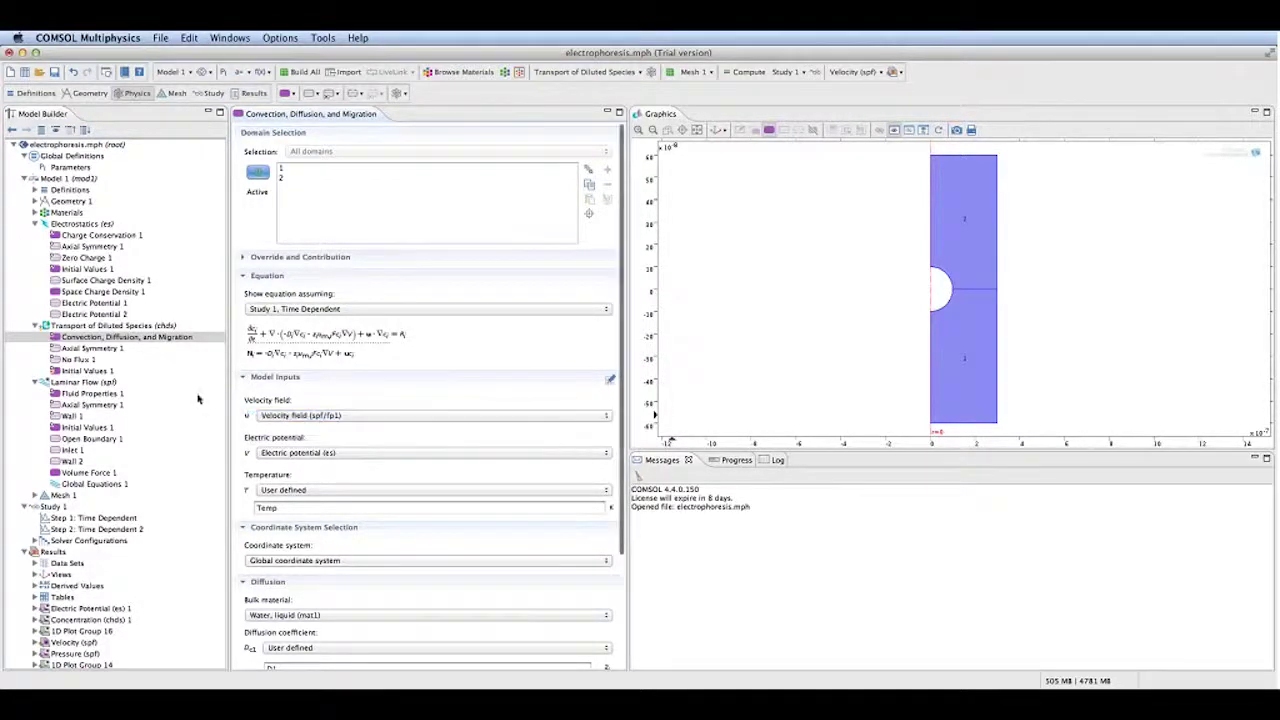
Display the Laminar Flow interface's equations and compare them with the Electrostatics equations
left_click(92, 382)
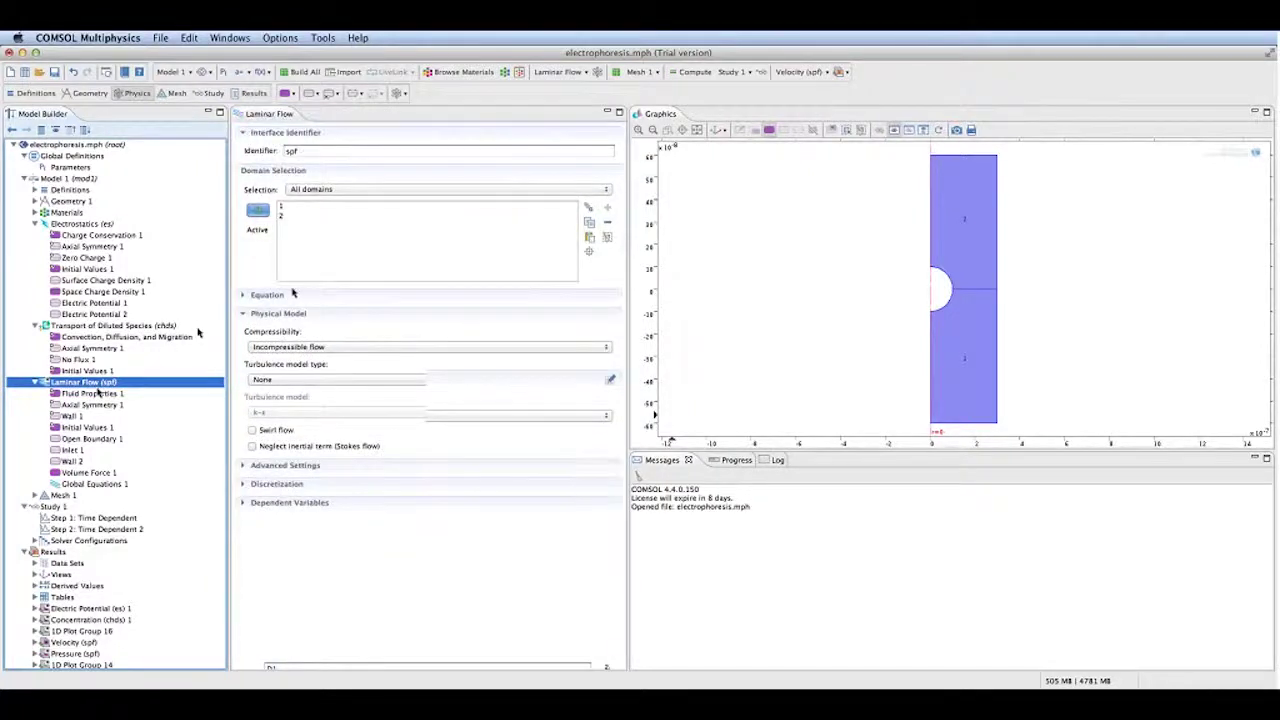
left_click(269, 298)
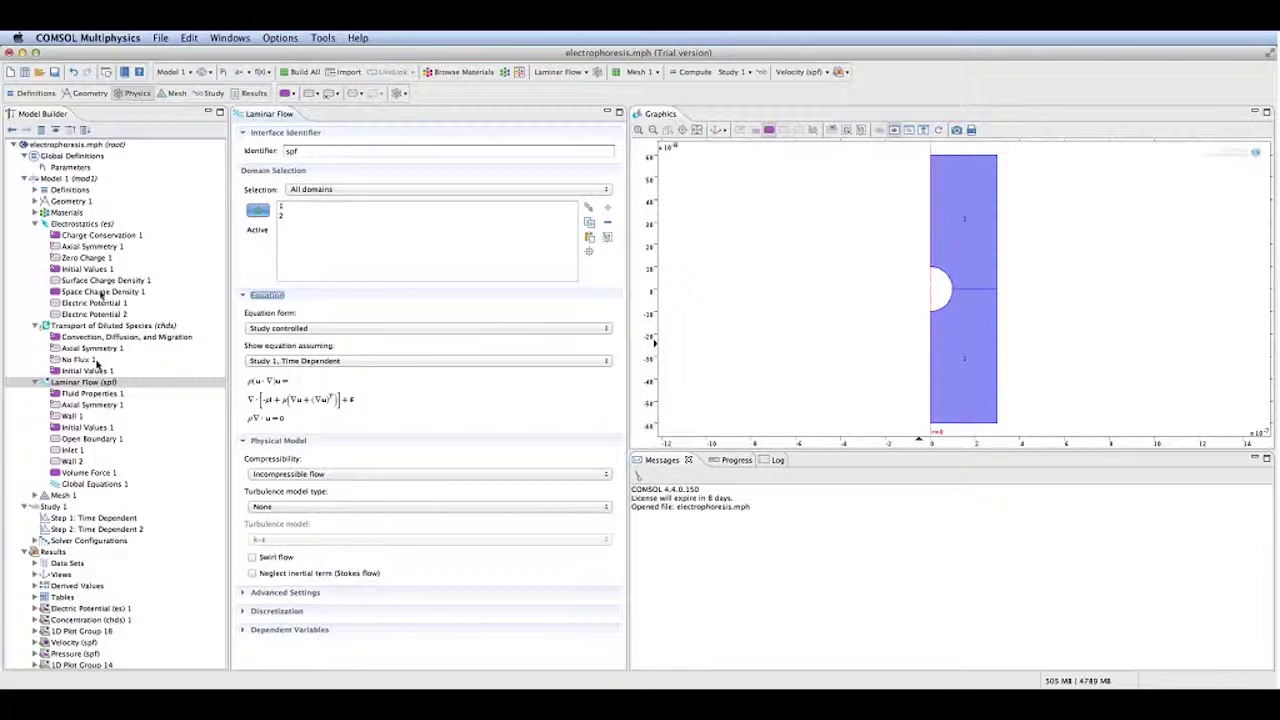
left_click(86, 224)
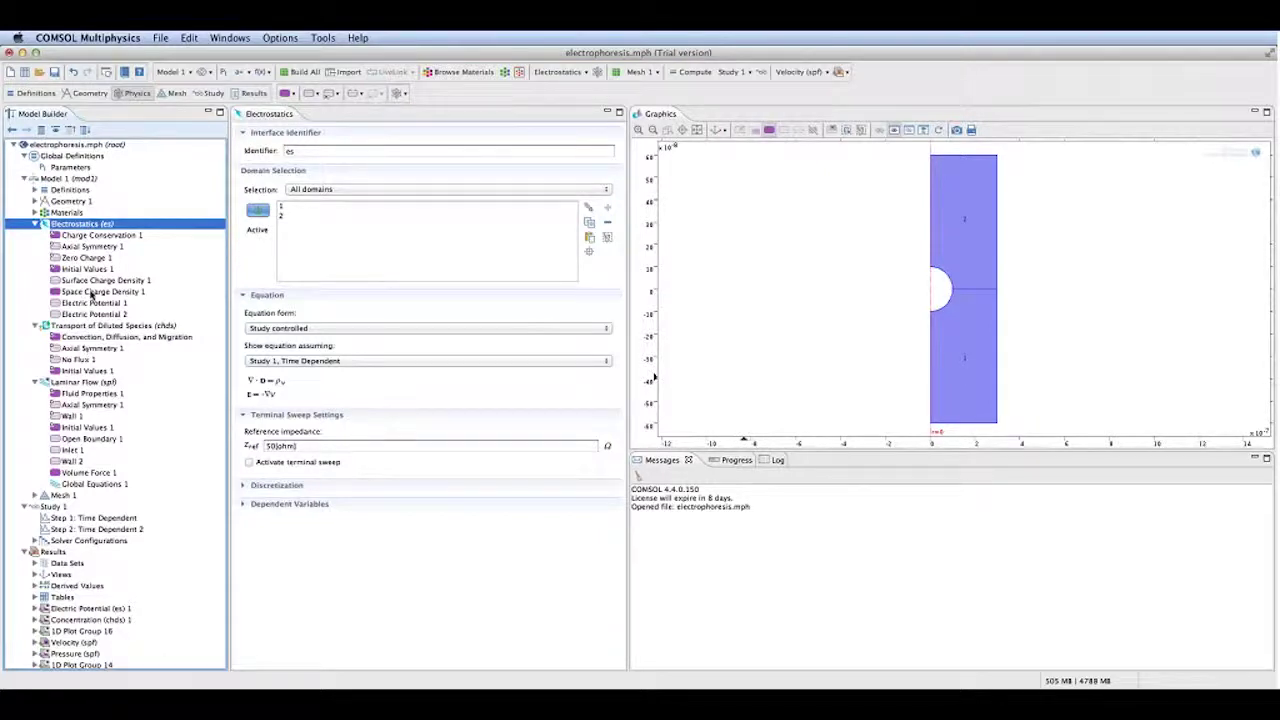
Inspect the Space Charge Density 1 node and look up its rhocharge variable in Variables 1a under Definitions
left_click(91, 292)
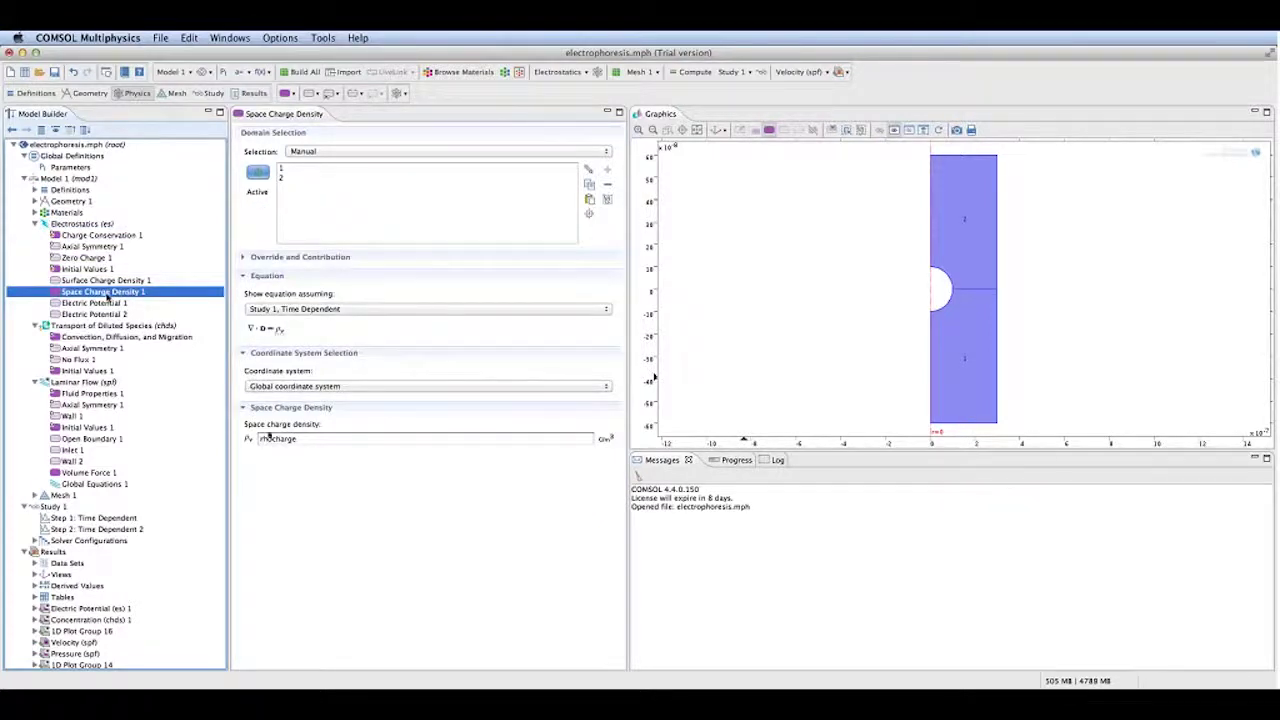
key("End")
key("Home")
left_click(35, 190)
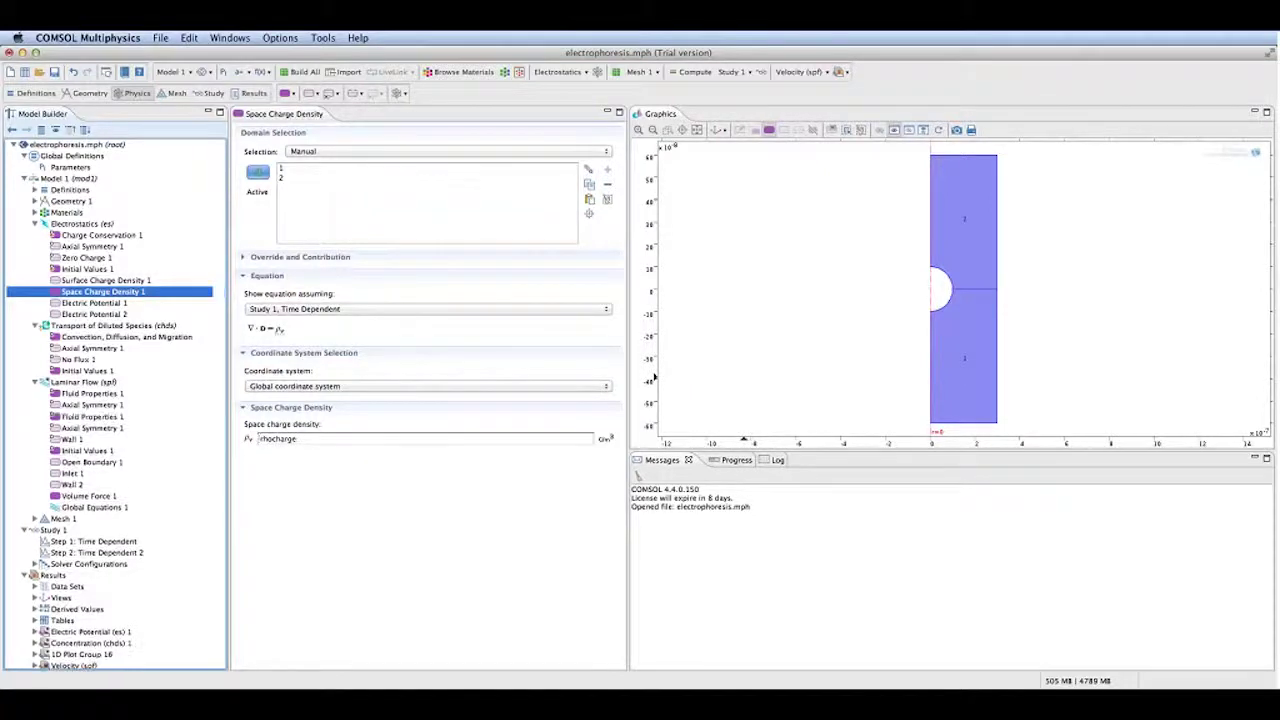
left_click(68, 203)
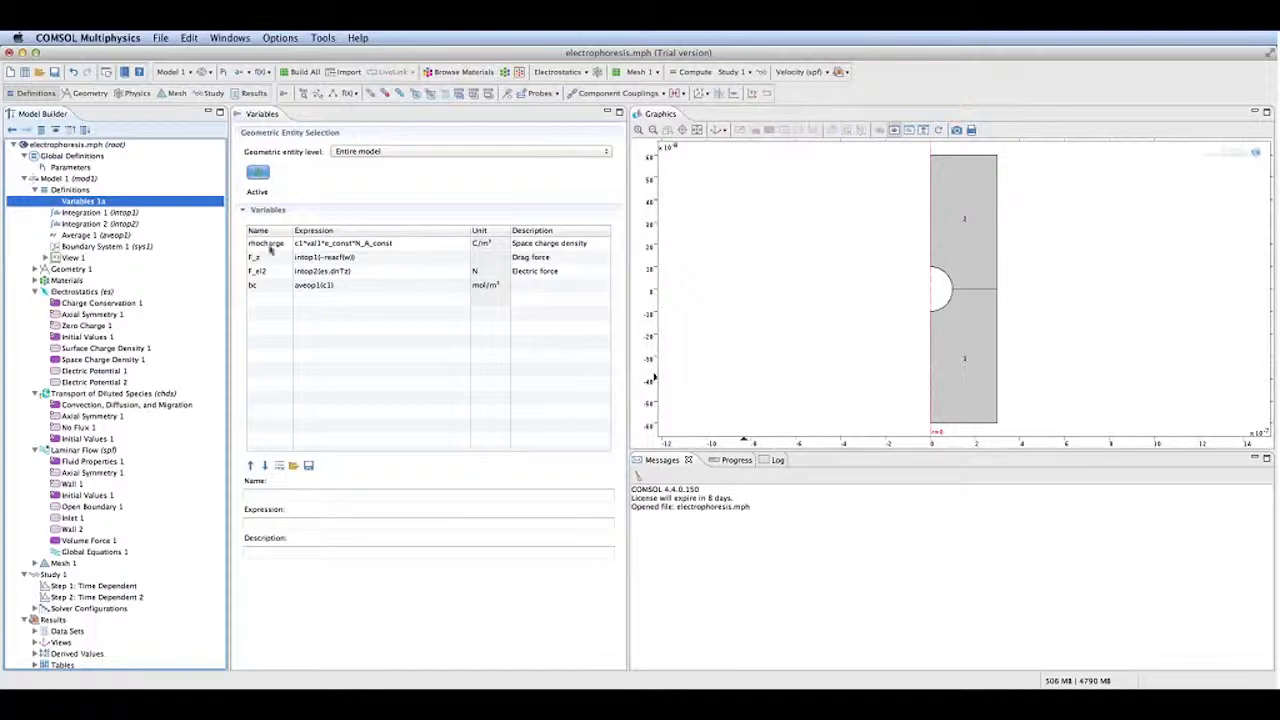
Display the dependent variables of Transport of Diluted Species and trace the concentration through the rhocharge expression to Space Charge Density 1
left_click(113, 393)
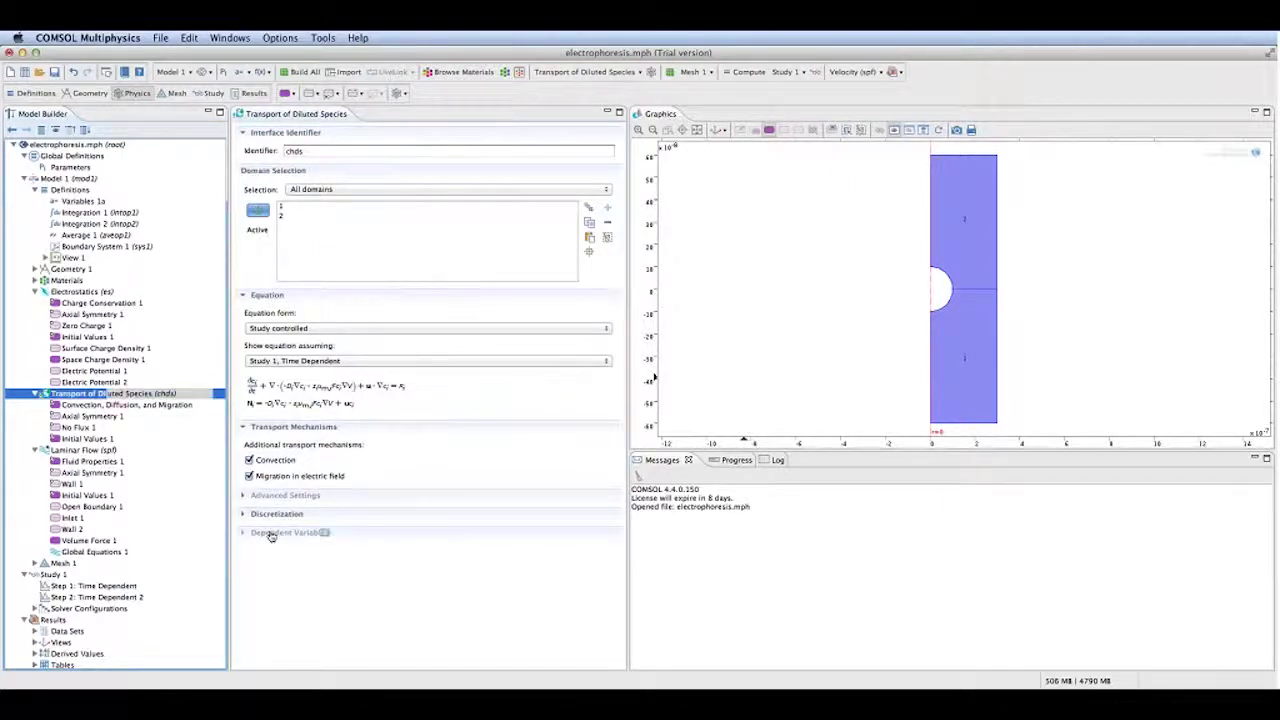
left_click(270, 533)
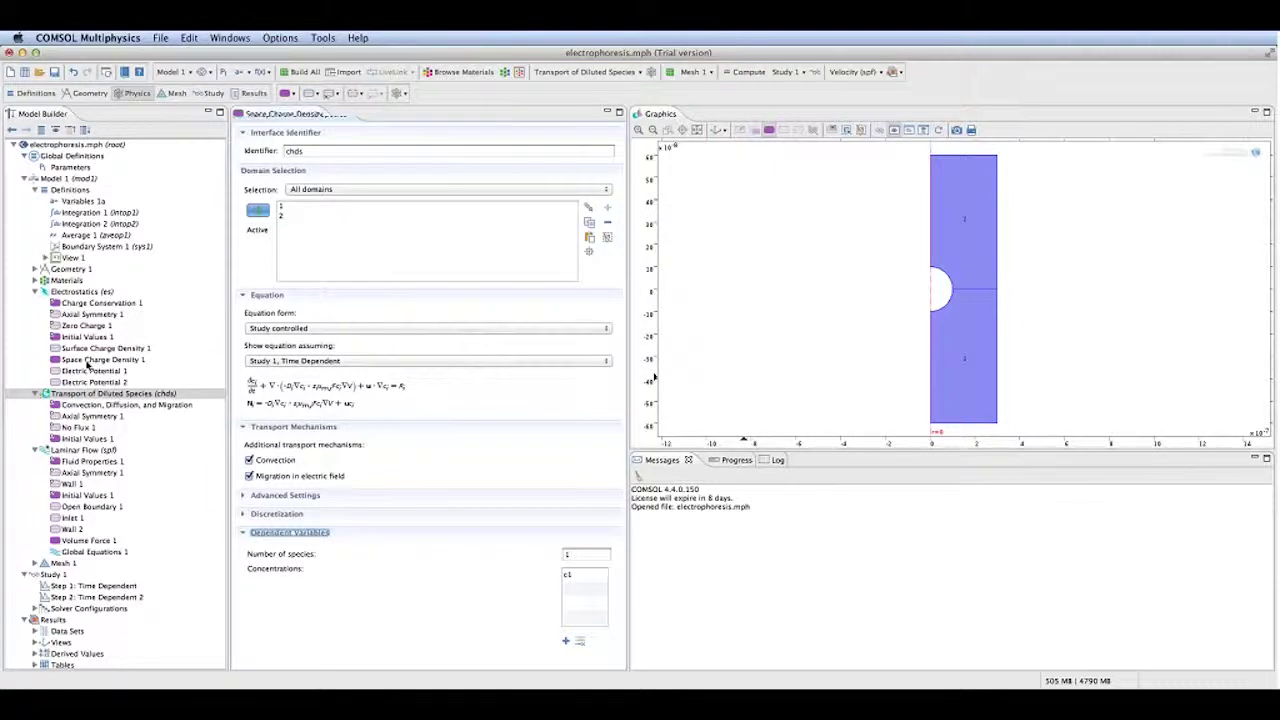
left_click(90, 362)
left_click(80, 202)
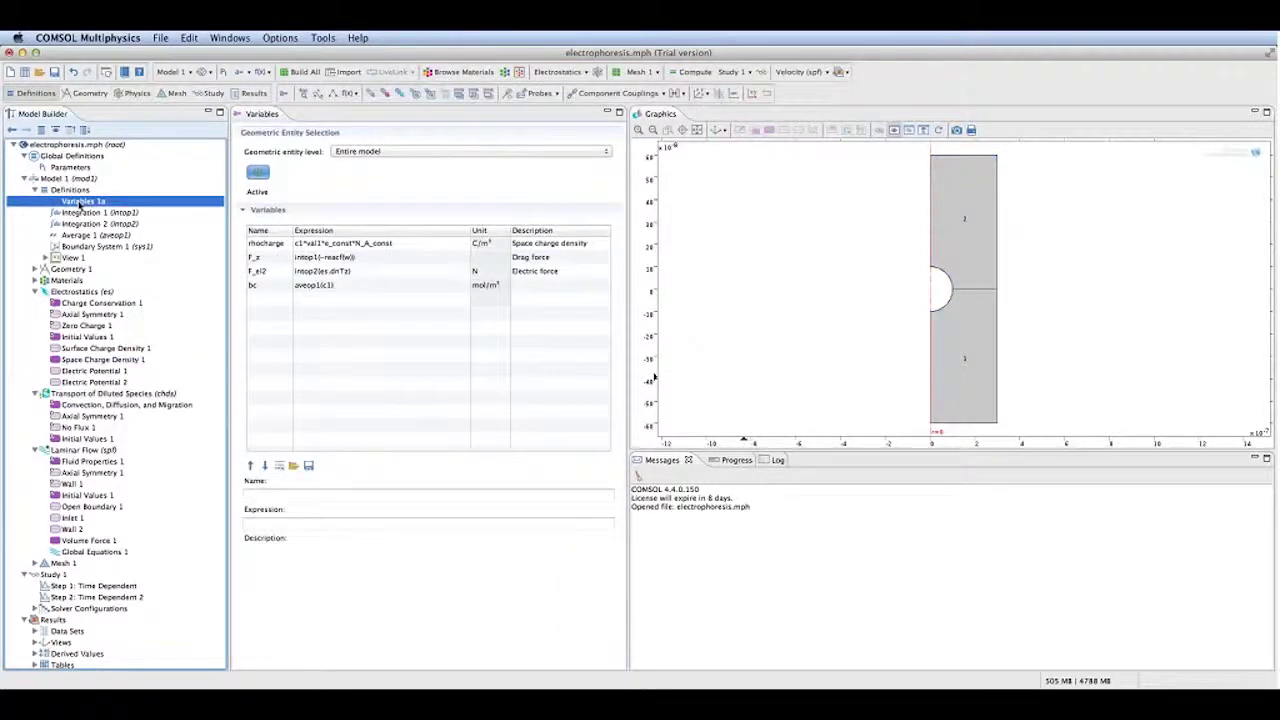
left_click(110, 360)
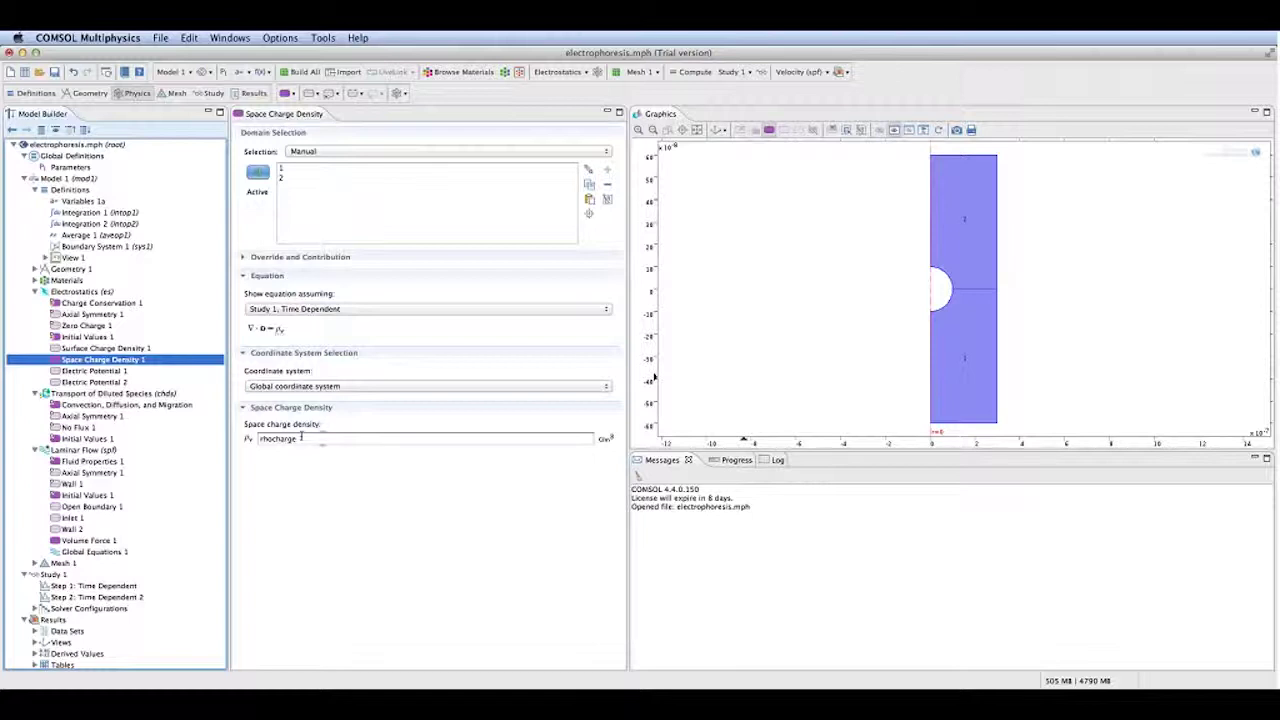
left_click(298, 438)
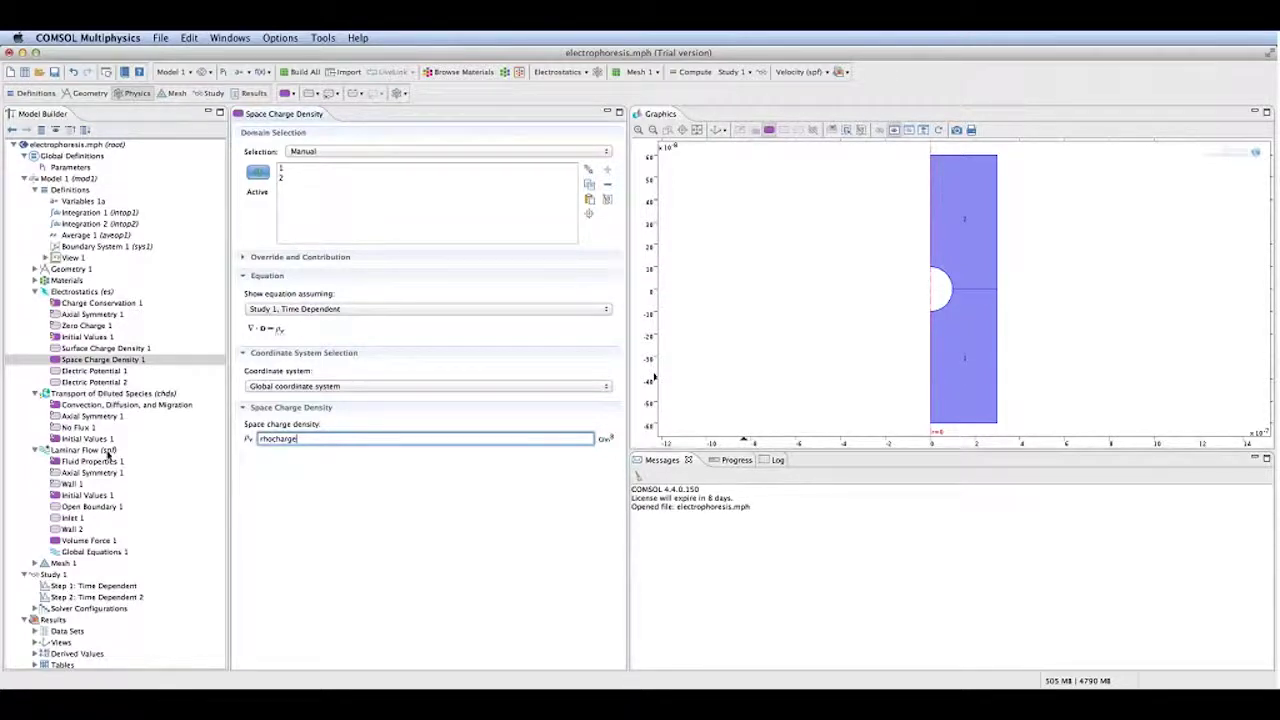
Review the Laminar Flow equations, collapse Transport of Diluted Species, and check the boundary and potential of Electric Potential 2
left_click(85, 450)
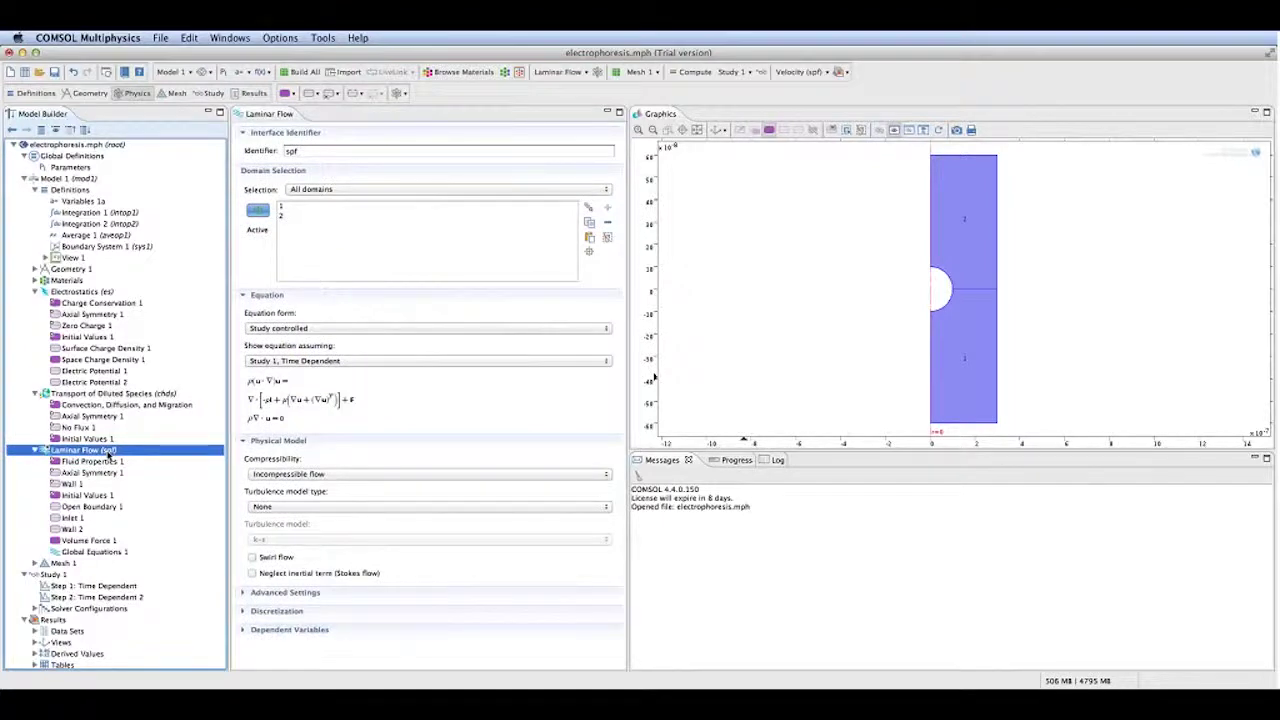
left_click(35, 393)
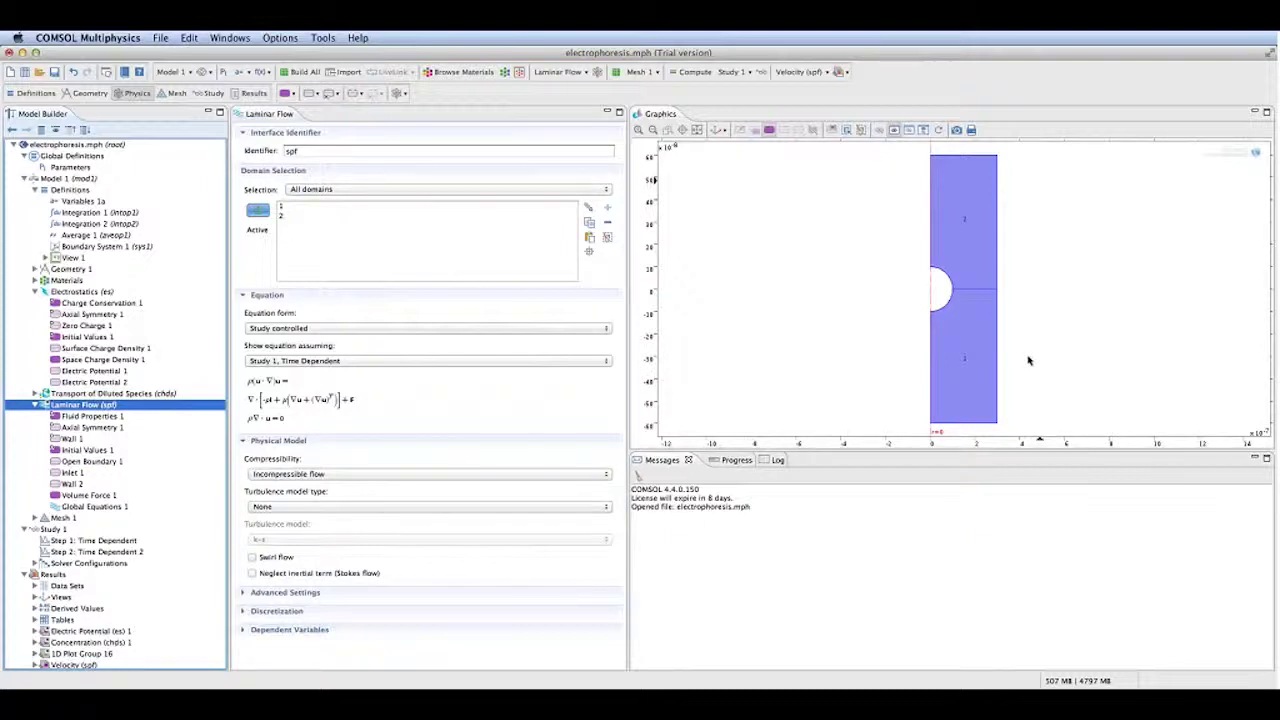
left_click(97, 384)
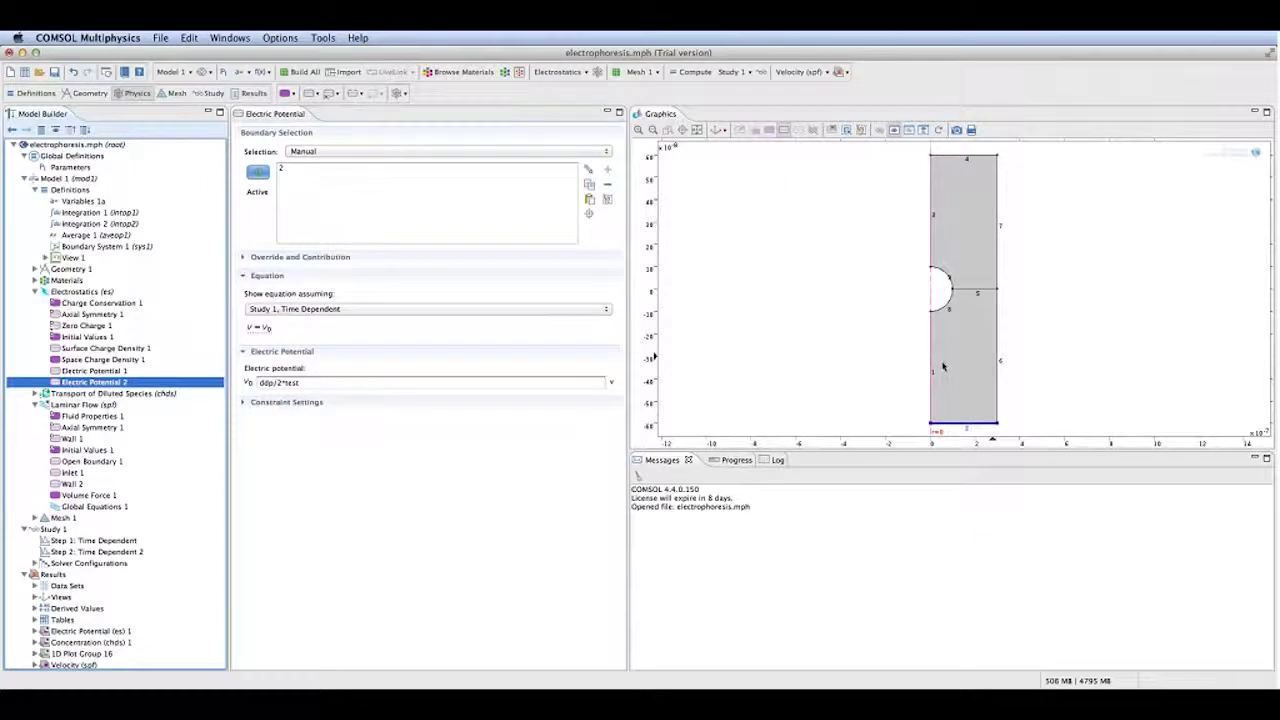
left_click(84, 405)
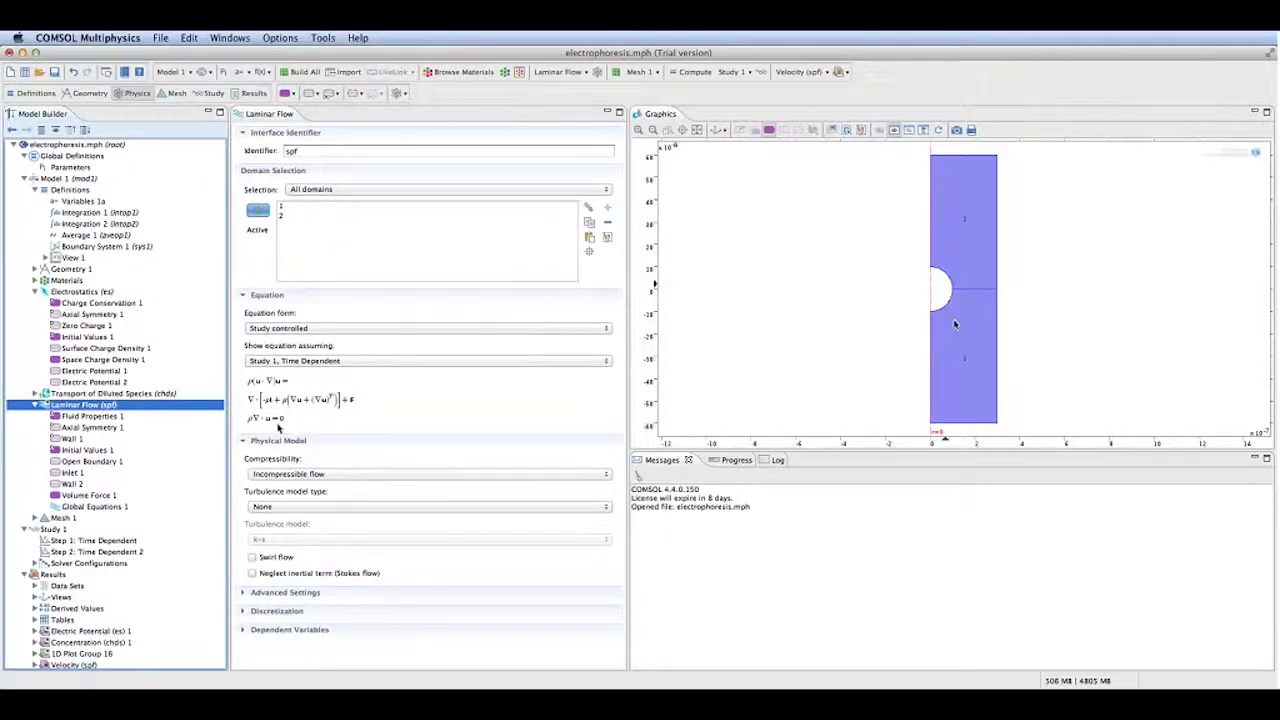
Inspect Laminar Flow's fluid properties, initial values, open boundary, inlet and Wall 2 conditions, and display the Wall 2 equation
left_click(92, 416)
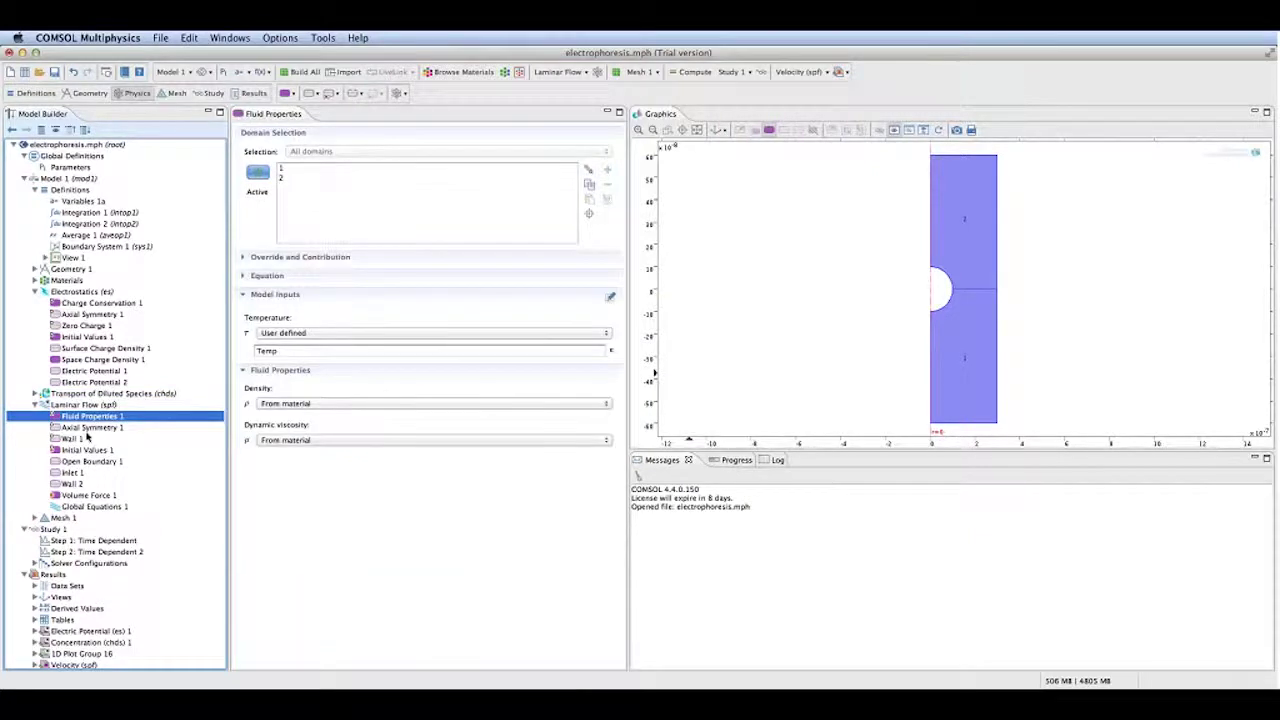
left_click(80, 450)
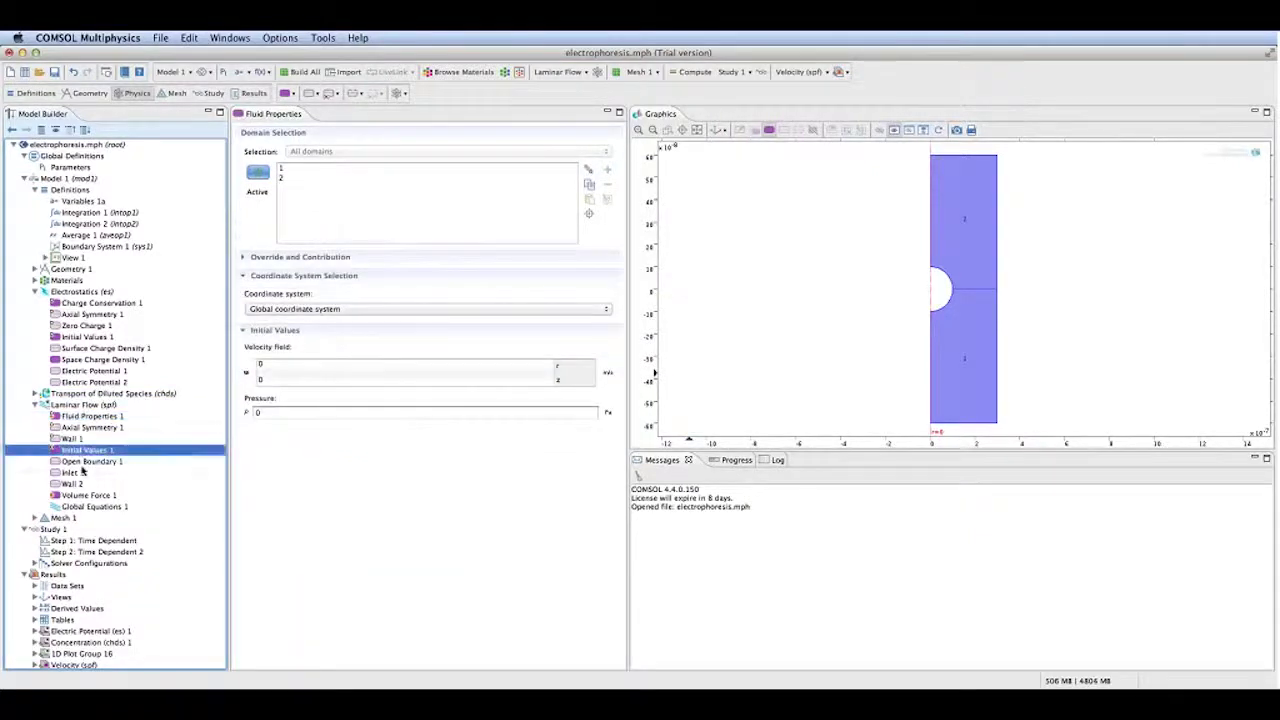
left_click(82, 461)
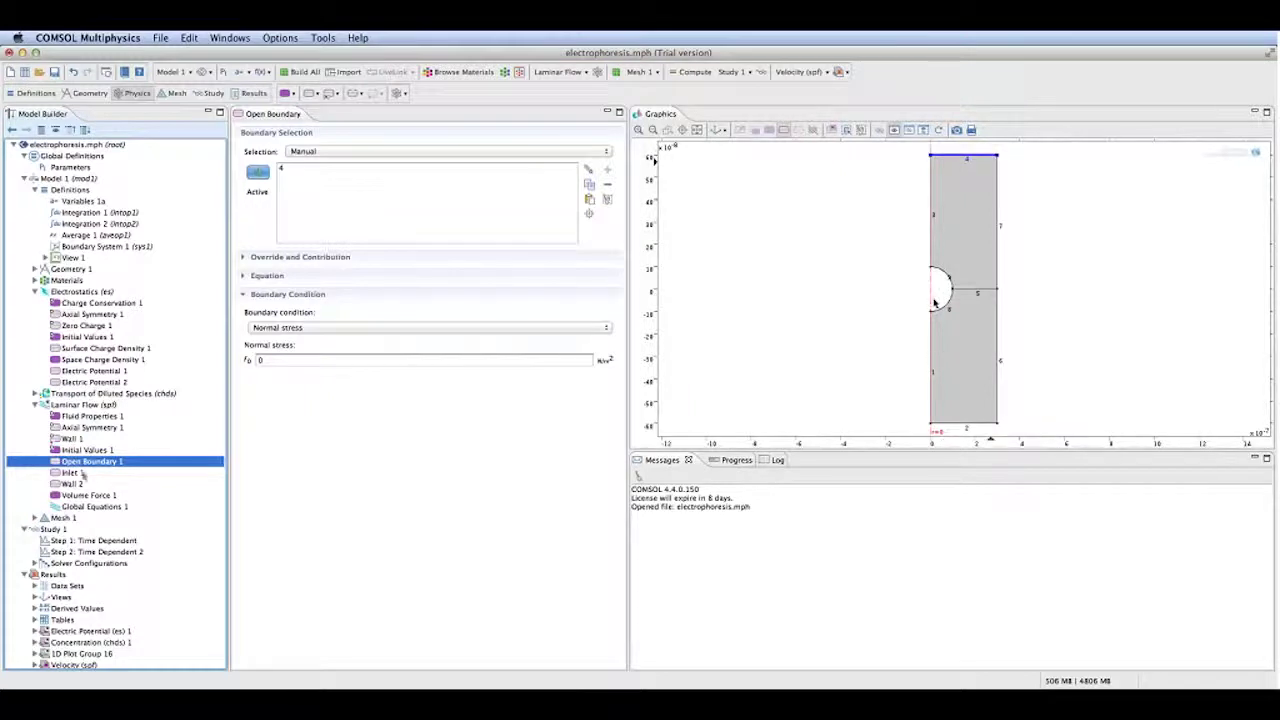
left_click(80, 473)
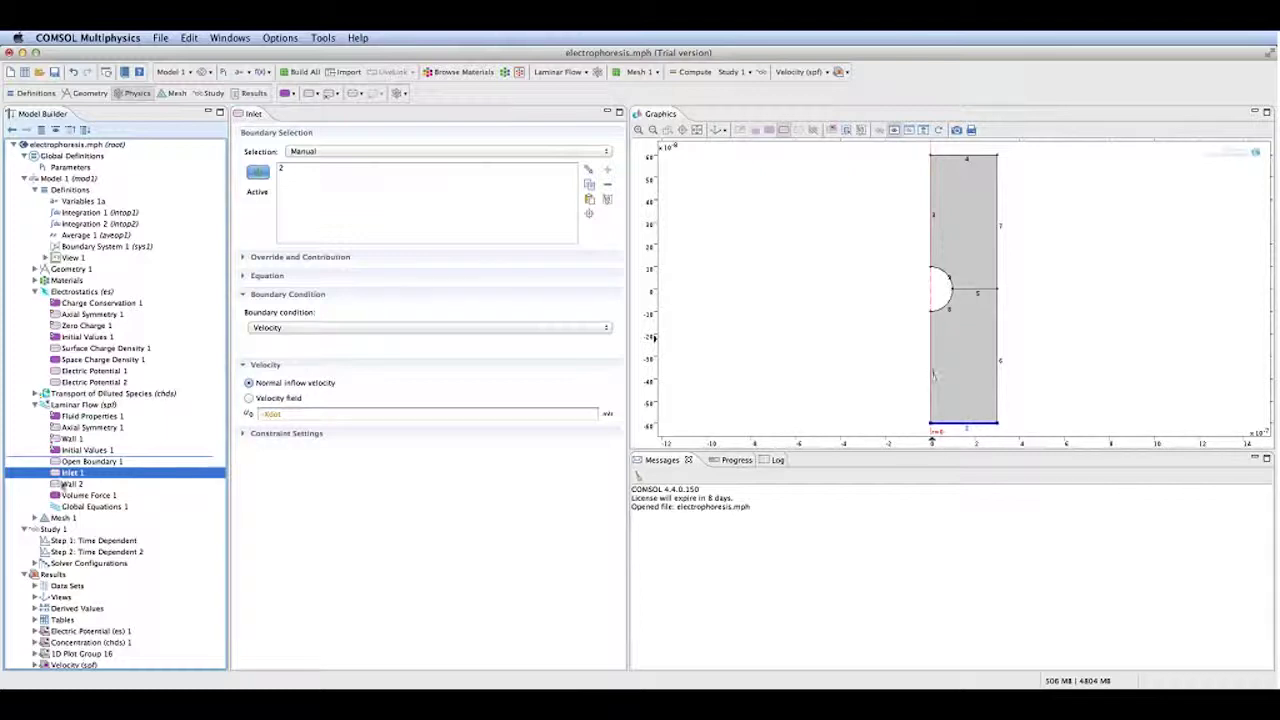
left_click(67, 487)
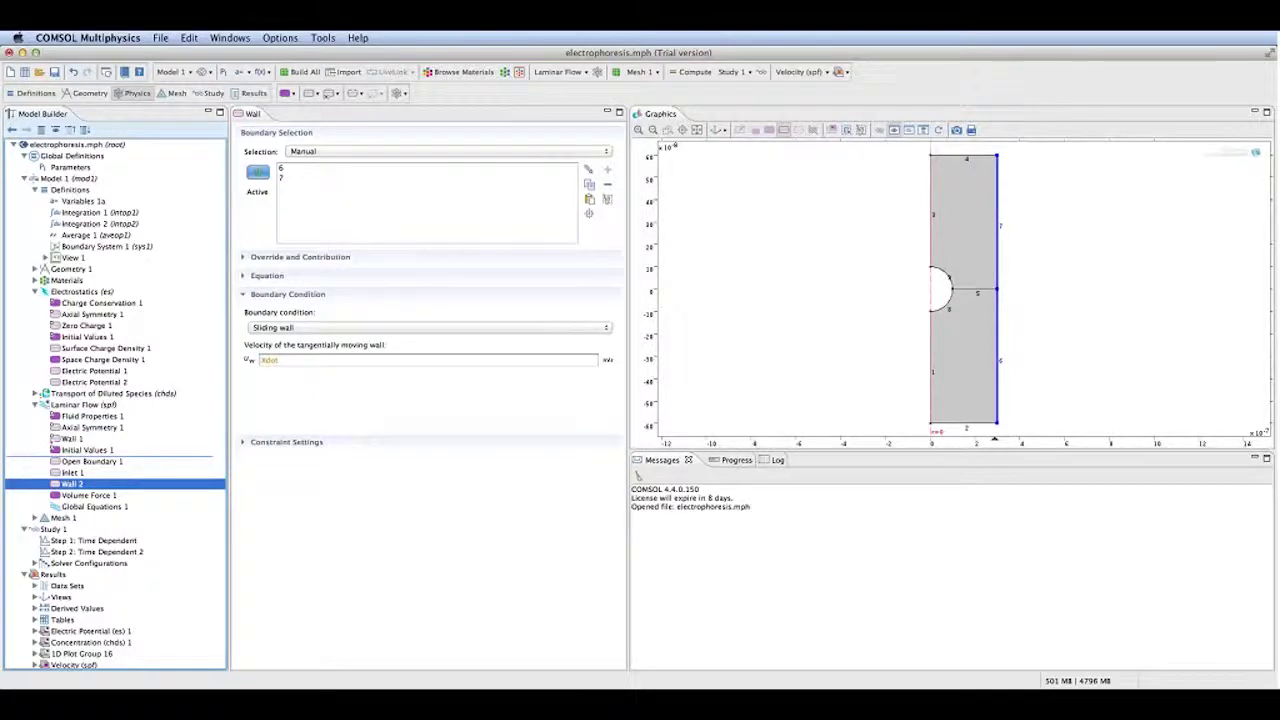
left_click(262, 275)
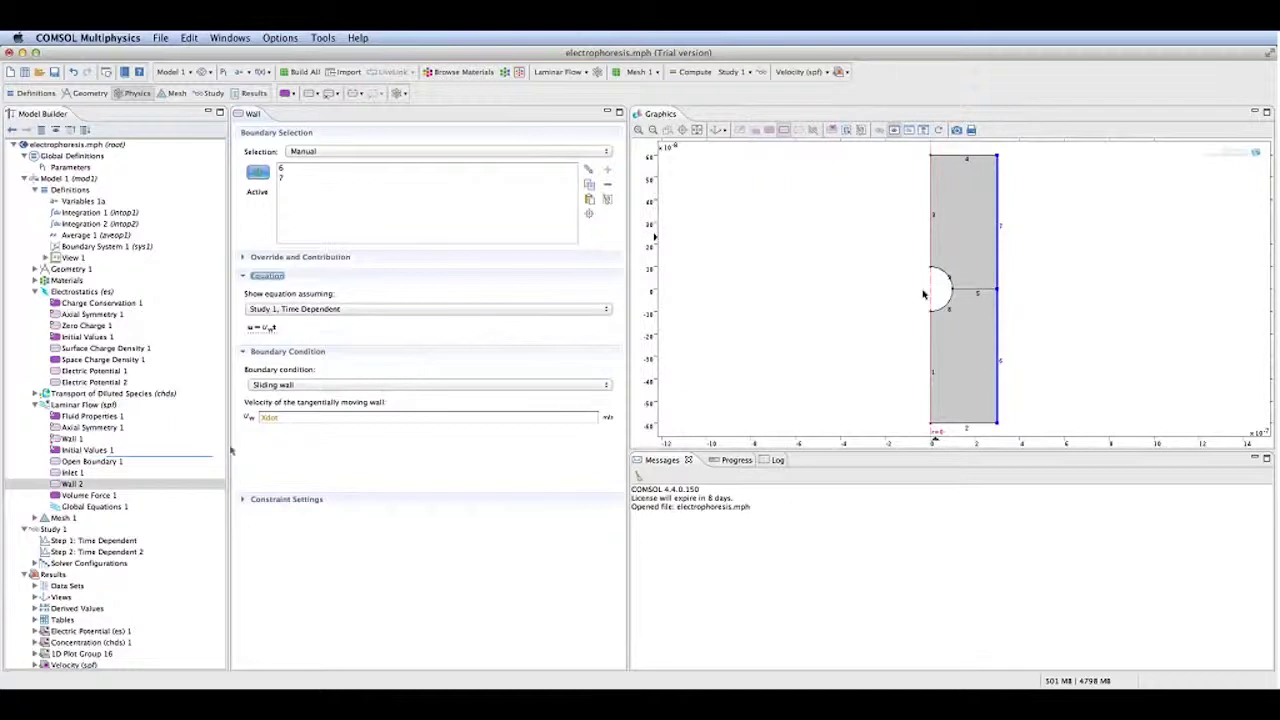
Examine the r and z expressions of Volume Force 1 and relate them to the Laminar Flow equations
left_click(88, 496)
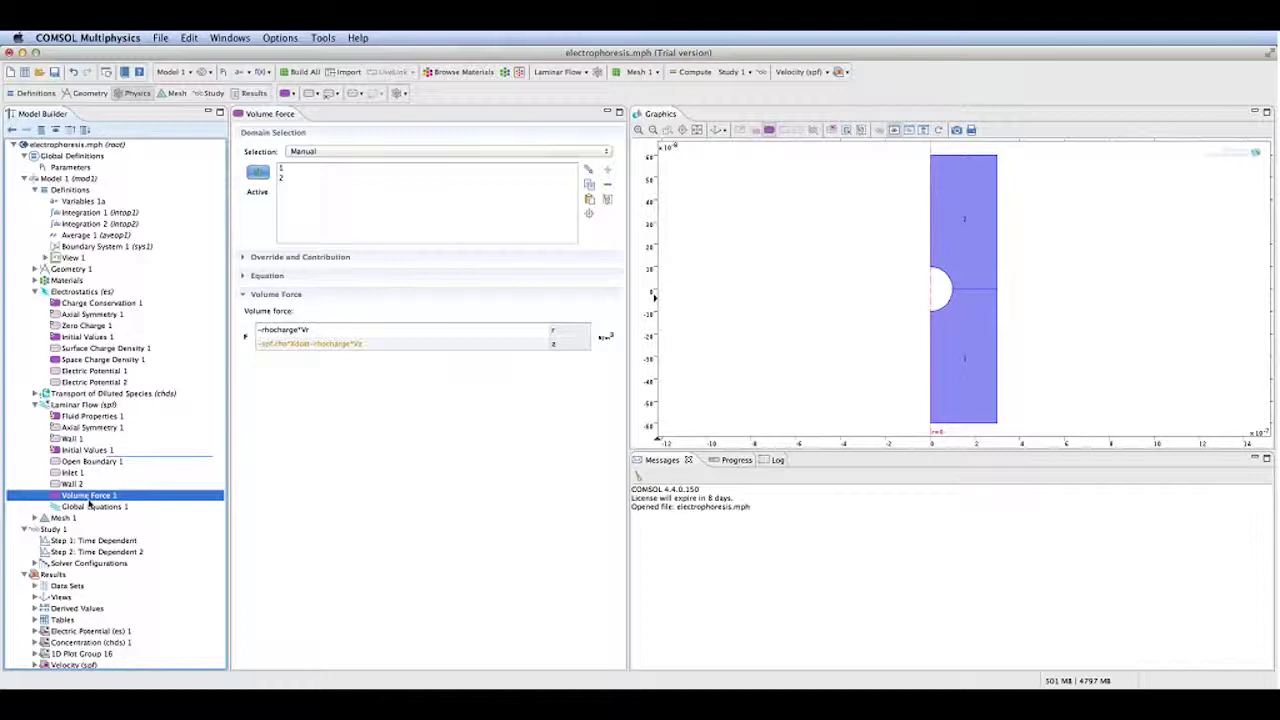
left_click(100, 405)
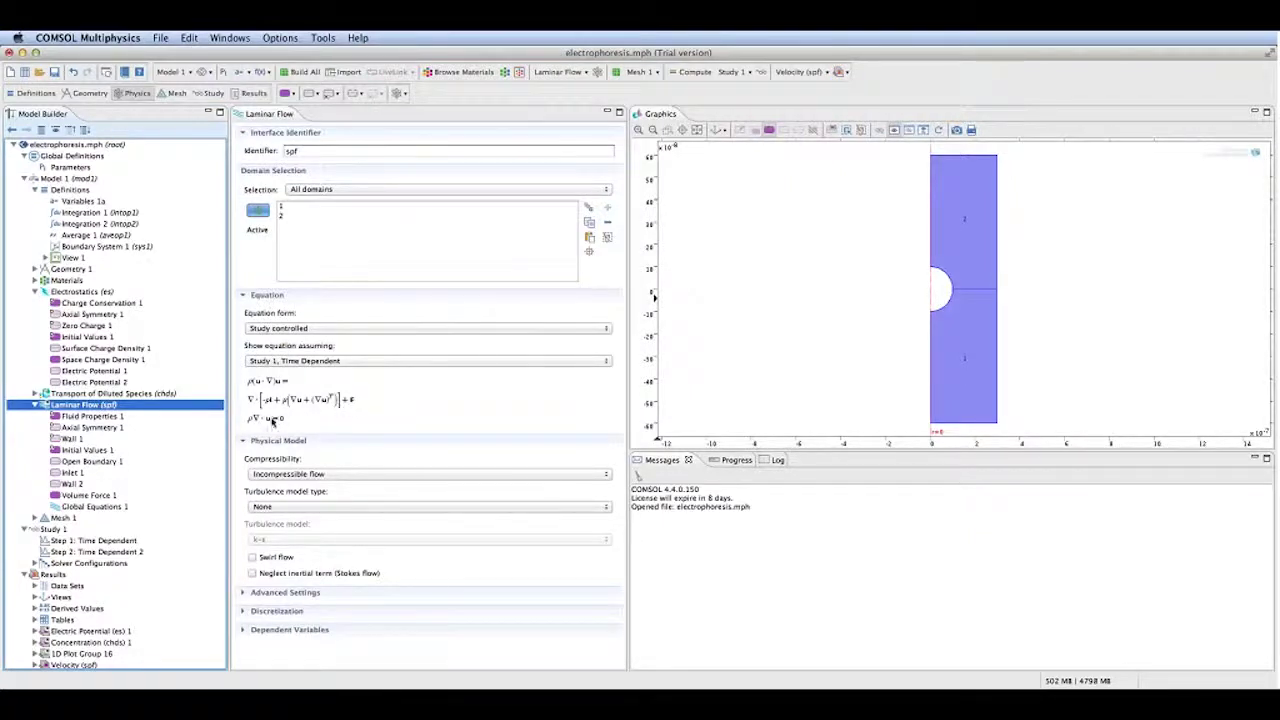
left_click(97, 497)
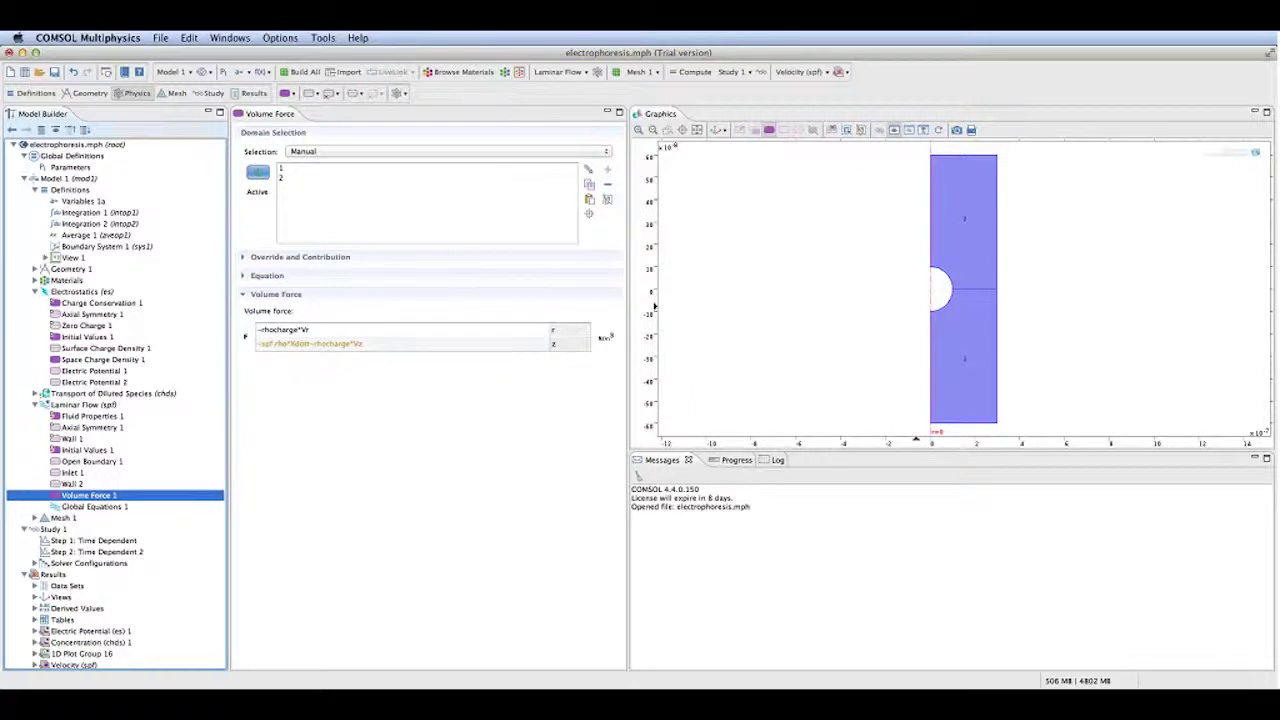
left_click(277, 330)
left_click(277, 330)
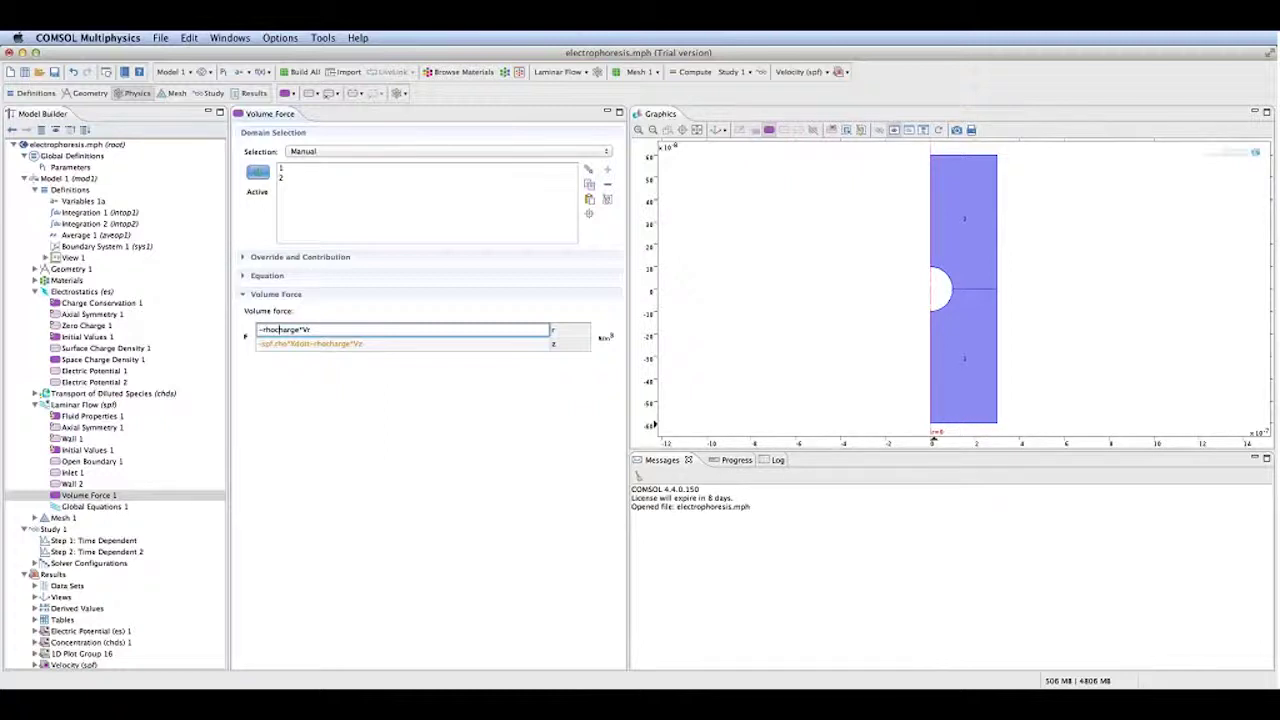
left_click(281, 330)
Revisit the Laminar Flow, Transport of Diluted Species and Electrostatics equations, and collapse the Electrostatics branch
left_click(53, 405)
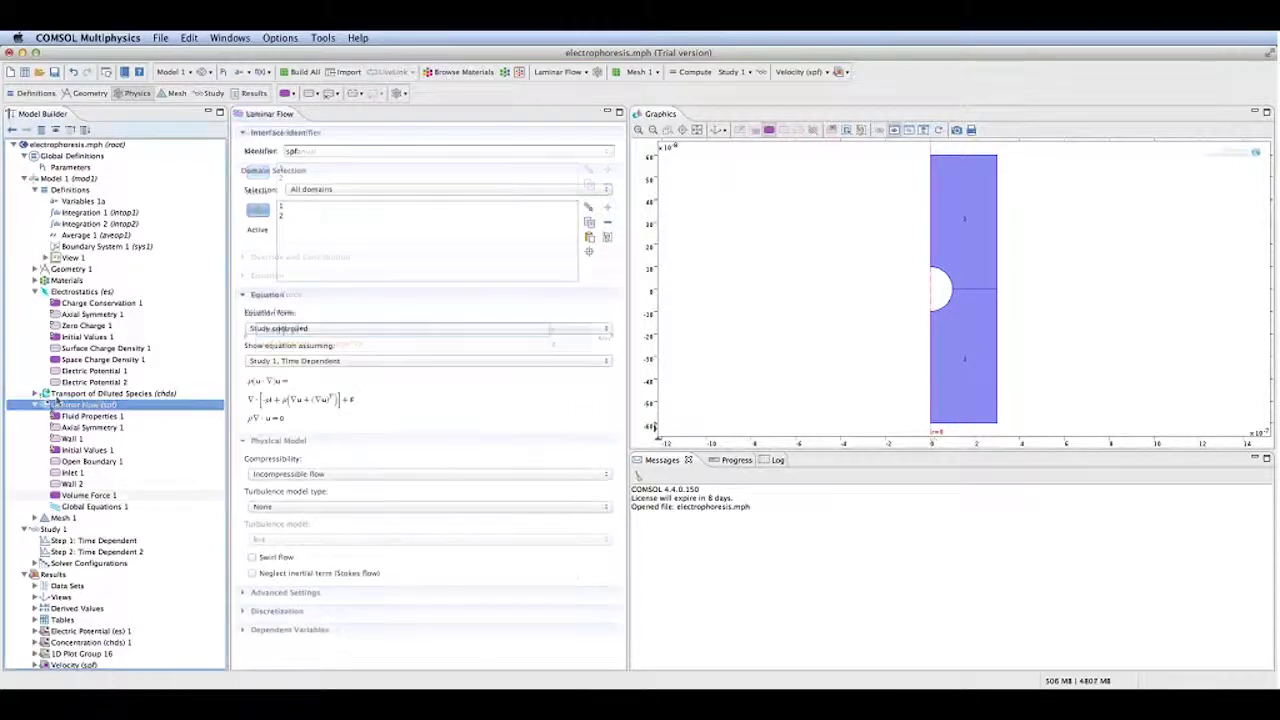
left_click(56, 395)
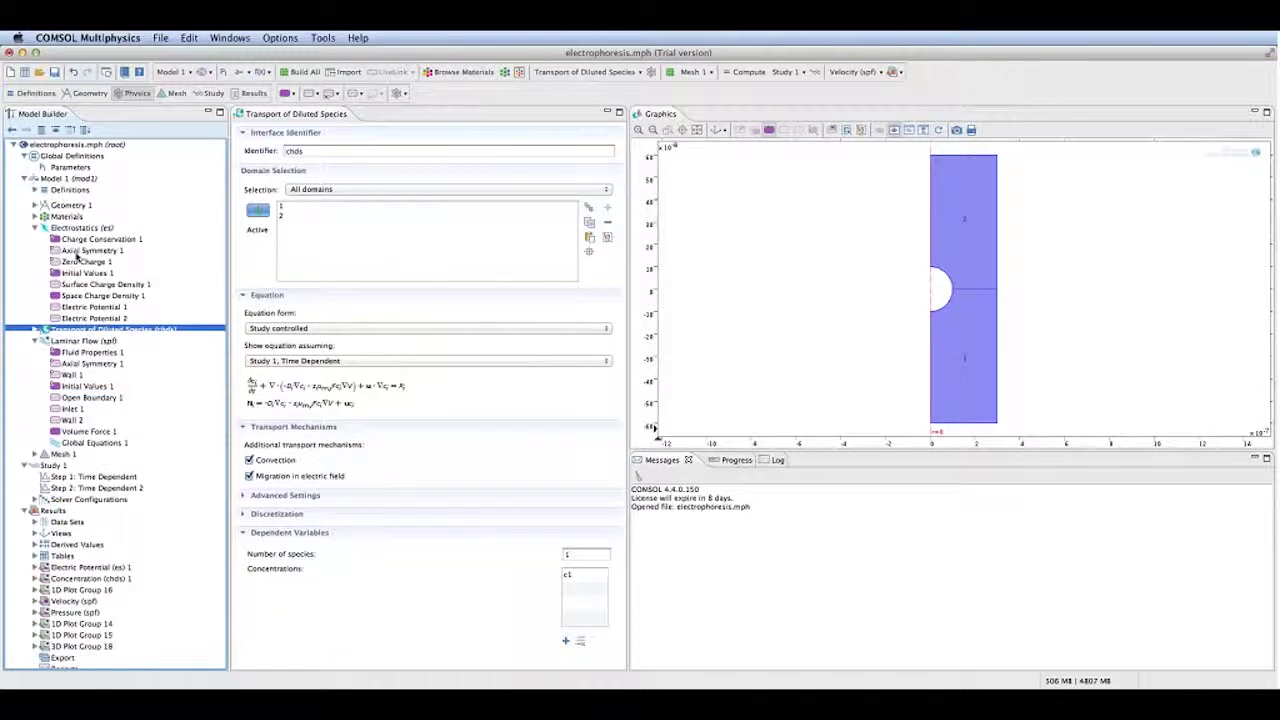
left_click(78, 229)
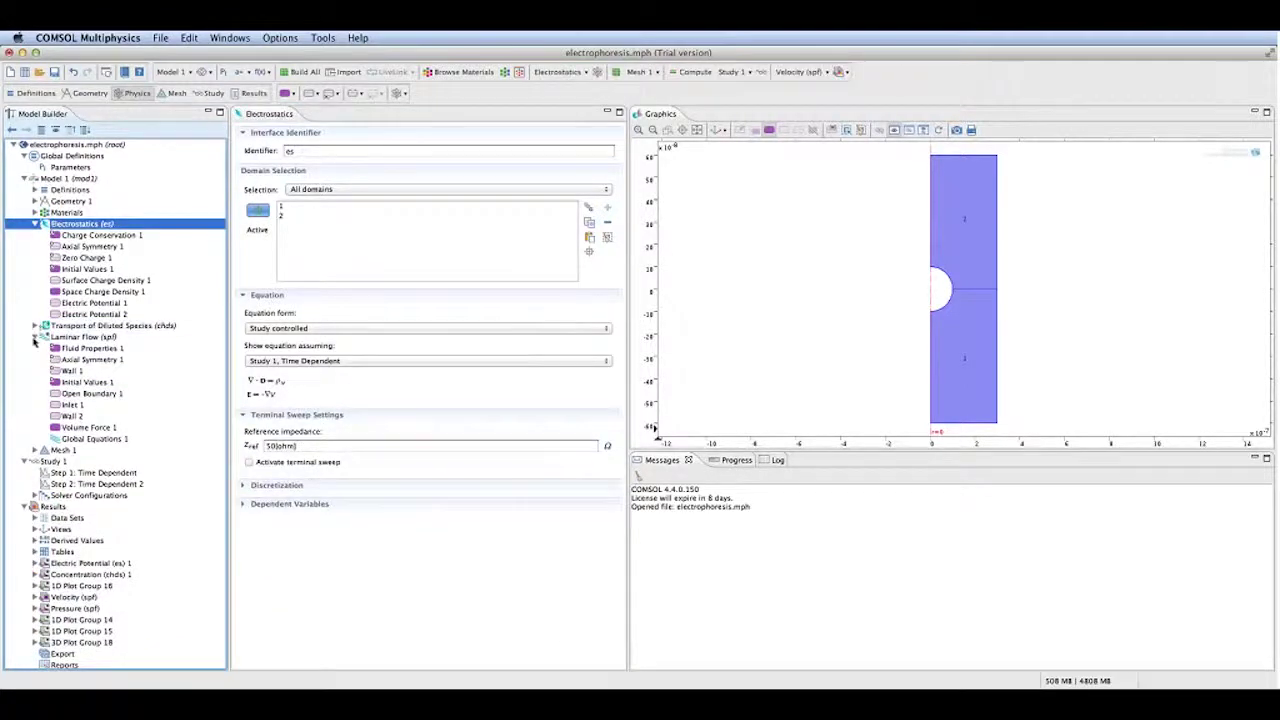
left_click(35, 337)
left_click(35, 337)
left_click(36, 224)
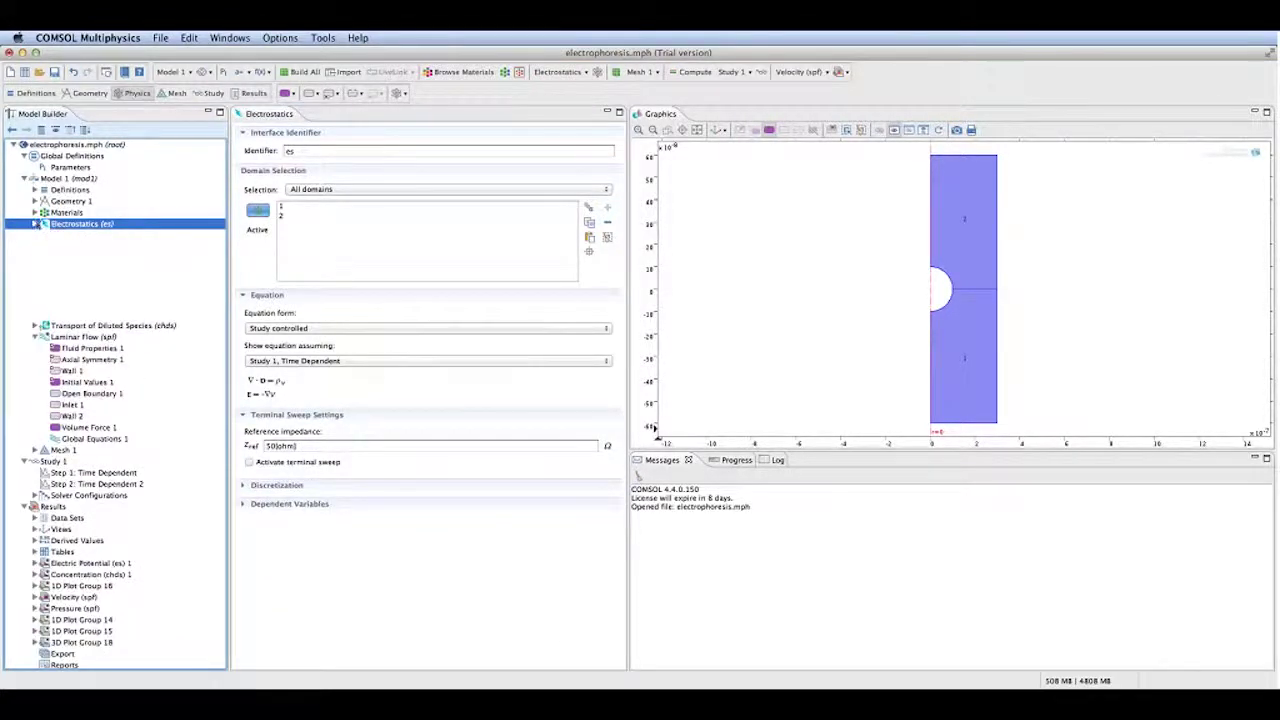
Adjust the Global Equations 1 table's column width to read its expressions, and look up the drag and electric force variables in Variables 1a
left_click(76, 348)
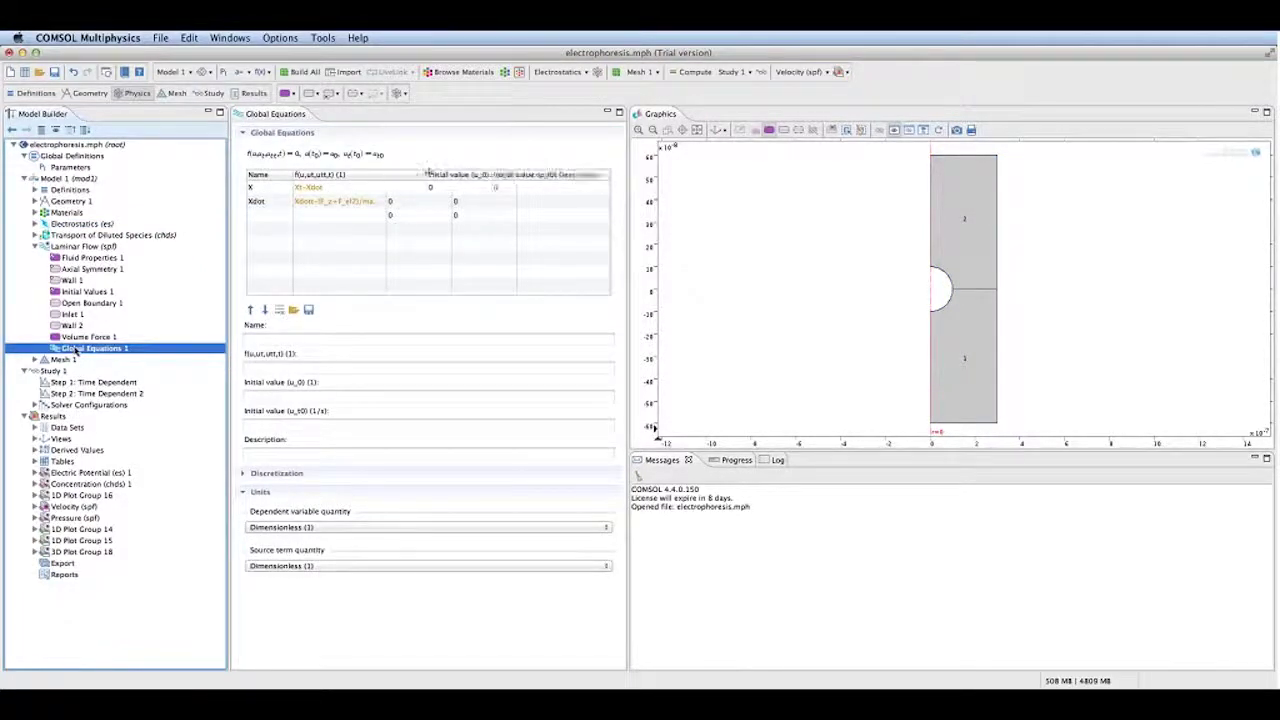
left_click_drag(428, 174, 442, 174)
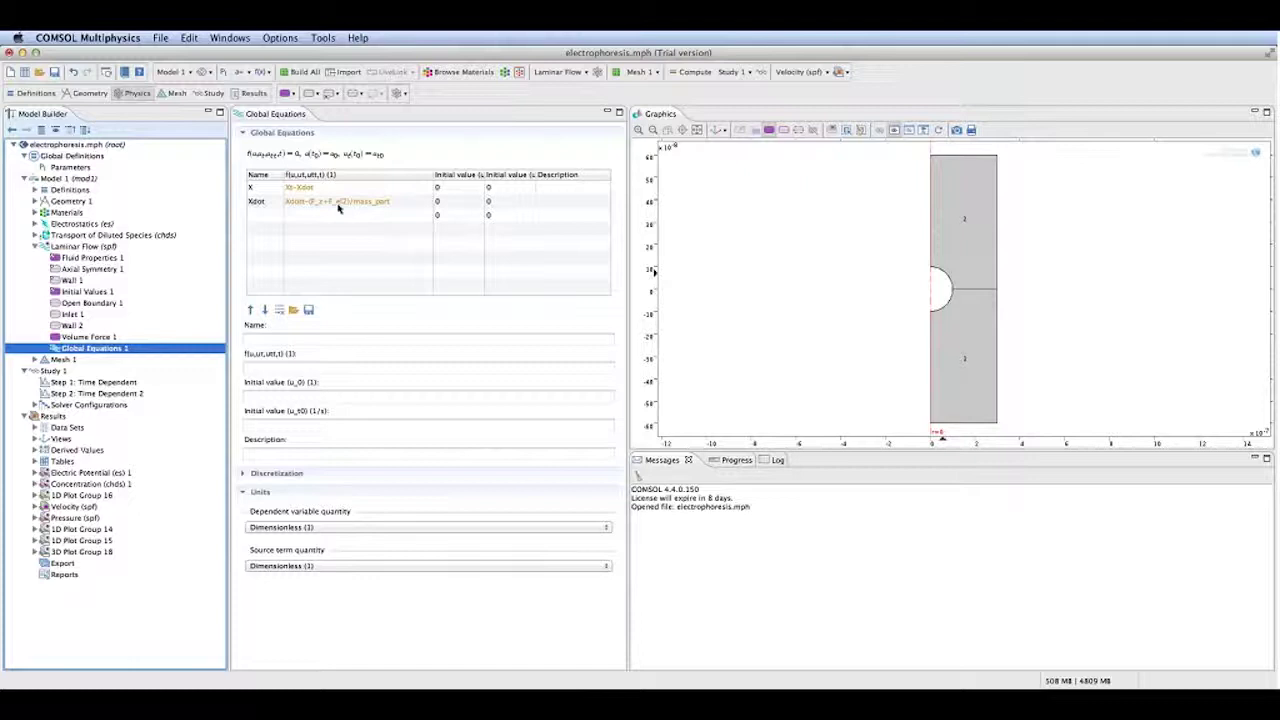
left_click(34, 189)
left_click(75, 201)
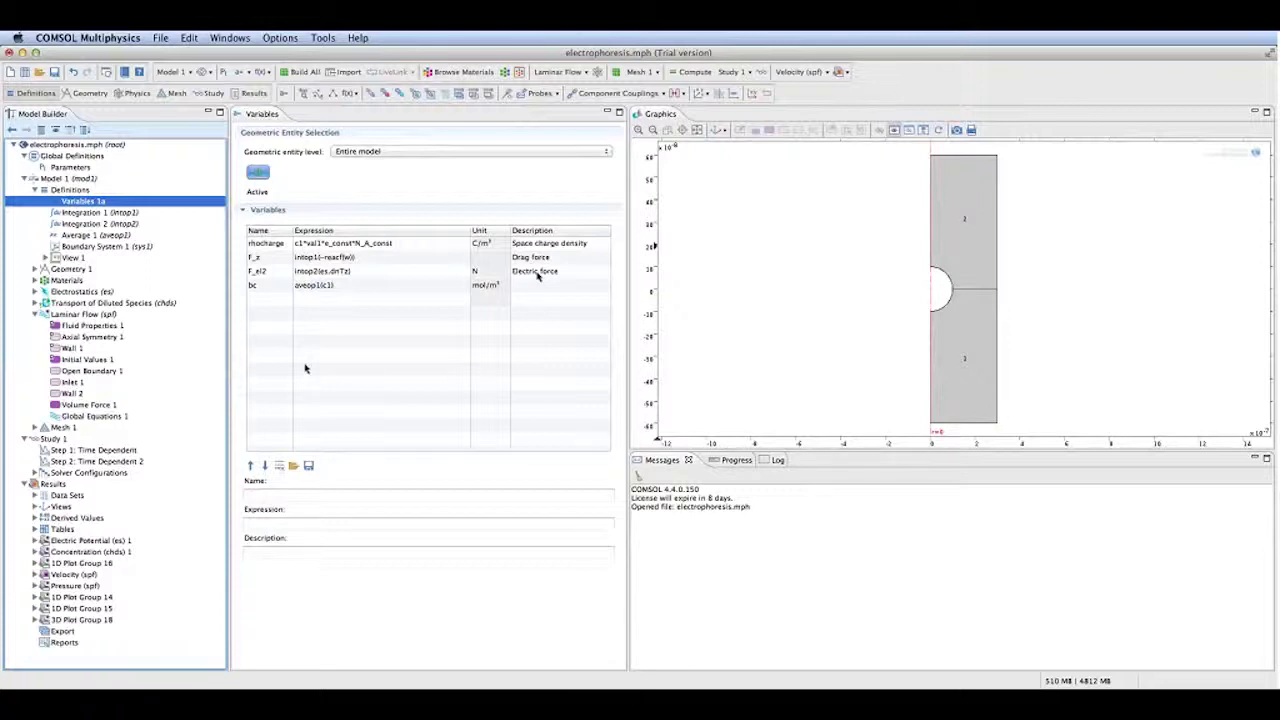
Relate the Xdot equation in Global Equations 1 to the normal inflow velocity of Inlet 1
left_click(78, 415)
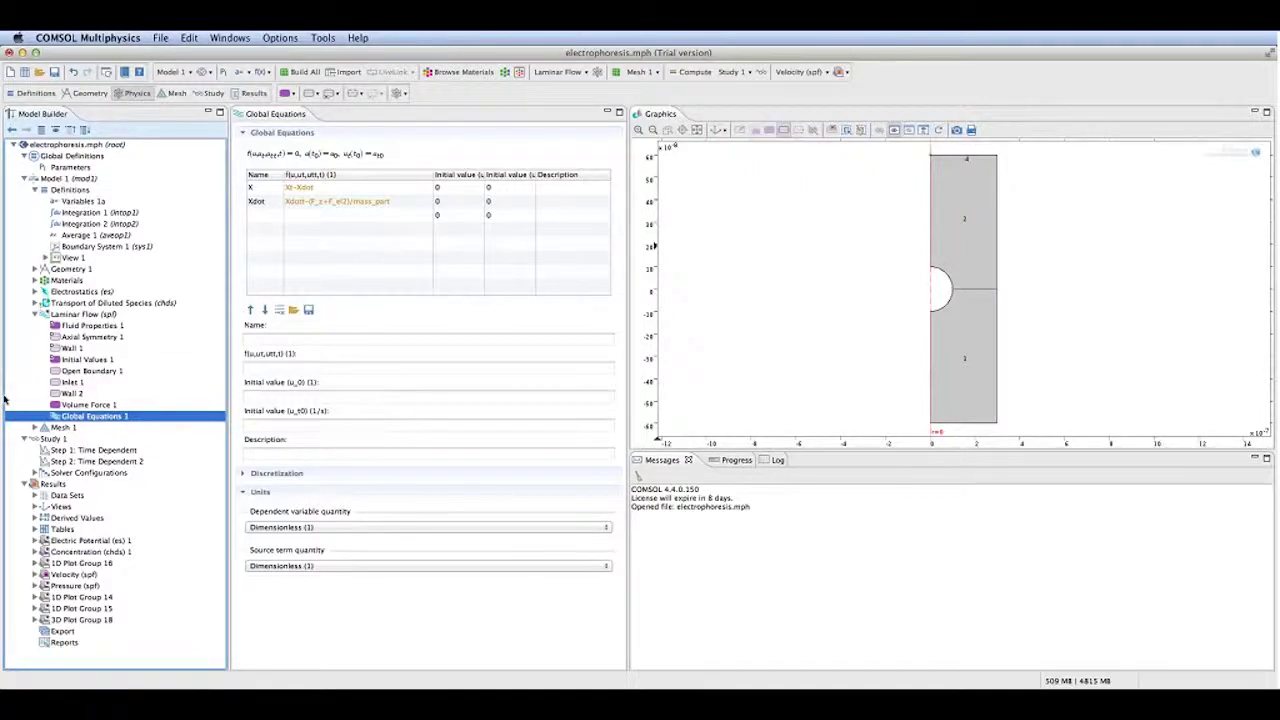
left_click(72, 382)
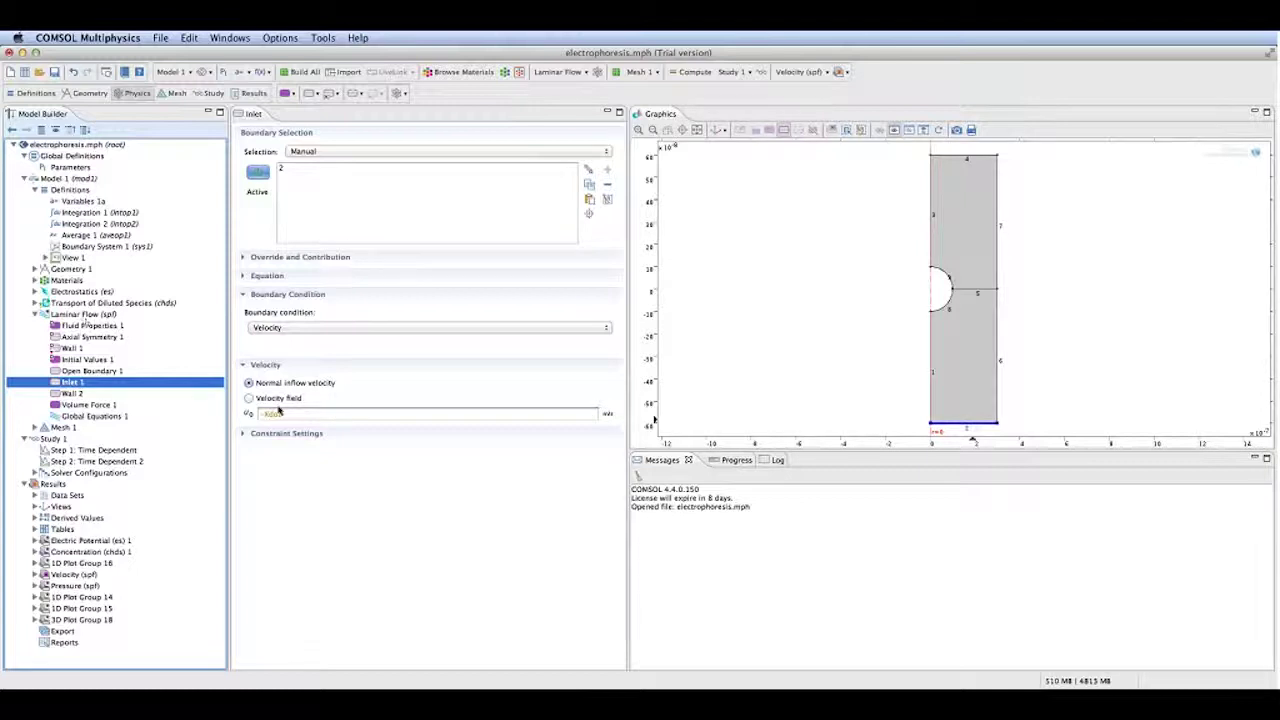
left_click(95, 415)
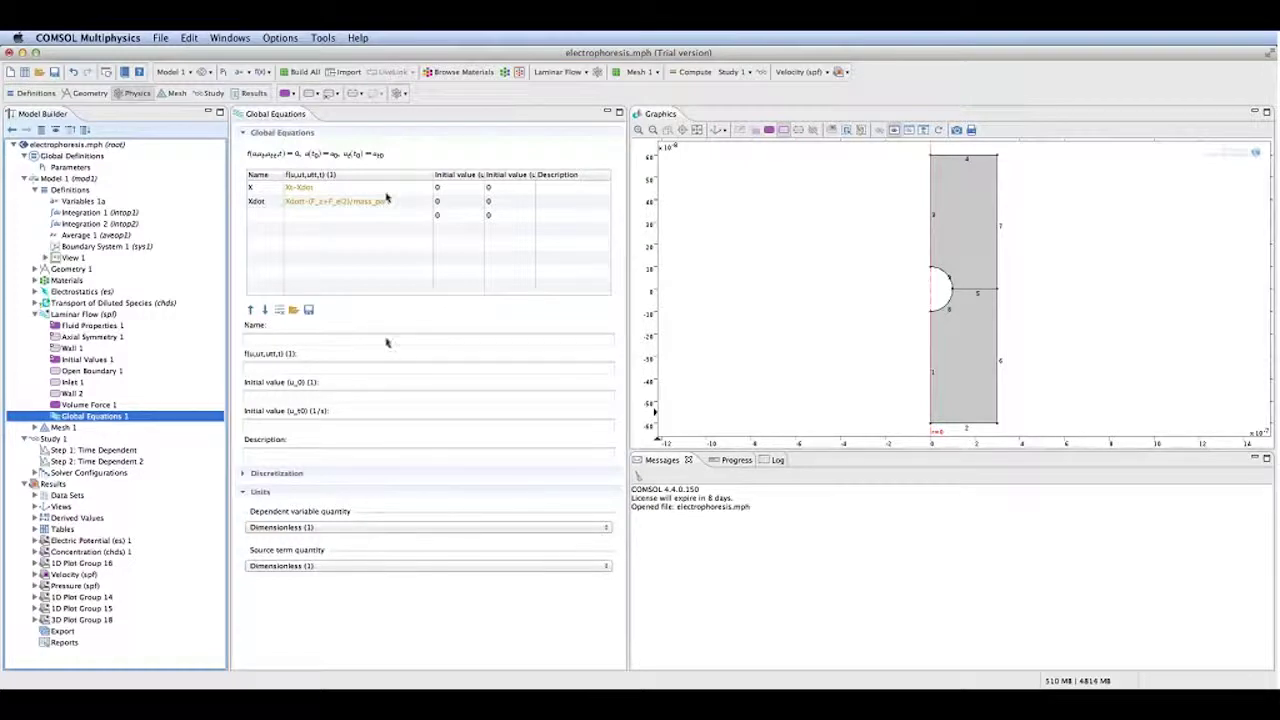
Collapse the Laminar Flow and Definitions branches and display Mesh 1 in an enlarged graphics area
left_click(35, 314)
left_click(36, 190)
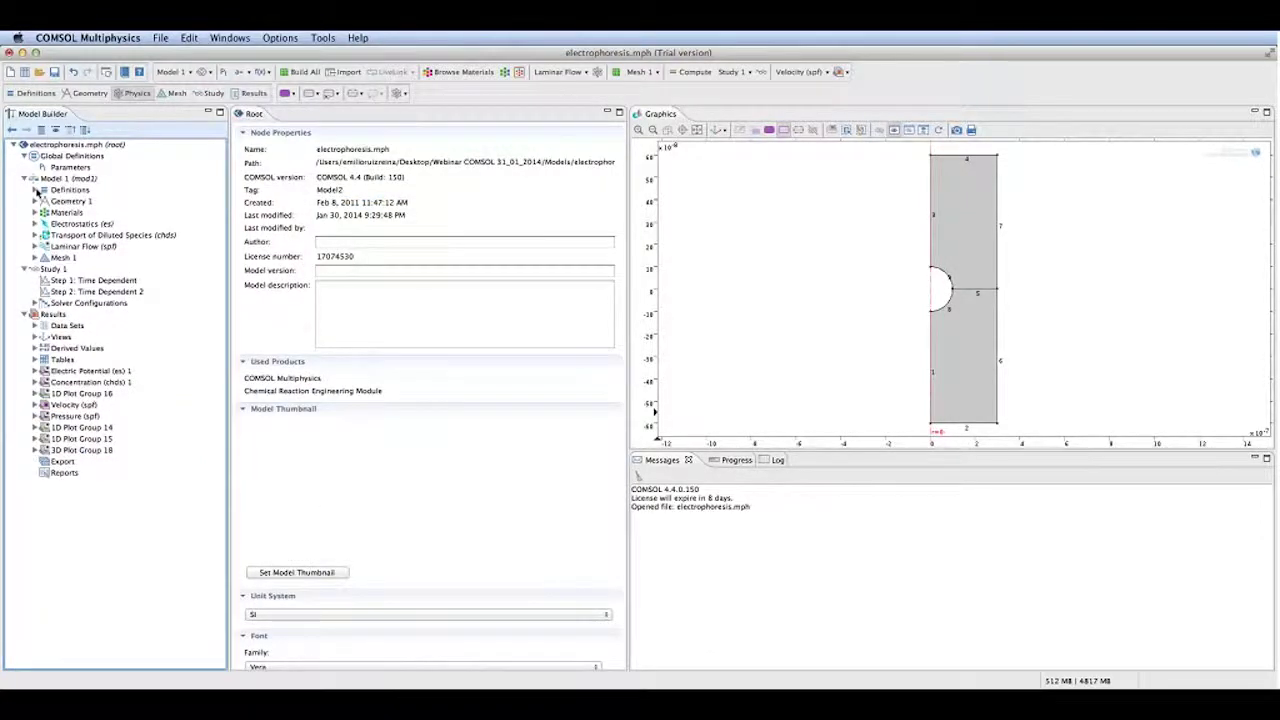
left_click(53, 272)
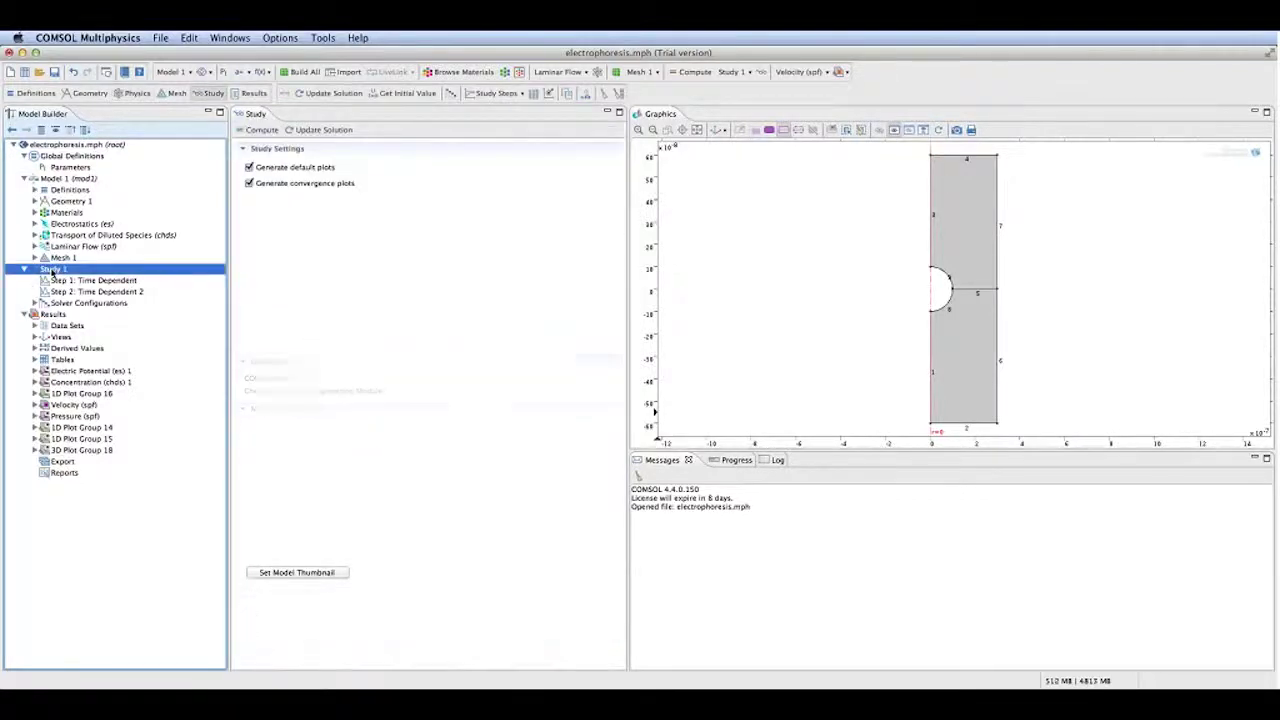
left_click(35, 258)
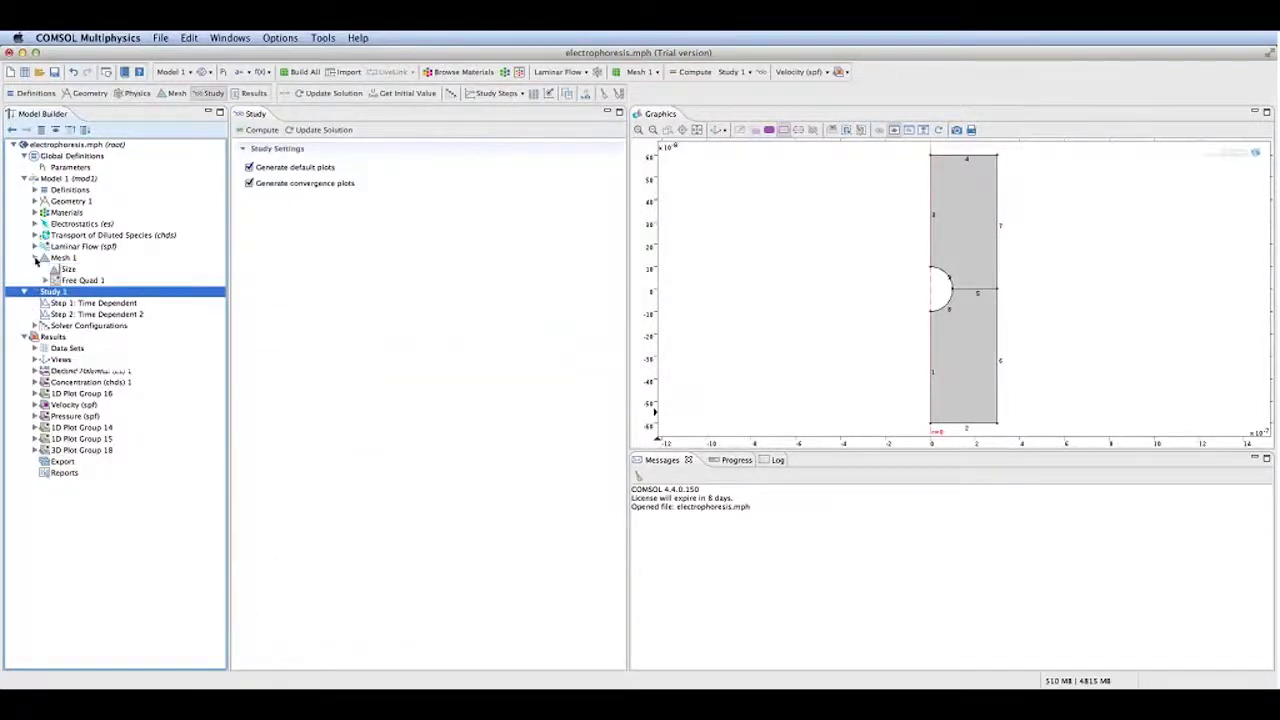
left_click(62, 258)
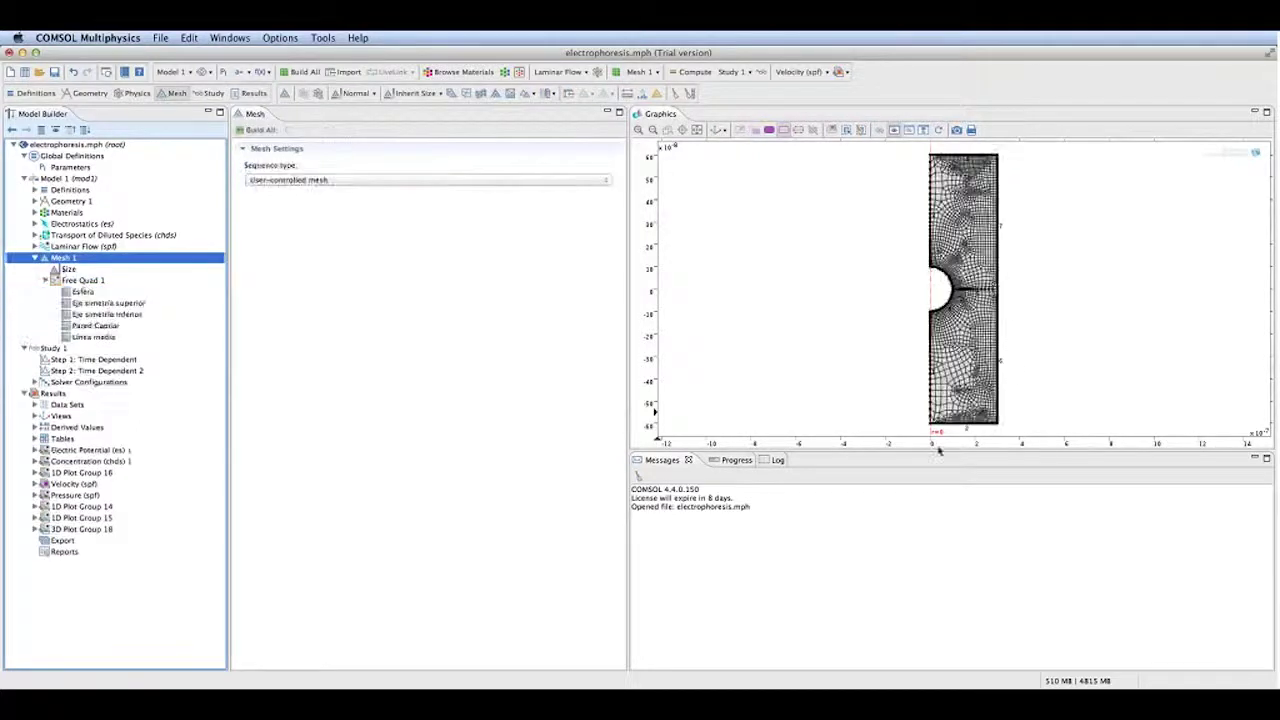
left_click_drag(938, 452, 922, 612)
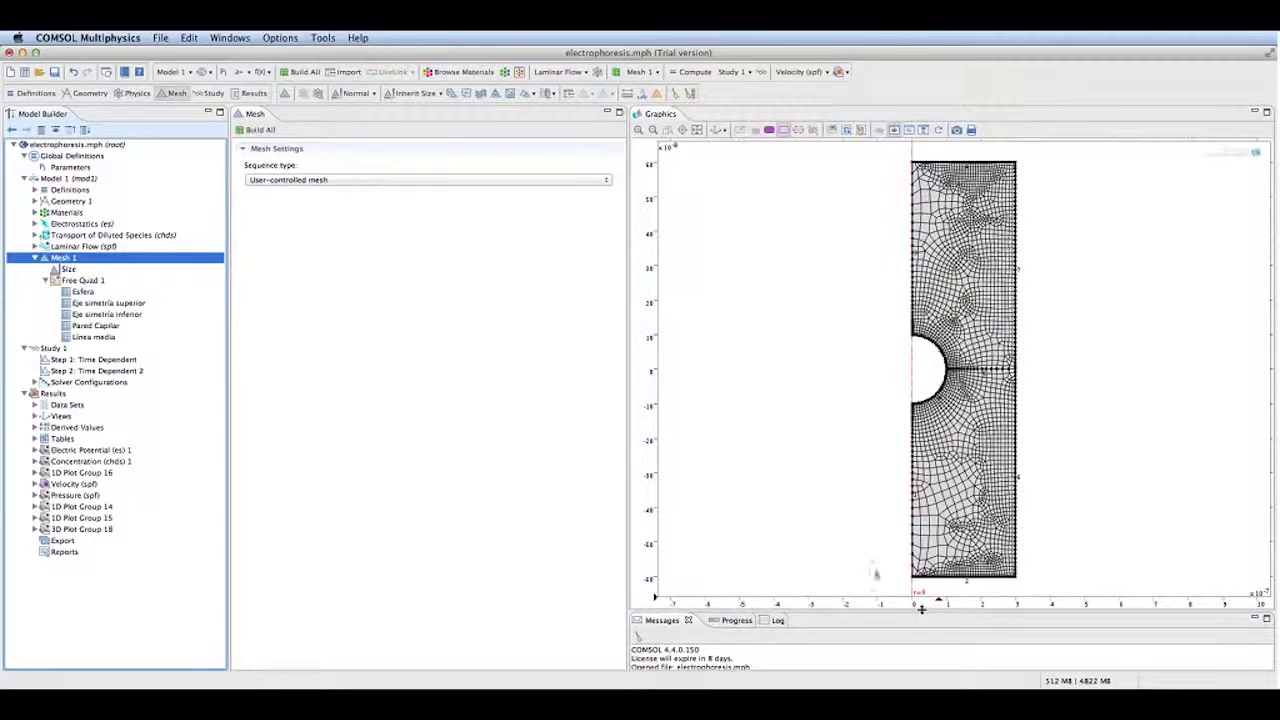
Review the Free Quad 1 edge distributions of the mesh, including Esfera and Eje simetría superior, and collapse that node
left_click(92, 282)
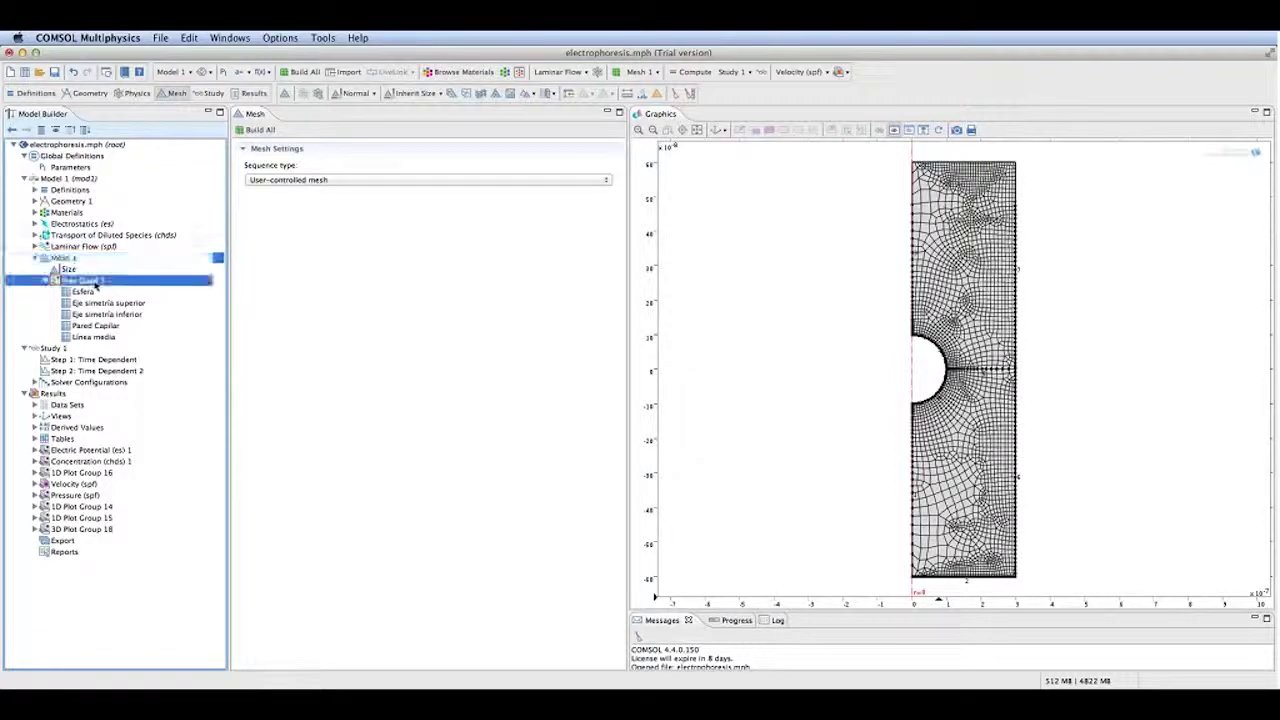
left_click(84, 291)
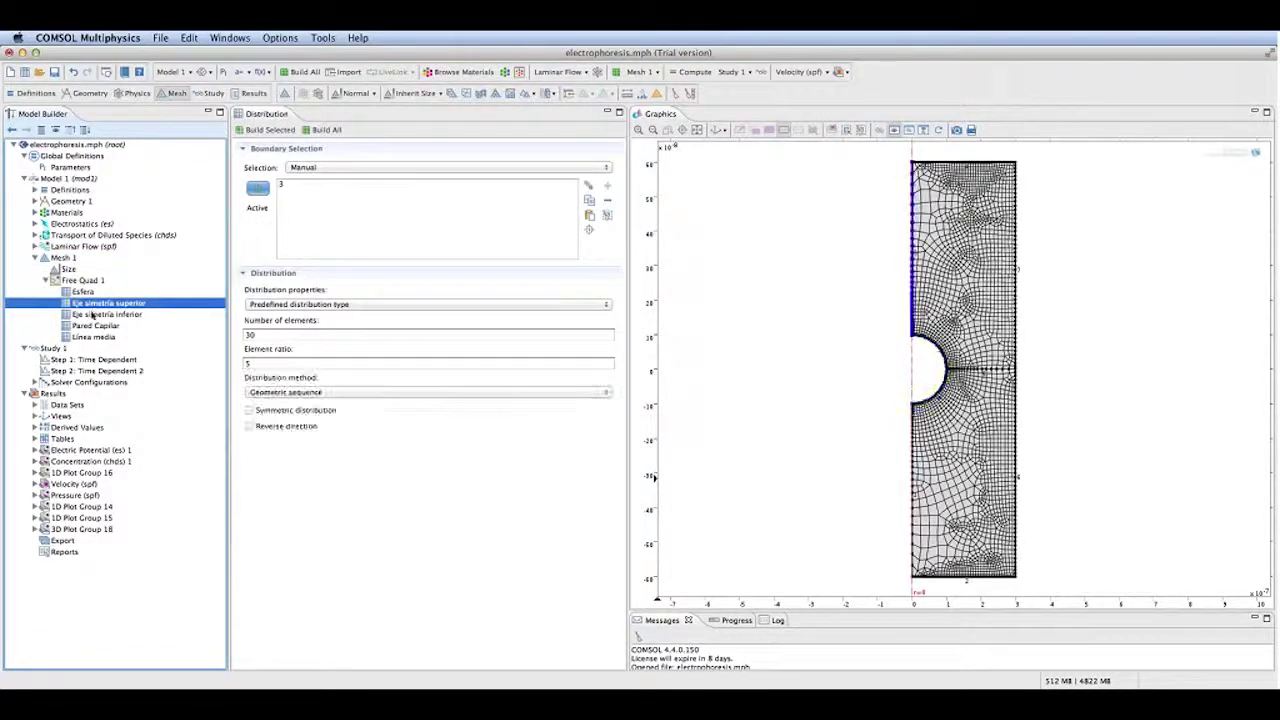
left_click(46, 281)
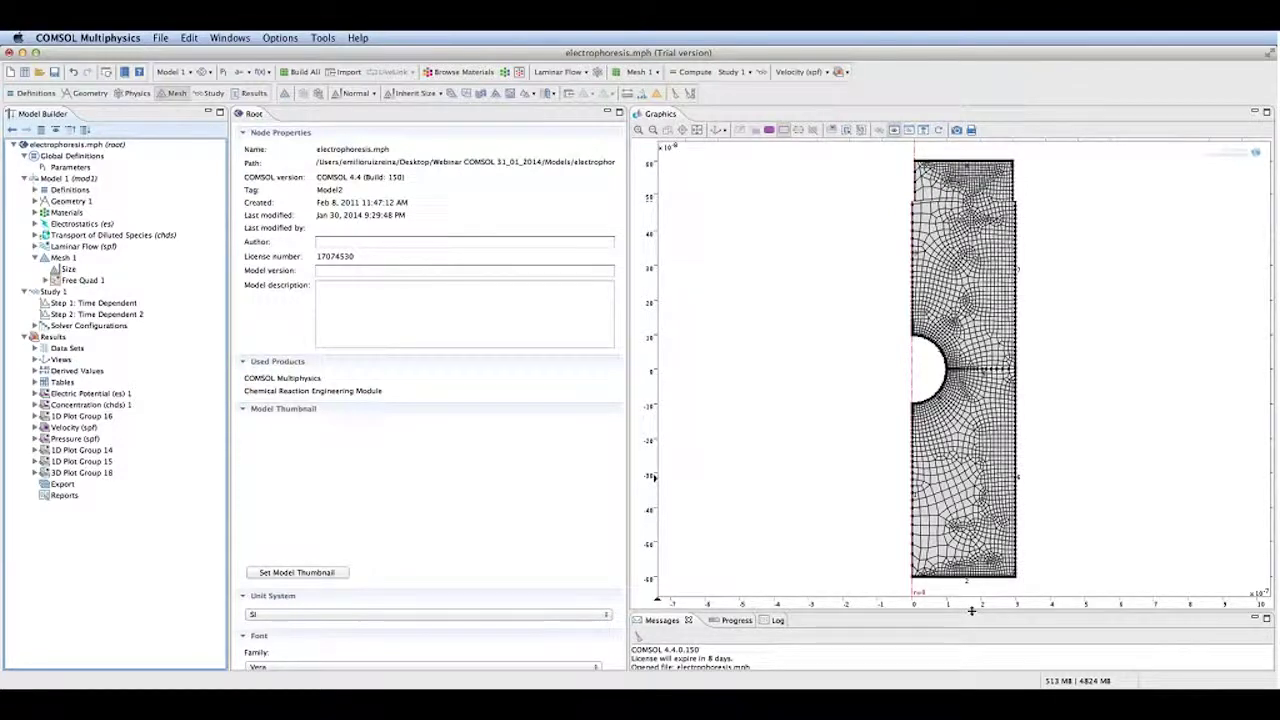
Look over the meshing operations available for Mesh 1 and collapse its branch
right_click(63, 259)
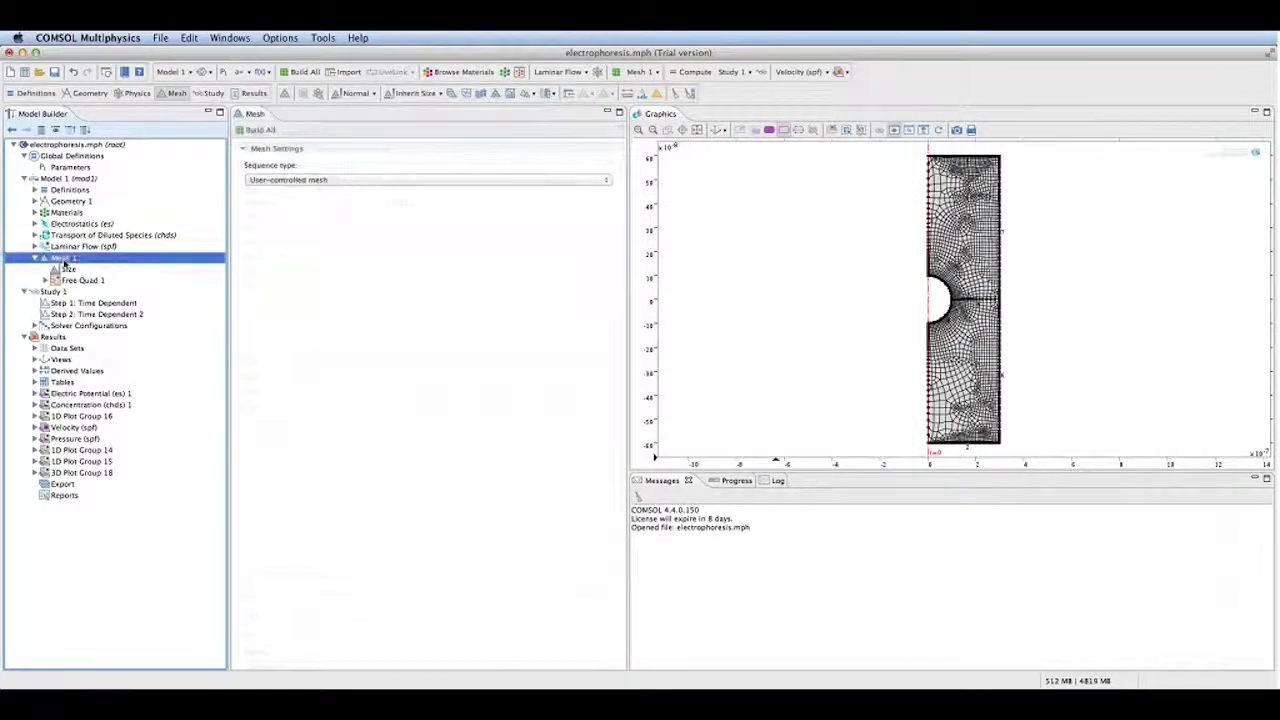
mouse_move(90, 344)
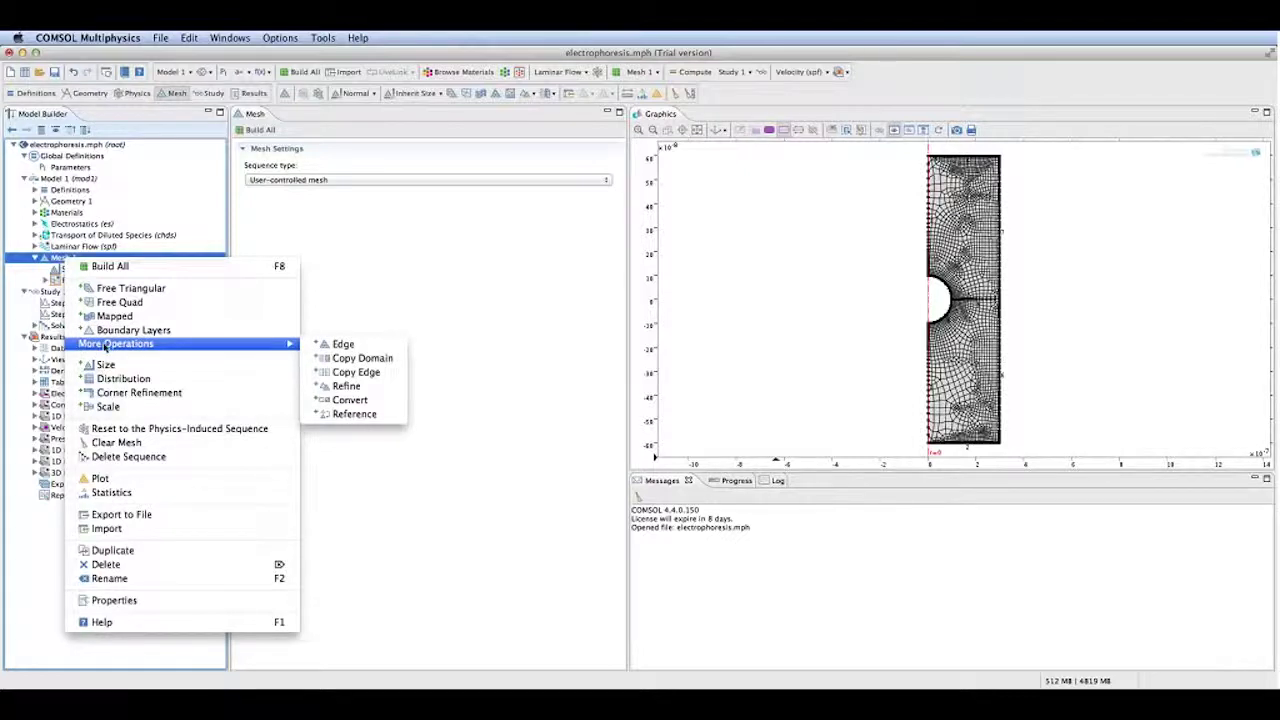
left_click(465, 285)
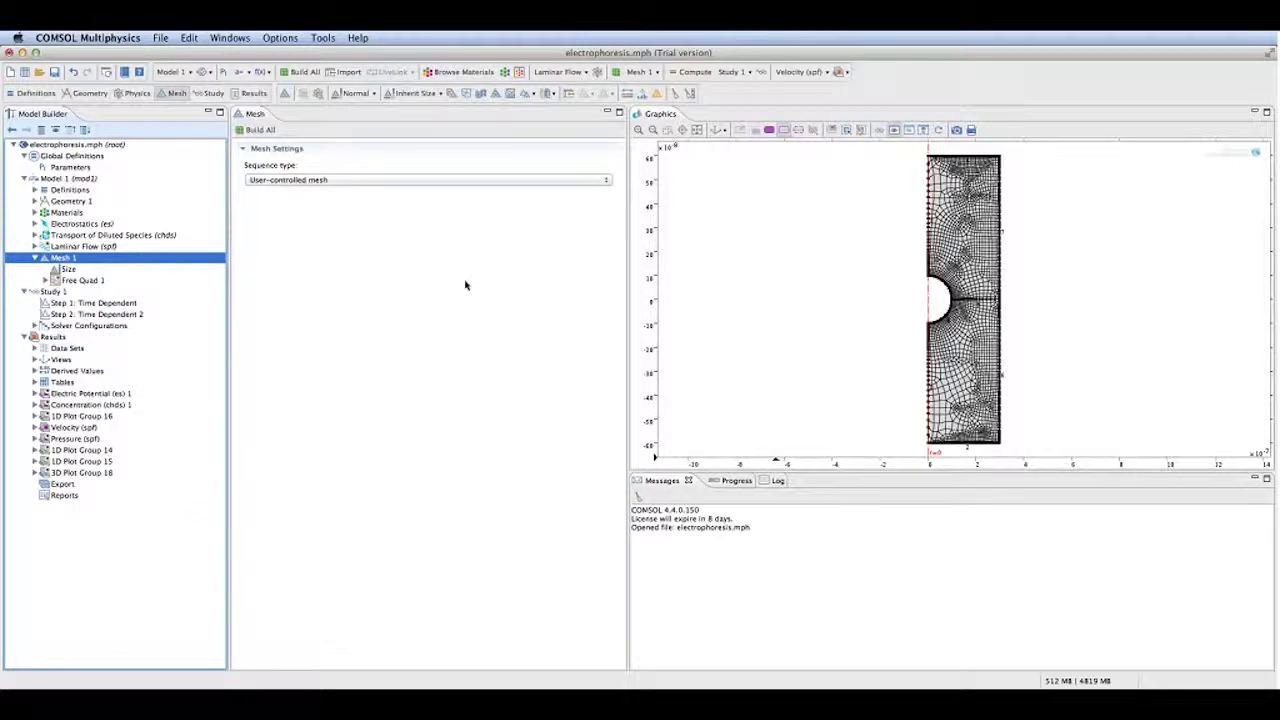
left_click(31, 258)
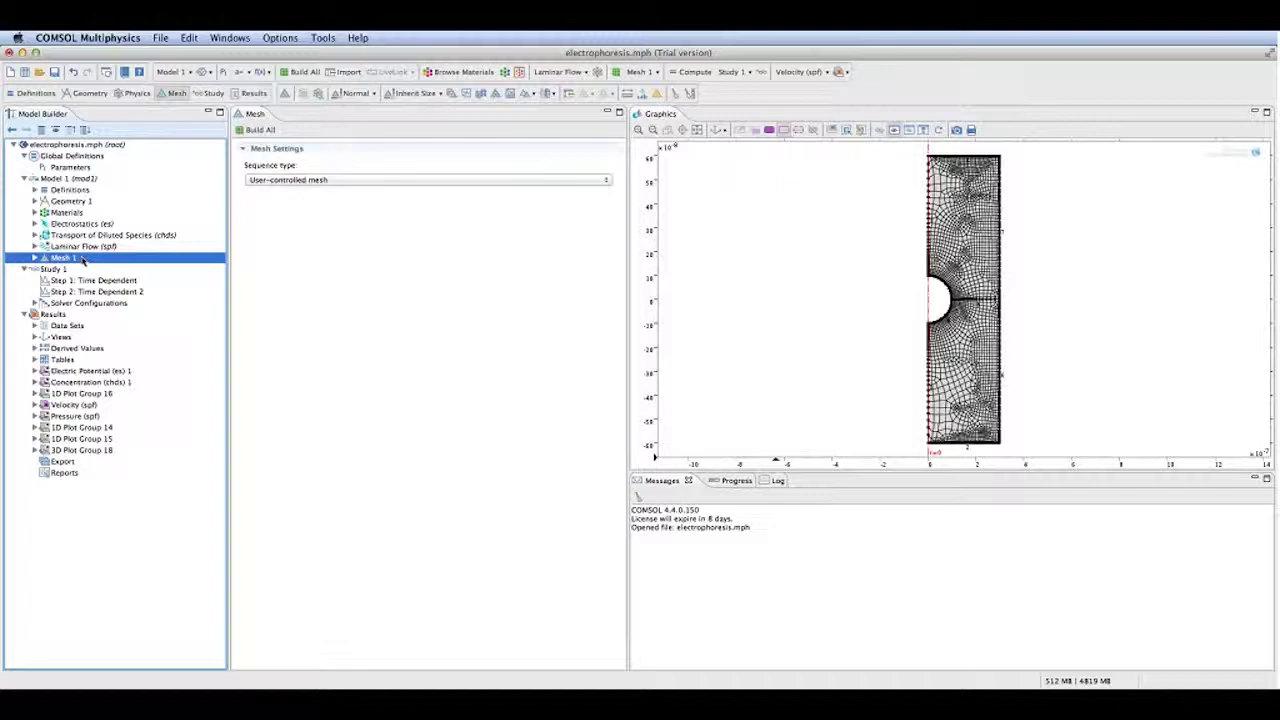
Compare which physics Step 1: Time Dependent and Step 2: Time Dependent 2 of Study 1 solve for
left_click(83, 281)
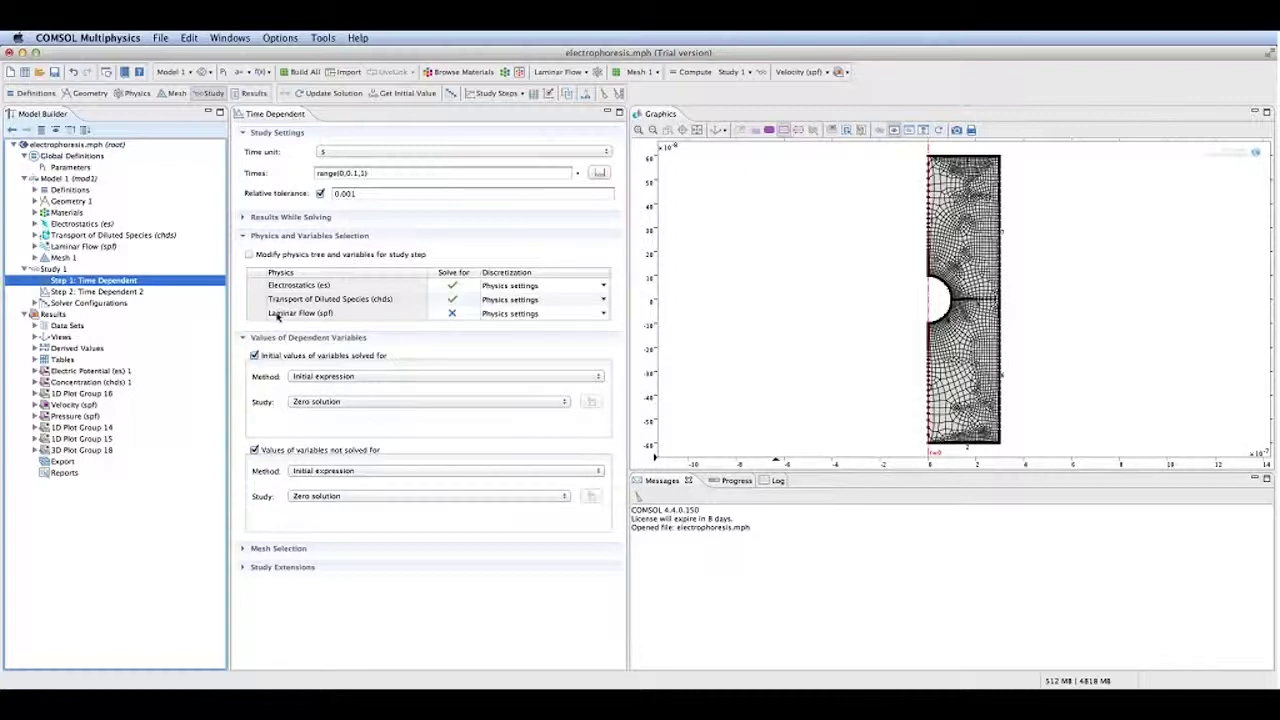
left_click(398, 301)
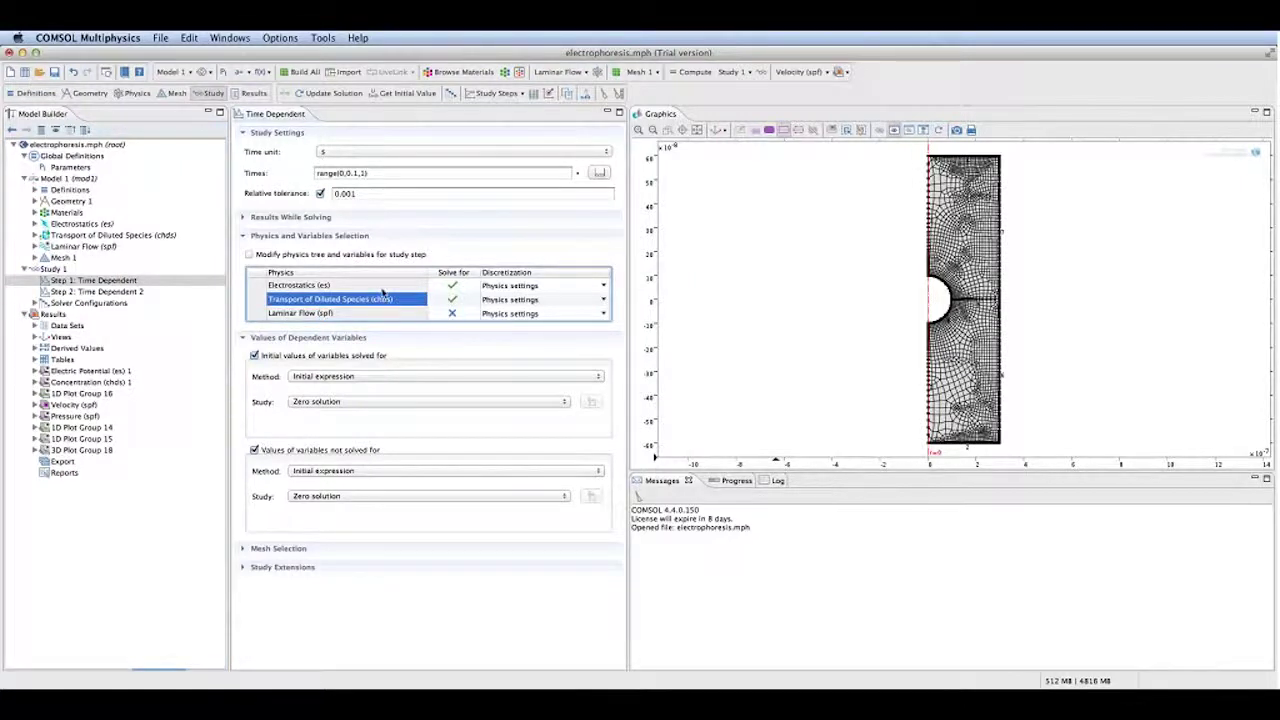
left_click(384, 286)
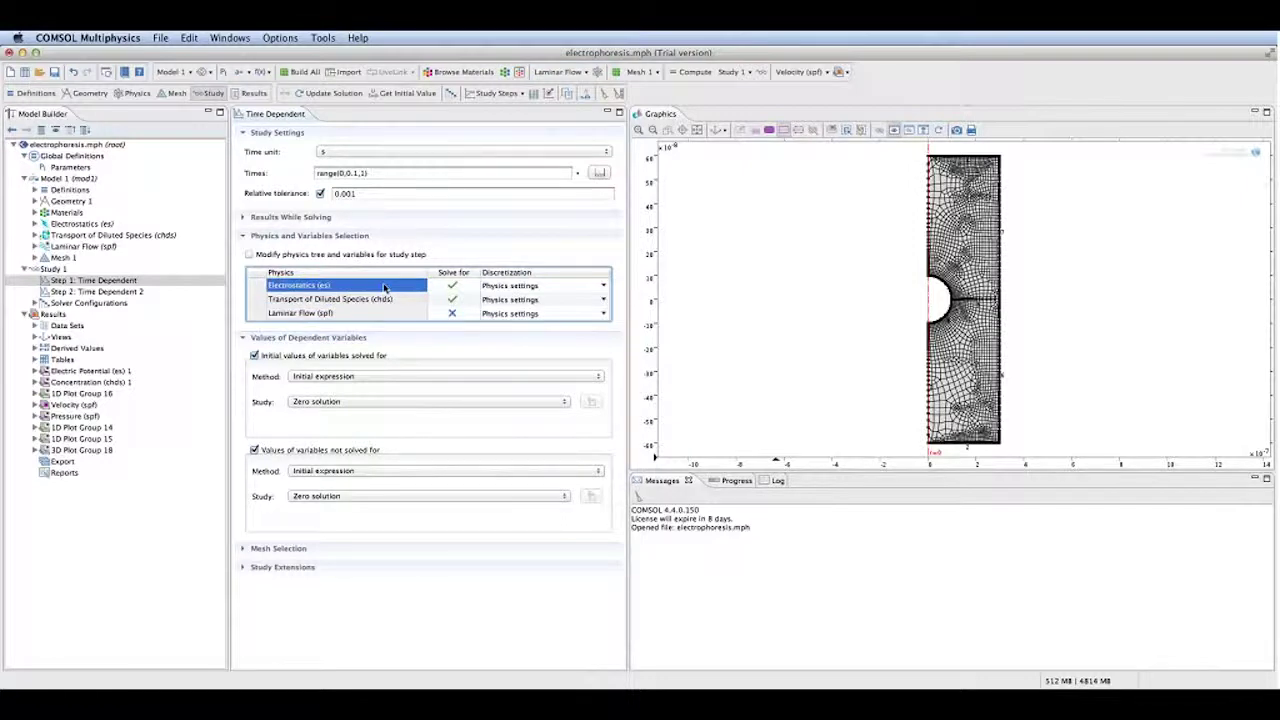
left_click(118, 292)
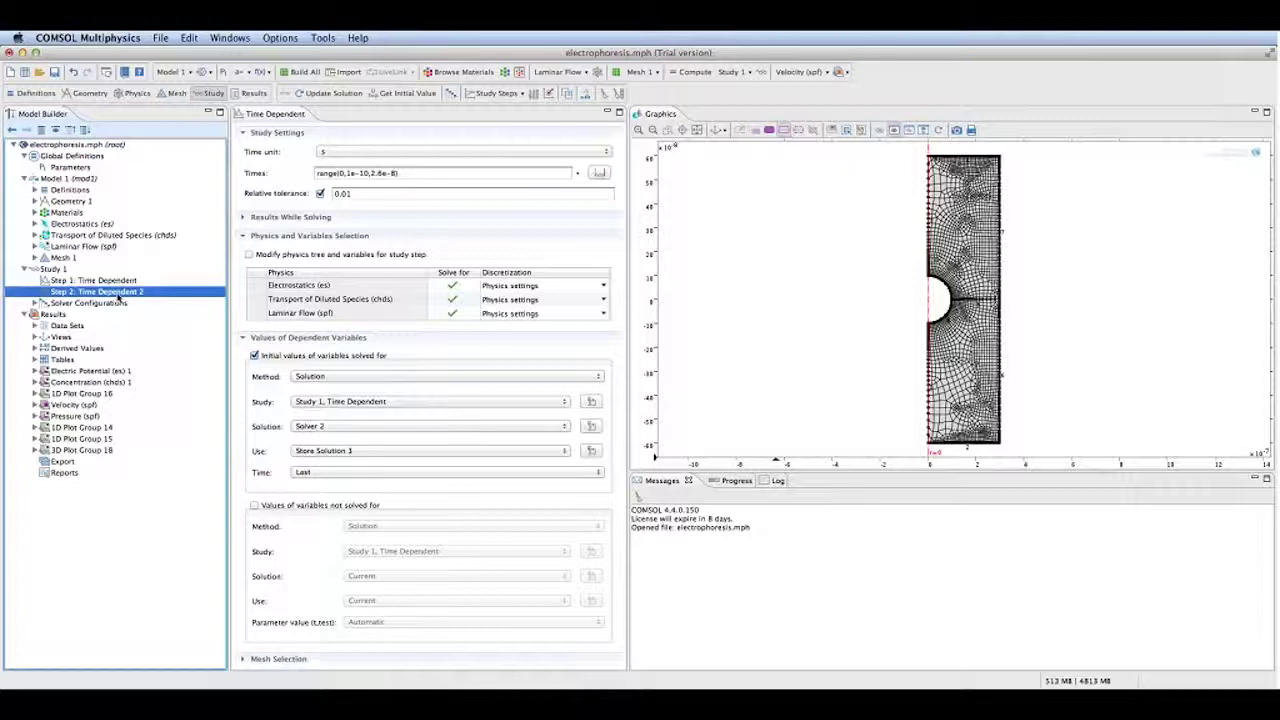
left_click(428, 314)
View the Electric Potential (es) 1 plot and check its available data sets, keeping Solution 2
left_click(70, 372)
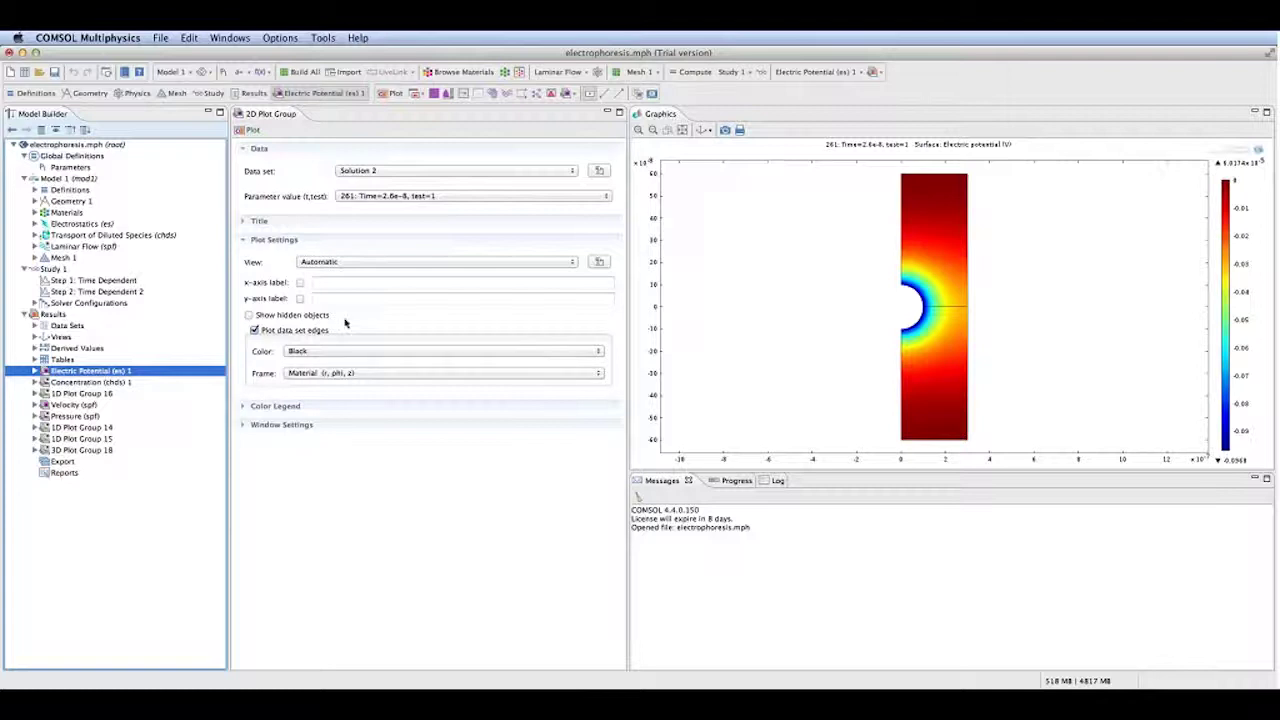
left_click(441, 172)
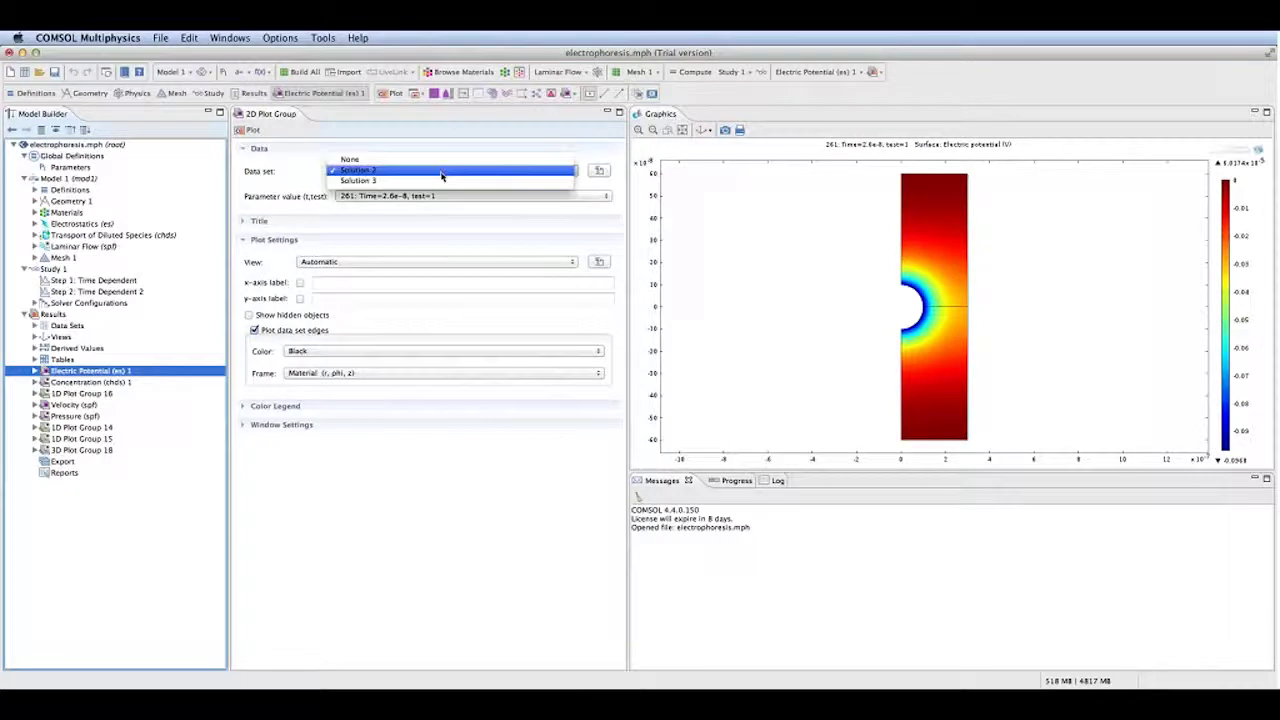
left_click(441, 172)
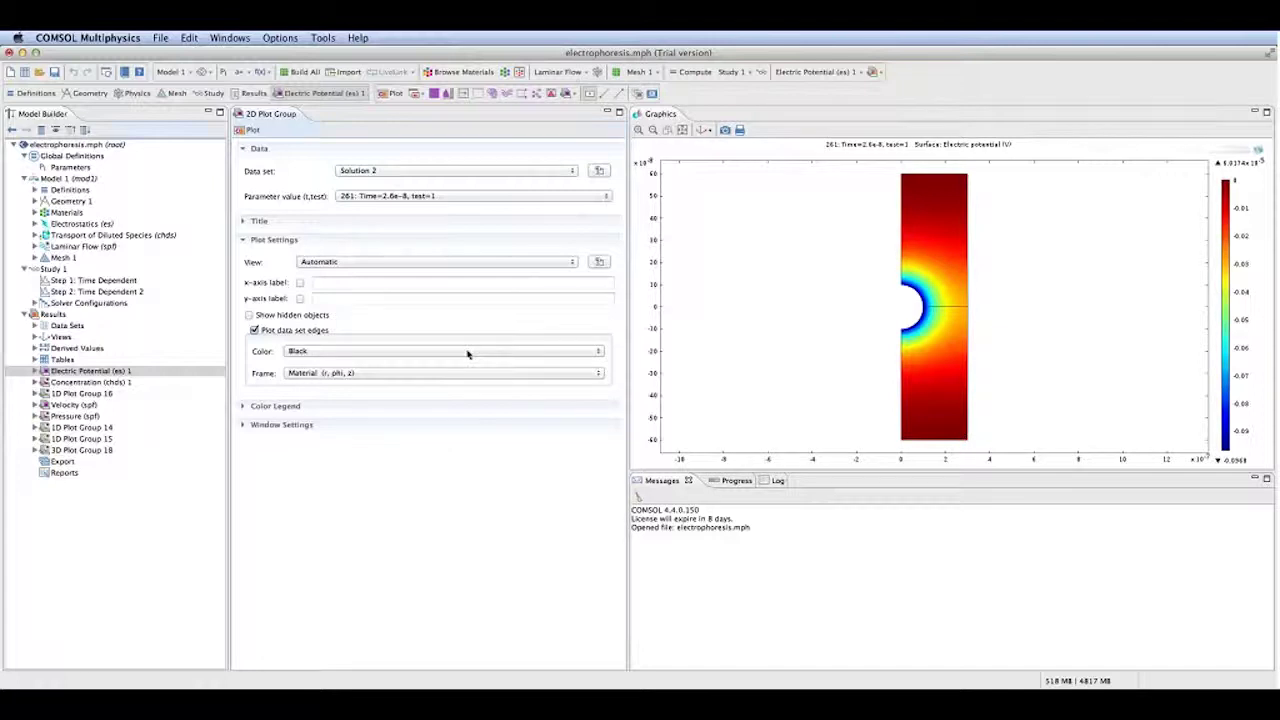
Examine the Concentration (chds) 1 plot close up around the sphere, and compare it with the theoretical concentration in 1D Plot Group 16
left_click(90, 382)
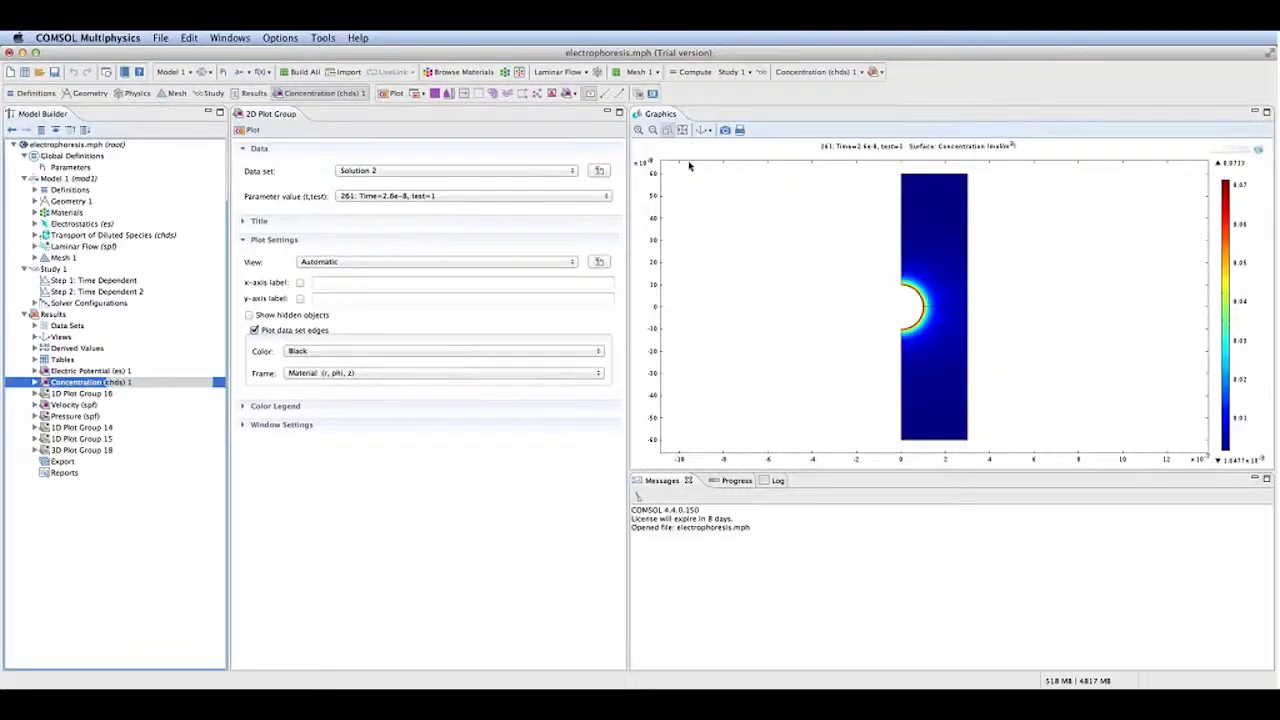
scroll(905, 318, "up", 5)
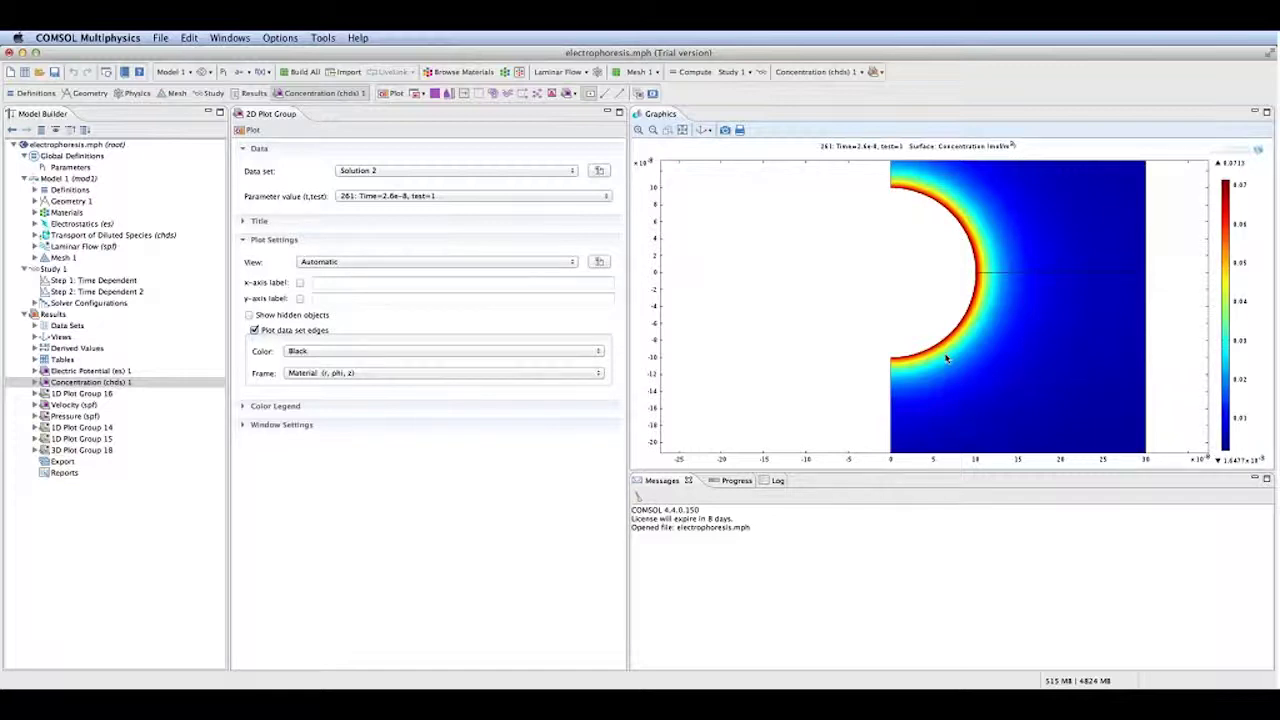
left_click(95, 394)
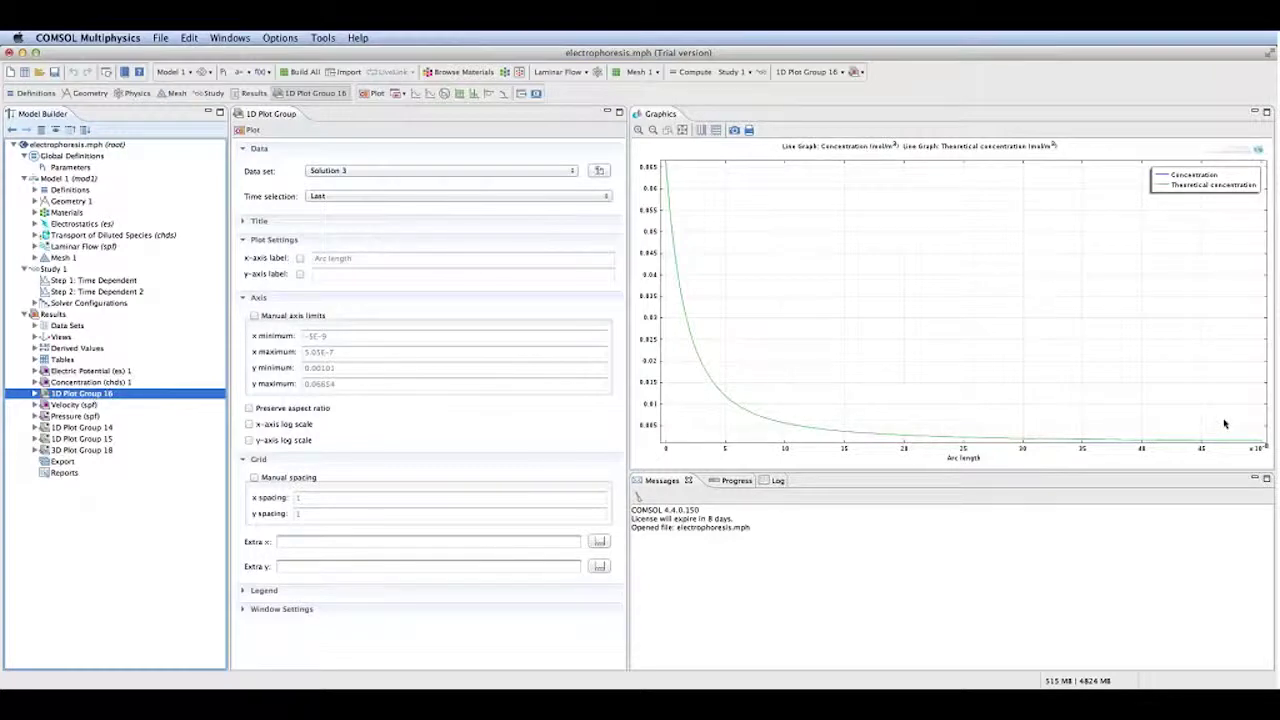
View the full Velocity (spf) magnitude and arrow plot, and the Pressure (spf) contour plot
left_click(60, 405)
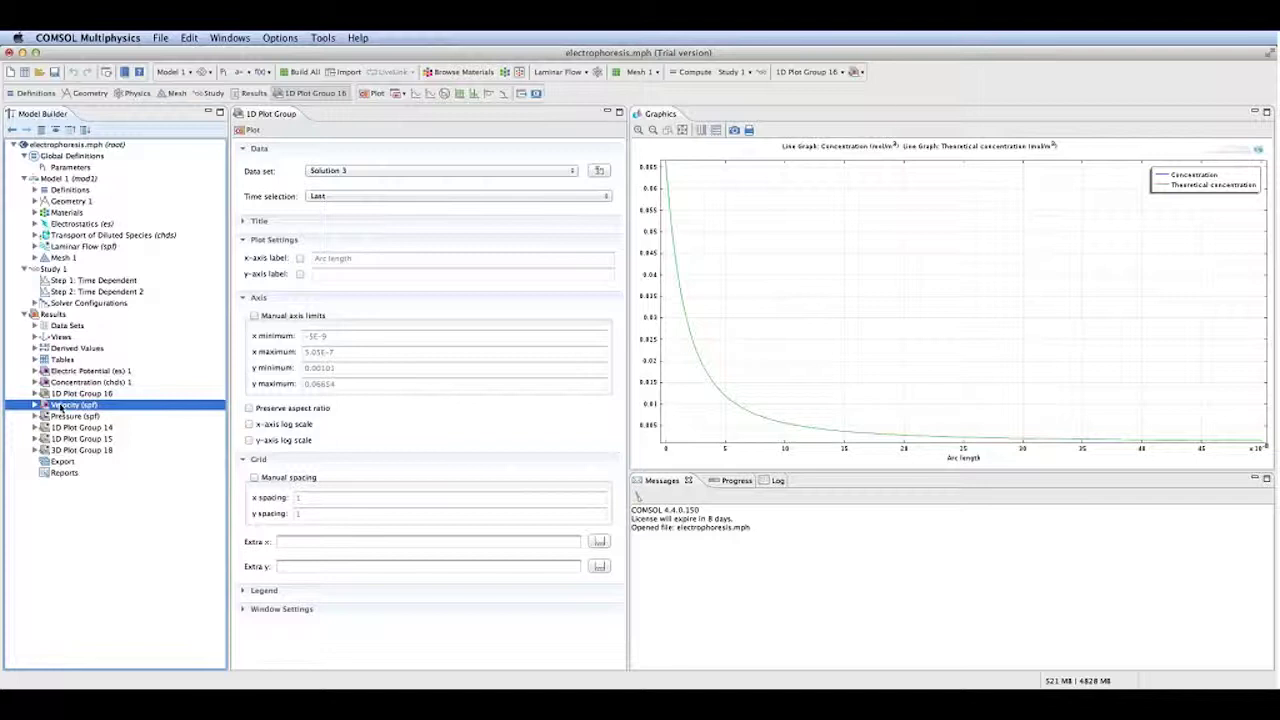
left_click(683, 131)
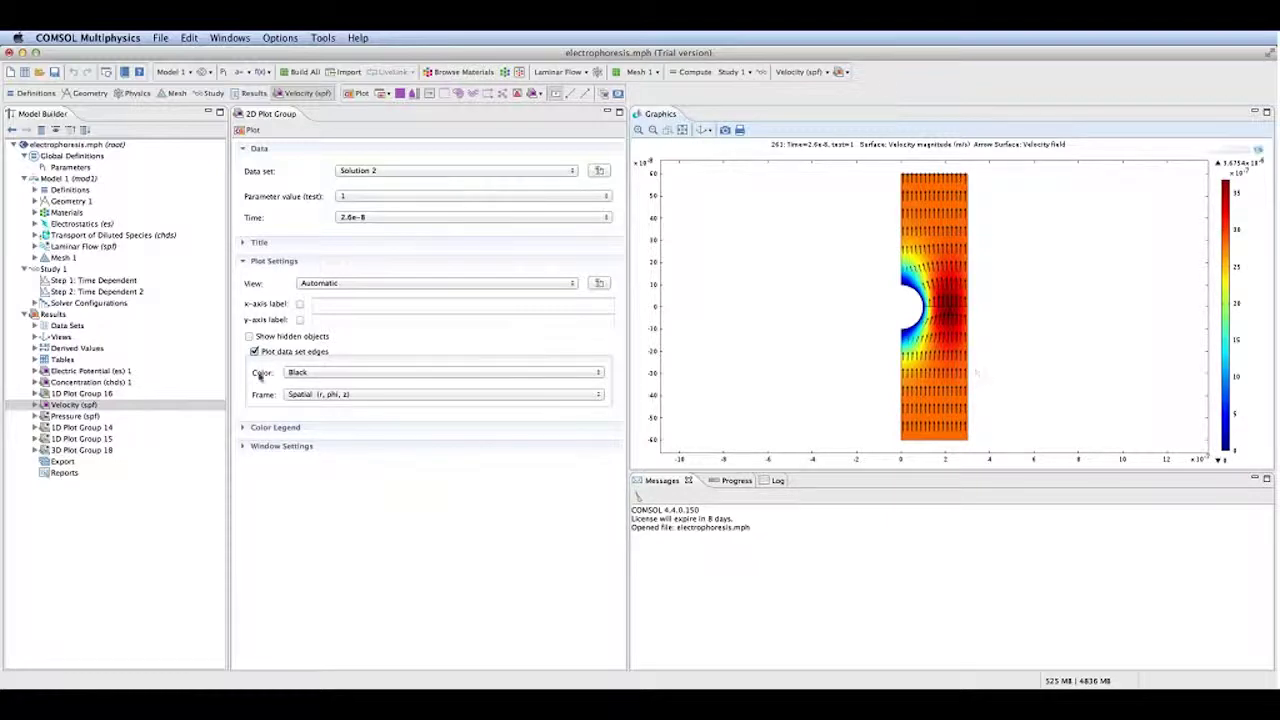
left_click(45, 417)
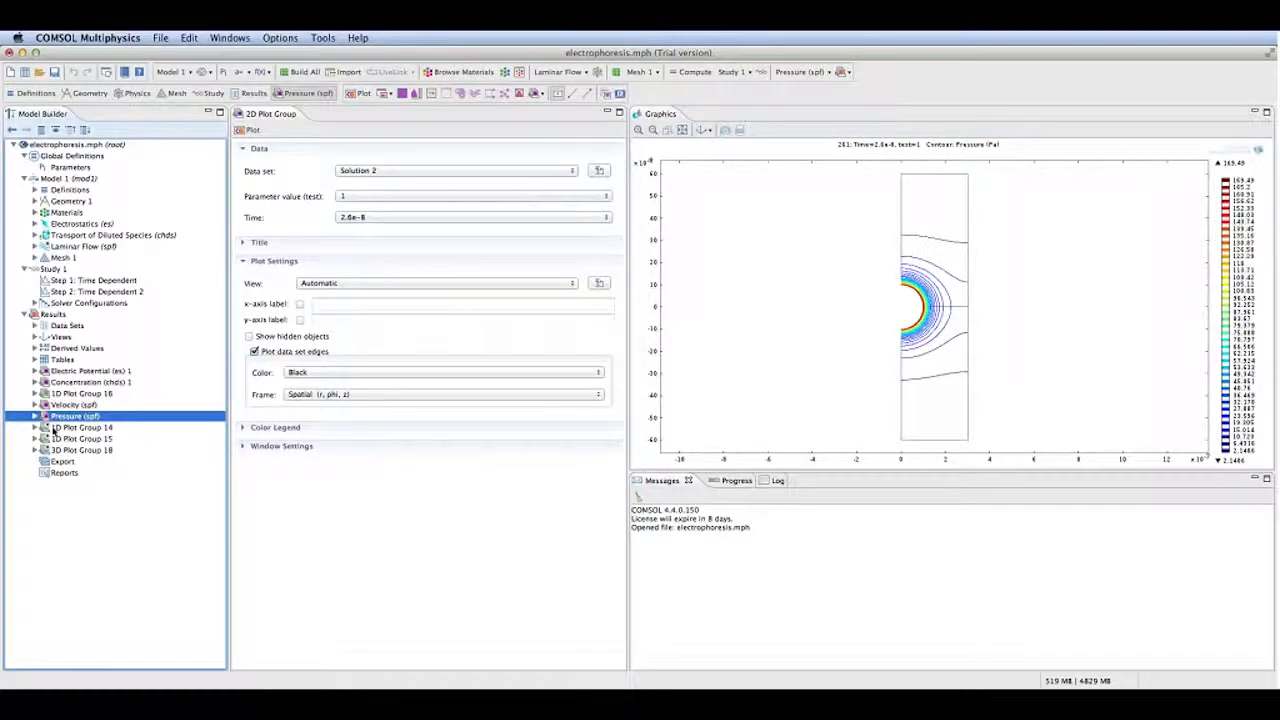
Inspect the global time curves in 1D Plot Group 14 and the drag and electric force curves in 1D Plot Group 15
left_click(55, 428)
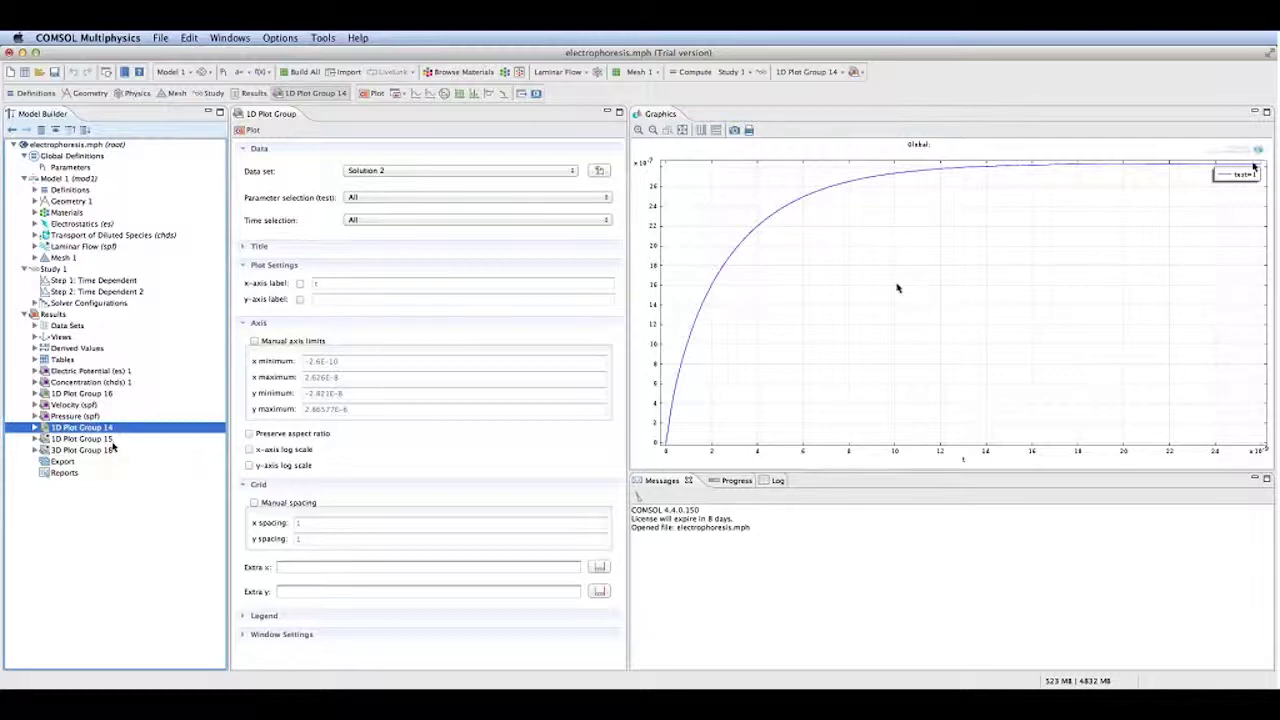
left_click(112, 441)
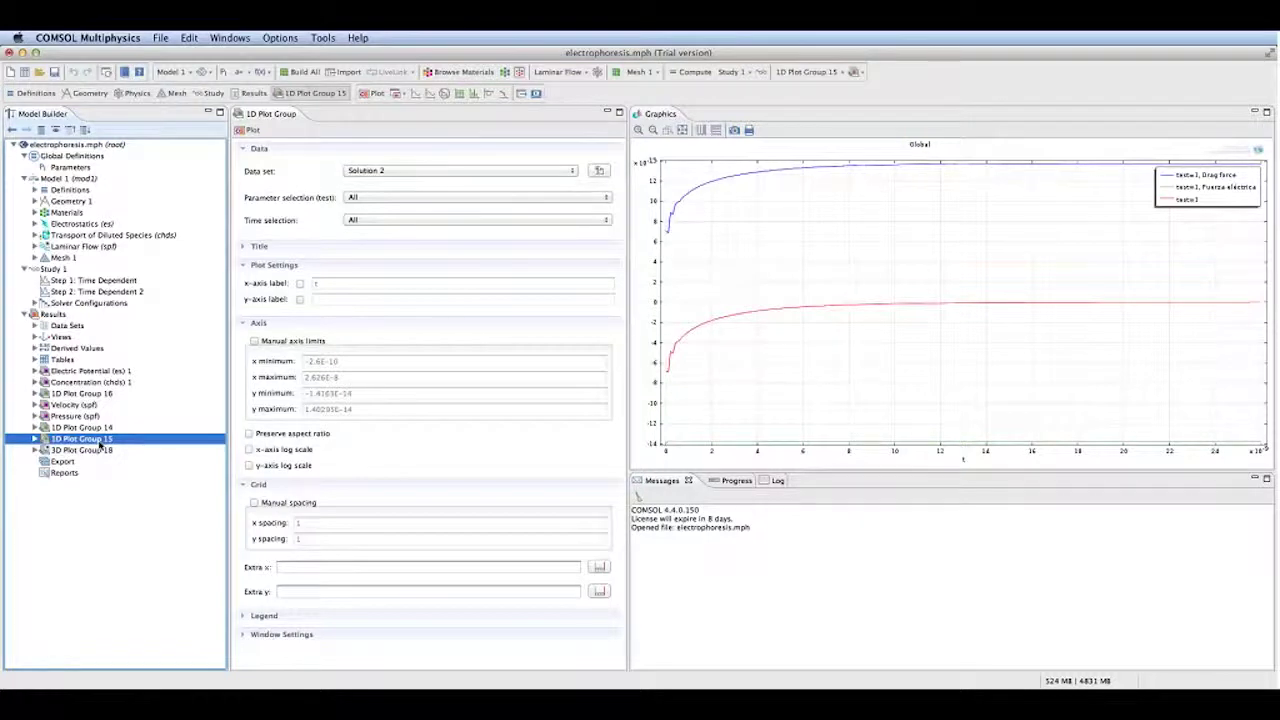
Examine the revolved 3D Plot Group 18 from several angles and check which plots it contains
left_click(84, 451)
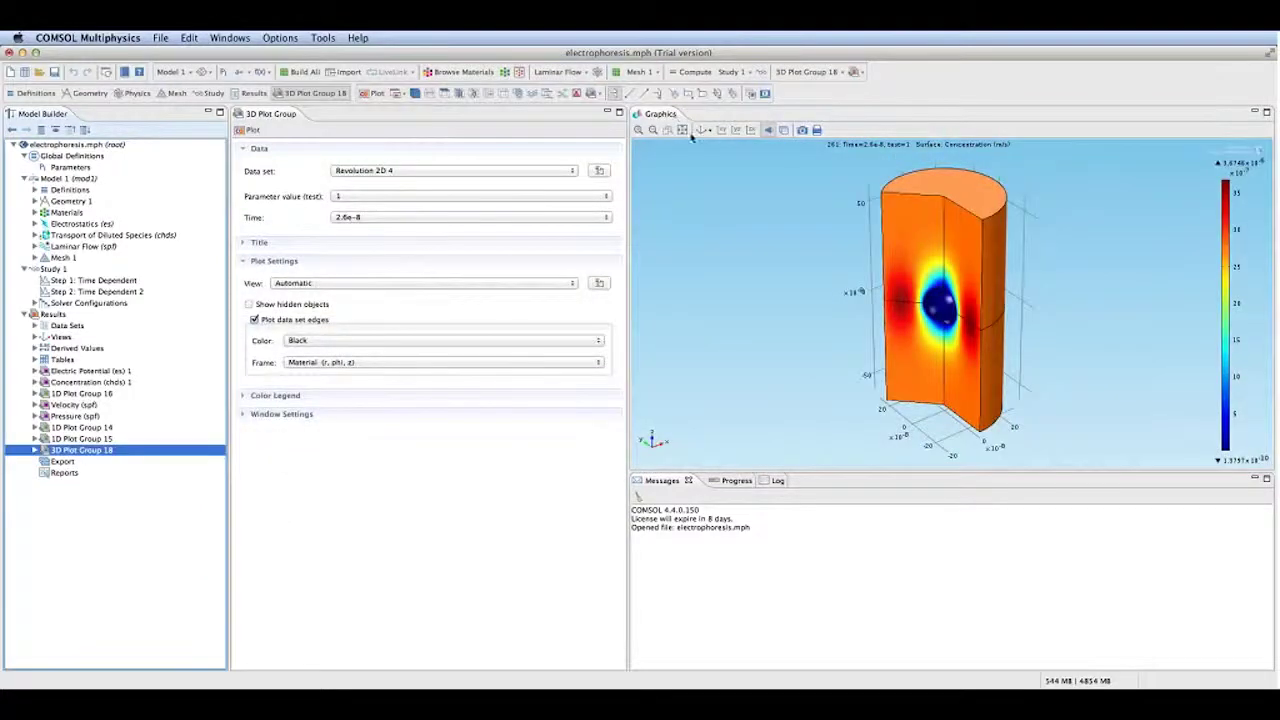
left_click_drag(935, 300, 925, 345)
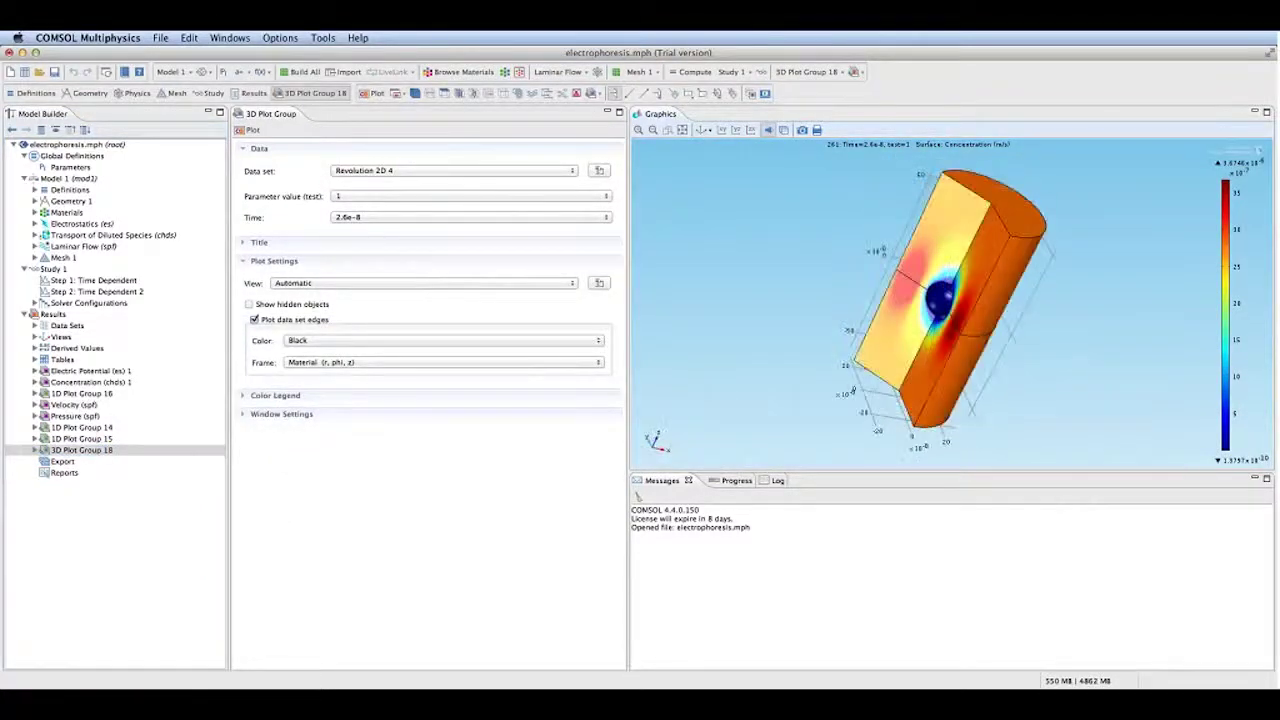
left_click(703, 131)
left_click_drag(962, 312, 1021, 301)
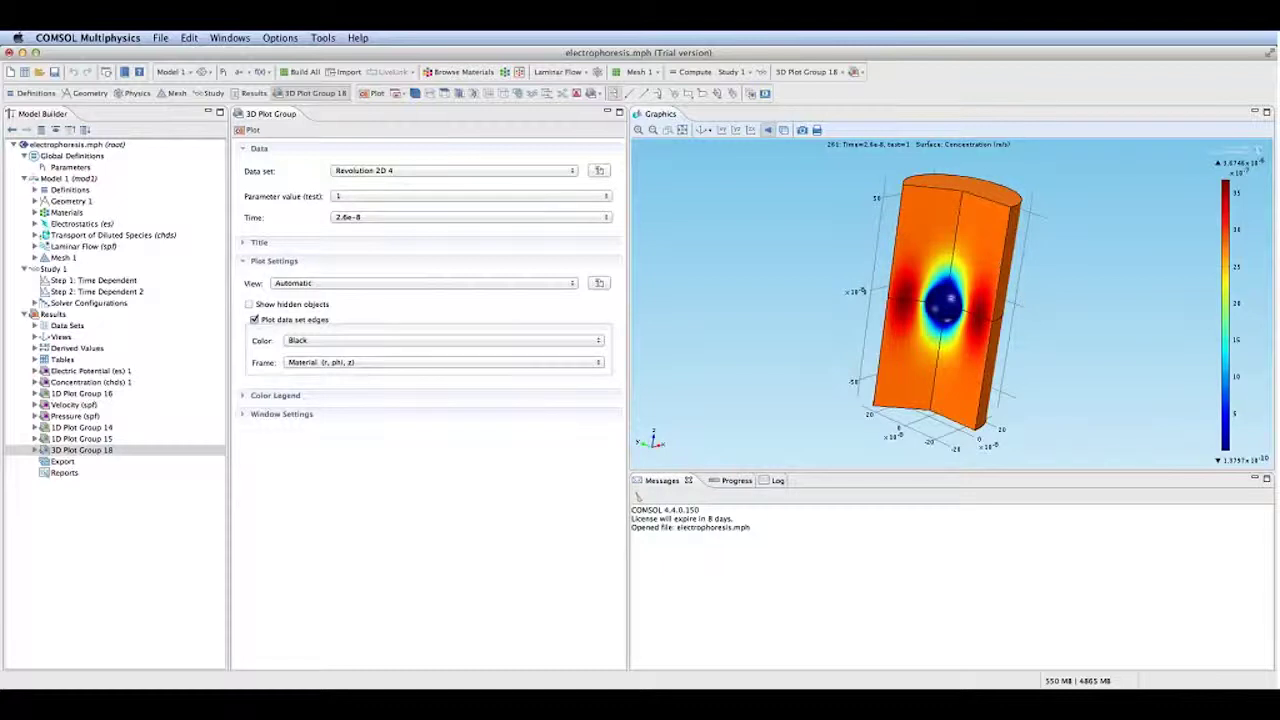
left_click_drag(974, 249, 972, 250)
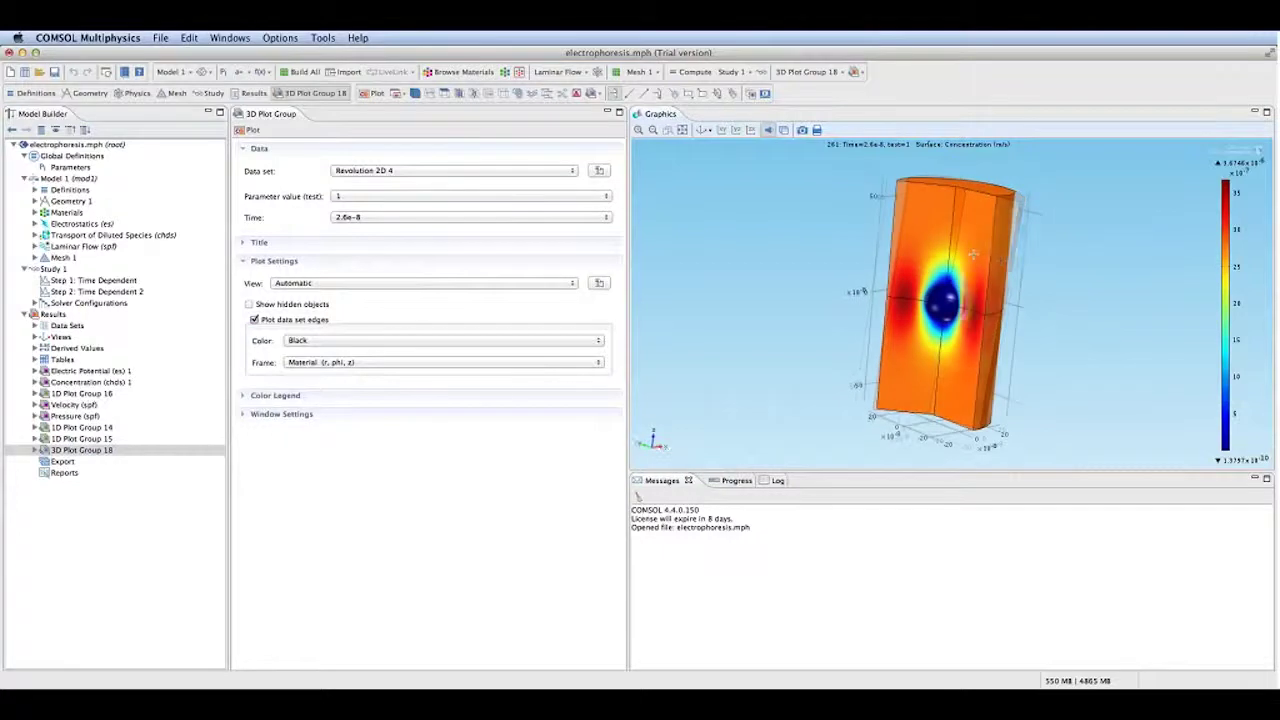
left_click(35, 450)
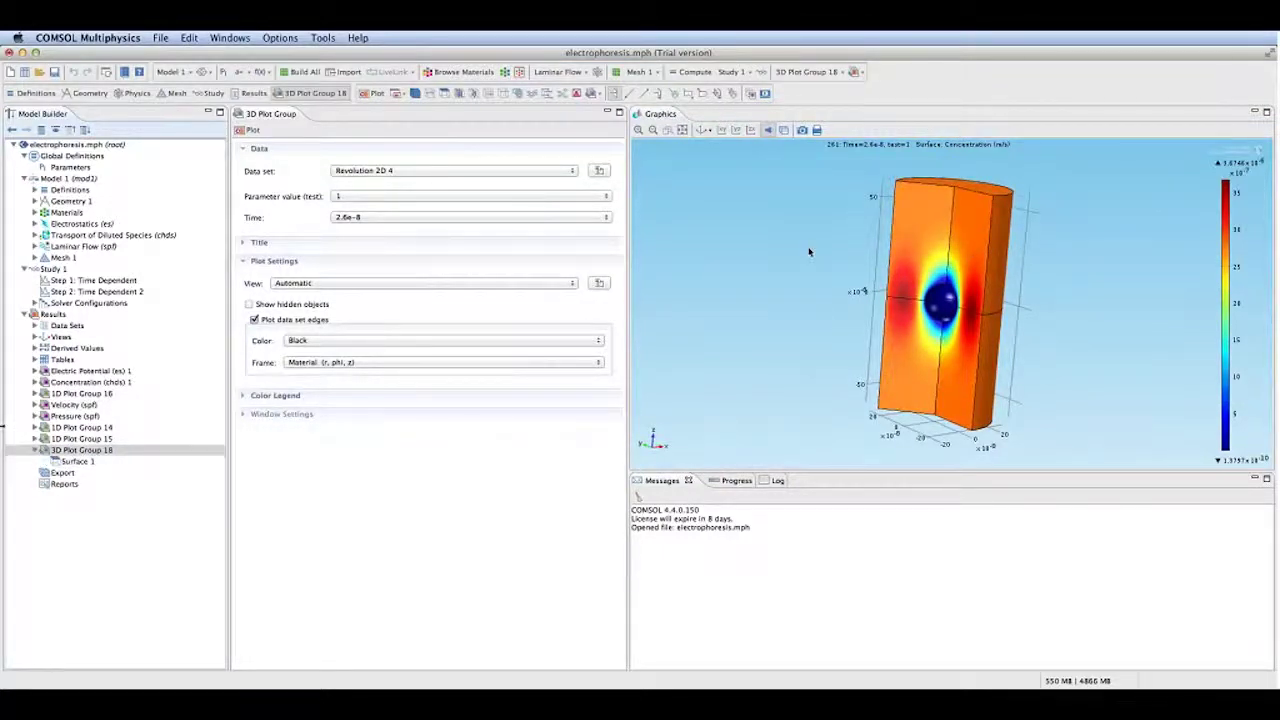
left_click(35, 450)
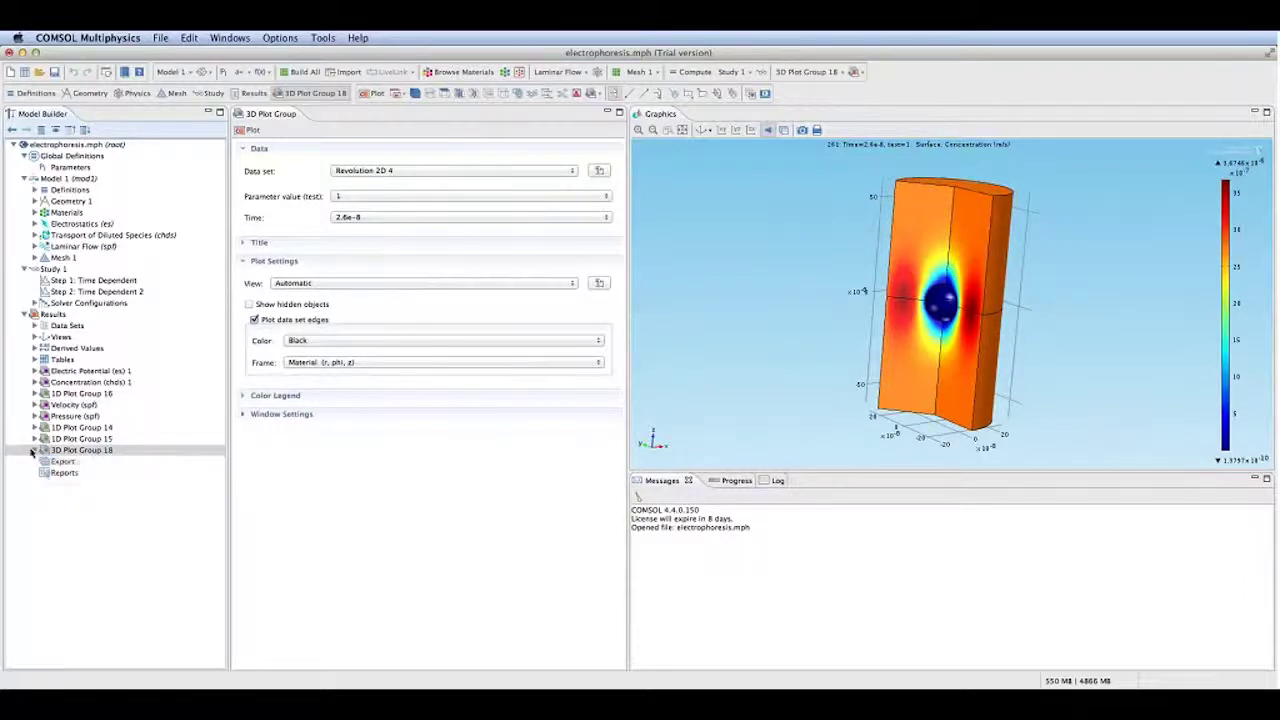
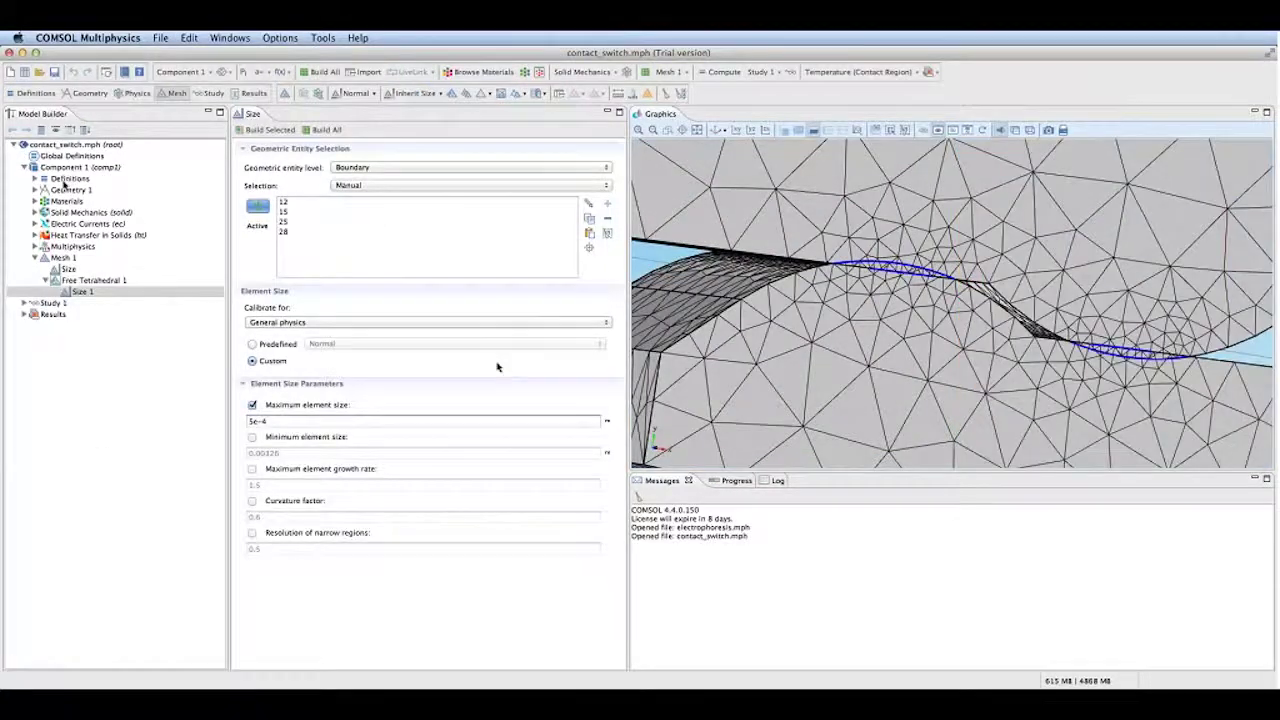
Display the whole contact switch geometry and list the contents of the Solid Mechanics, Study 1 and Results branches
left_click(70, 189)
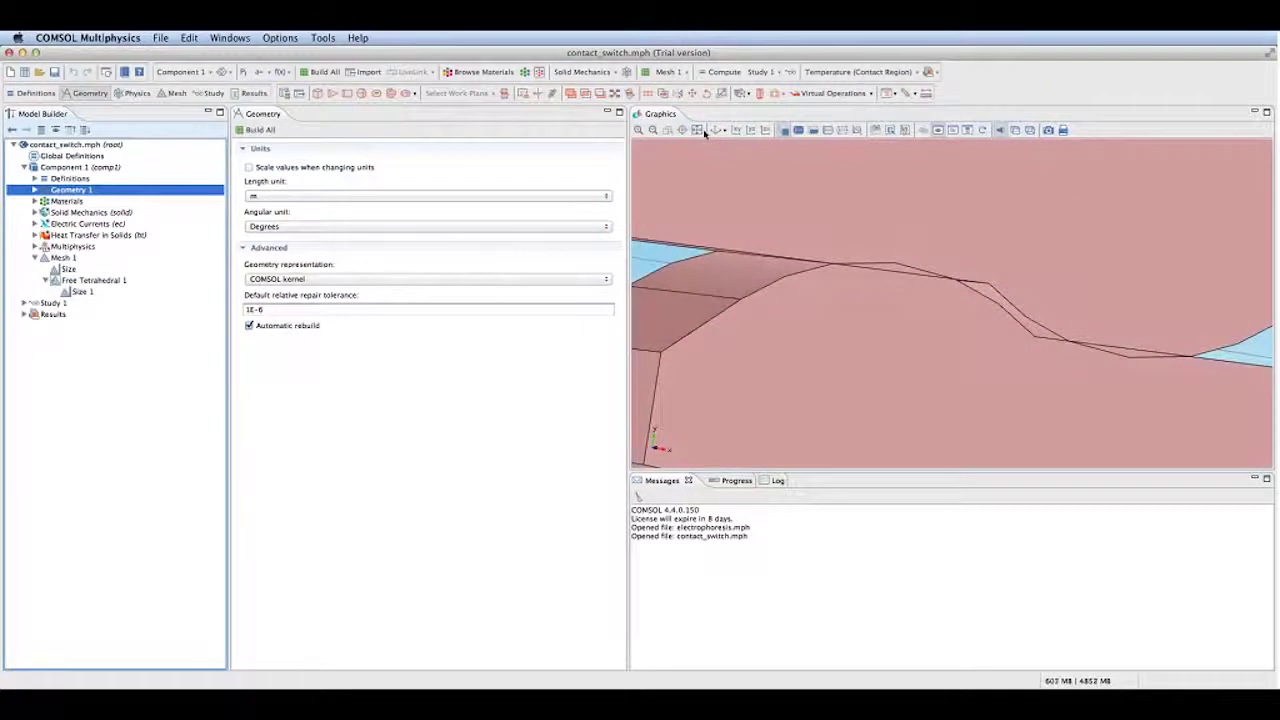
left_click(698, 131)
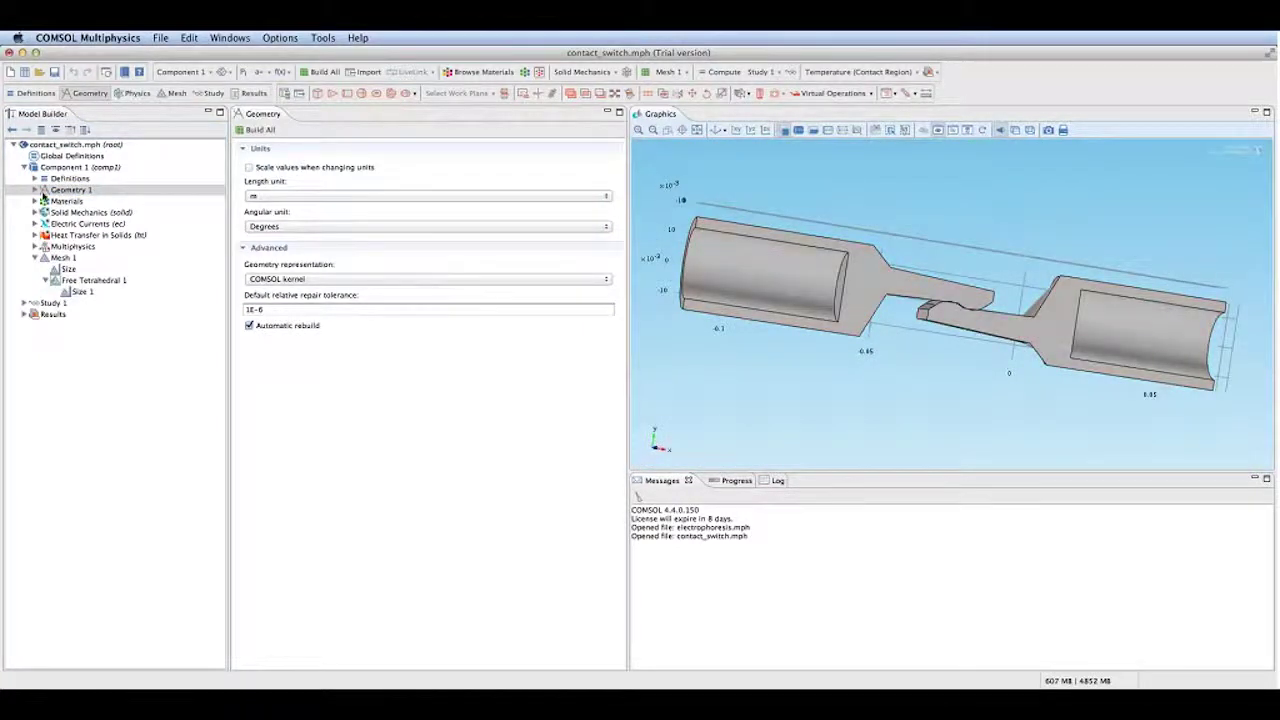
left_click(34, 190)
left_click(34, 235)
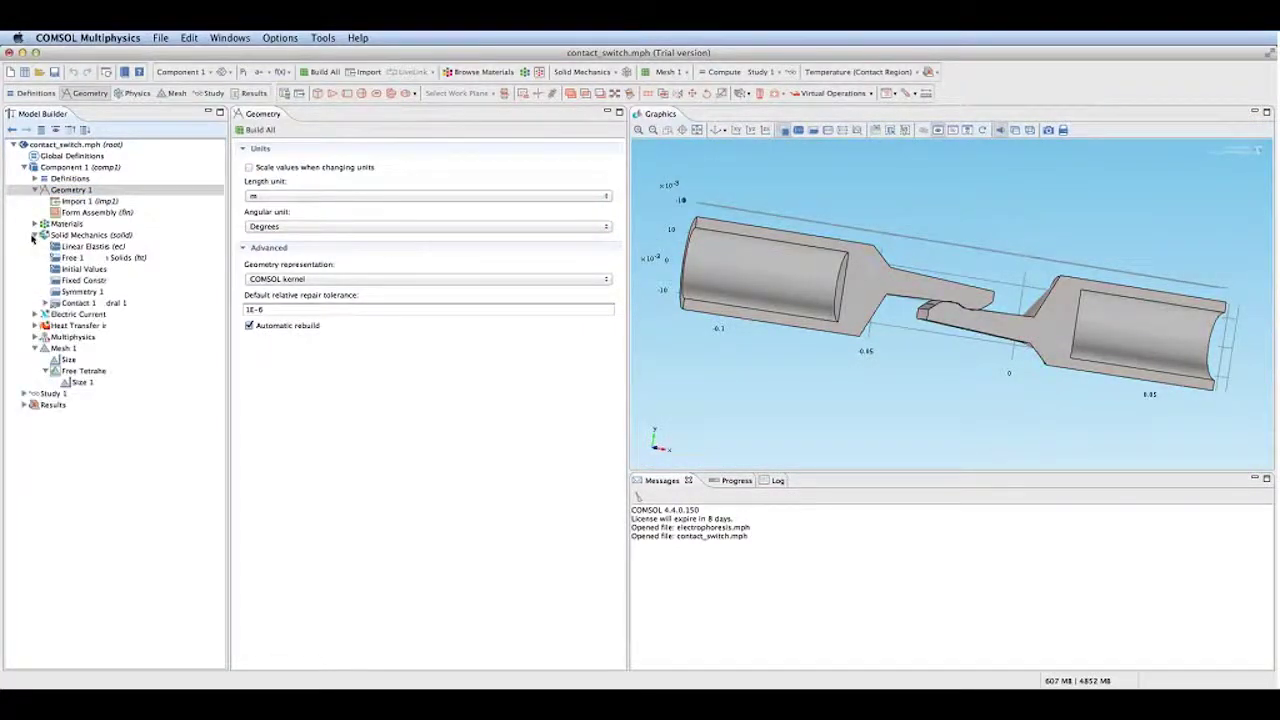
left_click(36, 348)
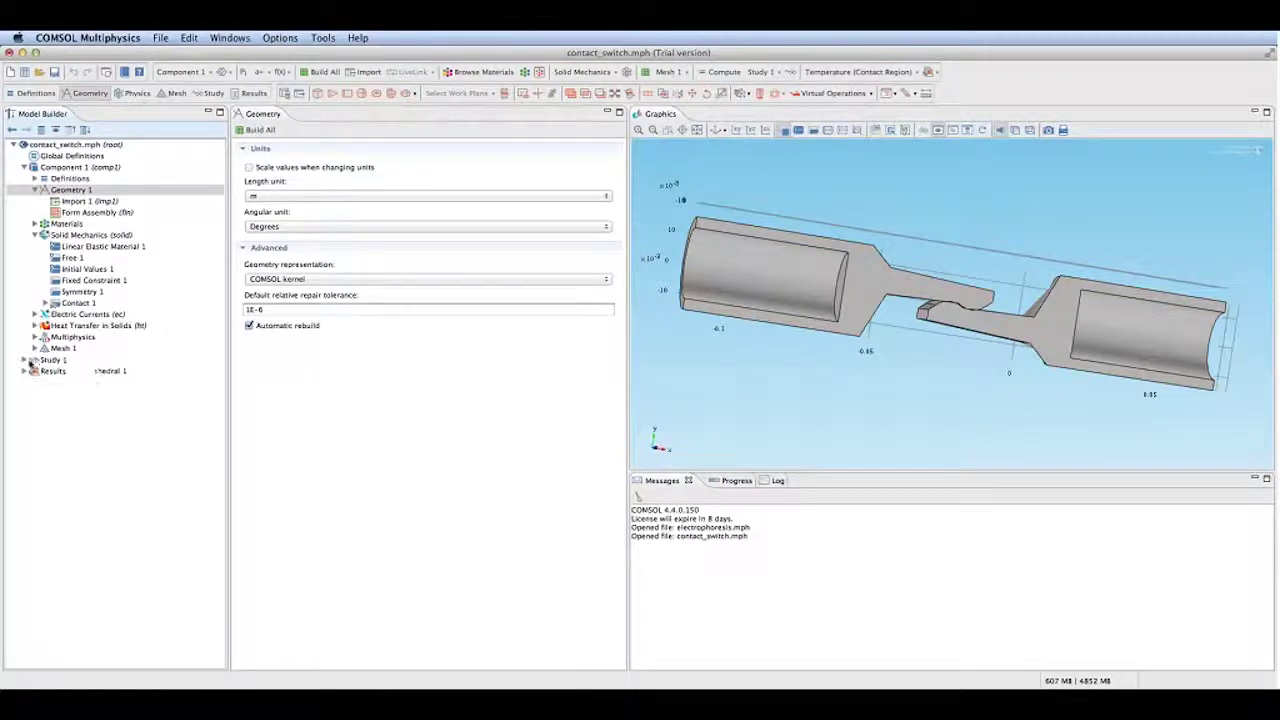
left_click(24, 359)
left_click(24, 404)
left_click(34, 190)
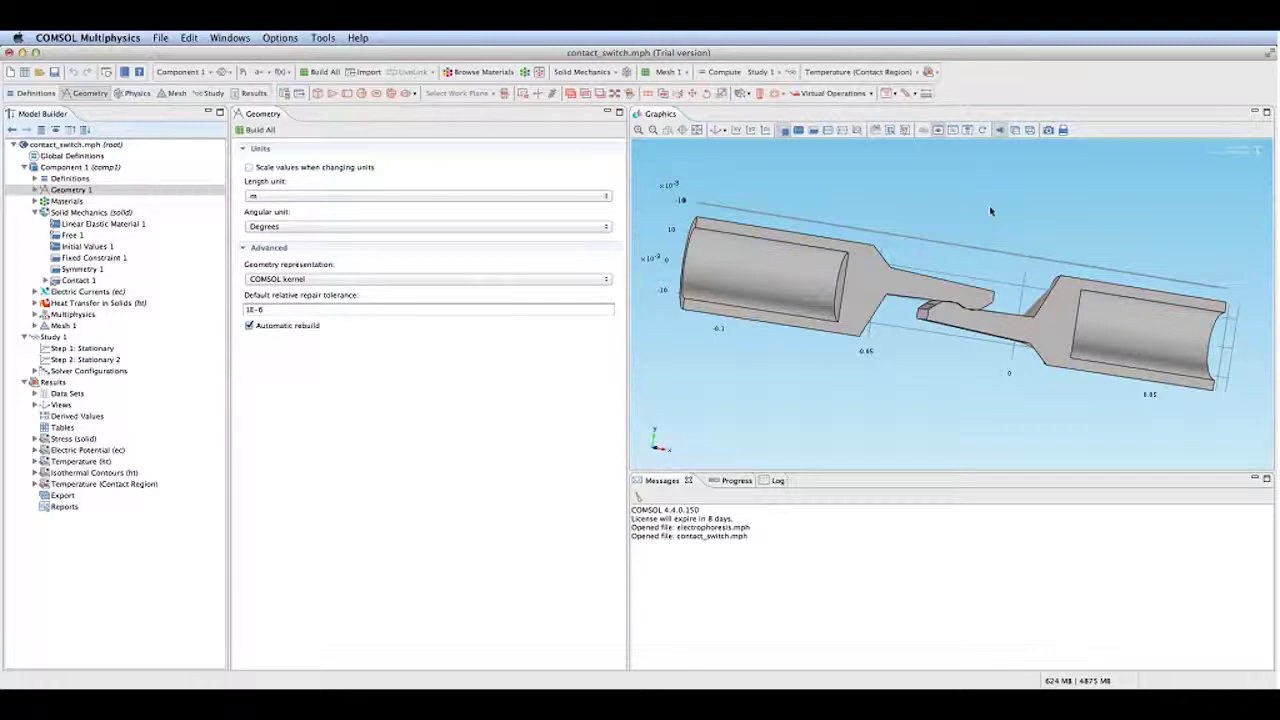
Examine the contact switch geometry from several angles and return to the default 3D view
left_click(716, 131)
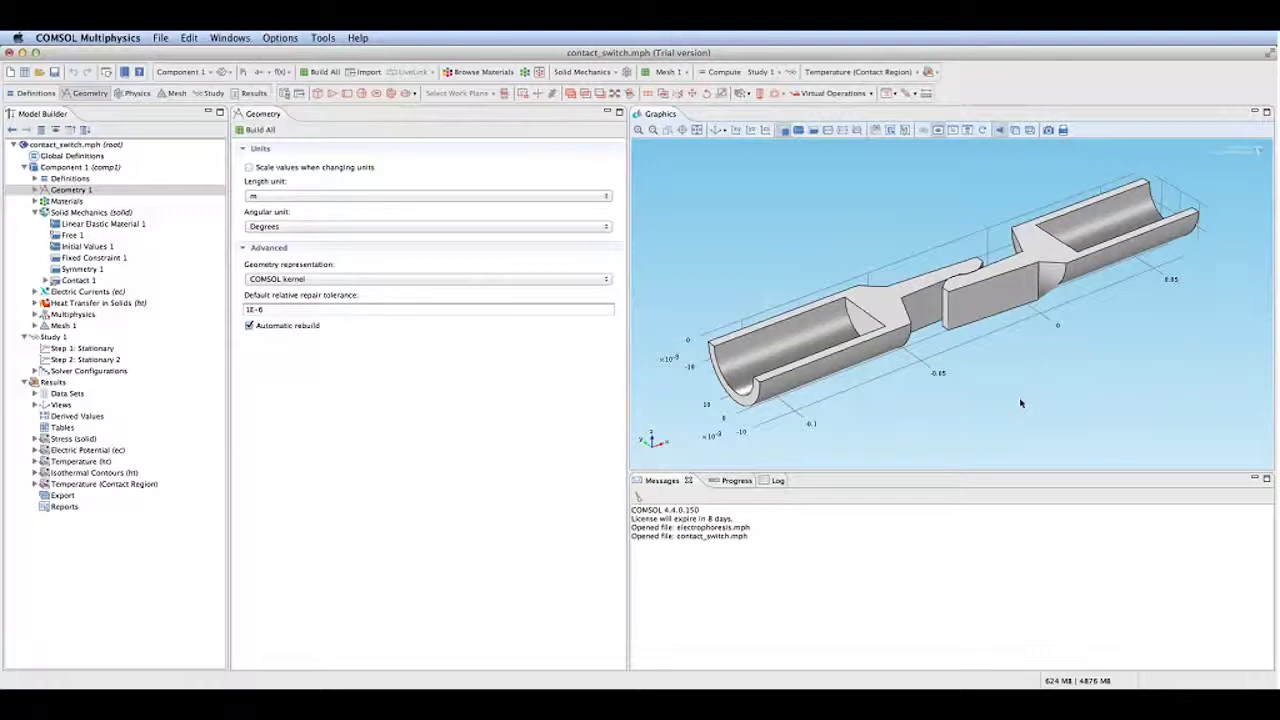
left_click_drag(1021, 403, 1000, 222)
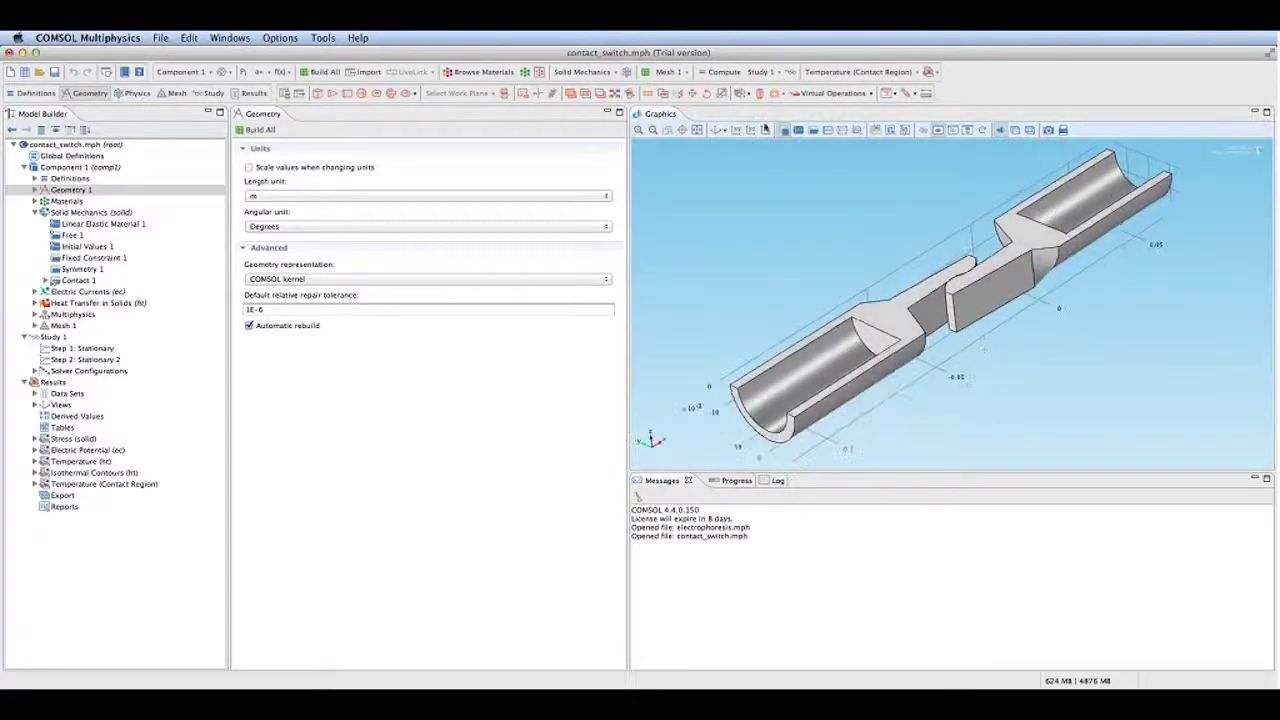
left_click(718, 133)
left_click_drag(965, 290, 986, 366)
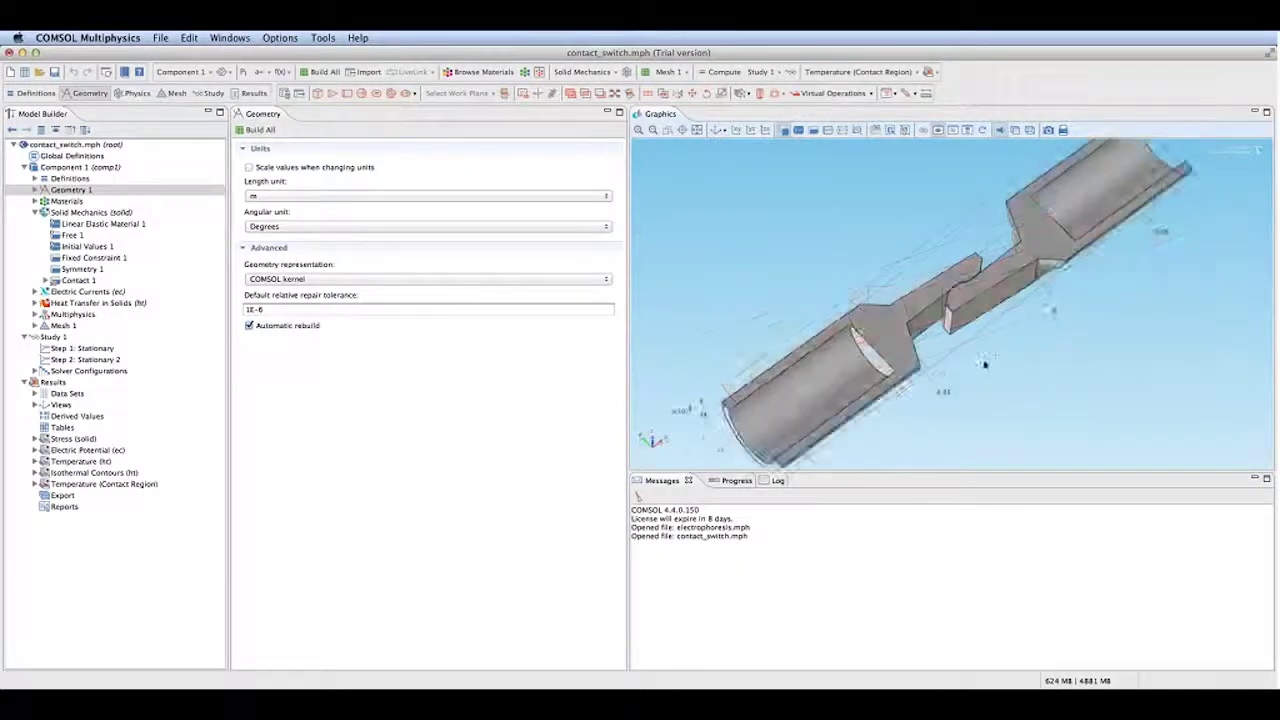
left_click_drag(955, 277, 963, 381)
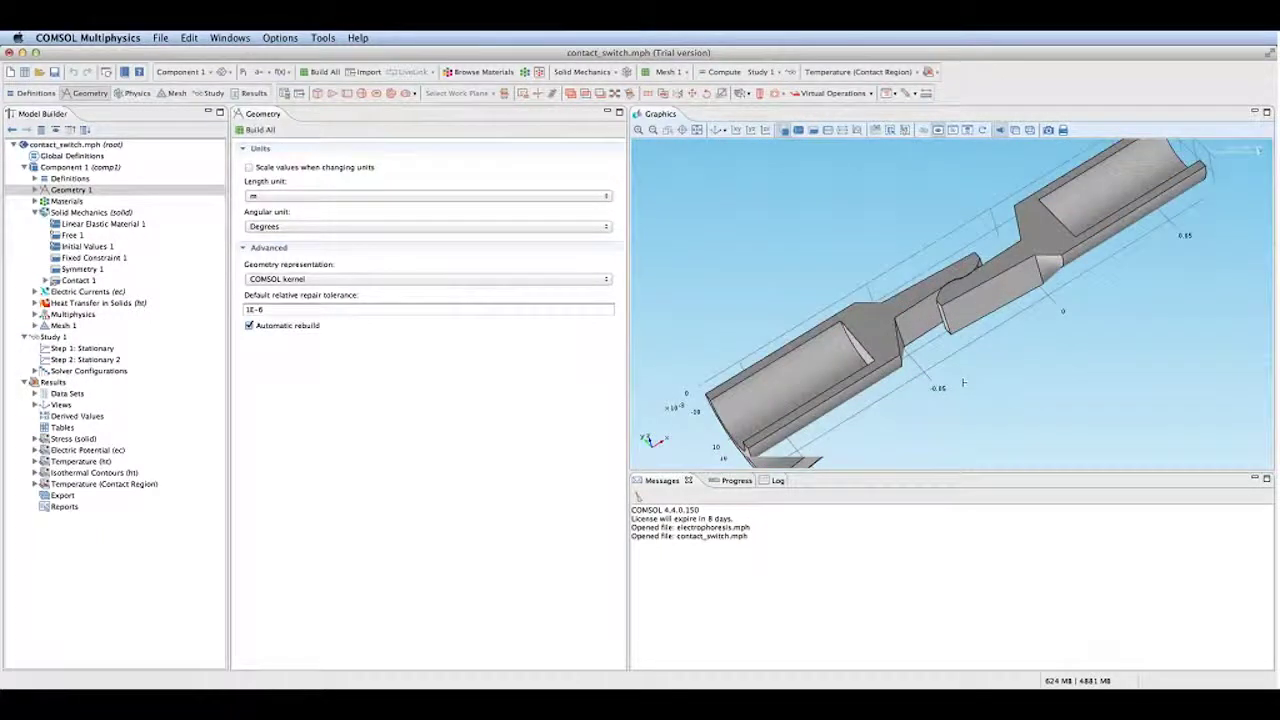
left_click(714, 132)
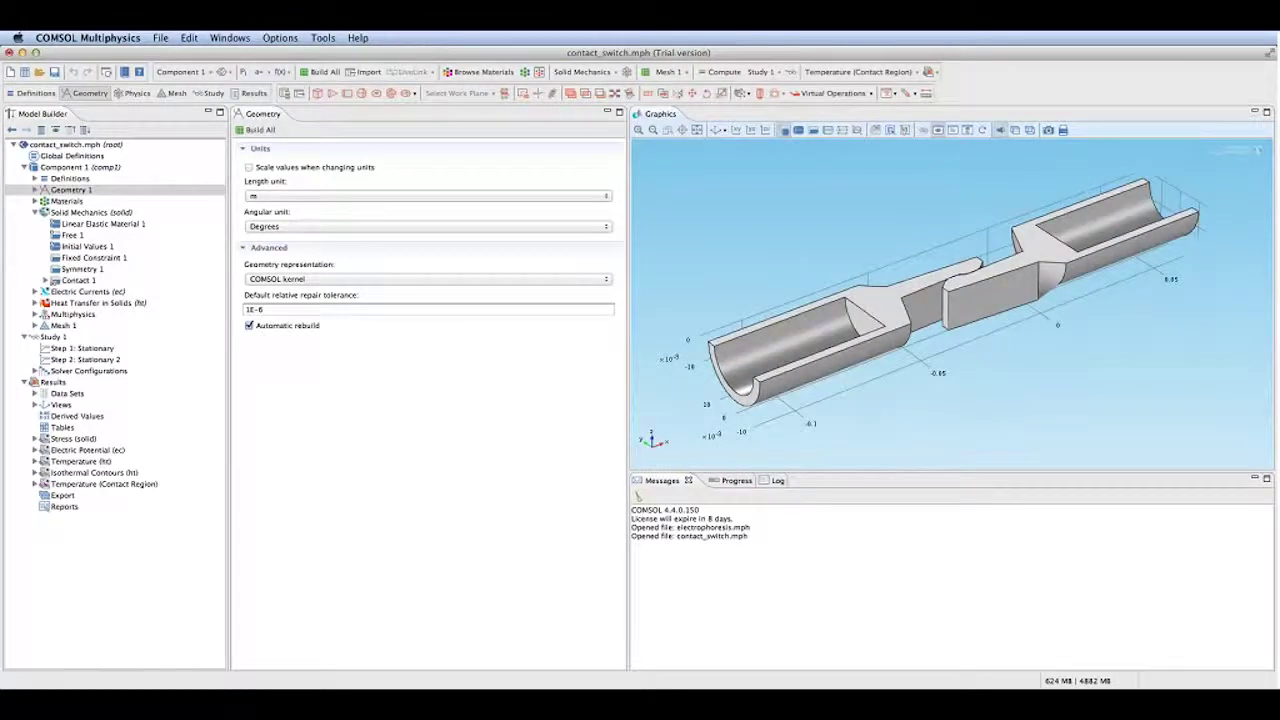
Inspect the Copper material's domain assignment and its material property table
left_click(35, 201)
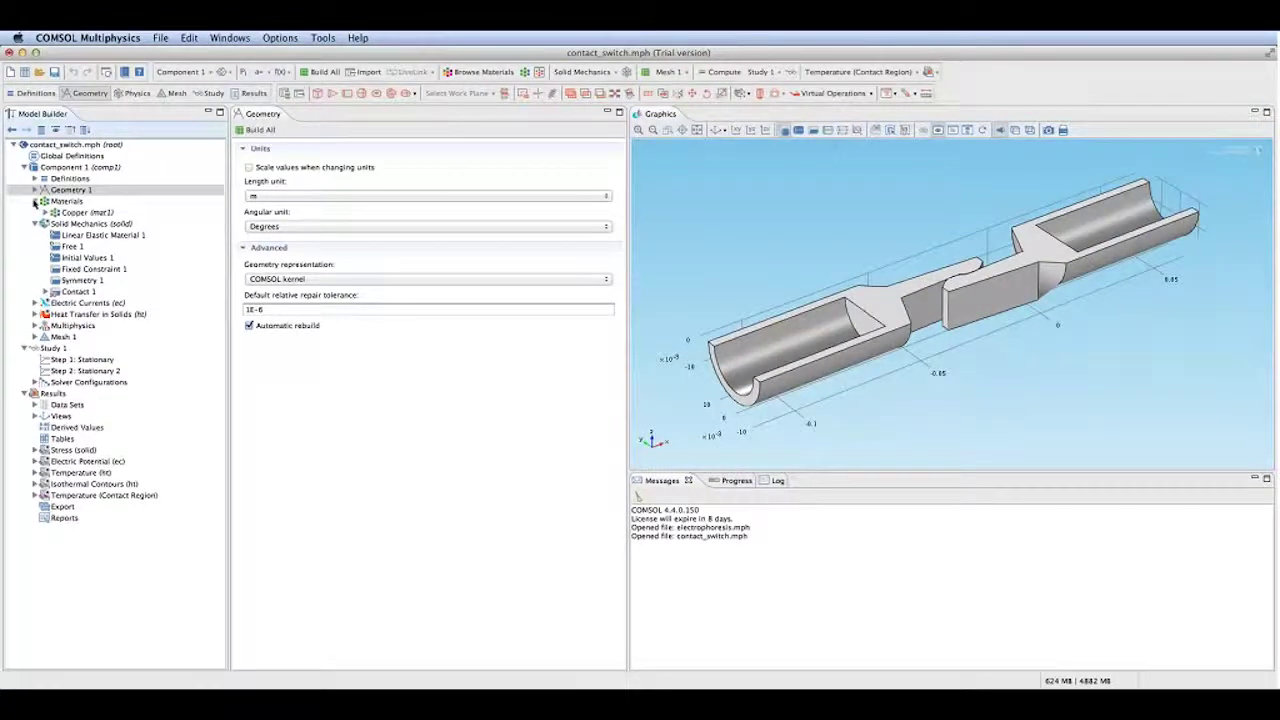
left_click(85, 212)
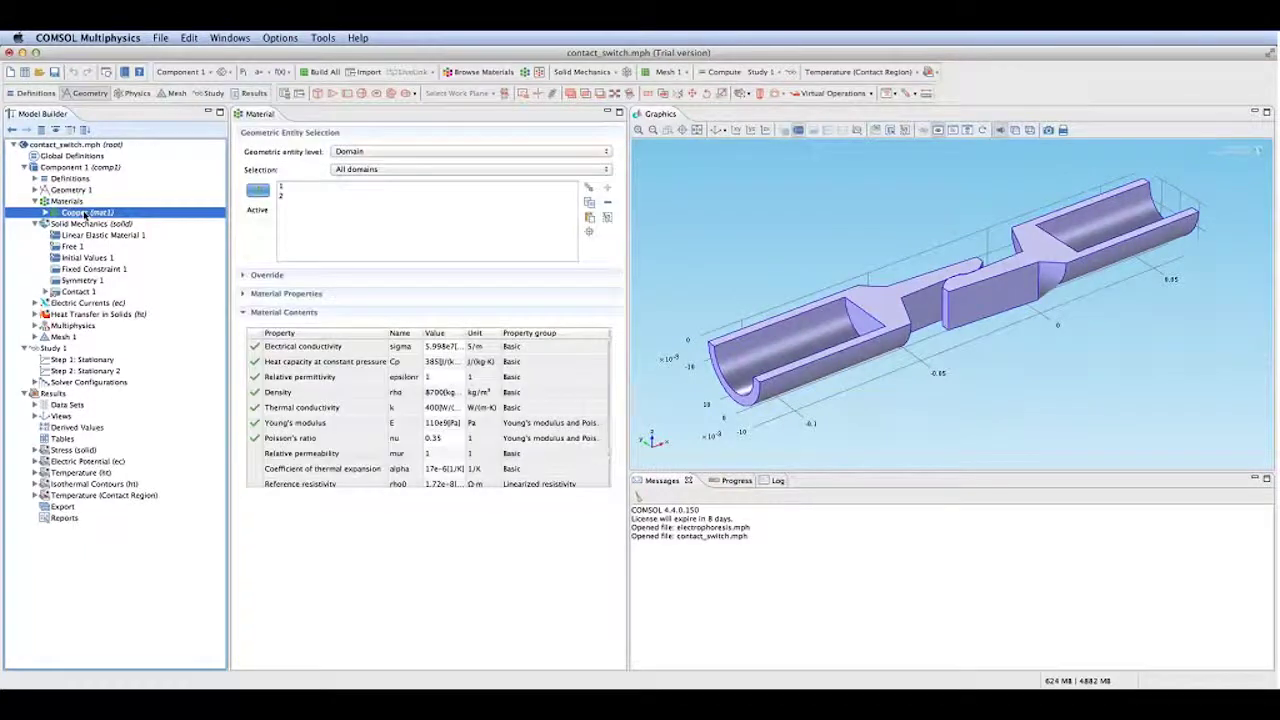
left_click(35, 201)
Review the Solid Mechanics interface settings and show the governing equations of Linear Elastic Material 1
left_click(52, 212)
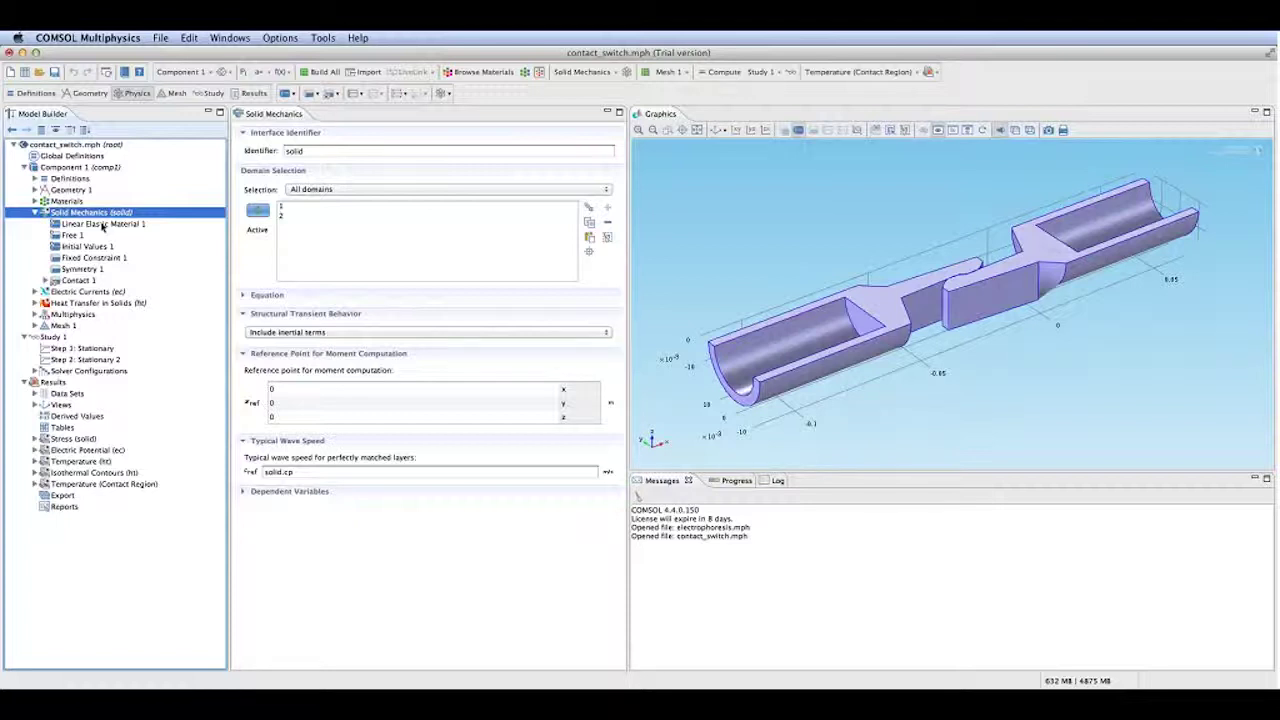
left_click(102, 224)
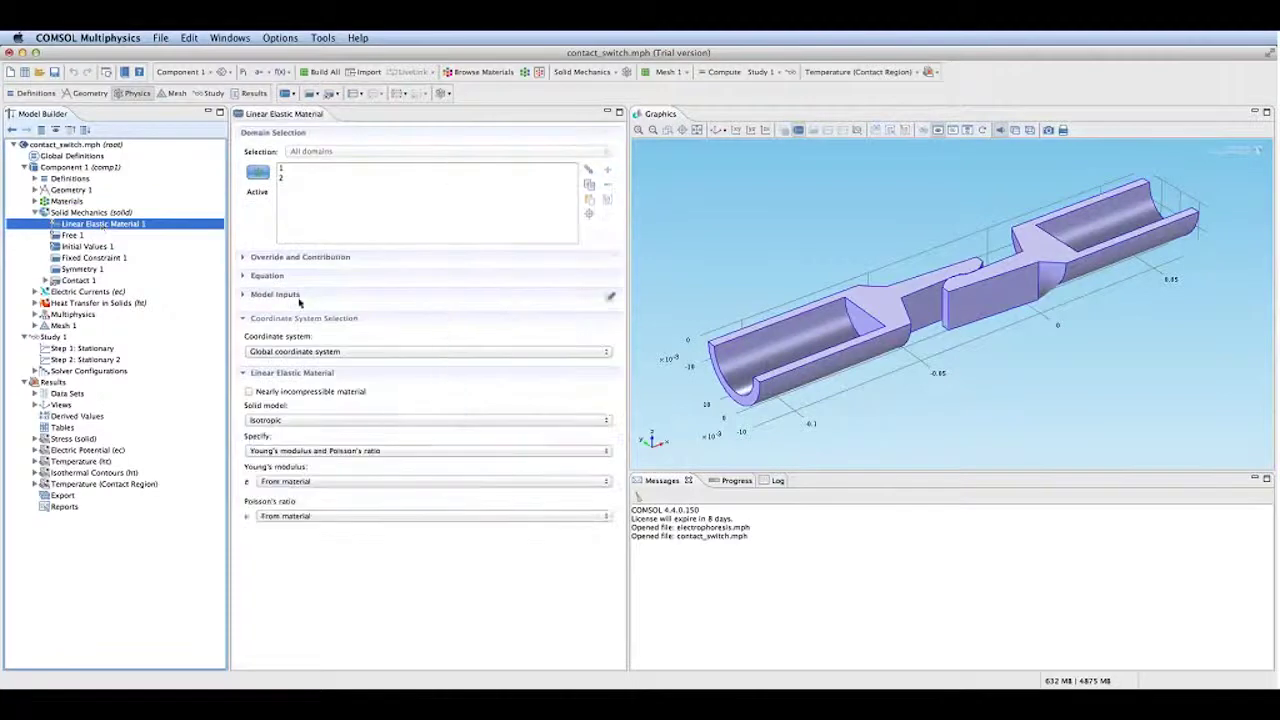
left_click(267, 276)
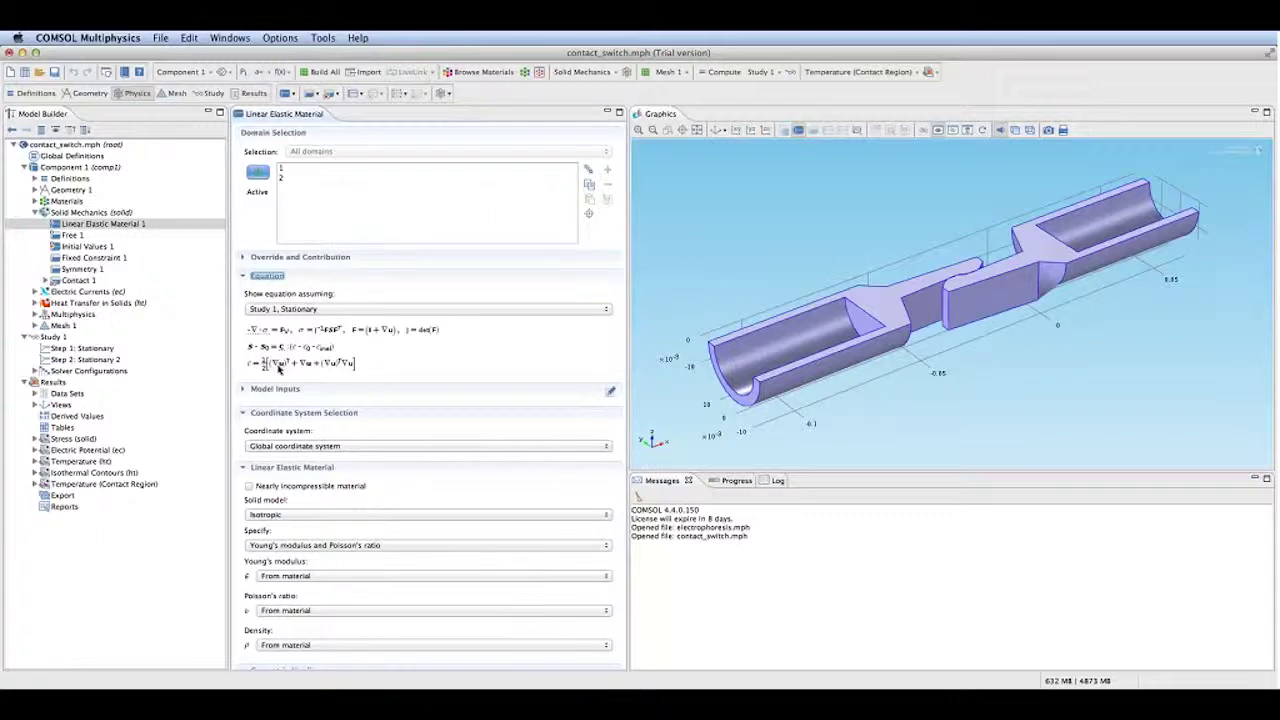
Inspect the boundaries assigned to Fixed Constraint 1 and Symmetry 1 in Solid Mechanics from different angles
left_click(92, 258)
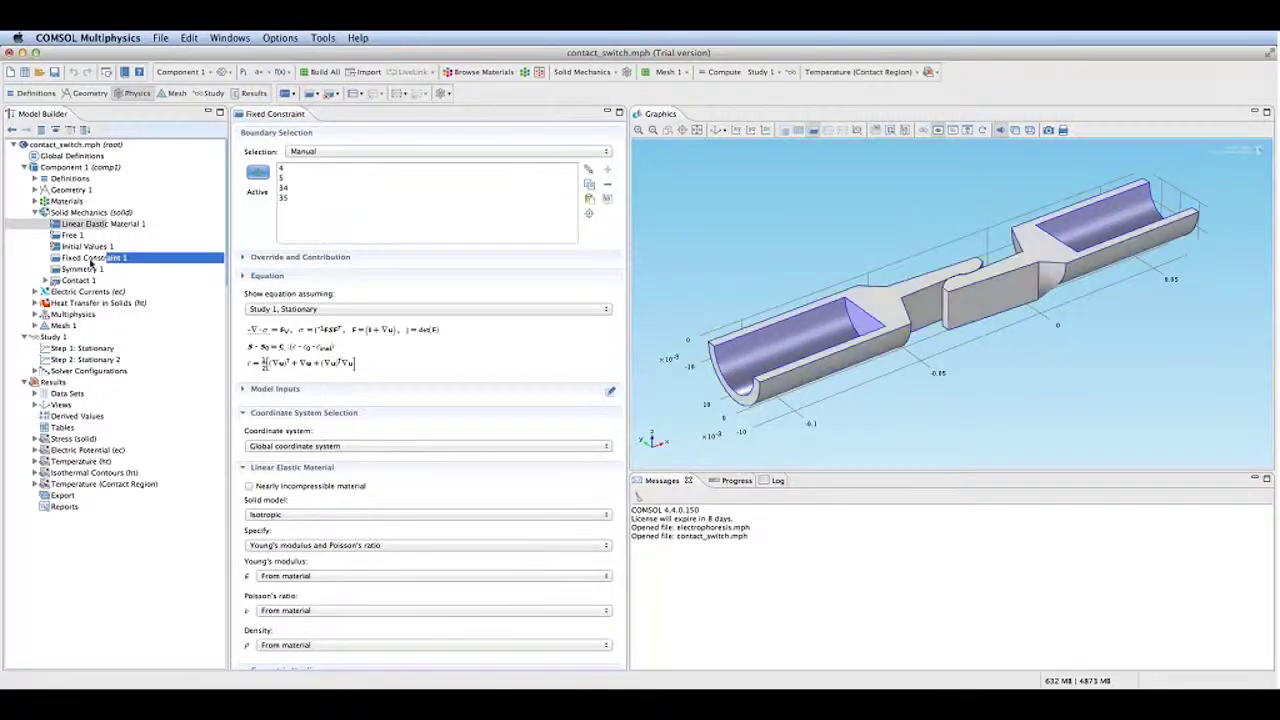
left_click_drag(965, 345, 905, 215)
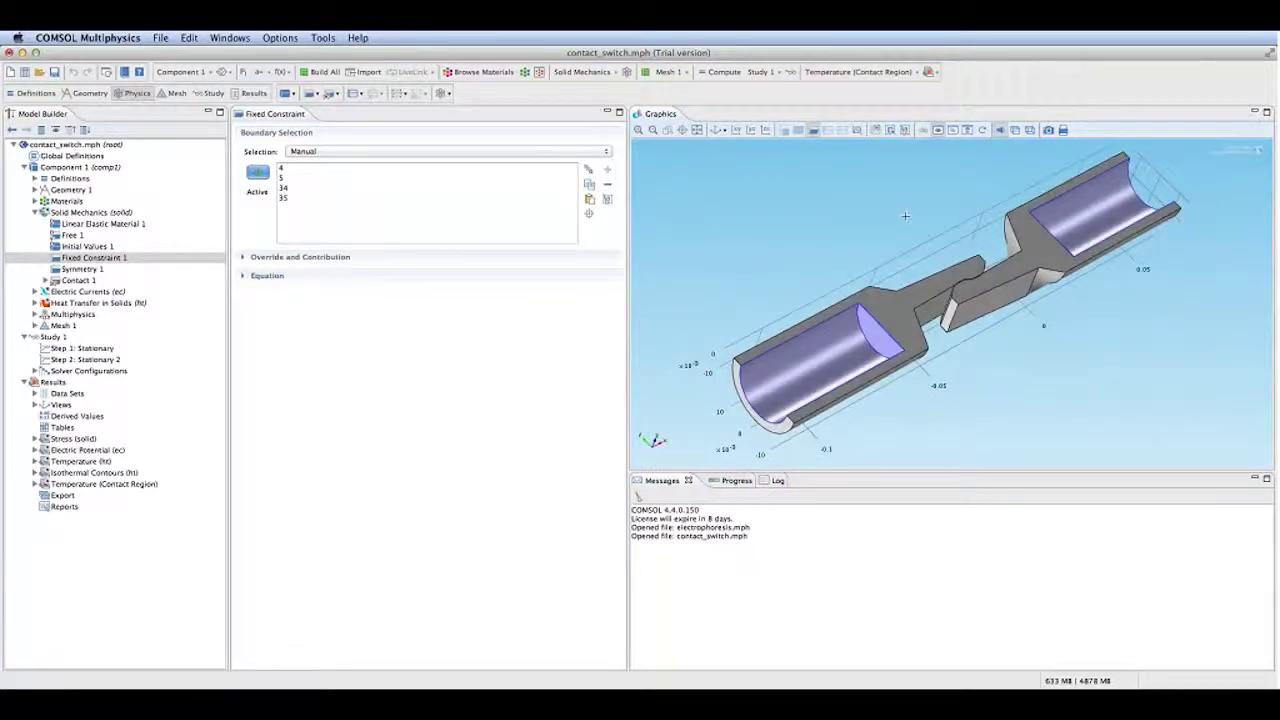
left_click(80, 269)
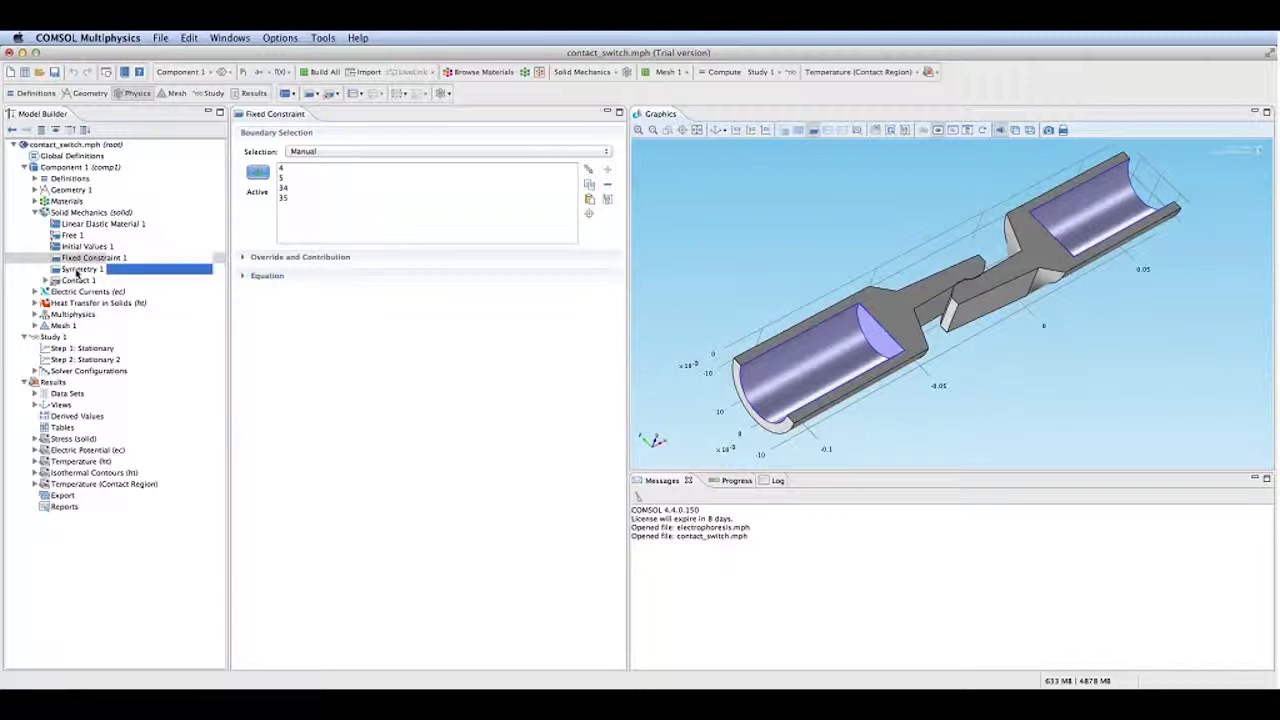
left_click_drag(1088, 446, 1087, 384)
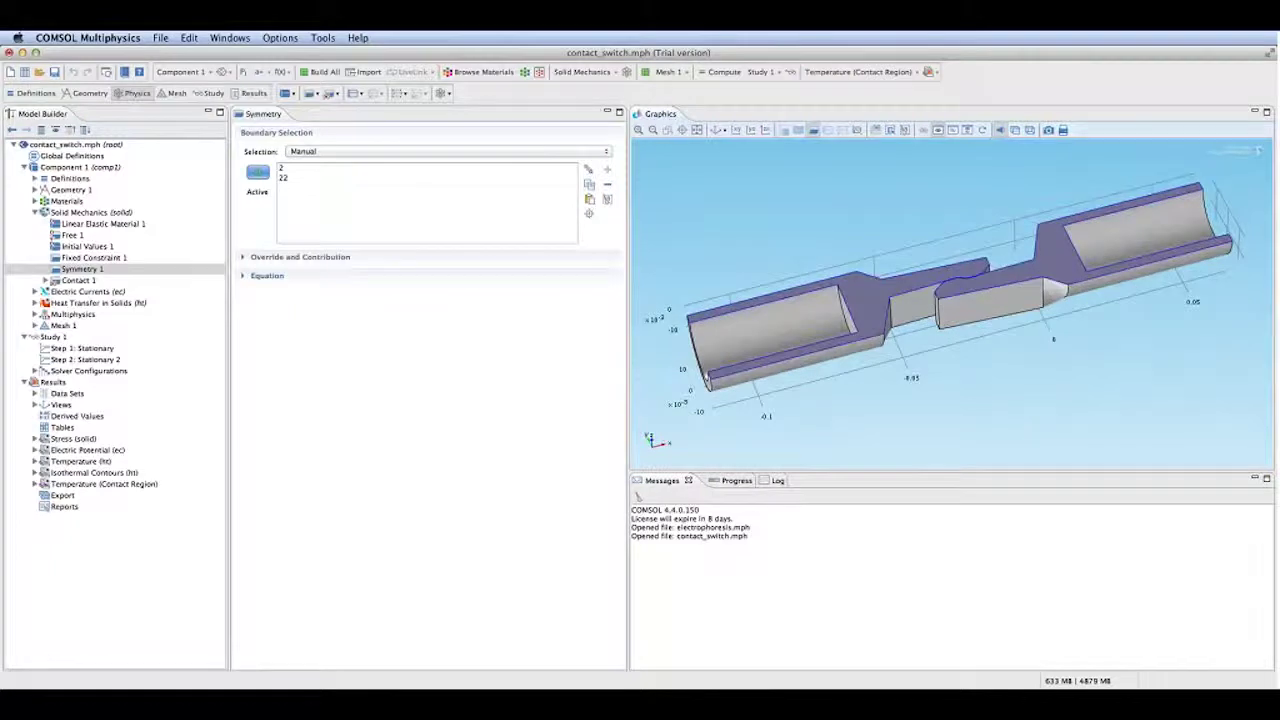
Examine the Contact 1 settings and its paired boundaries up close in wireframe rendering
left_click(44, 281)
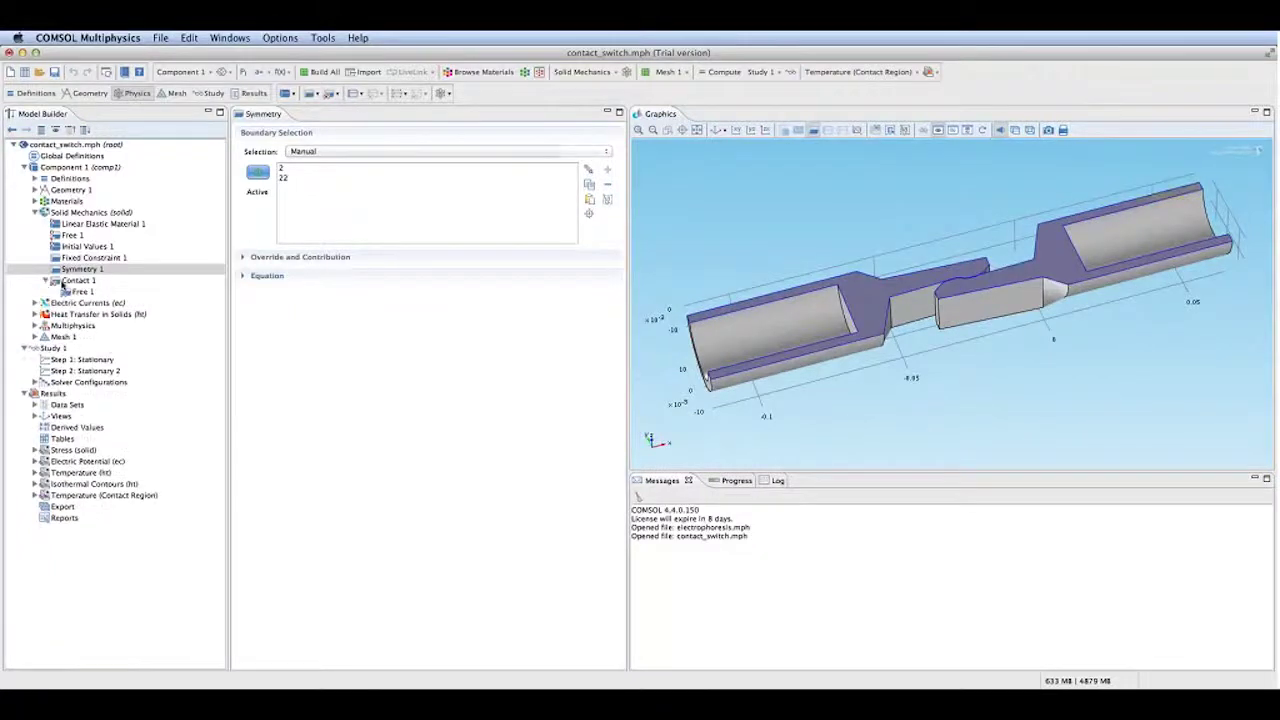
left_click(150, 281)
mouse_move(990, 400)
left_mouse_down()
mouse_move(1000, 380)
mouse_move(1005, 400)
left_mouse_up()
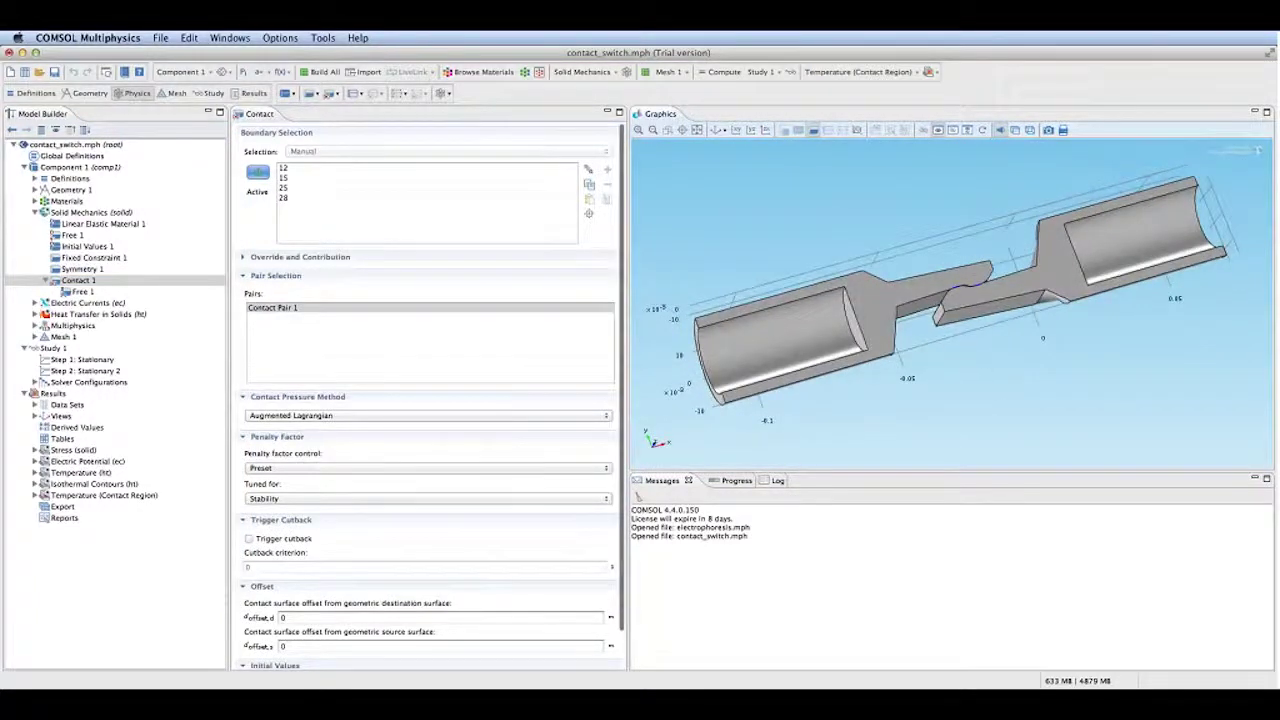
left_click(1030, 131)
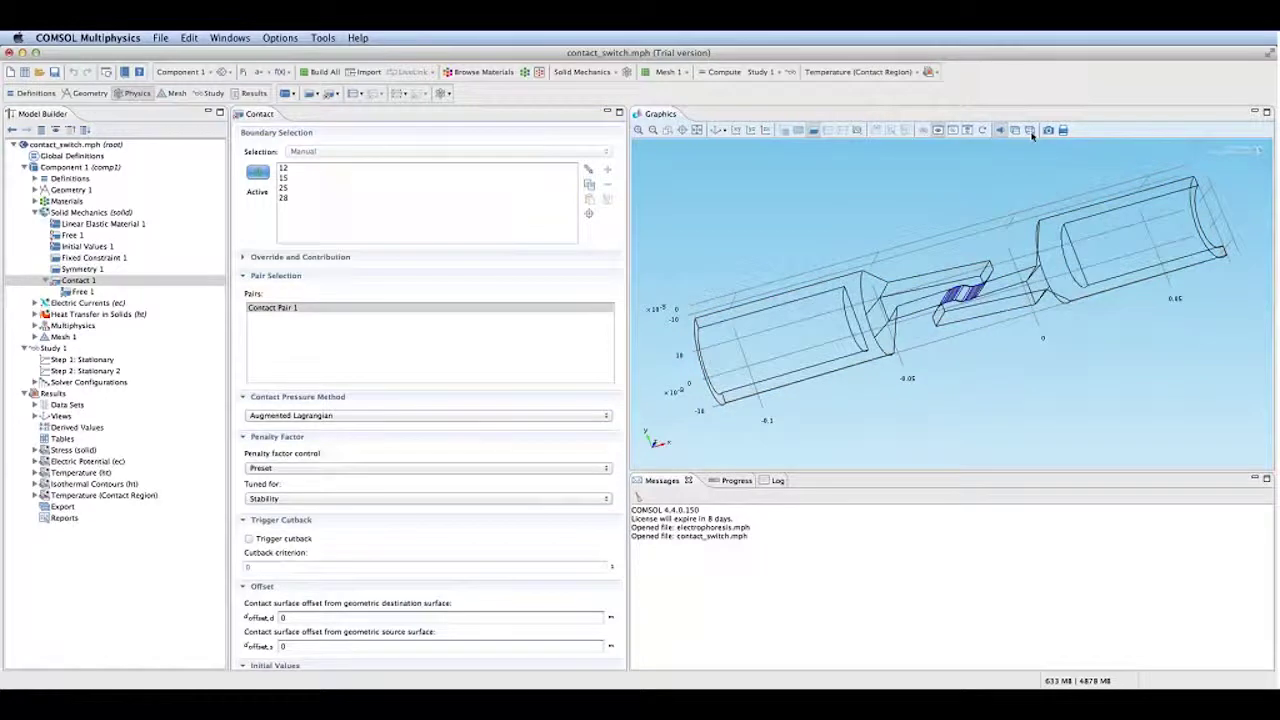
left_click(589, 215)
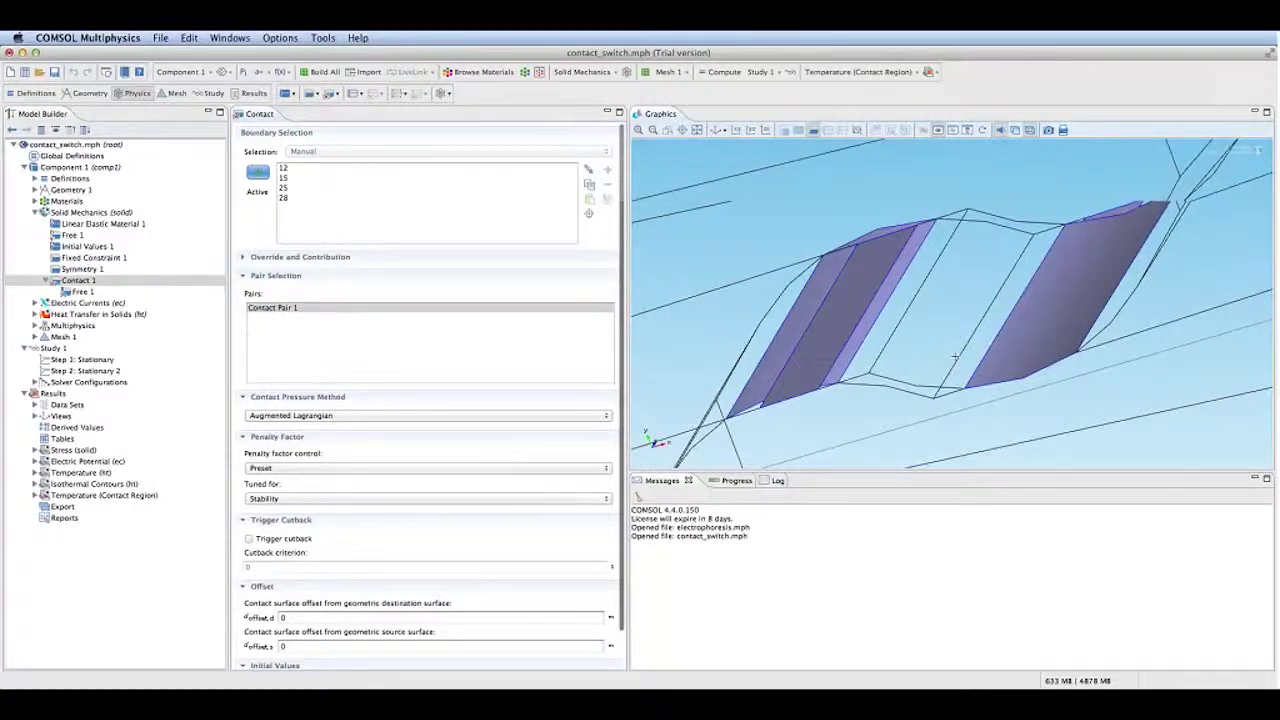
scroll(955, 355, "down", 10)
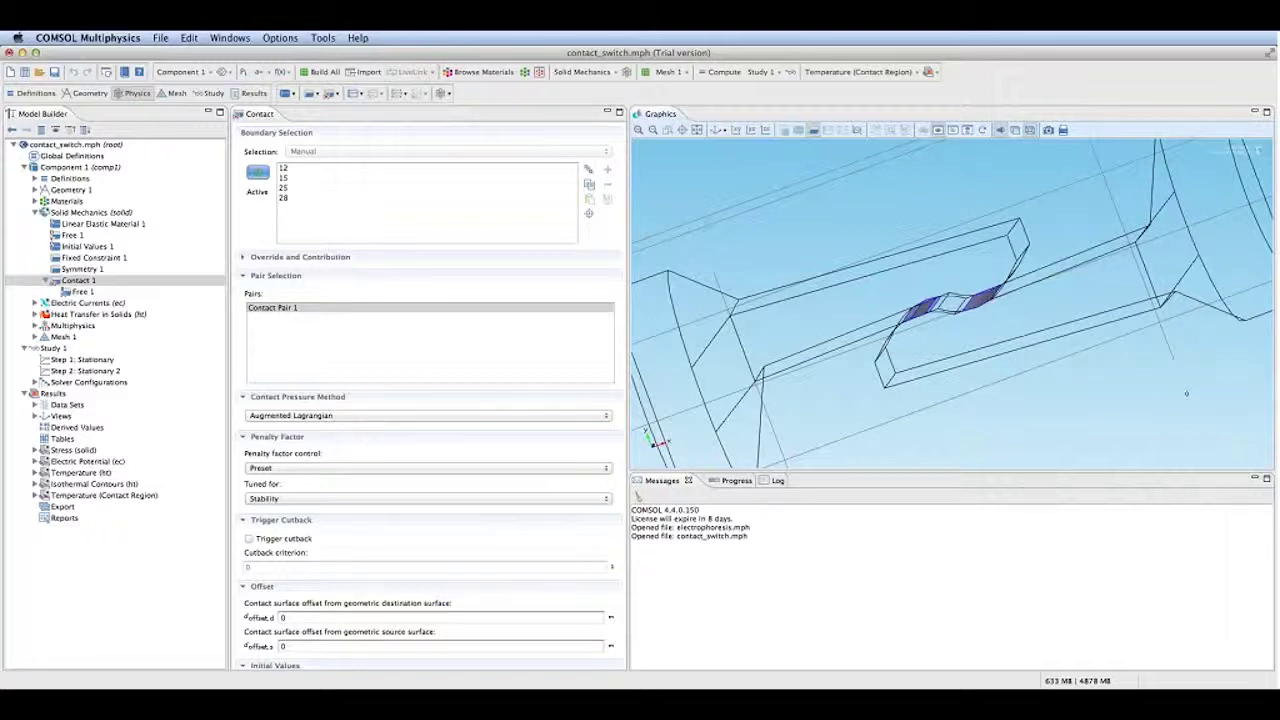
Open the Electric Currents interface, list its features, and show its domains on the whole switch
left_click(46, 281)
left_click(36, 292)
left_click(55, 293)
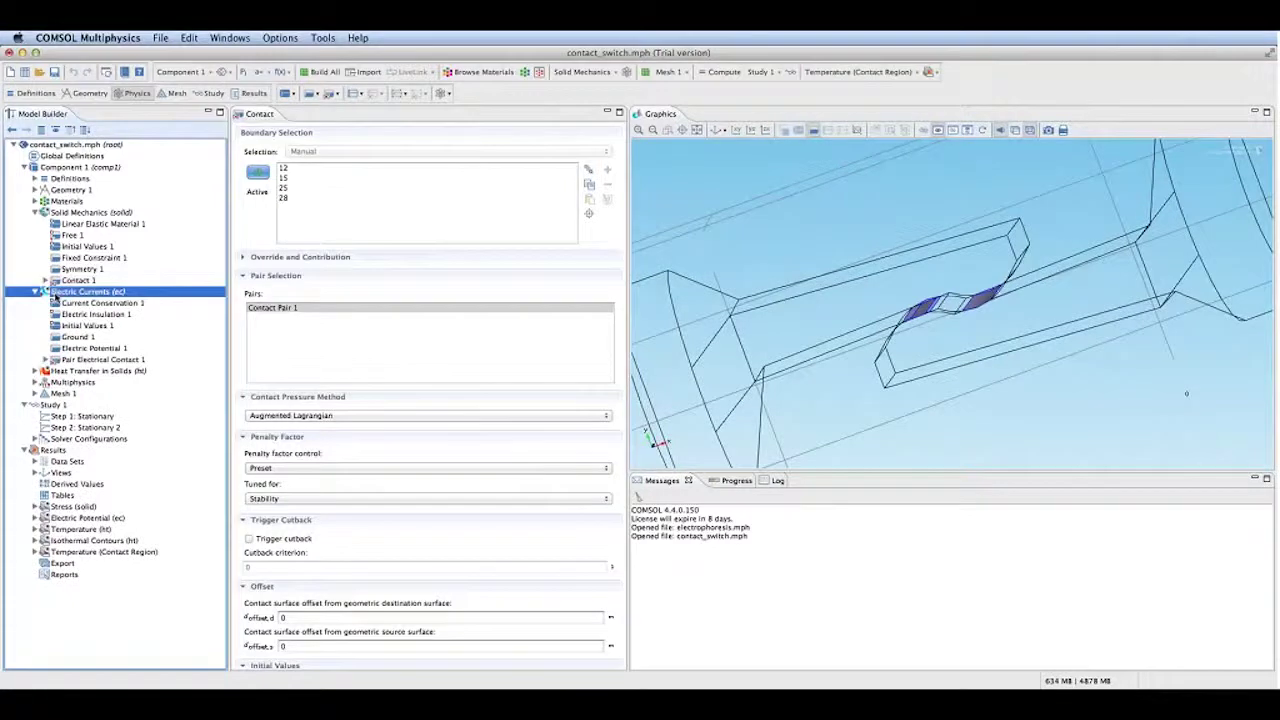
left_click(697, 130)
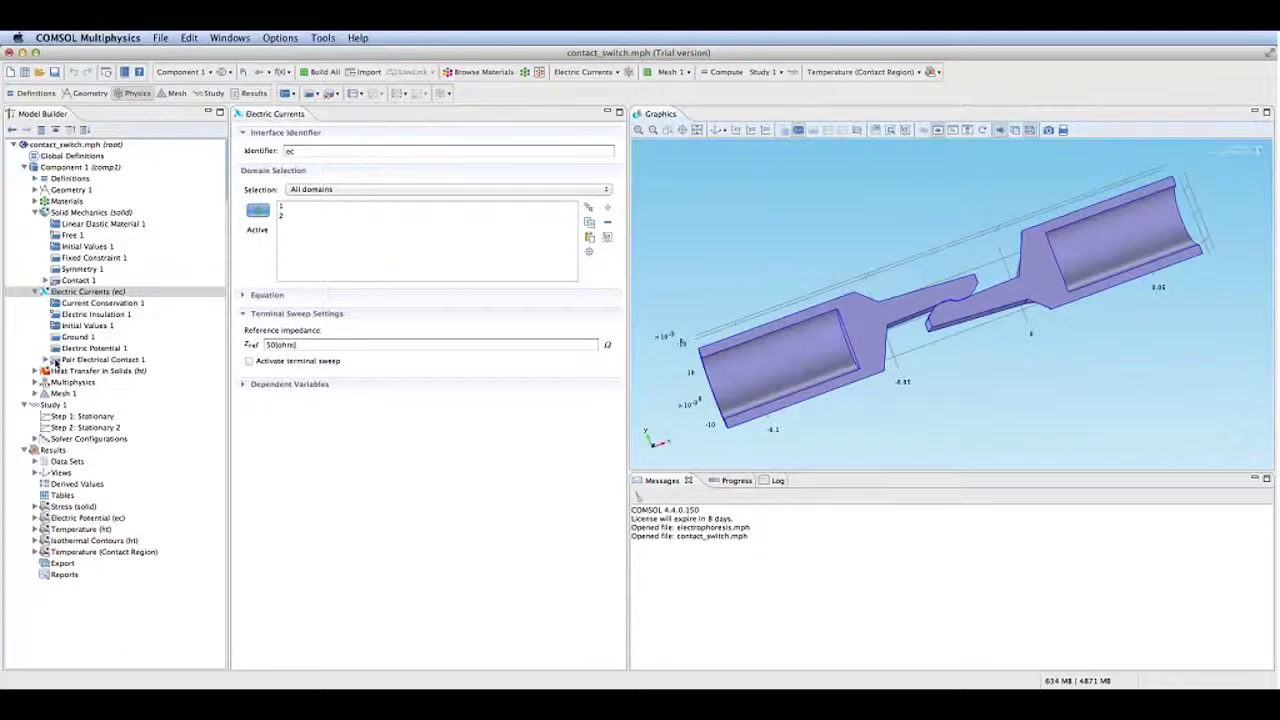
Compare the Pair Electrical Contact 1 settings with those of Contact 1 in Solid Mechanics
left_click(58, 360)
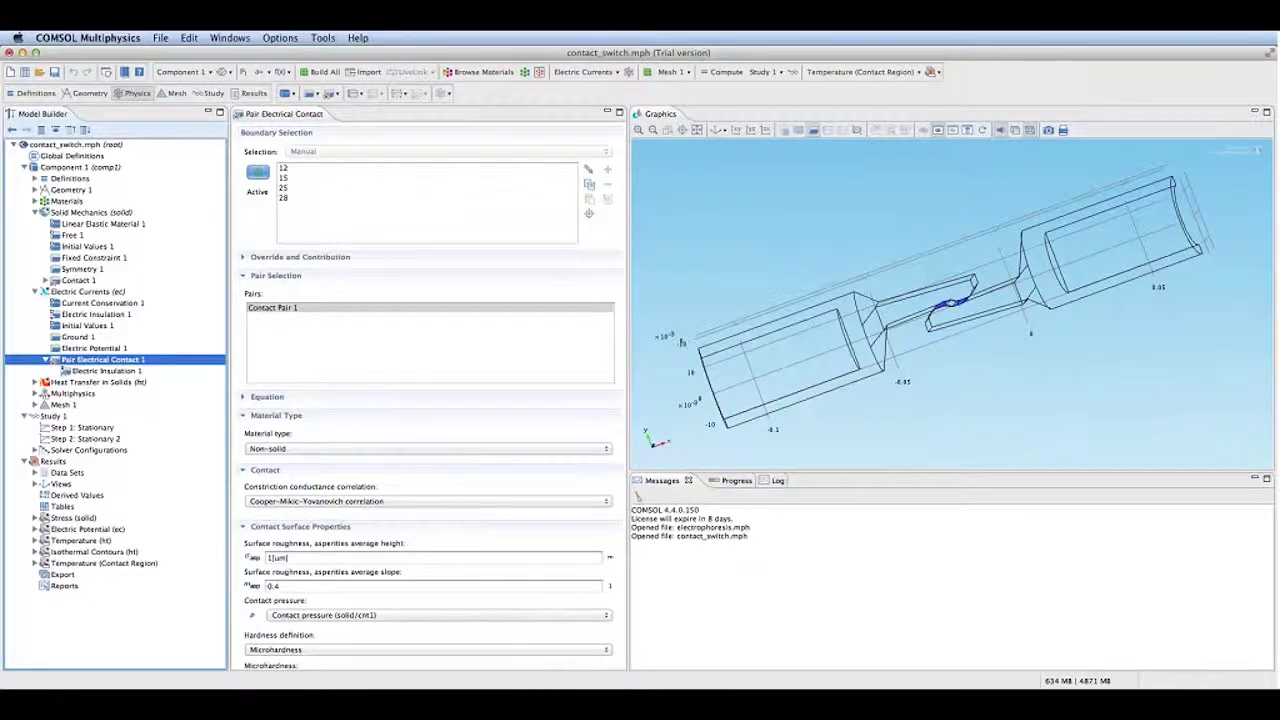
left_click(78, 280)
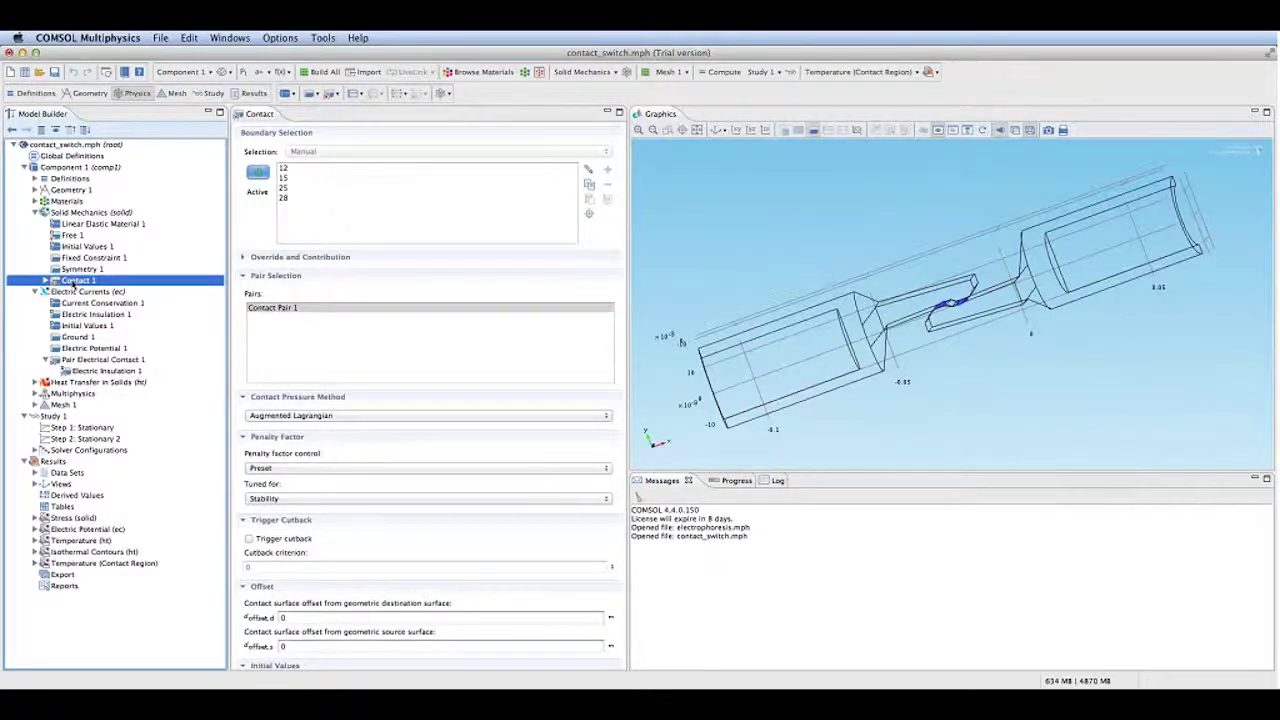
left_click(100, 359)
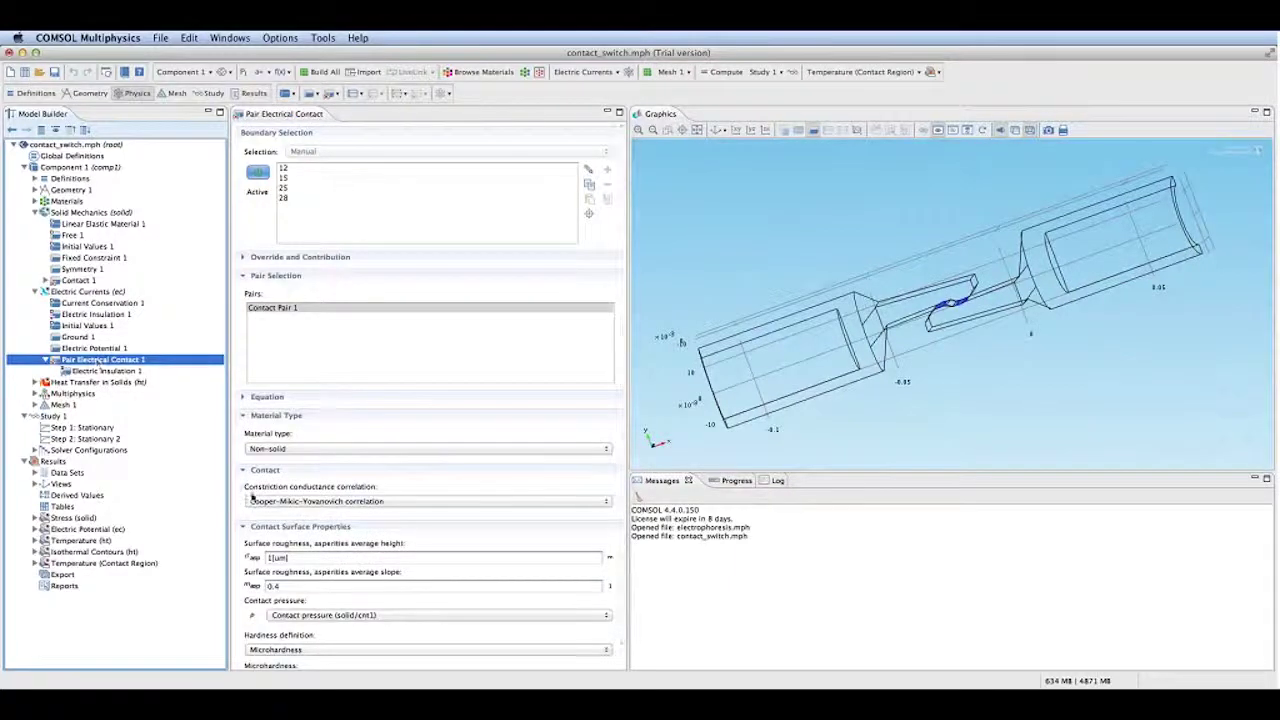
Check the contact pressure source options in Pair Electrical Contact 1, keeping Contact pressure (solid/cnt1), and revisit the Solid Mechanics interface
left_click(278, 414)
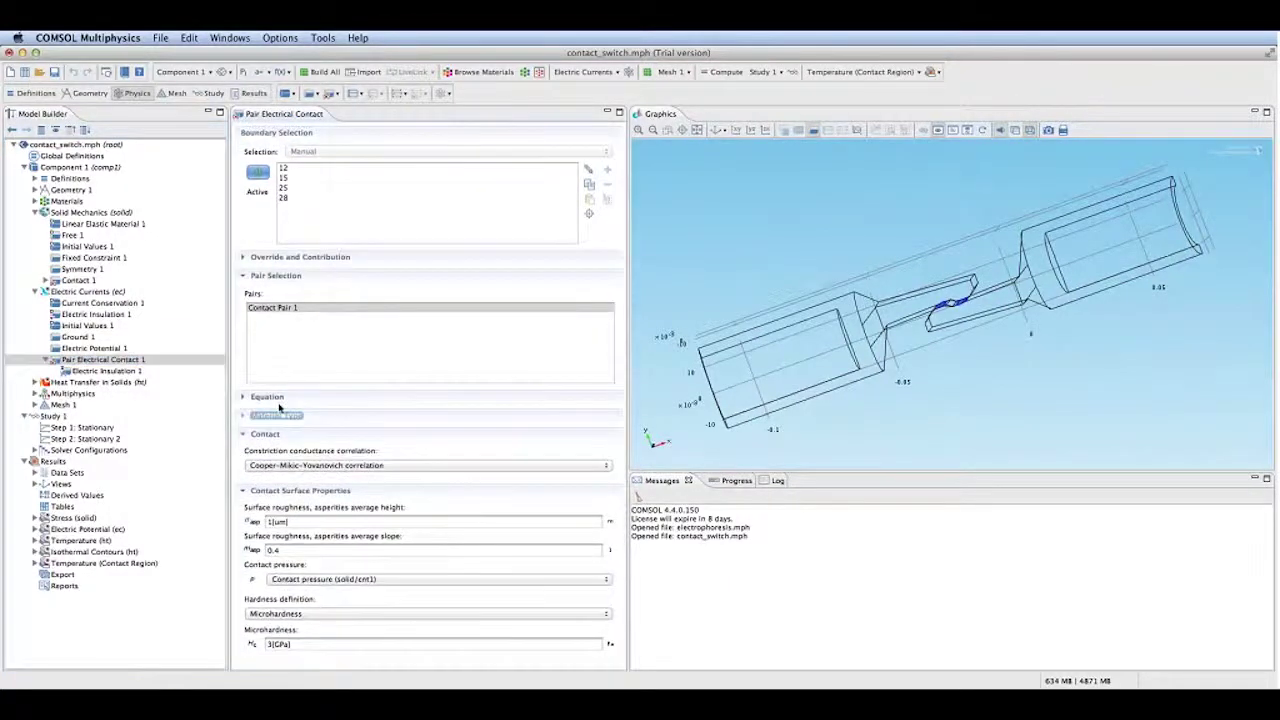
left_click(265, 434)
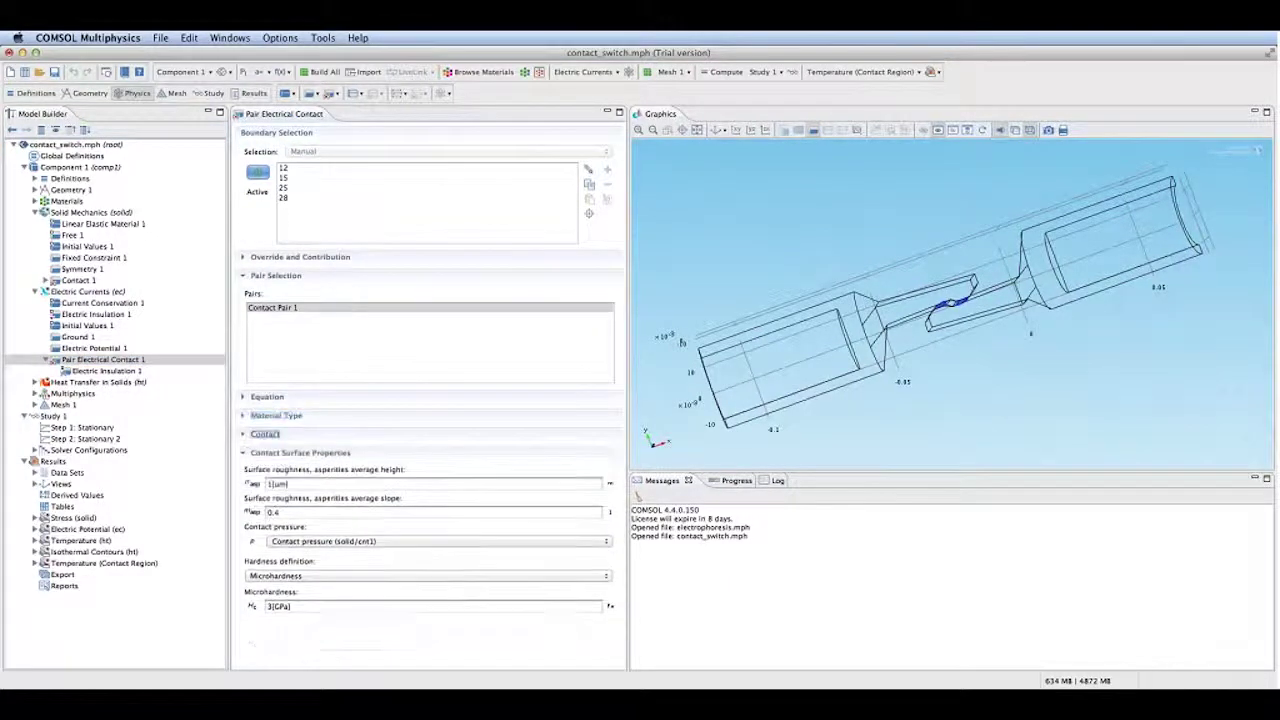
left_click(107, 362)
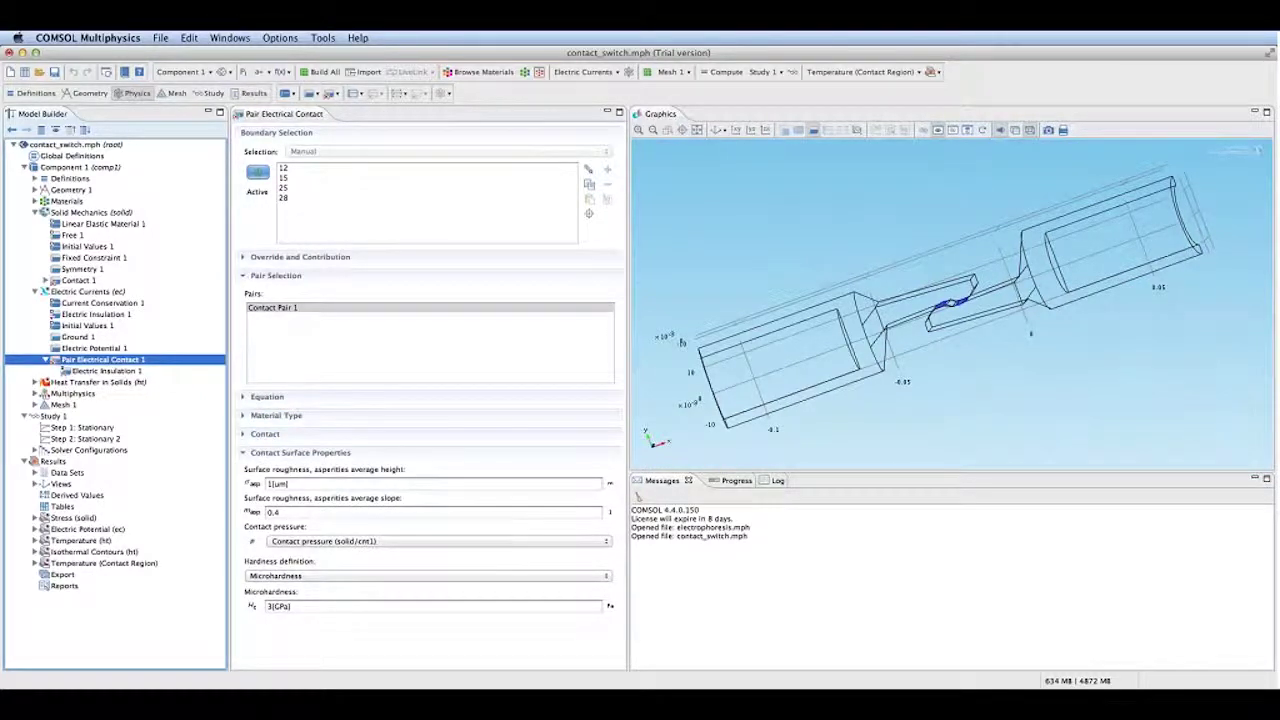
left_click(291, 544)
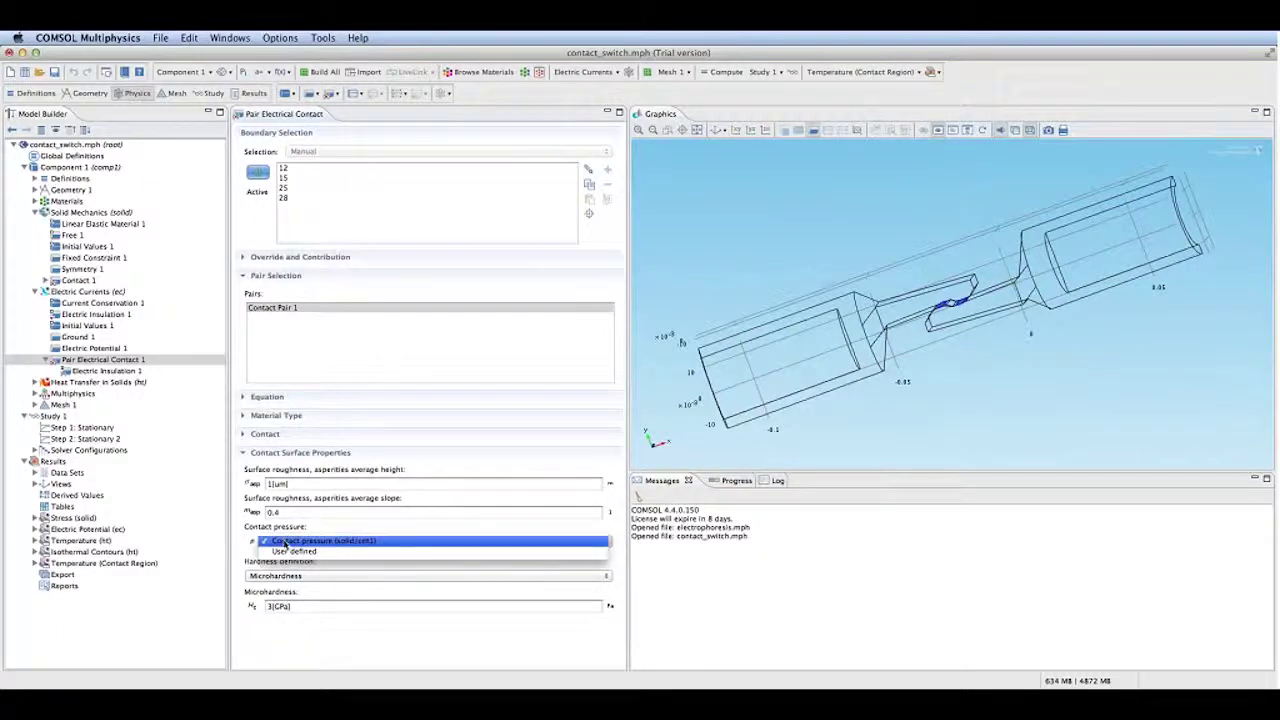
left_click(336, 543)
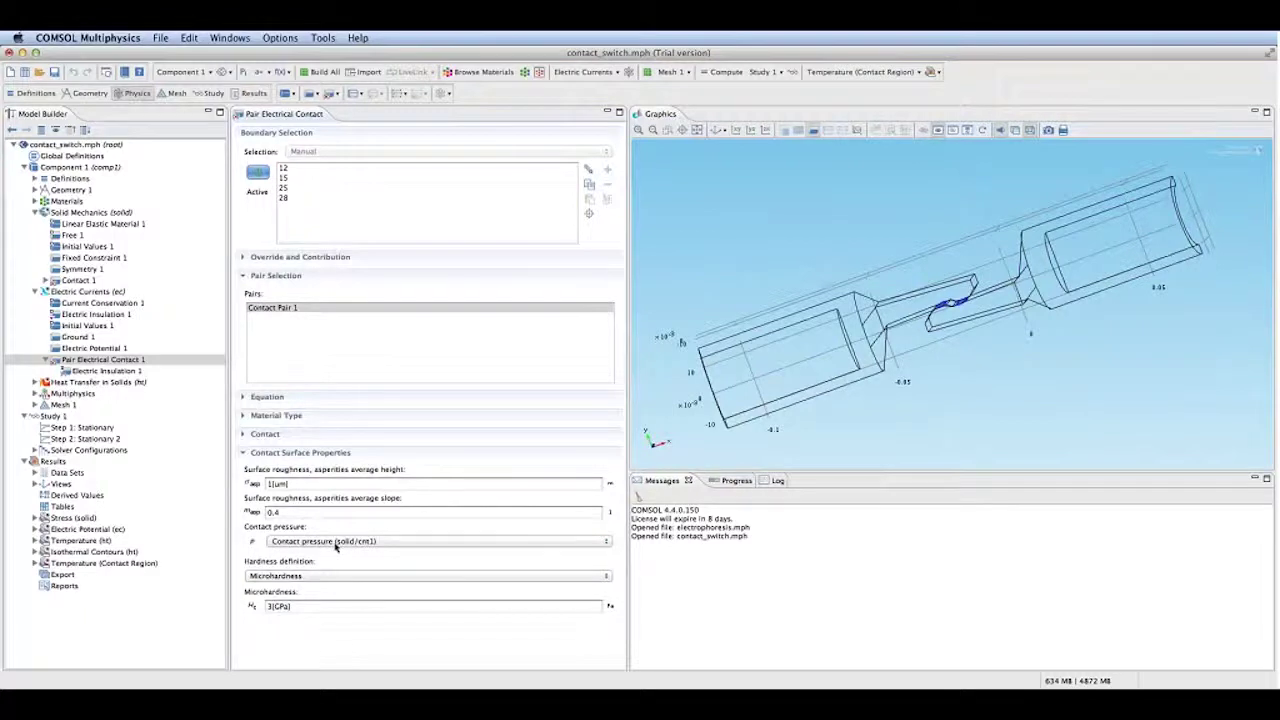
left_click(126, 213)
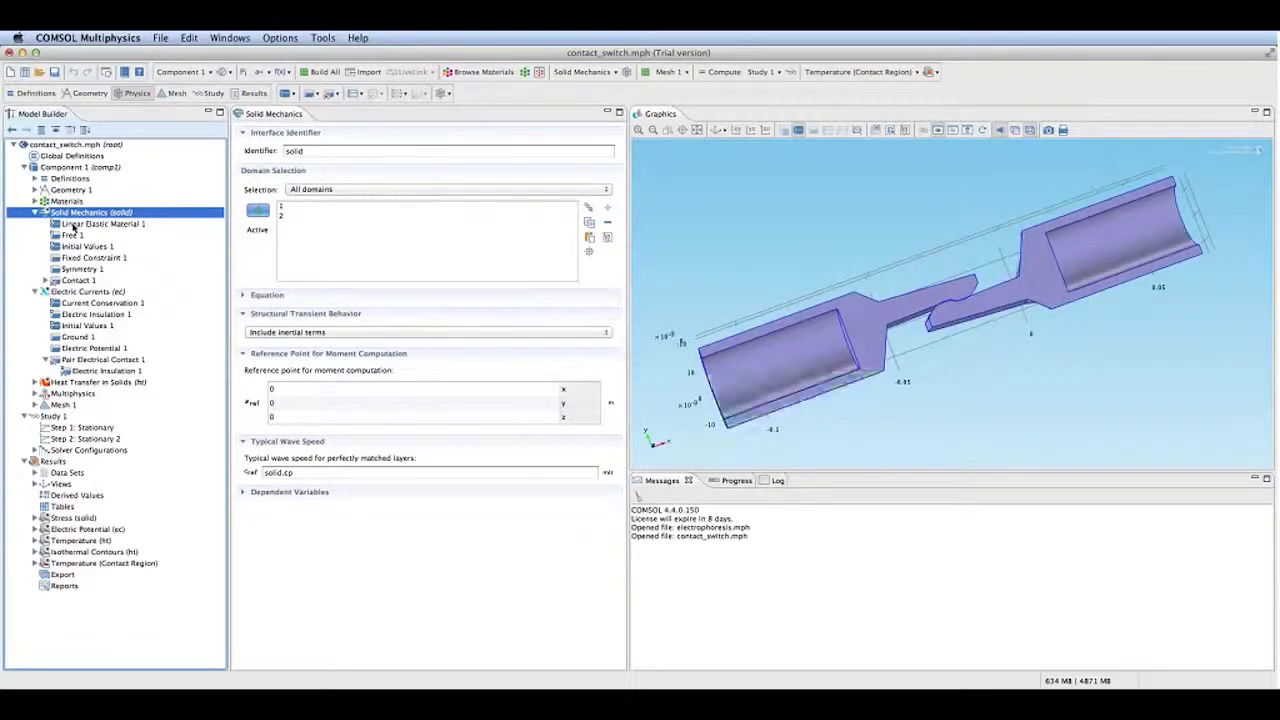
Open Pair Thermal Contact 1 under Heat Transfer in Solids and check its contact pressure options, keeping Contact pressure (solid/cnt1)
left_click(35, 382)
left_click(38, 450)
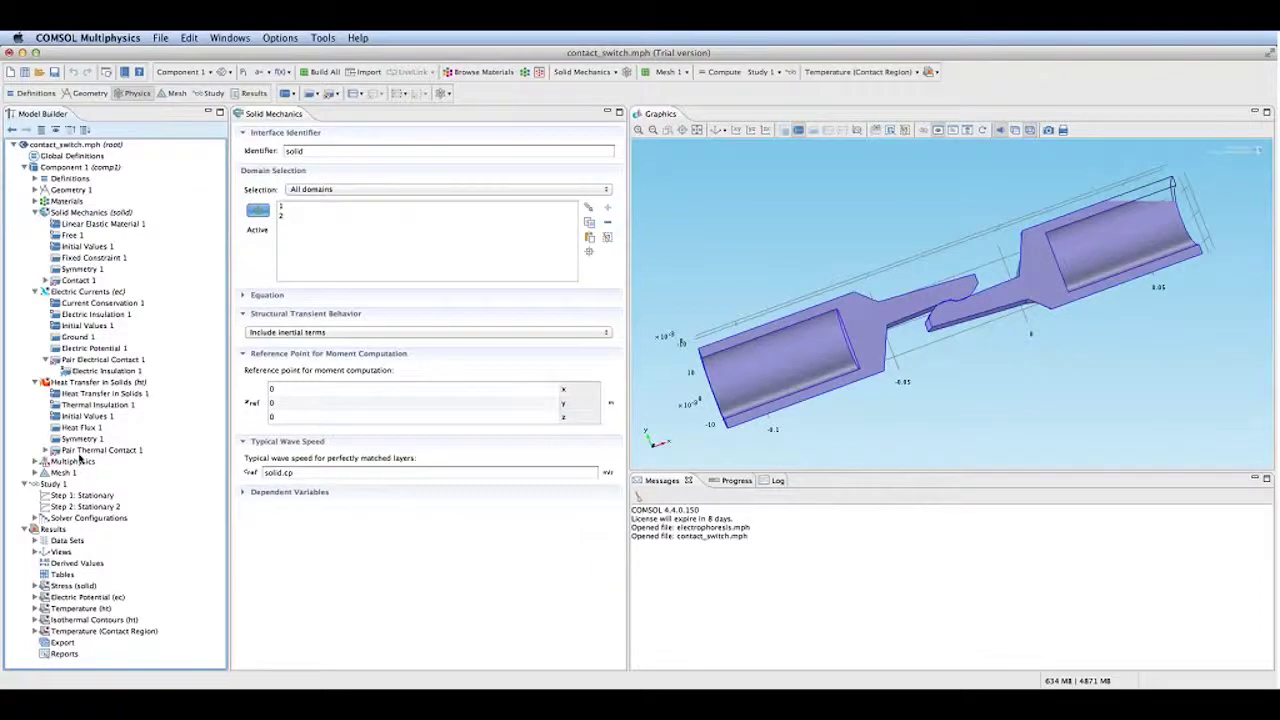
left_click(42, 451)
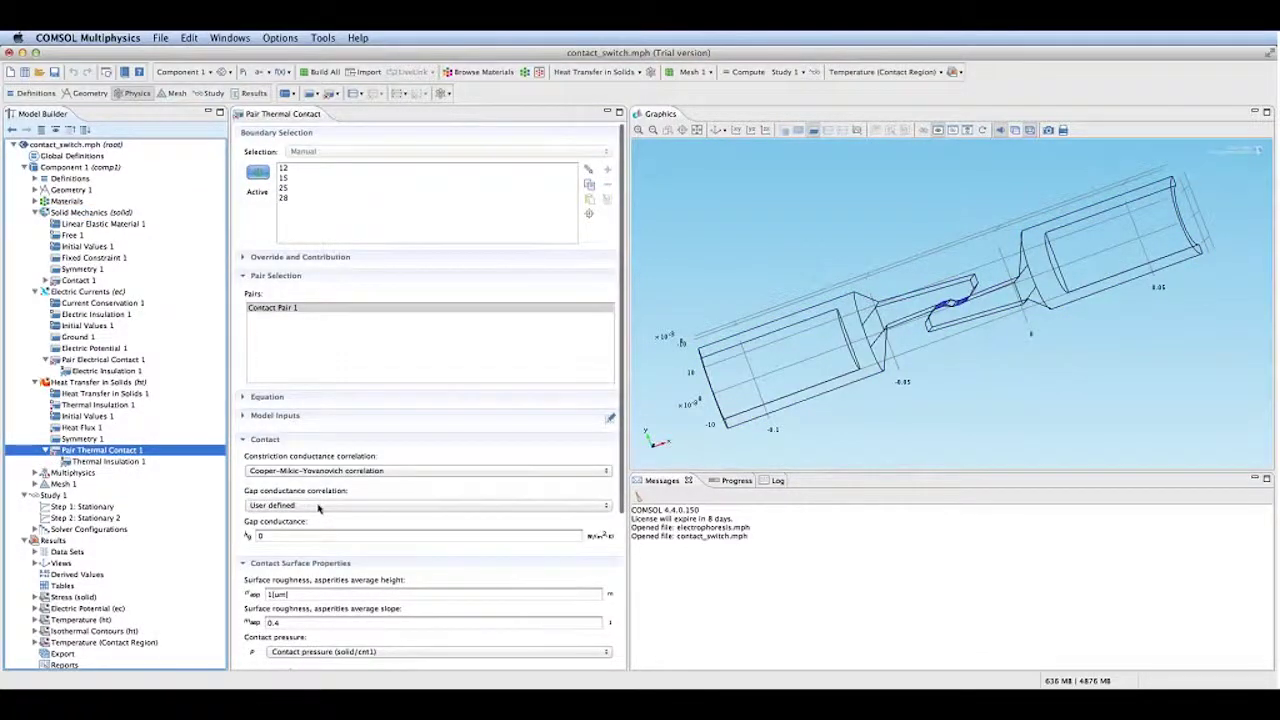
scroll(318, 508, "down", 5)
left_click(318, 436)
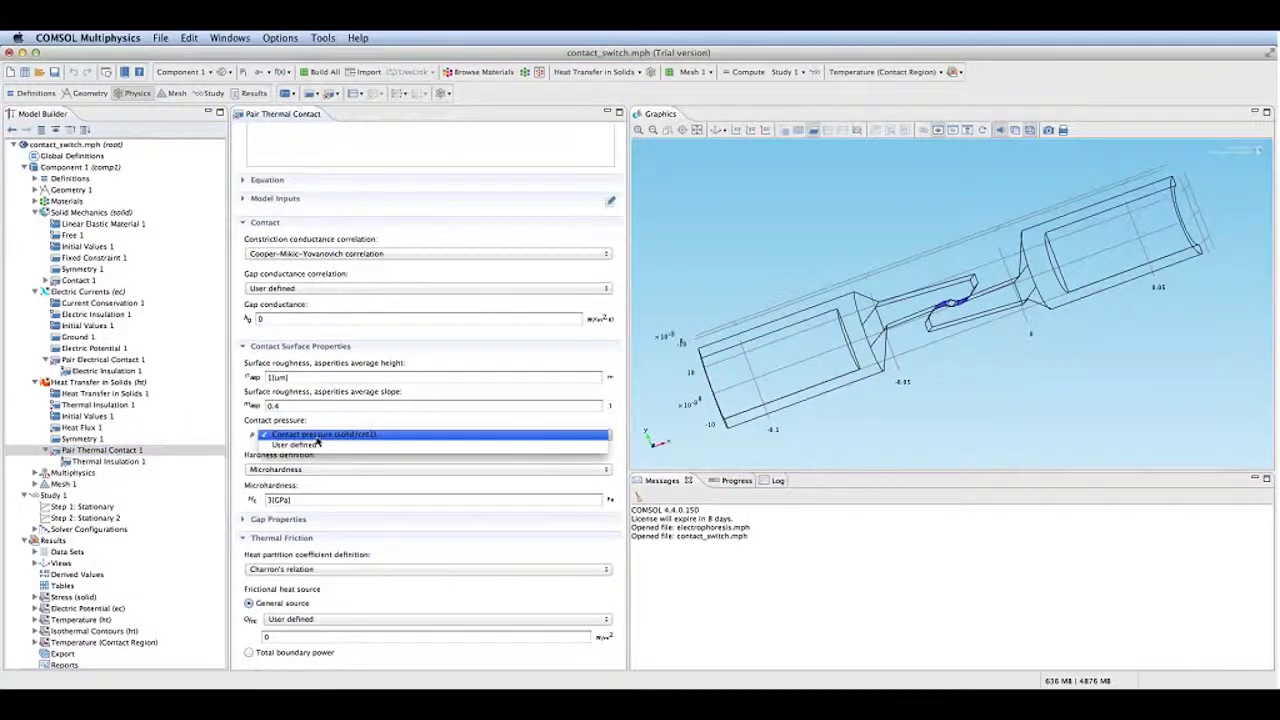
left_click(318, 436)
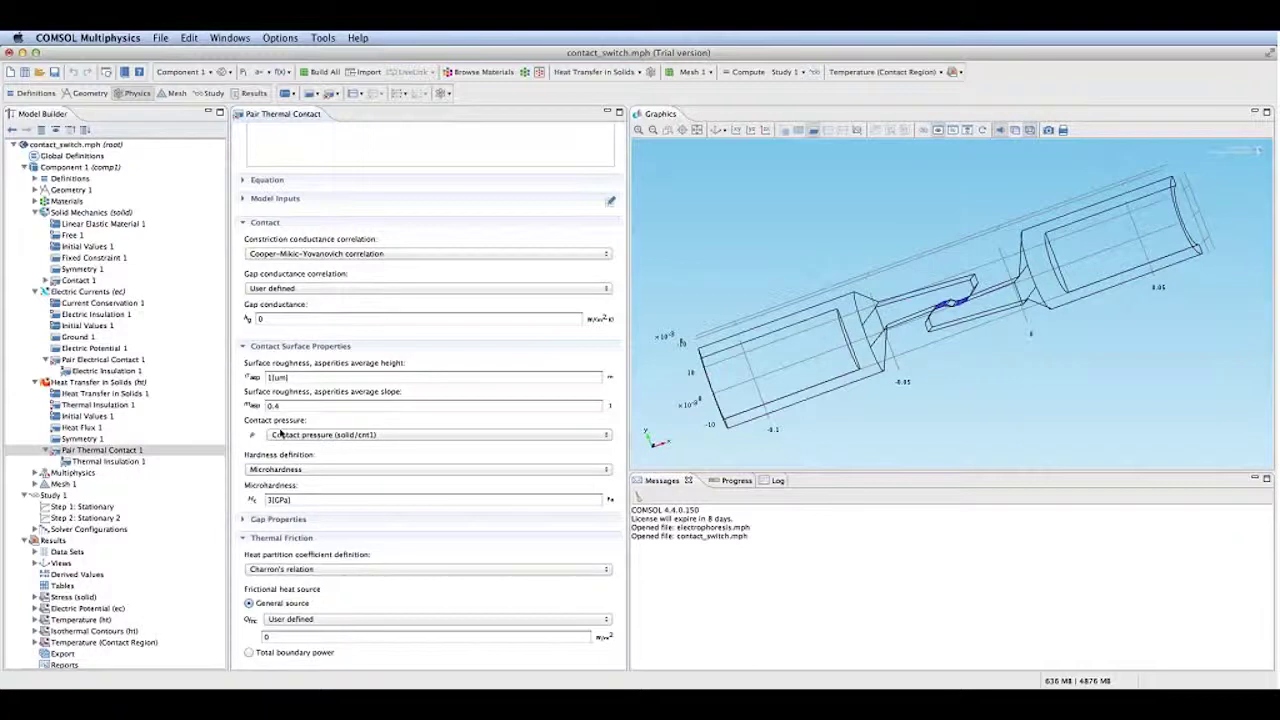
Open Electromagnetic Heat Source 1 among the multiphysics couplings and show its equation
left_click(46, 451)
left_click(46, 461)
left_click(68, 472)
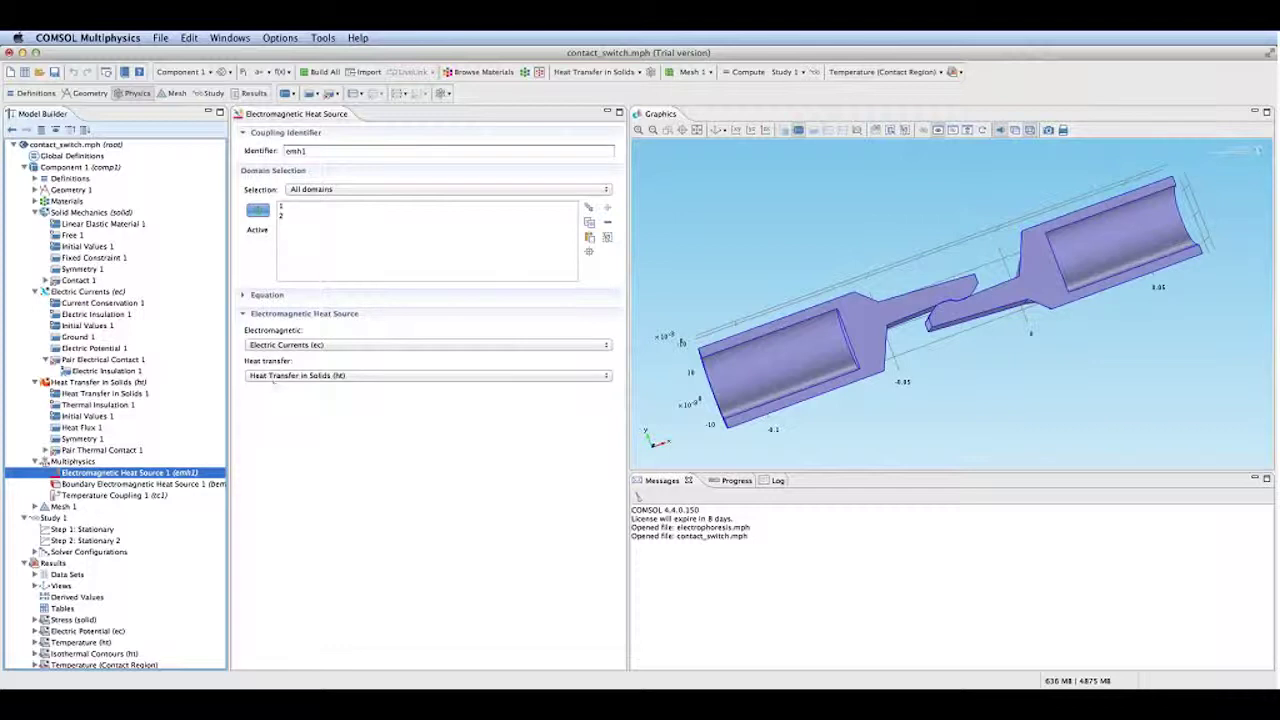
left_click(266, 294)
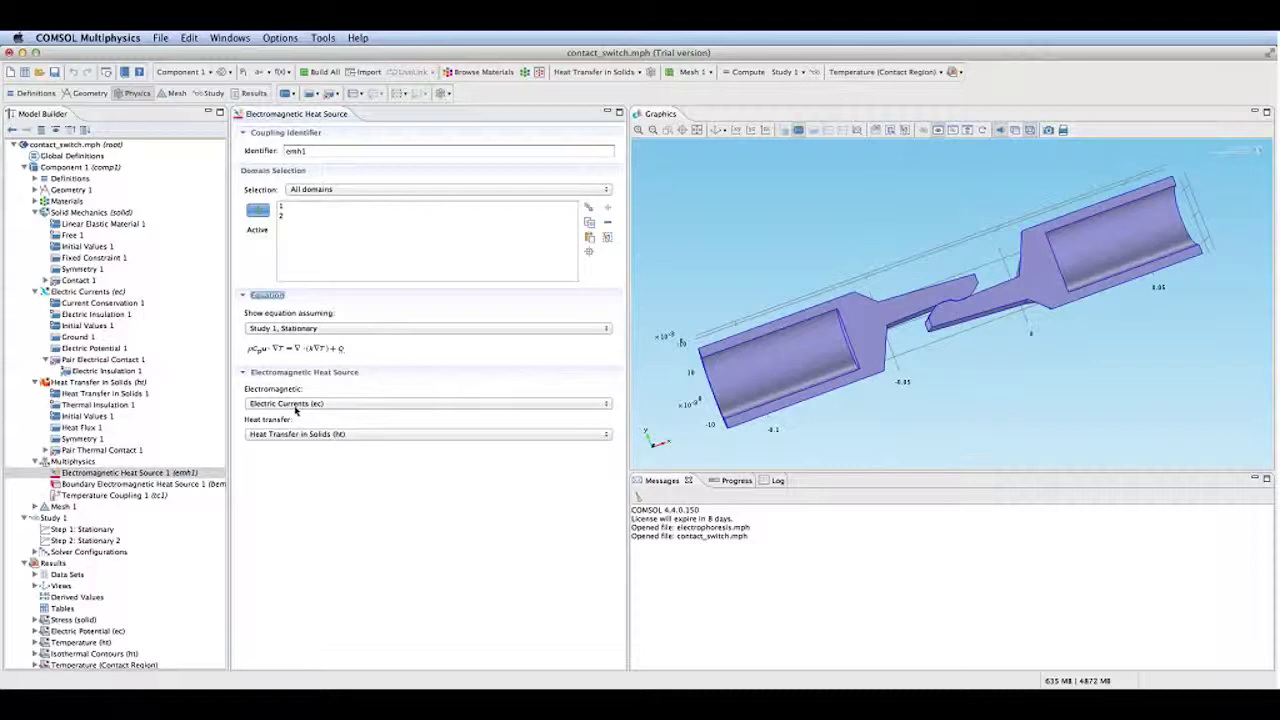
Compare the Heat Transfer in Solids 1 equation with Electromagnetic Heat Source 1, and revisit the two coupled physics interfaces
left_click(140, 394)
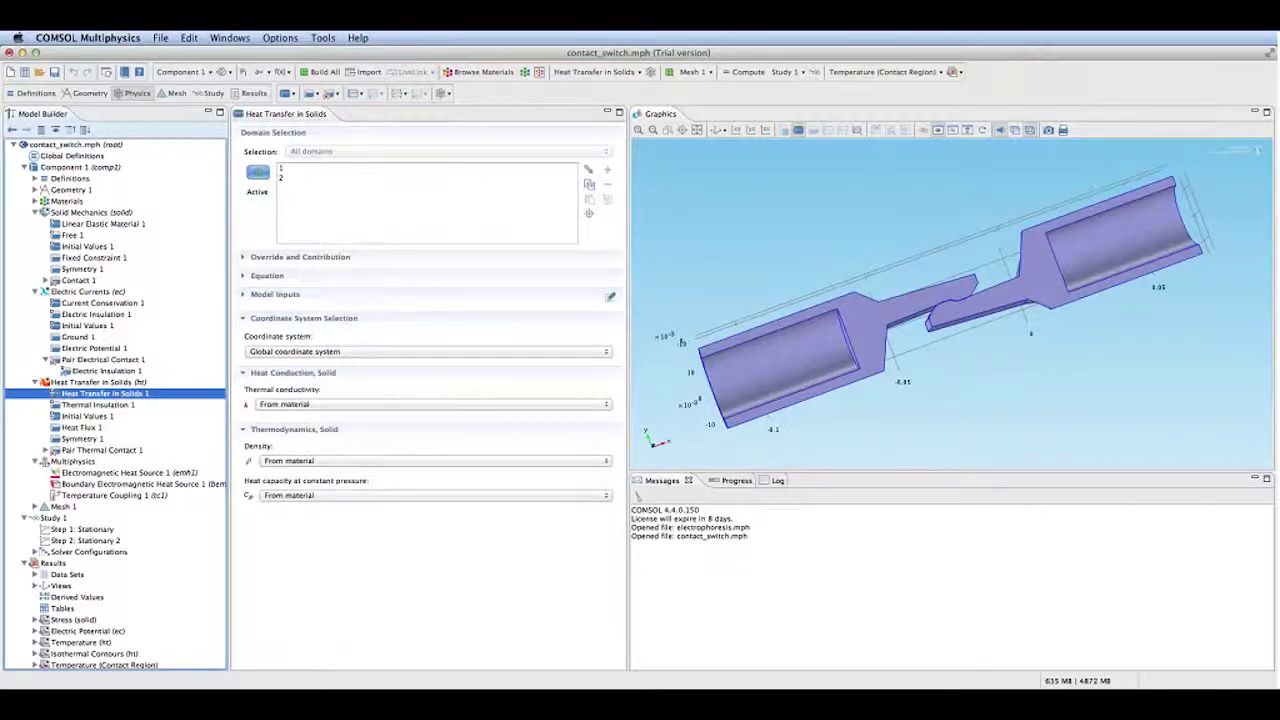
left_click(267, 275)
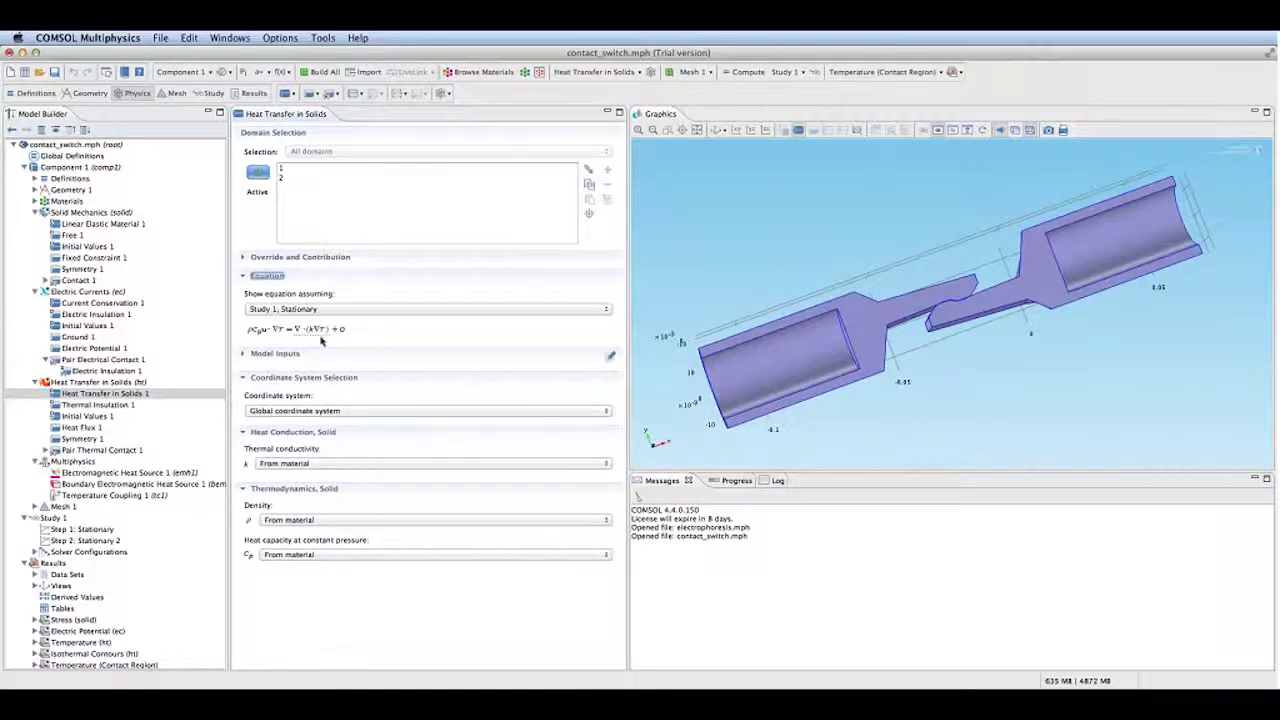
left_click(110, 473)
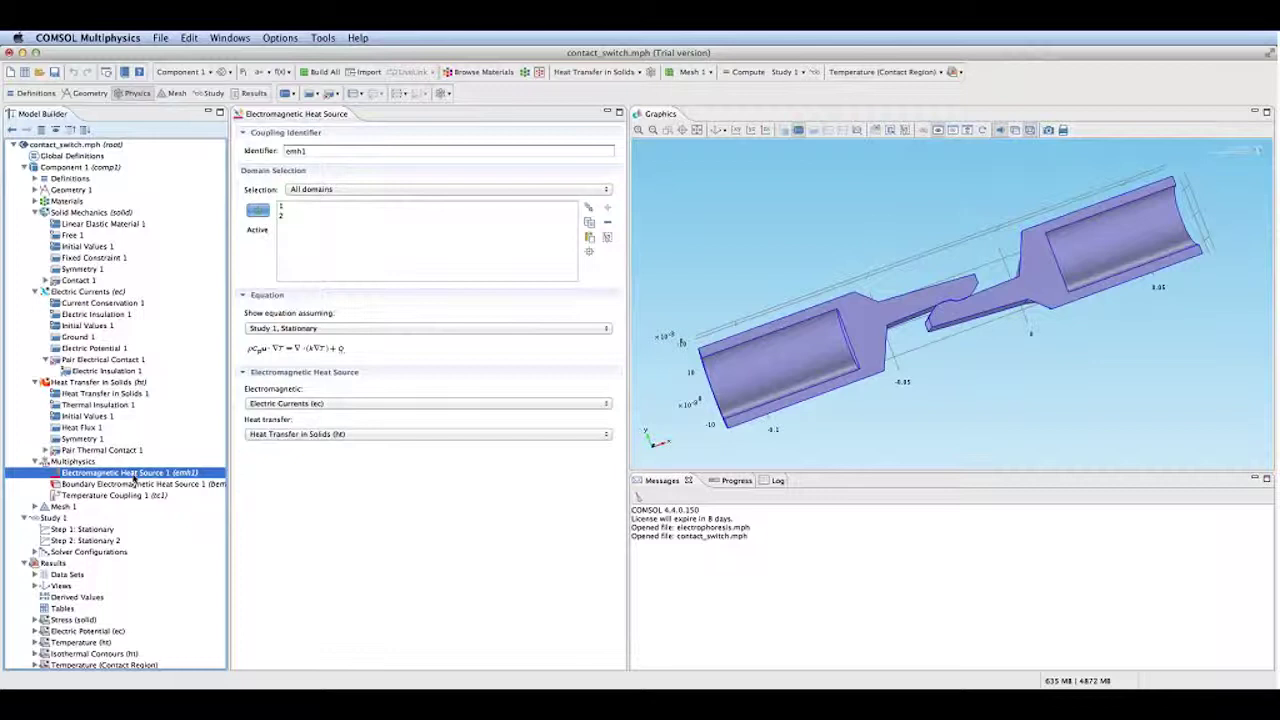
left_click(118, 383)
left_click(90, 291)
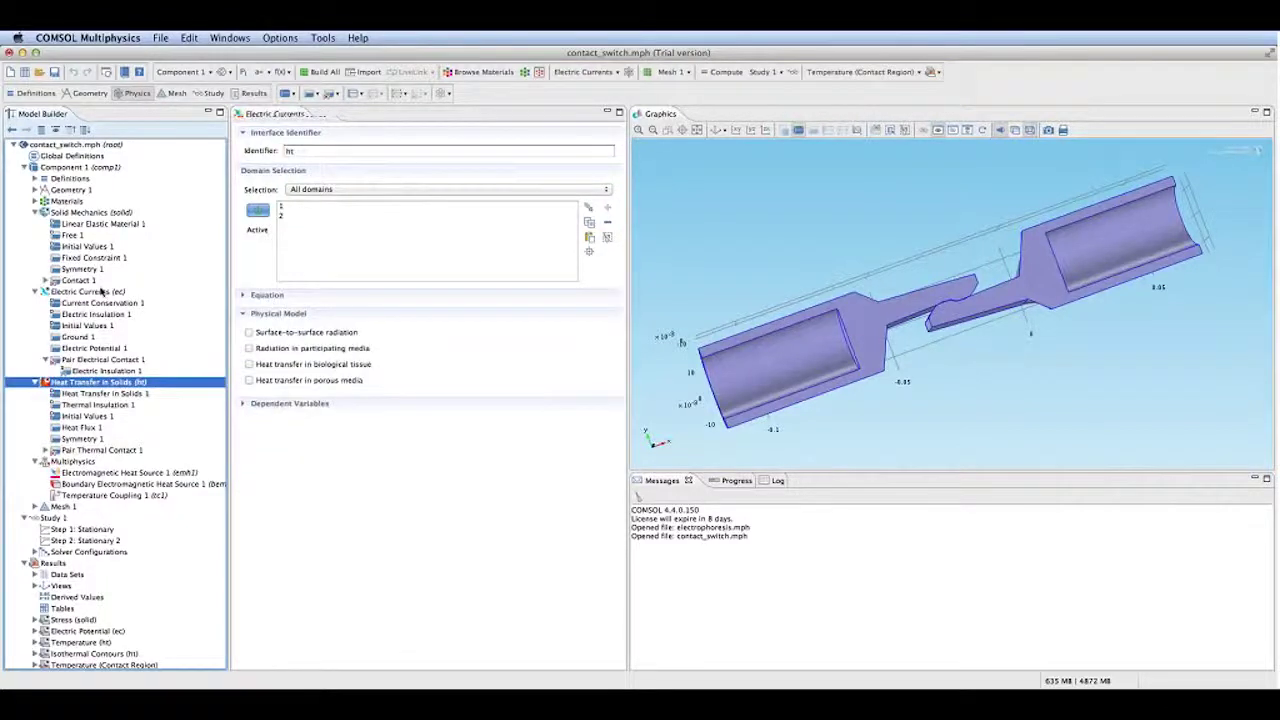
Collapse the Electric Currents, Heat Transfer in Solids and Multiphysics nodes, and check which physics the two stationary steps of Study 1 solve for
left_click(34, 291)
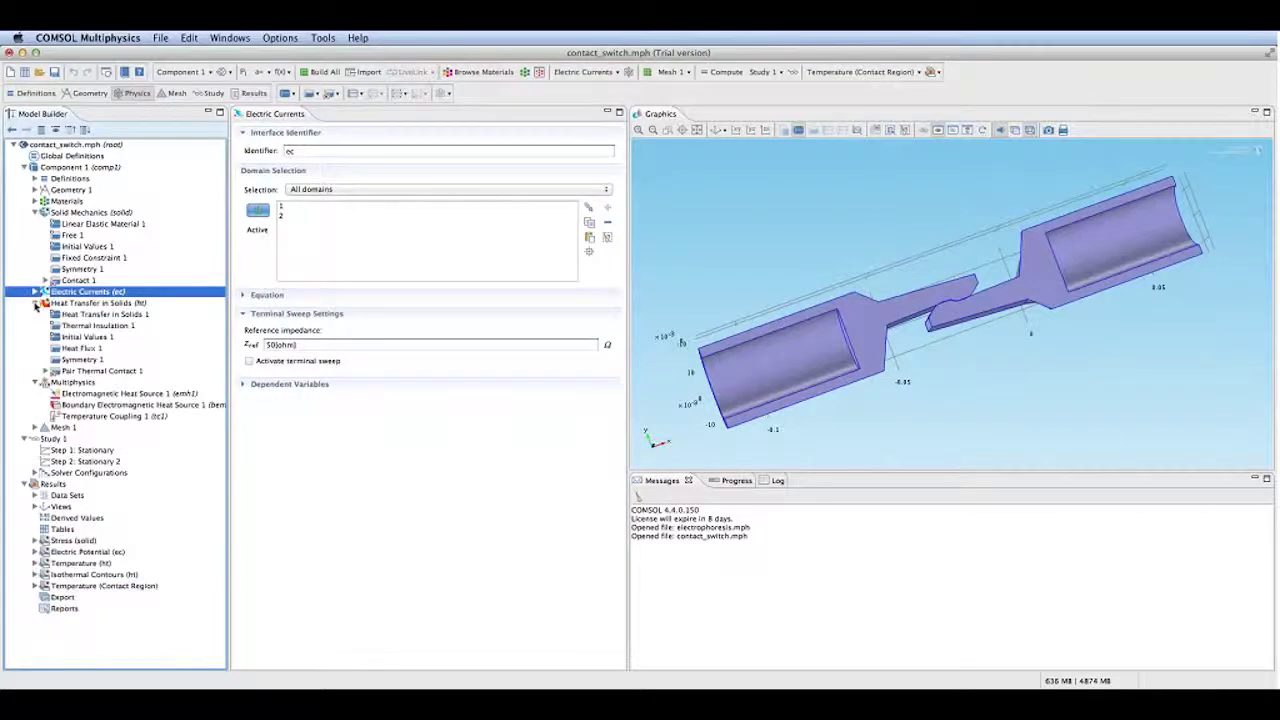
left_click(35, 302)
left_click(35, 314)
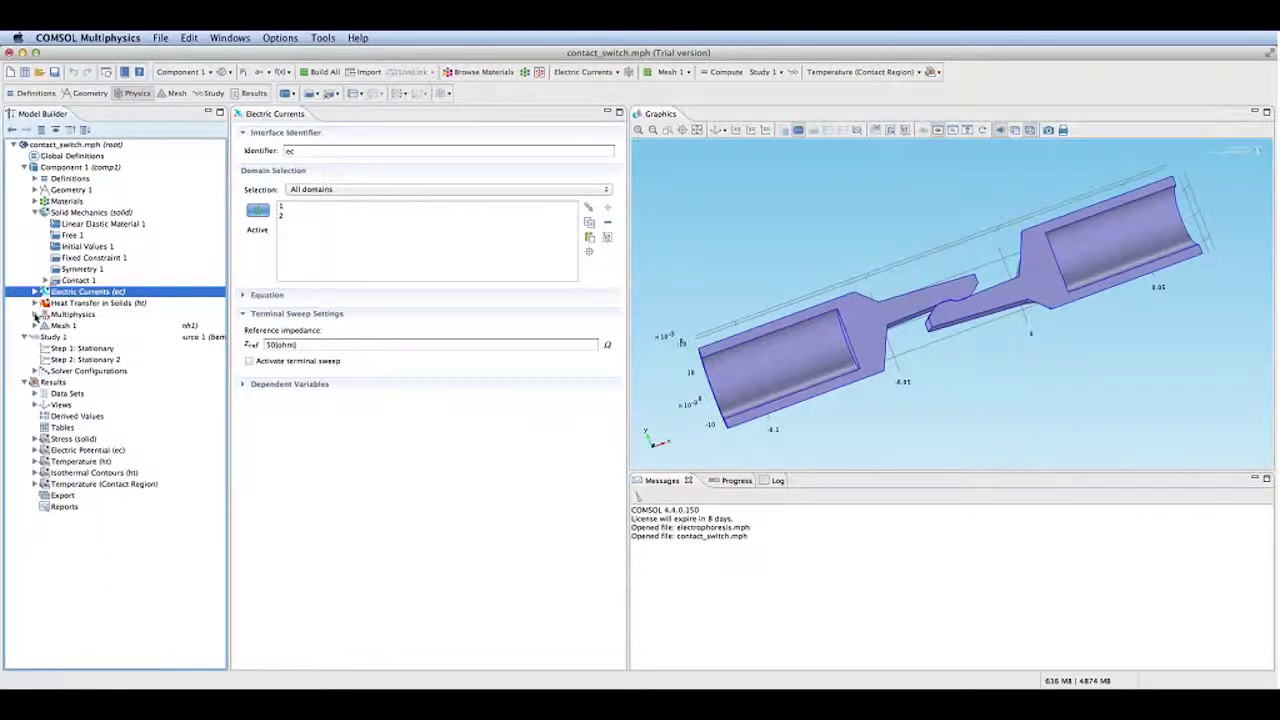
left_click(80, 348)
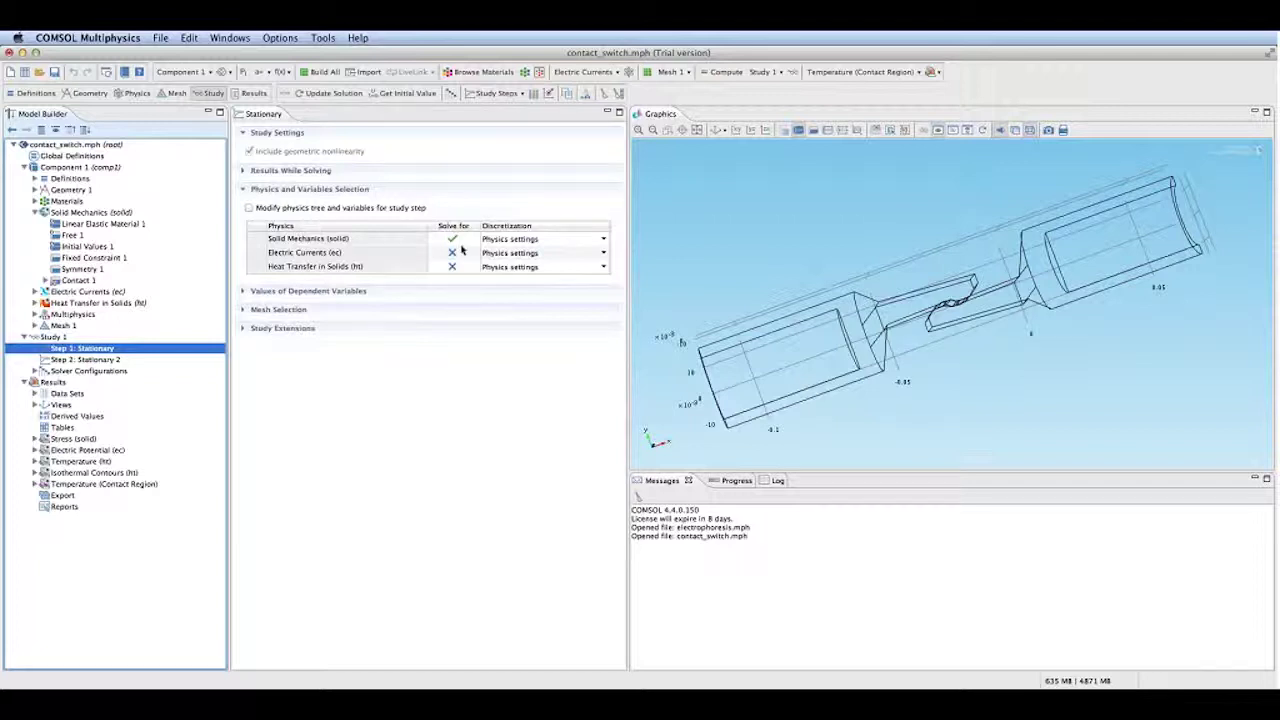
left_click(370, 240)
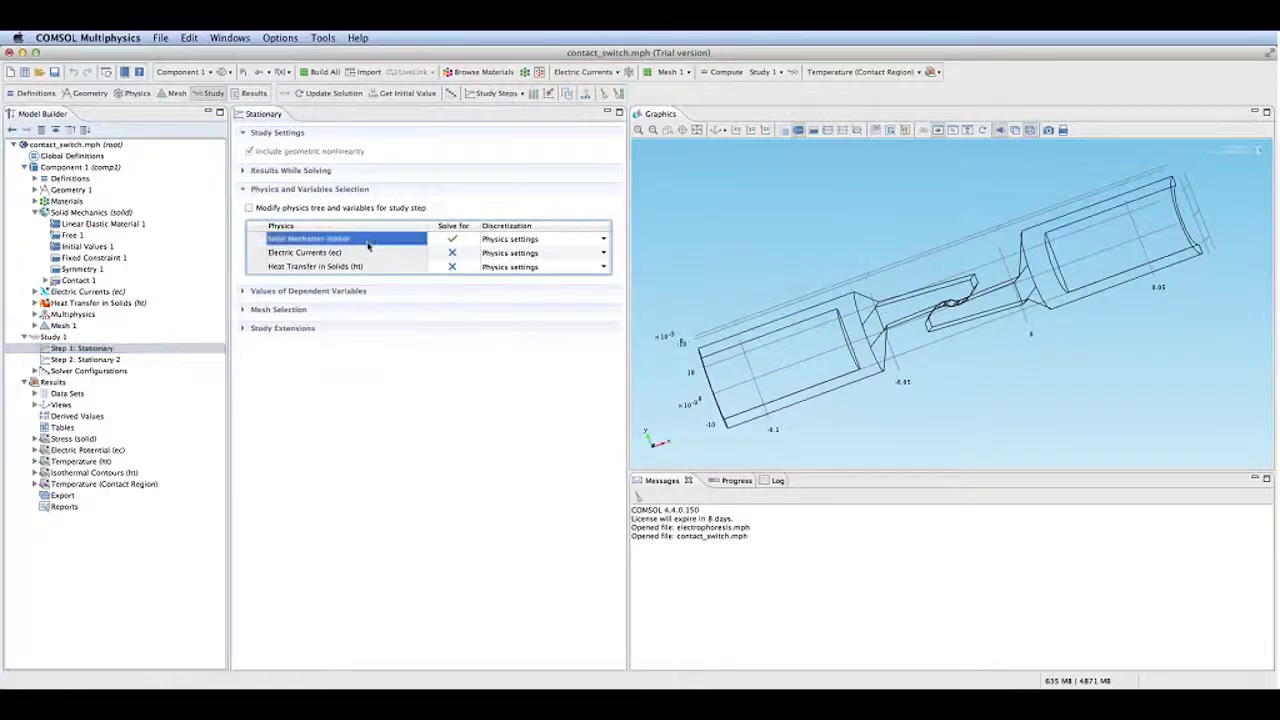
left_click(86, 352)
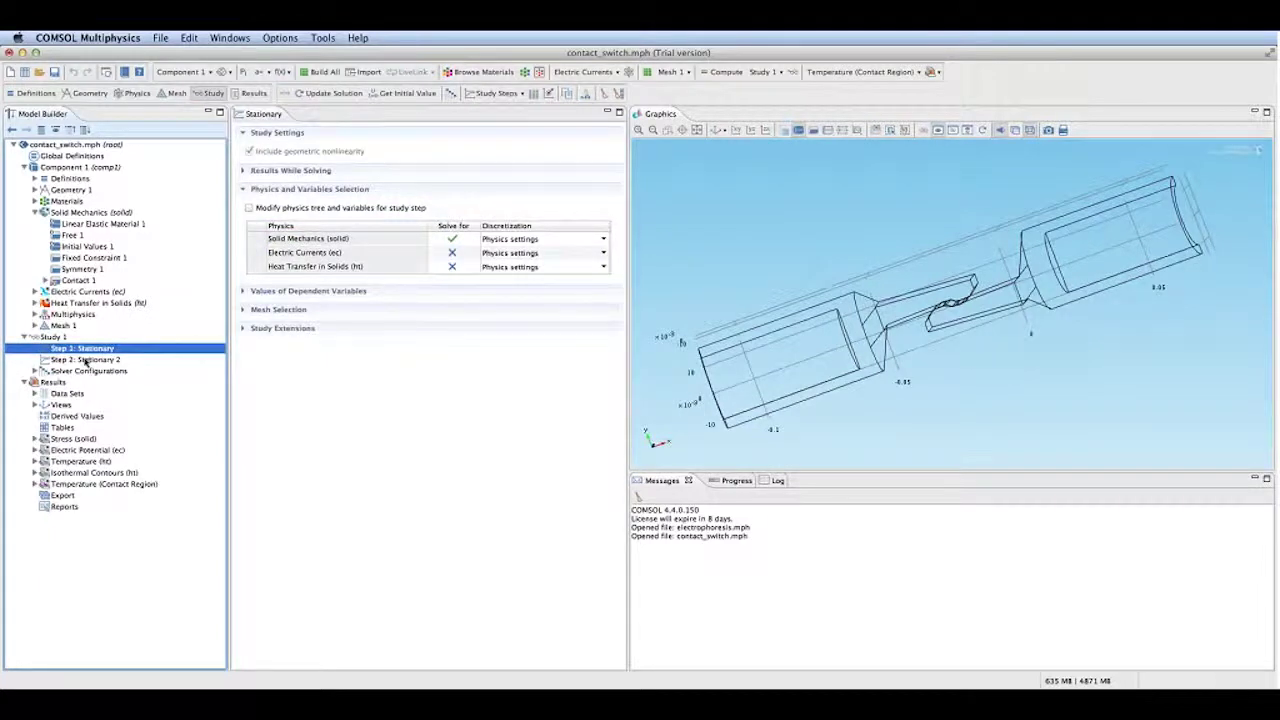
left_click(86, 360)
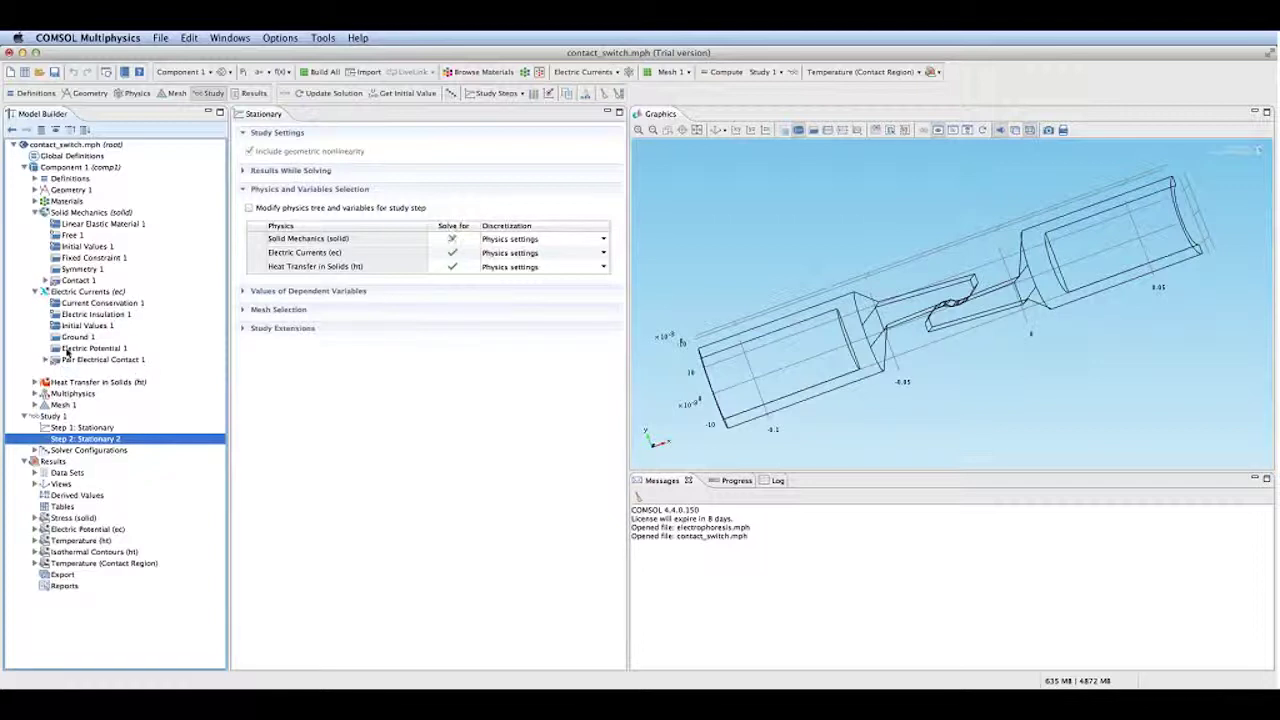
Examine the Ground 1 and Electric Potential 1 boundaries on the switch with wireframe rendering turned off
left_click(85, 337)
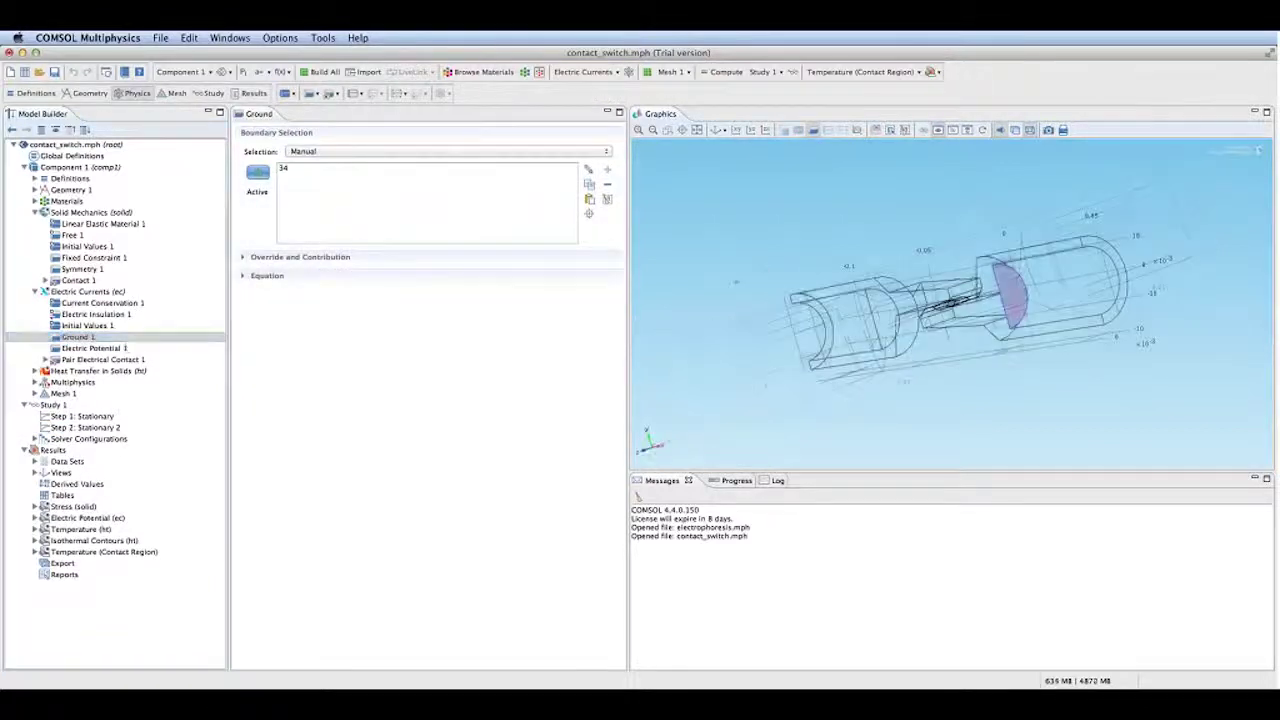
left_click(892, 134)
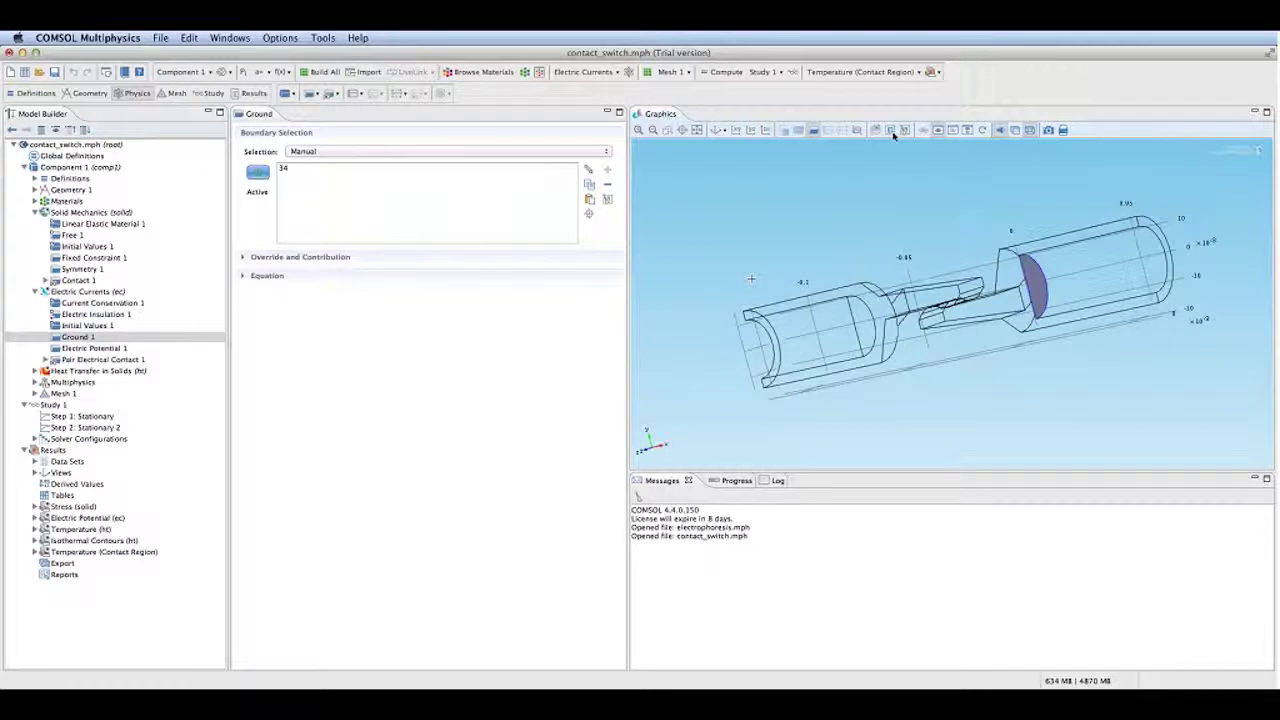
left_click(1030, 131)
mouse_move(1105, 408)
left_mouse_down()
mouse_move(1040, 375)
mouse_move(1060, 396)
mouse_move(1146, 365)
left_mouse_up()
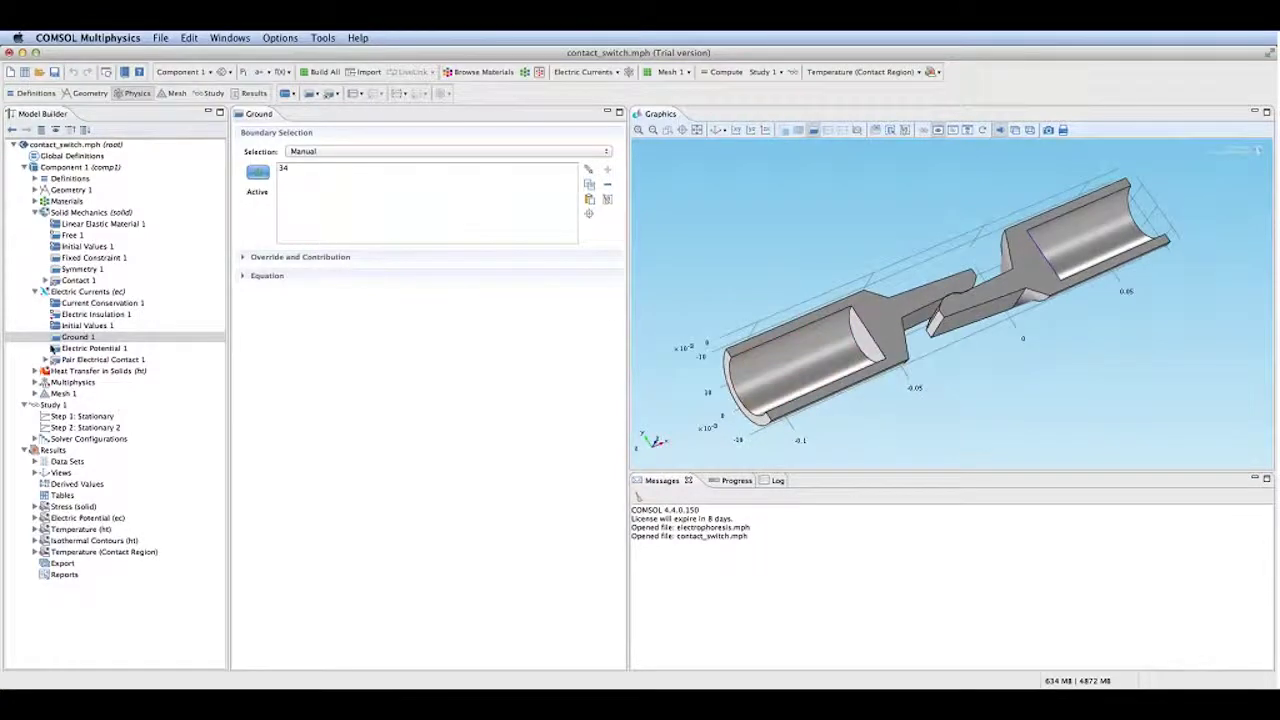
left_click(94, 348)
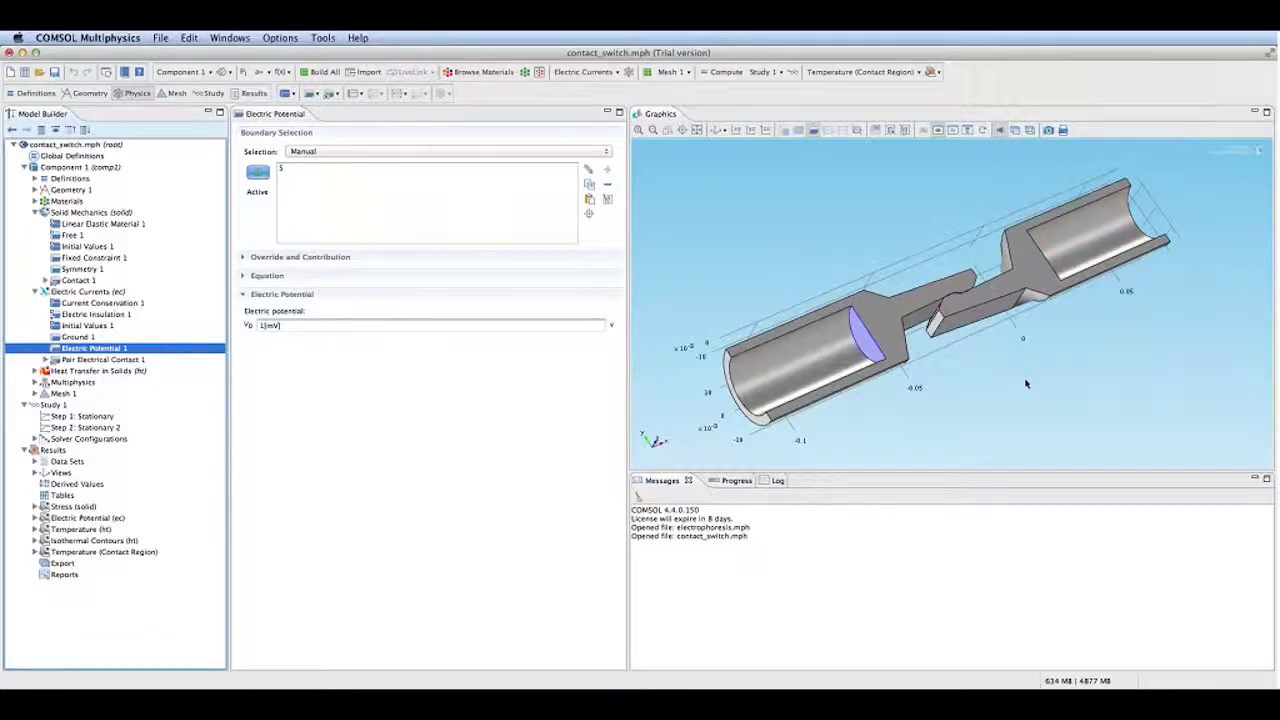
Compare the physics solved for in Step 2: Stationary 2 with those in Step 1: Stationary
left_click(85, 427)
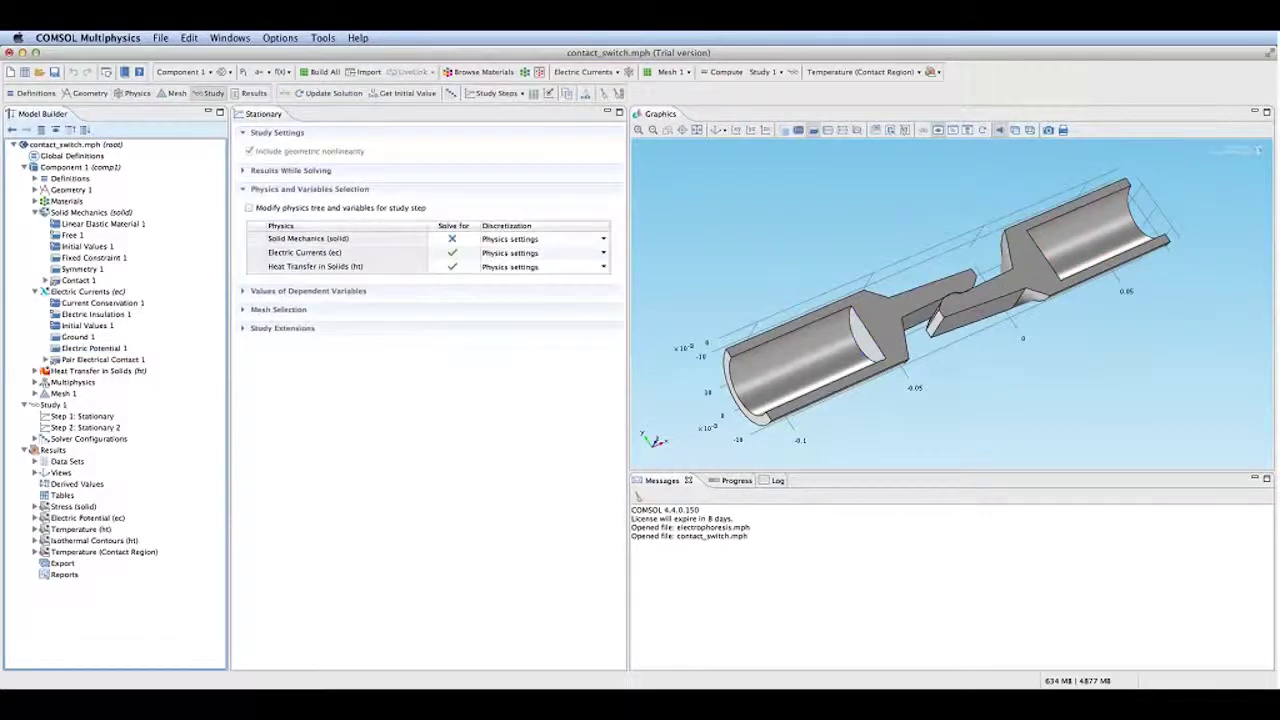
left_click(305, 254)
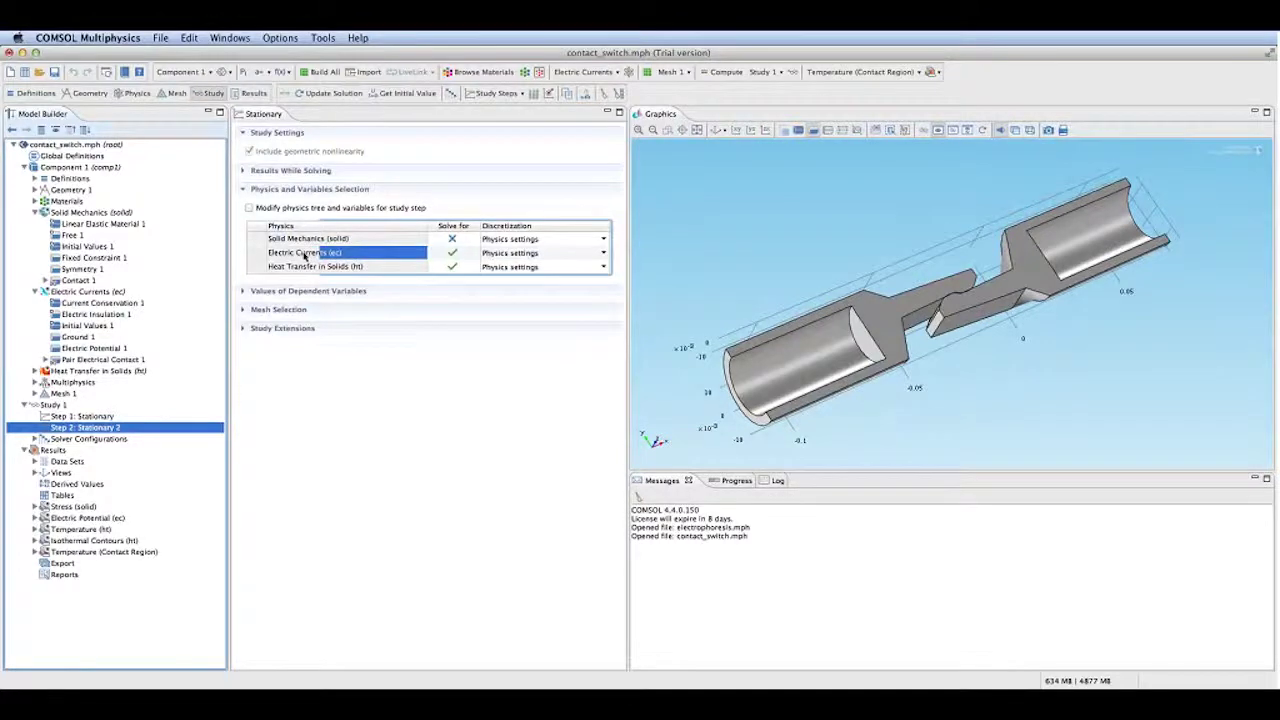
left_click(306, 267)
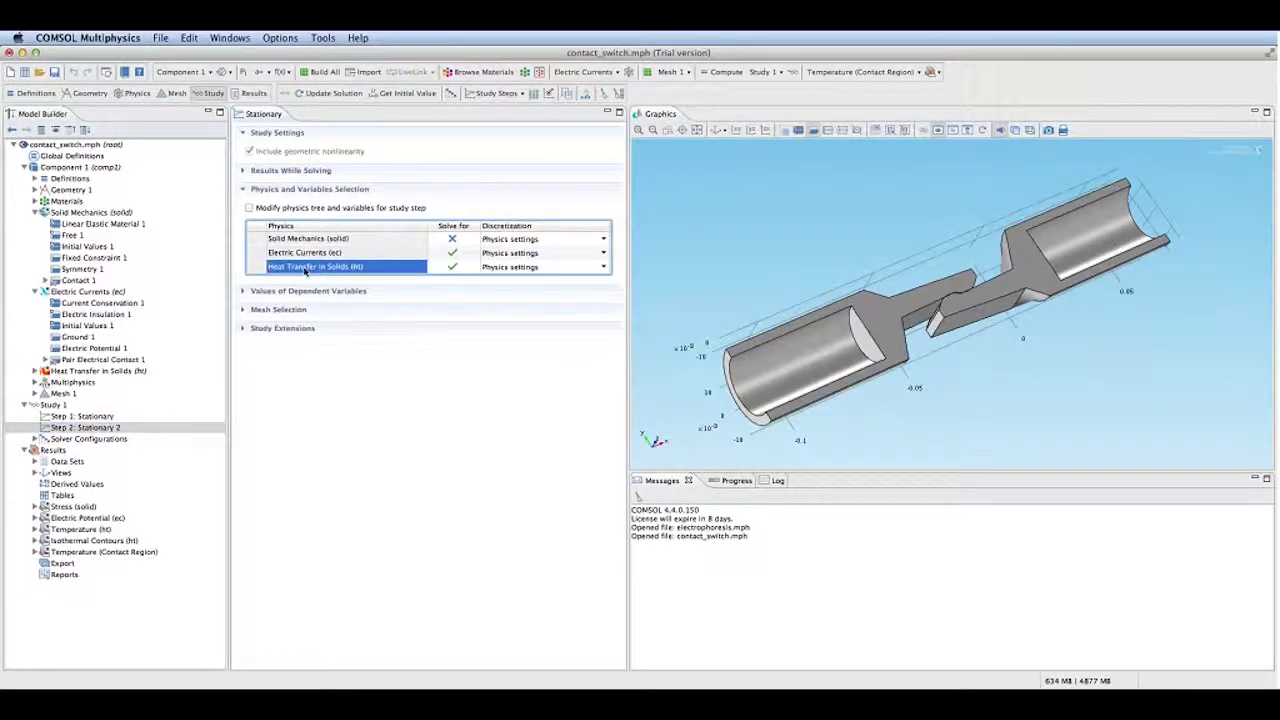
left_click(313, 242)
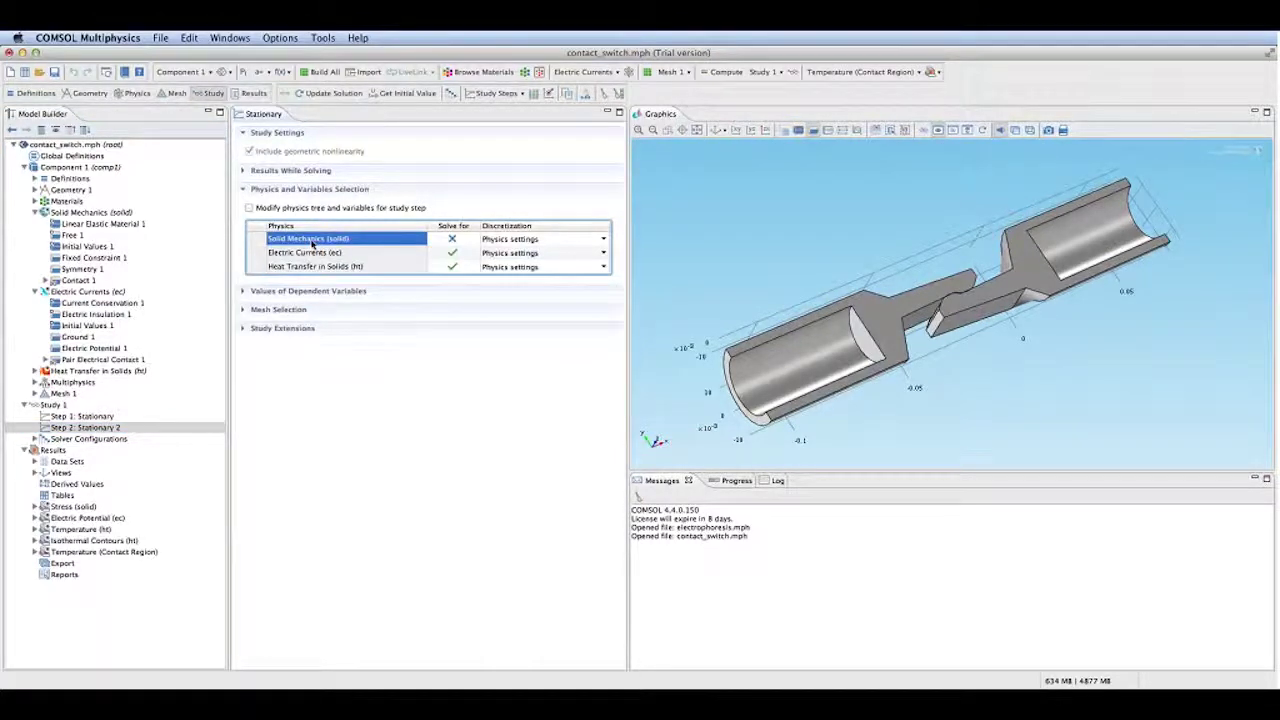
left_click(58, 405)
left_click(62, 416)
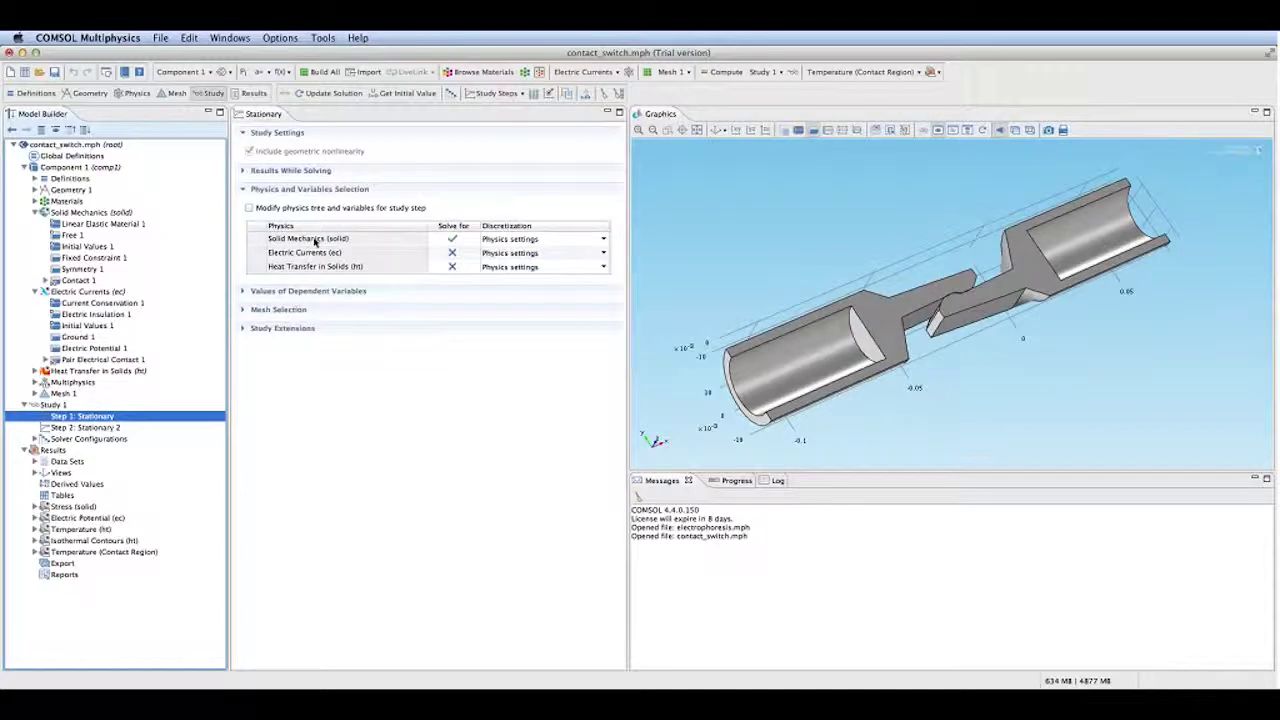
left_click(88, 428)
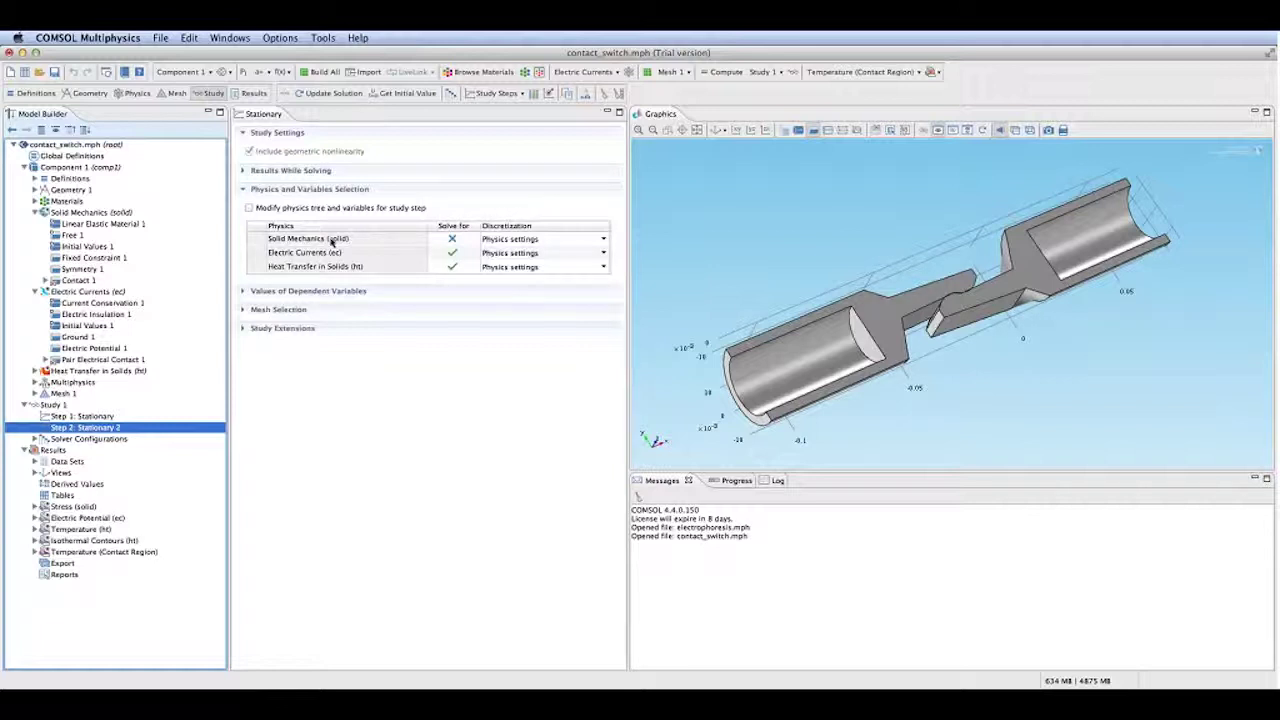
Collapse the Electric Currents and Solid Mechanics nodes in the model tree
left_click(33, 291)
left_click(33, 291)
left_click(33, 291)
left_click(33, 291)
left_click(33, 291)
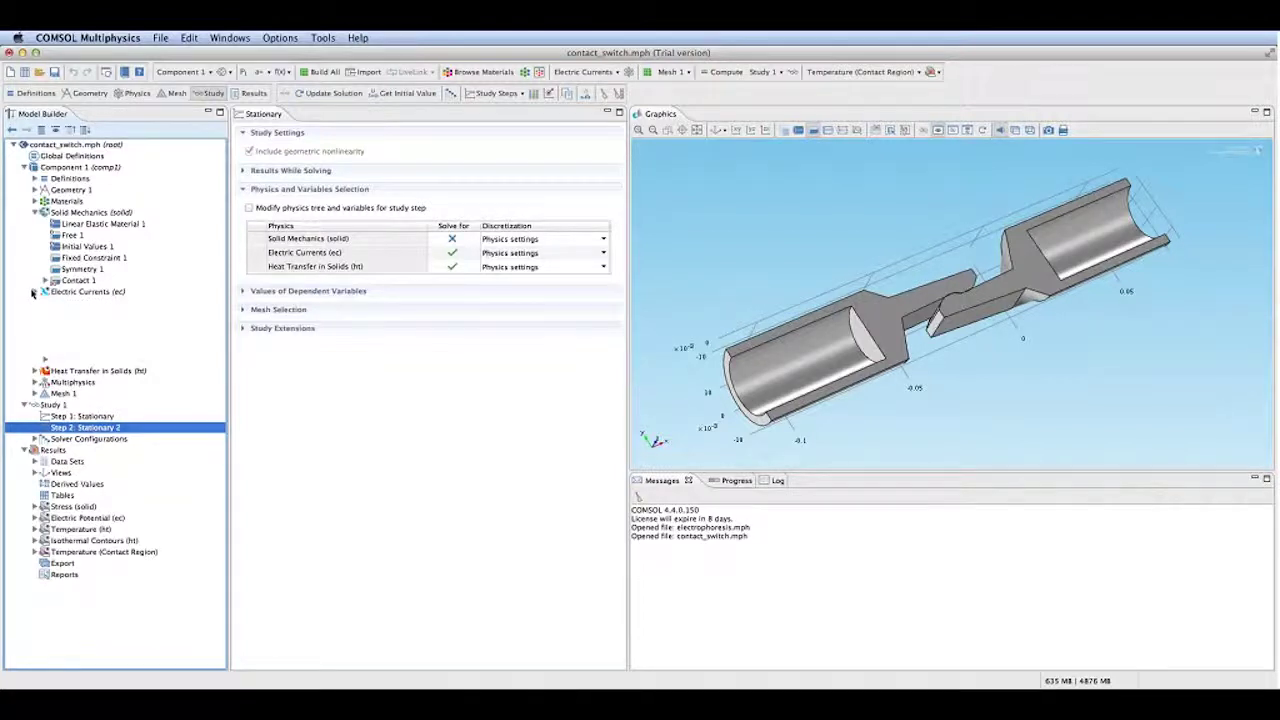
left_click(34, 213)
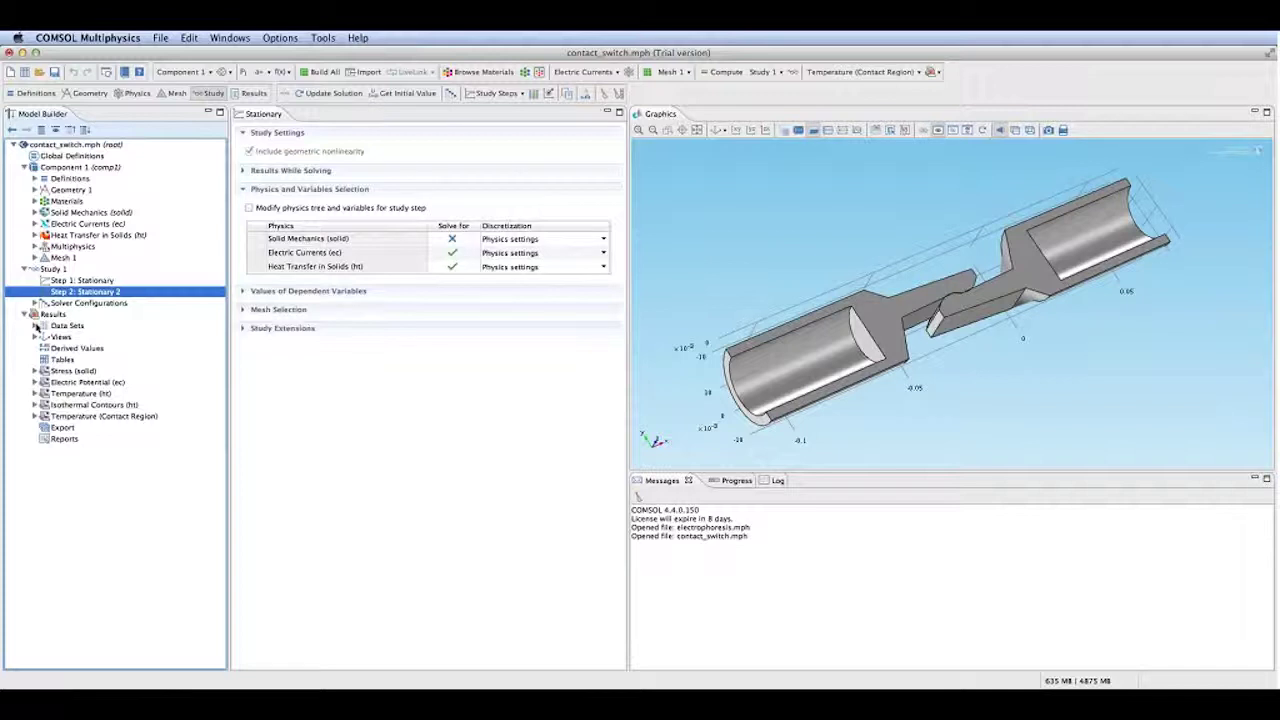
Display the Stress (solid) and Electric Potential (ec) result plots and inspect them from different angles
left_click(70, 370)
left_click_drag(1037, 402, 808, 167)
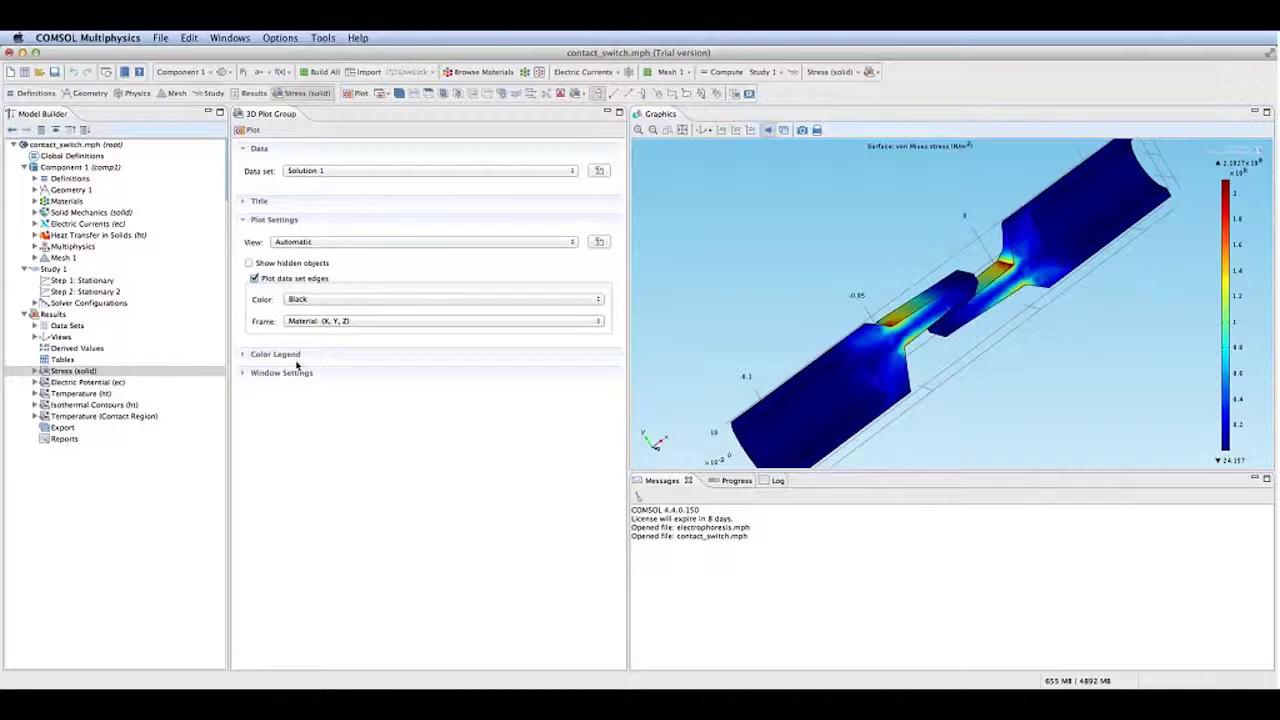
left_click(78, 383)
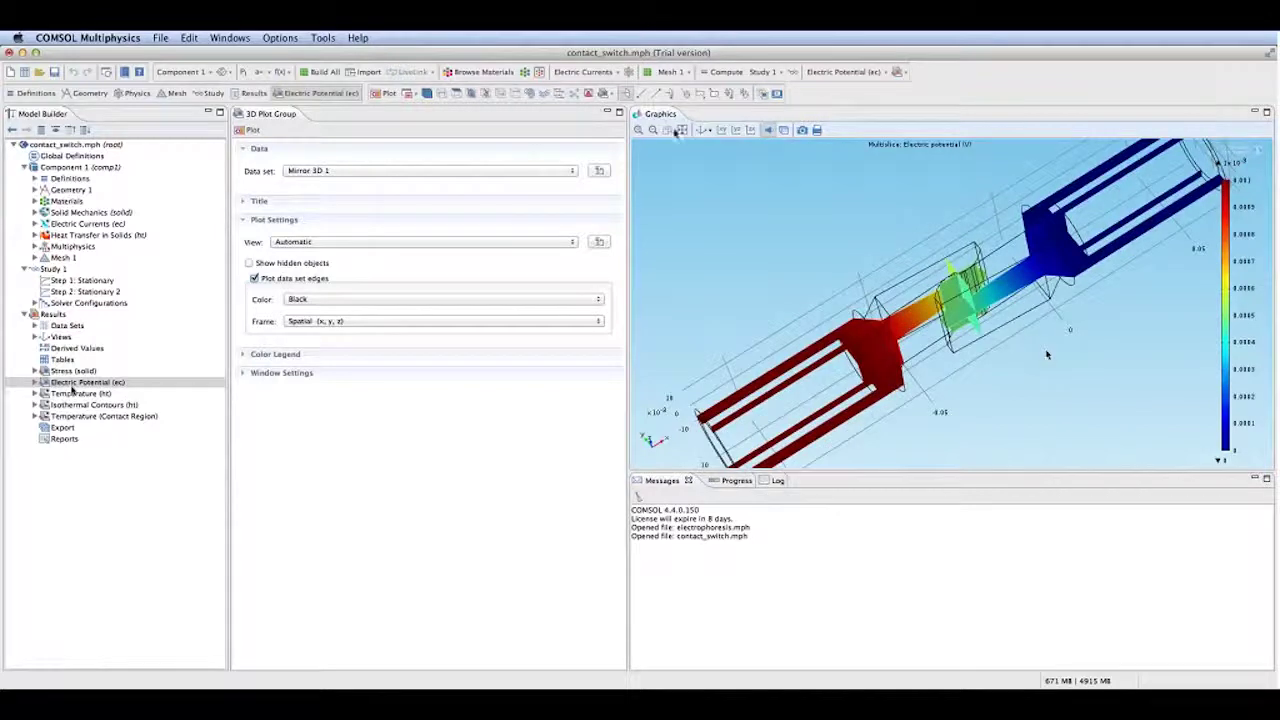
mouse_move(1047, 354)
left_mouse_down()
mouse_move(932, 328)
mouse_move(990, 380)
mouse_move(965, 392)
mouse_move(870, 366)
left_mouse_up()
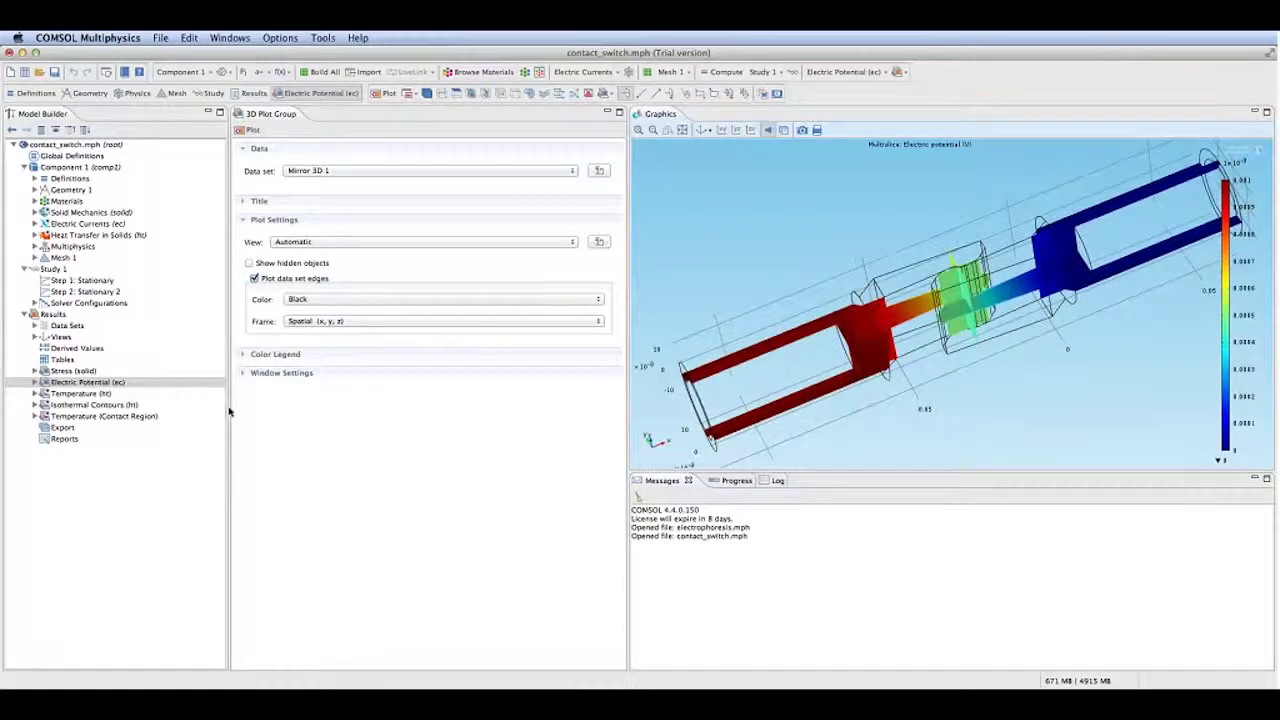
Inspect the Temperature (ht) plot on the full switch, then view the Isothermal Contours (ht) and Temperature (Contact Region) plots
left_click(80, 394)
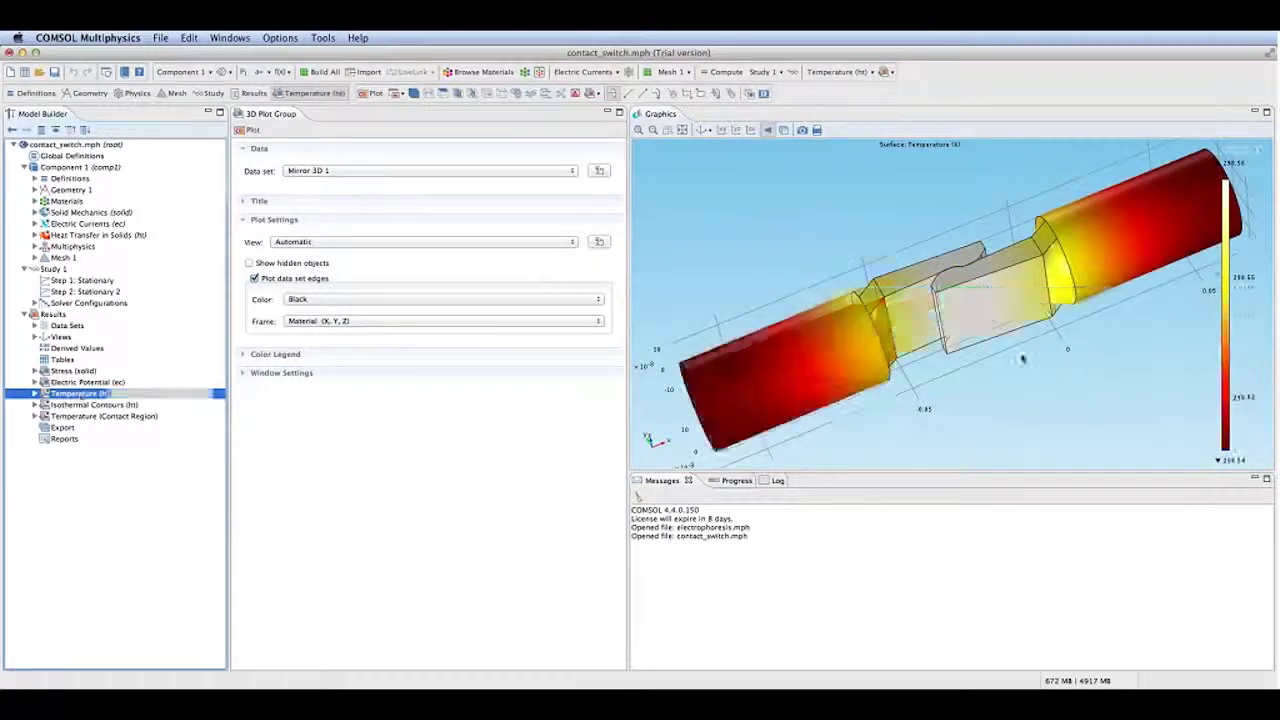
left_click_drag(1086, 343, 1050, 356)
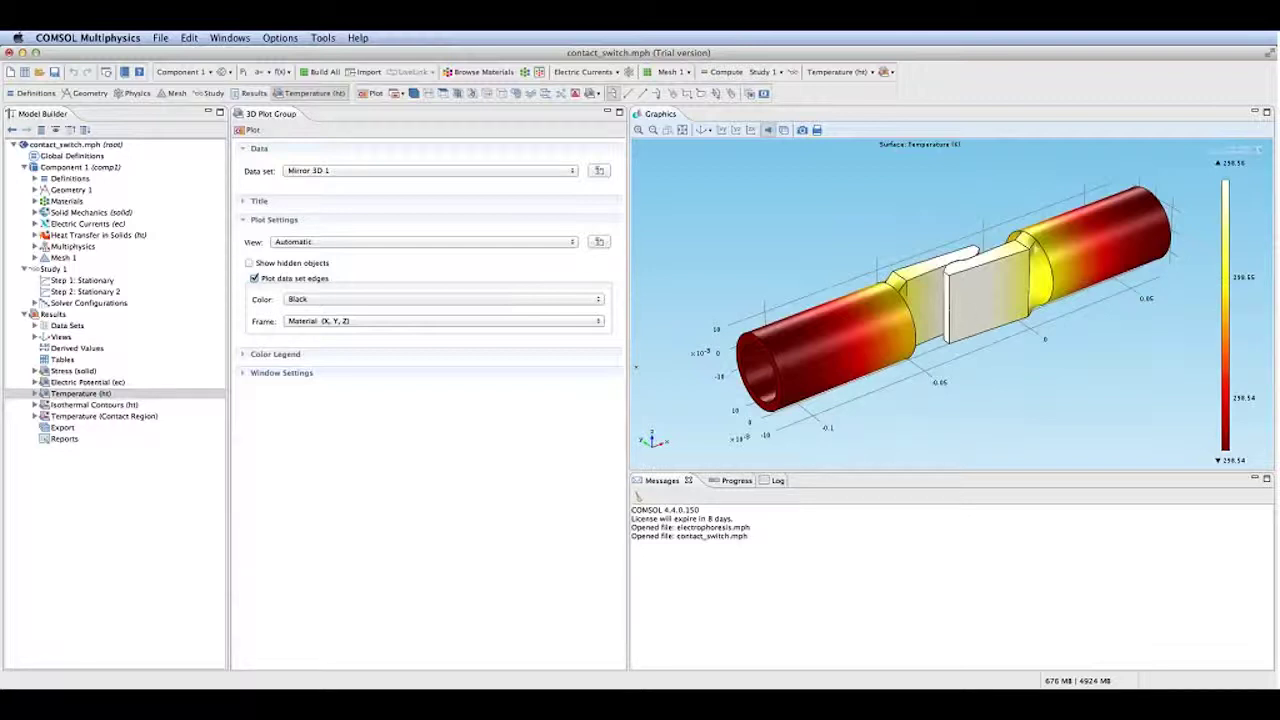
left_click(116, 405)
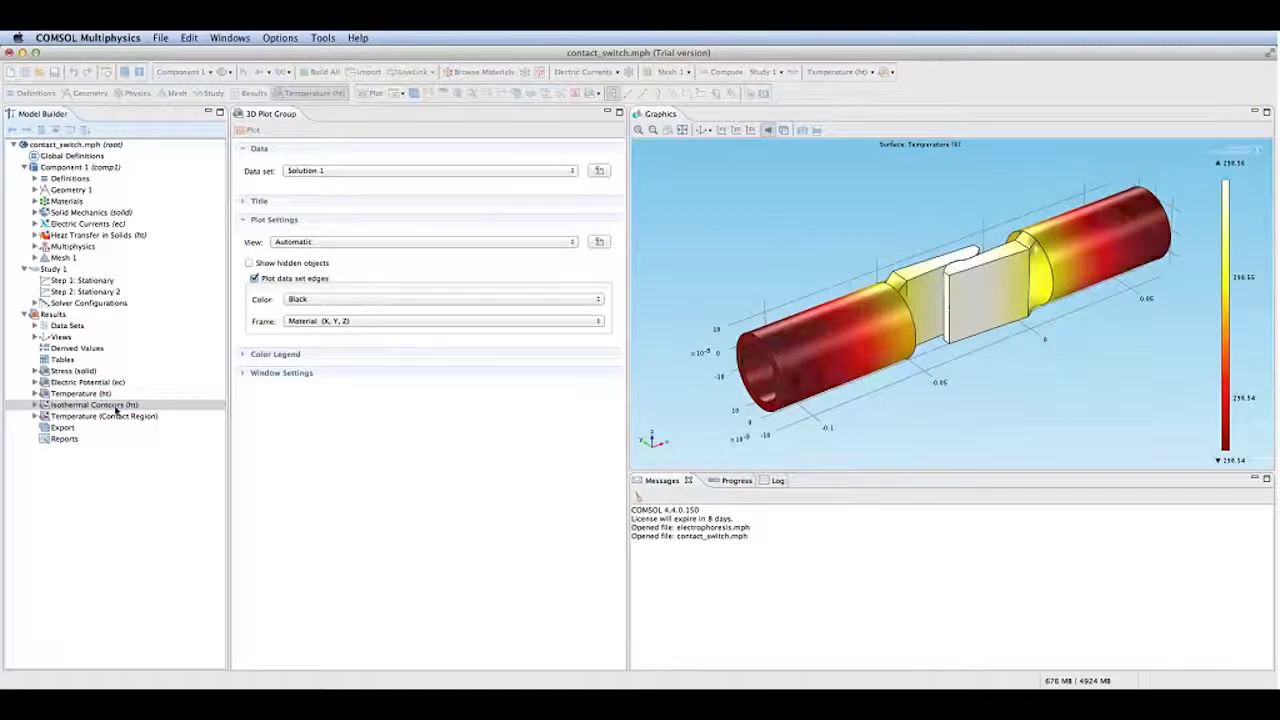
left_click(108, 416)
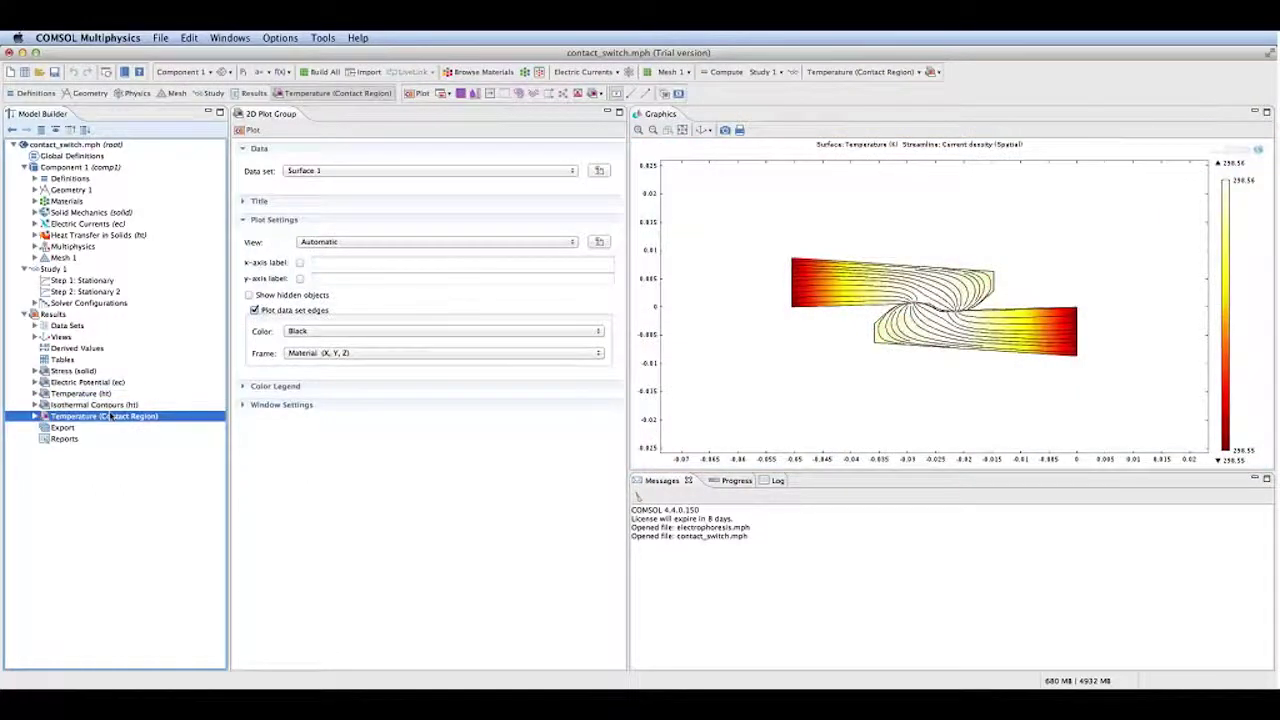
Fit the Temperature (Contact Region) plot to the graphics area and switch away from the contact switch model
left_click(683, 131)
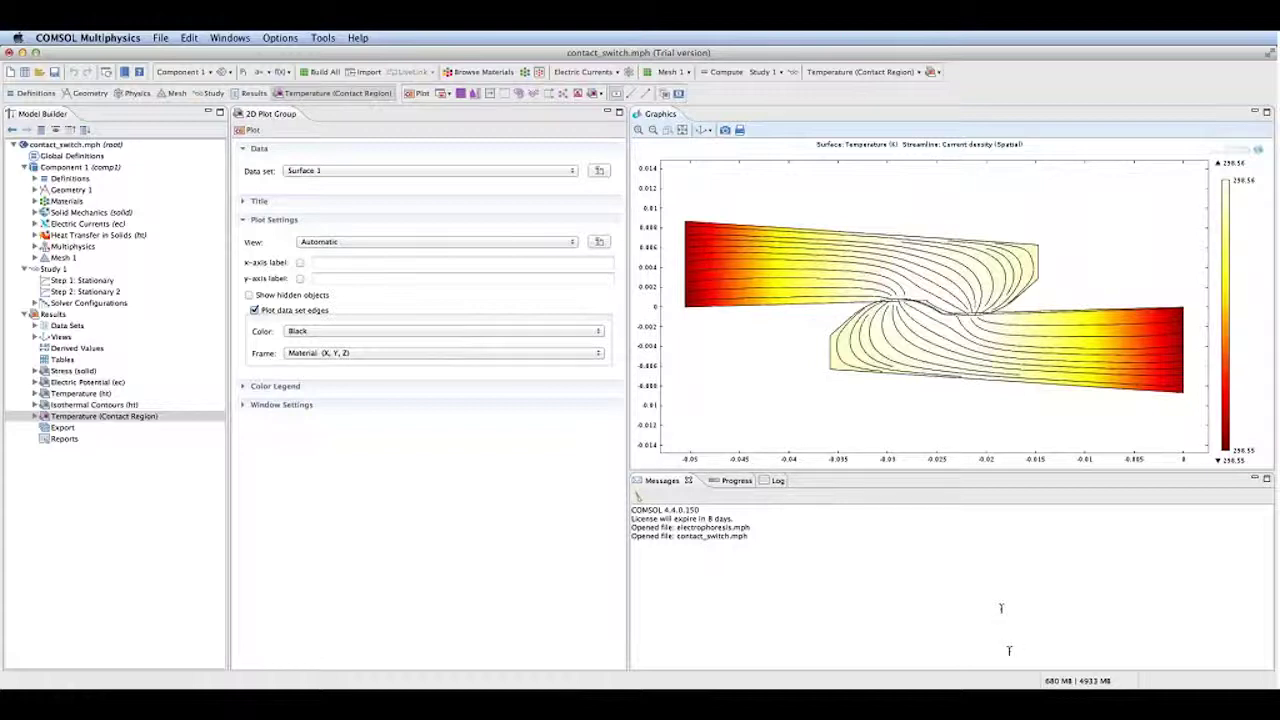
key("super+Tab")
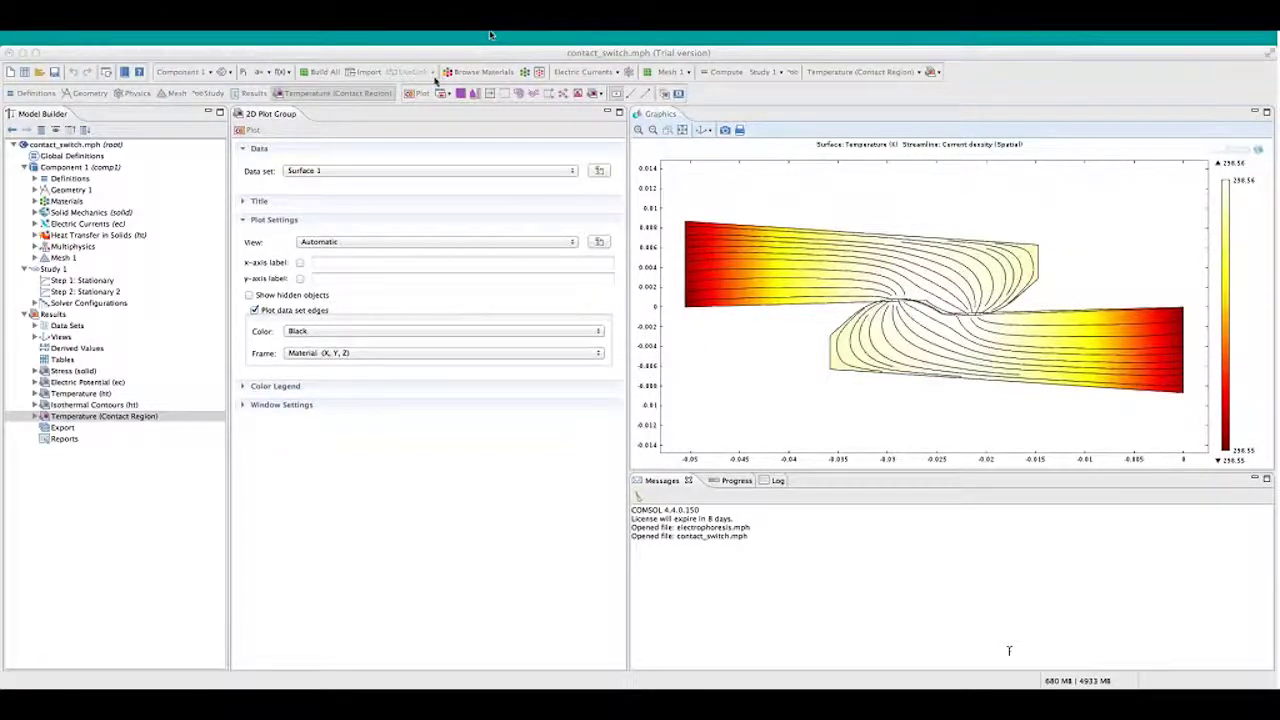
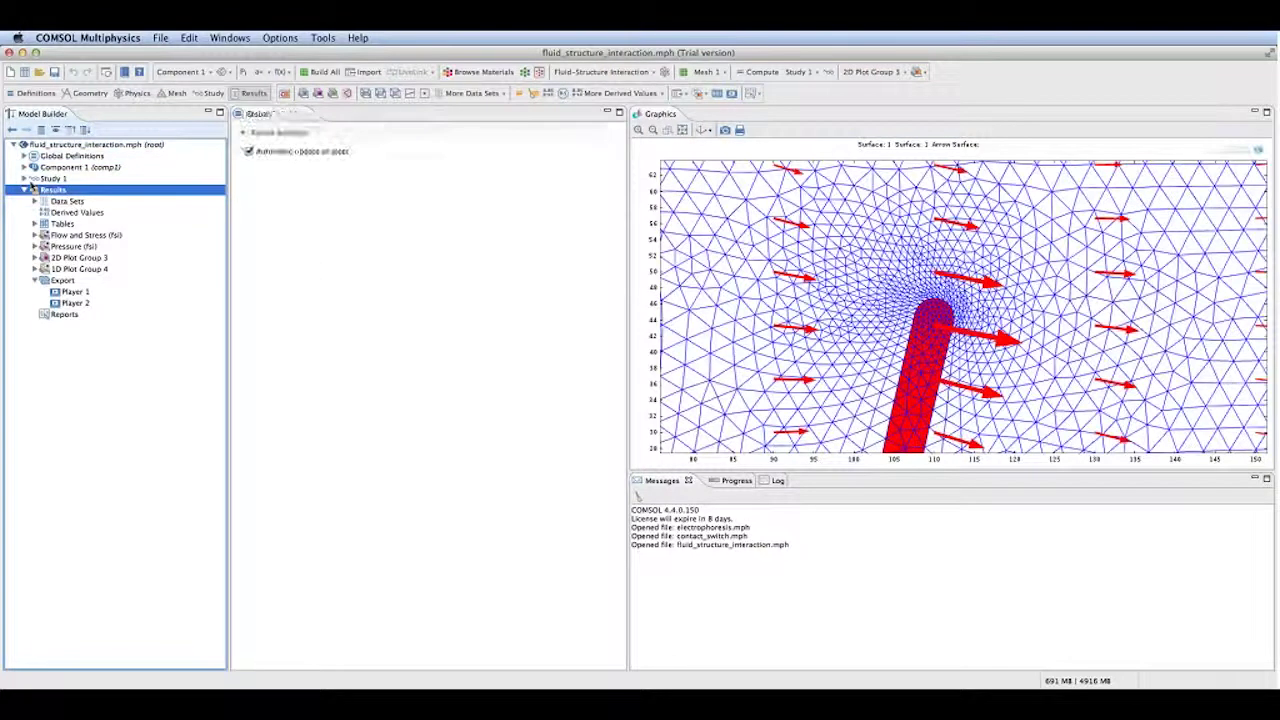
Expand Component 1 with its Fluid-Structure Interaction and Geometry 1 nodes, and display the channel-and-beam geometry
left_click(24, 167)
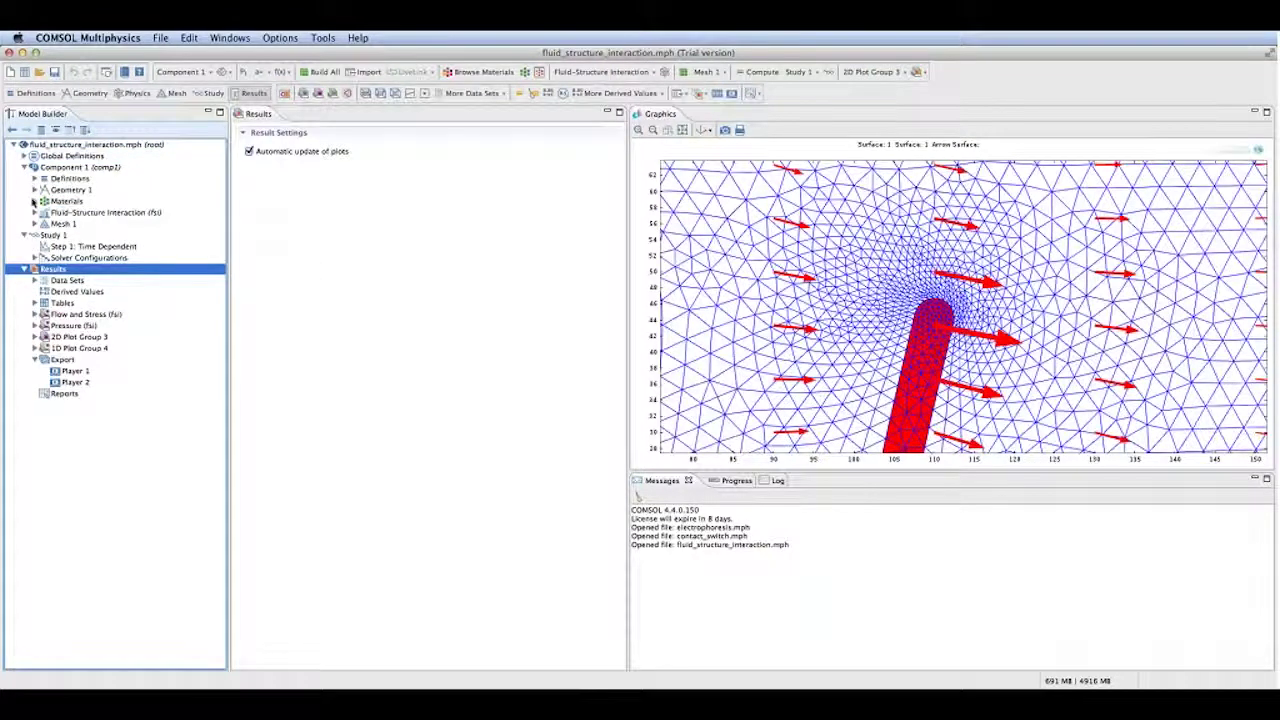
left_click(34, 212)
left_click(35, 190)
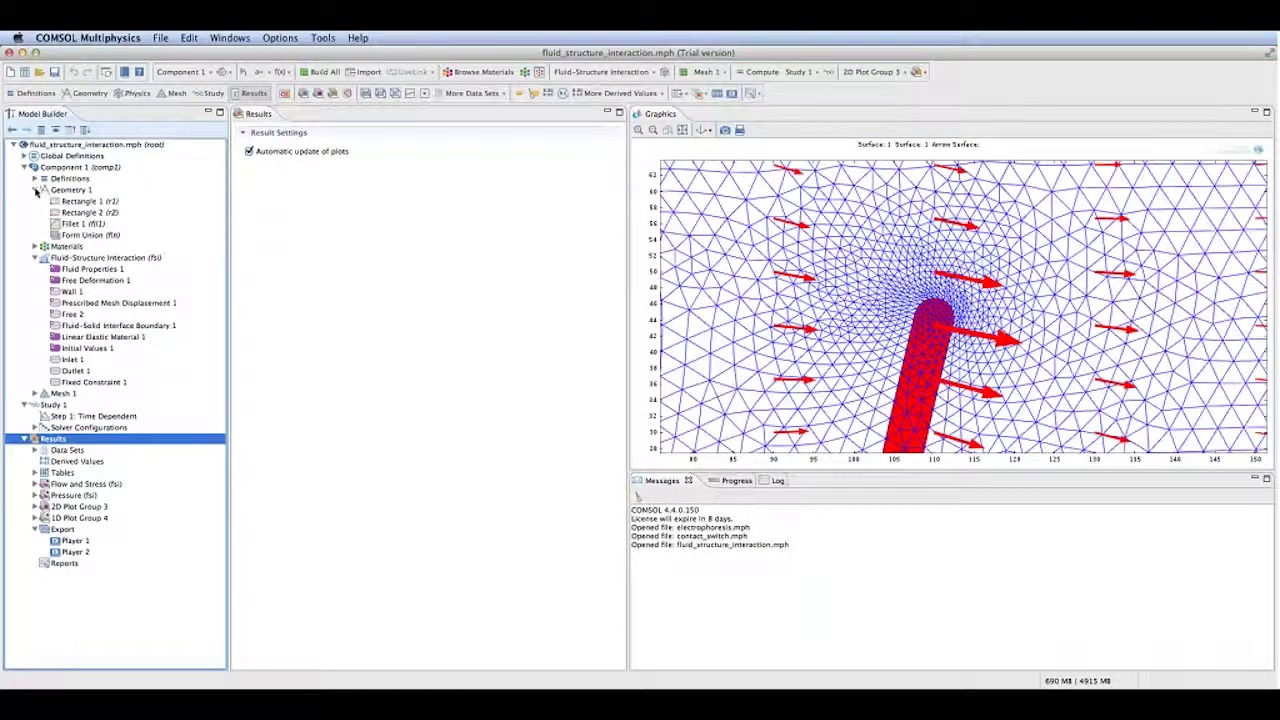
left_click(70, 190)
left_click(262, 131)
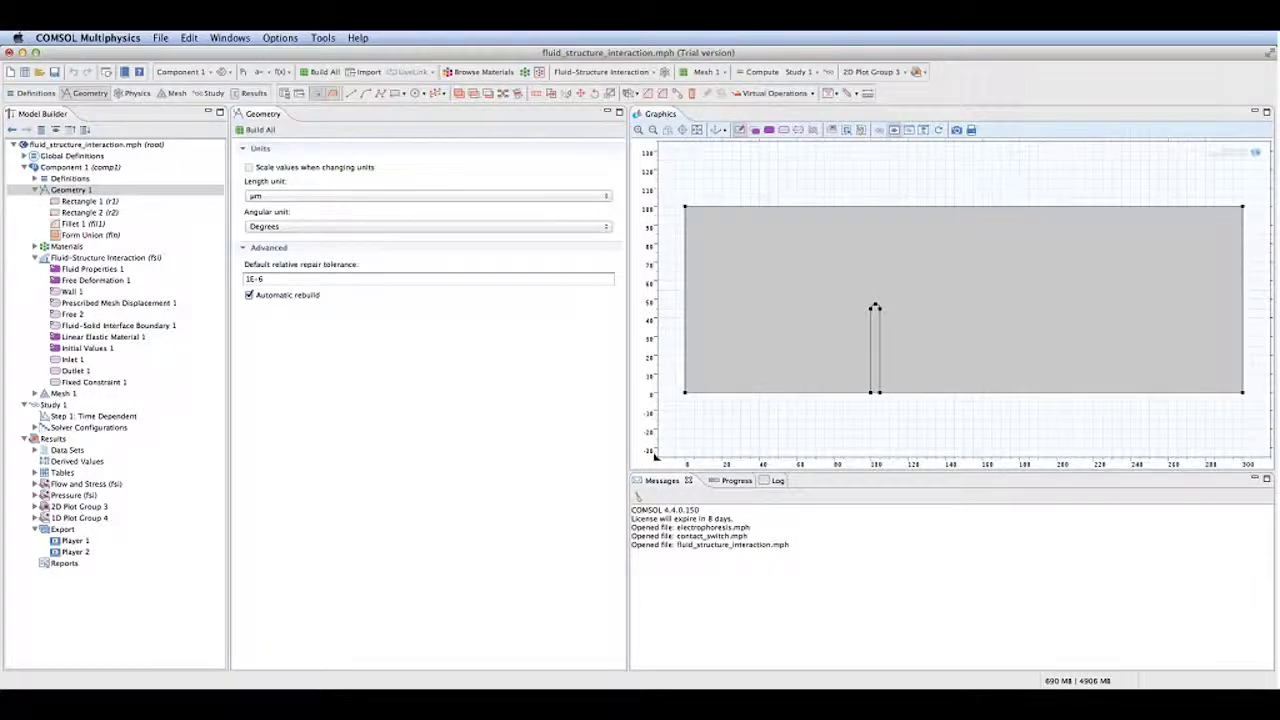
Collapse Geometry 1, expand Materials, and examine the domains and properties assigned to Material 1 and Material 2
left_click(34, 190)
left_click(34, 201)
left_click(66, 201)
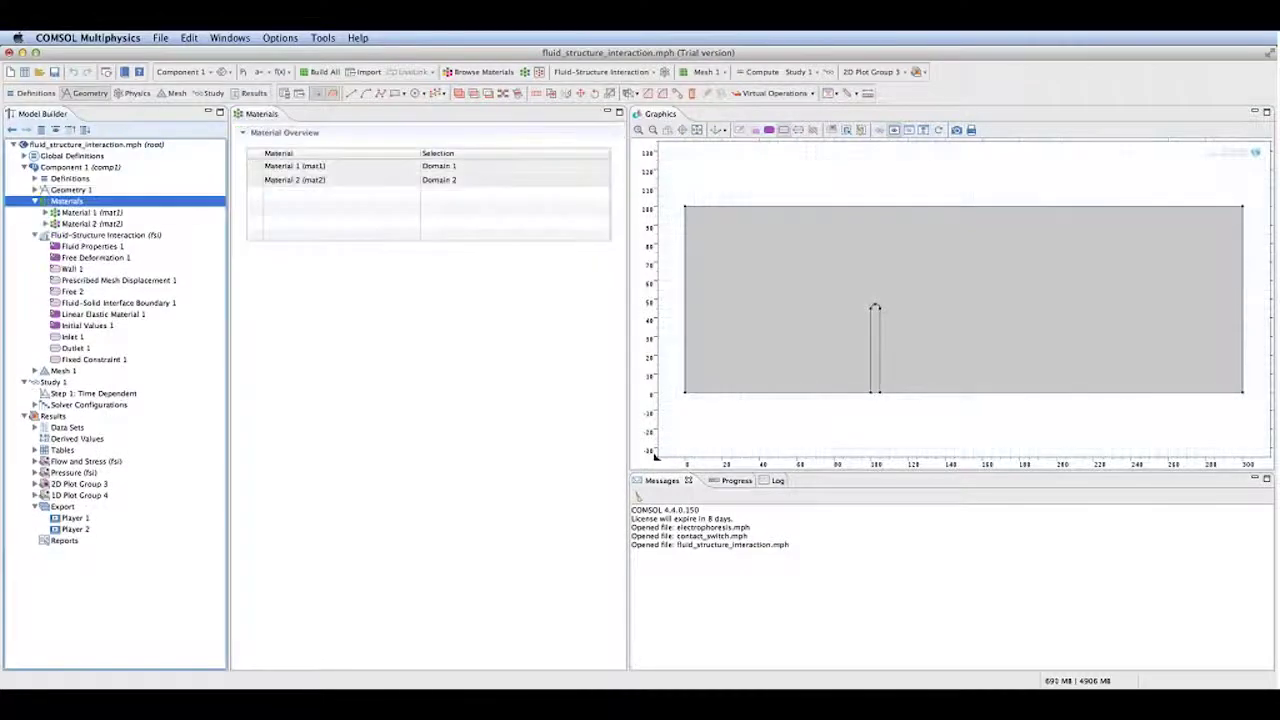
left_click(90, 212)
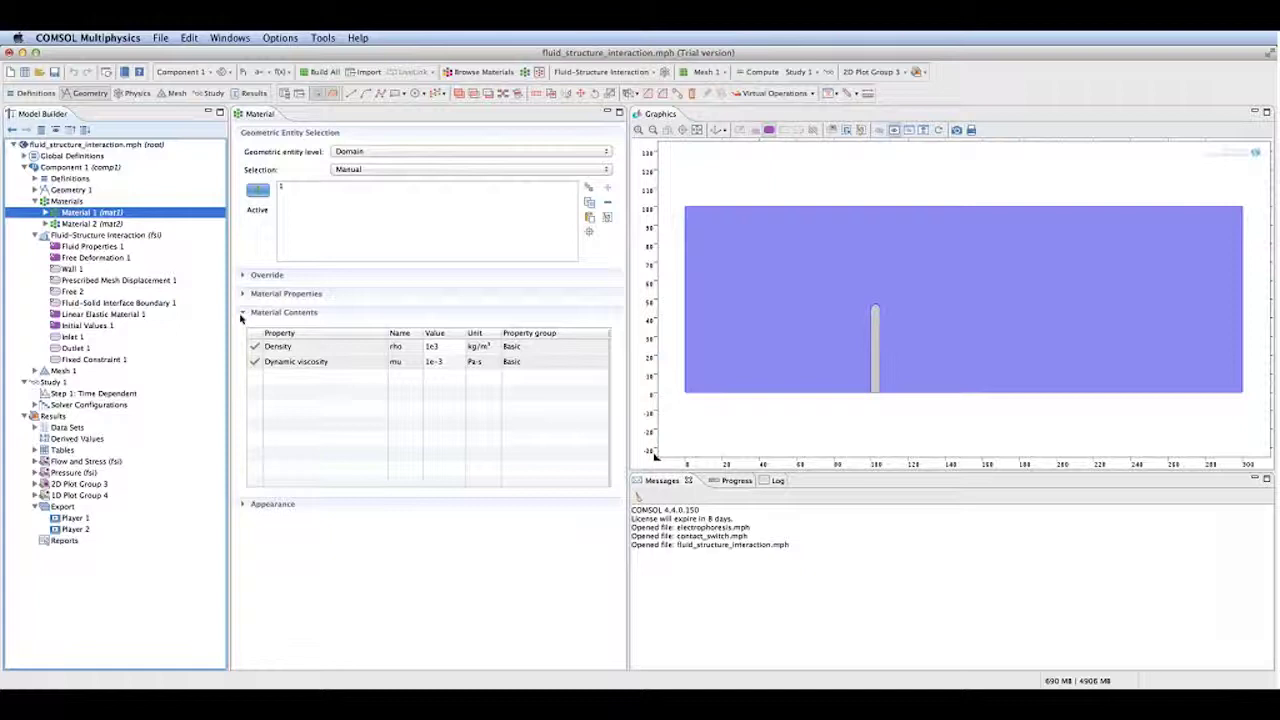
left_click(92, 224)
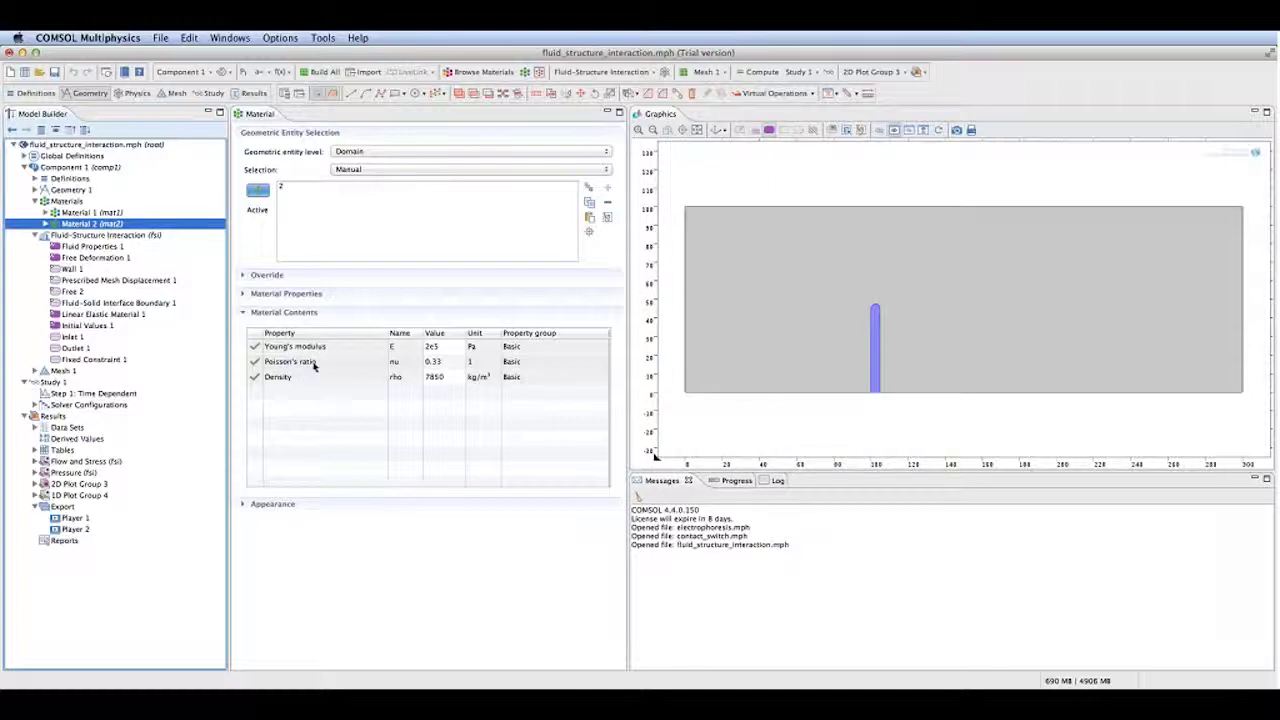
left_click(874, 345)
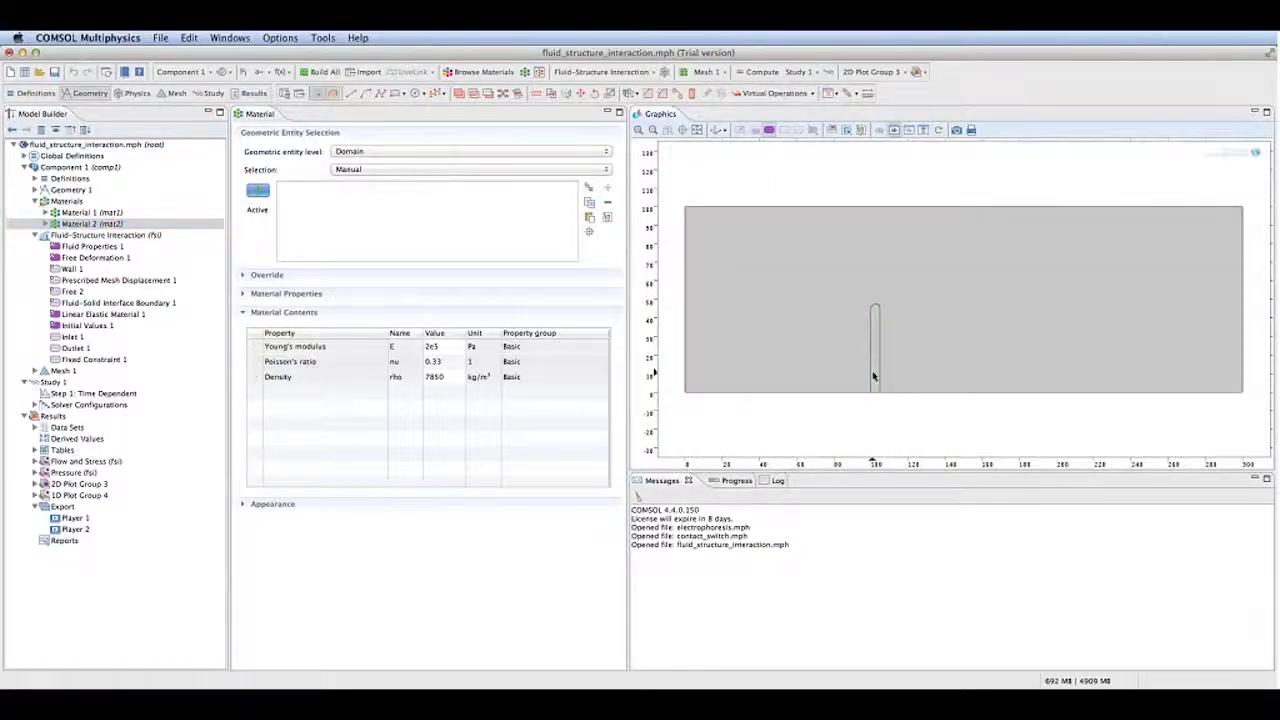
left_click(866, 392)
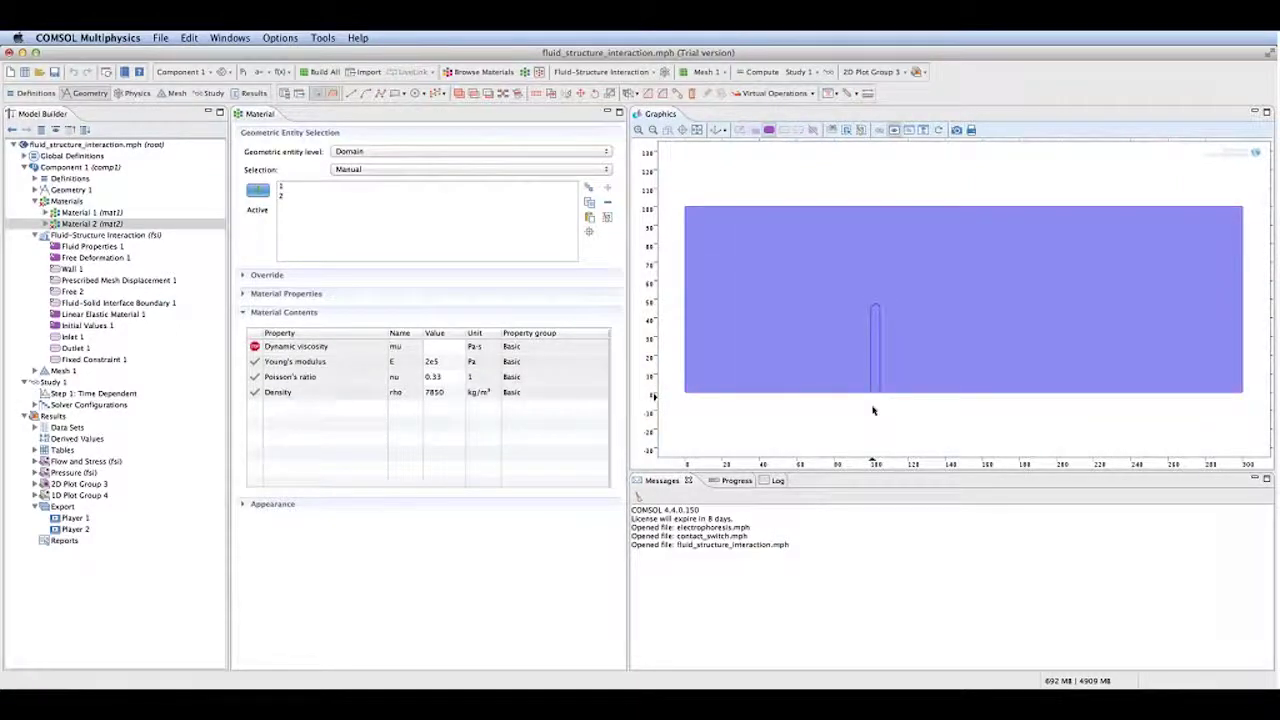
left_click(427, 186)
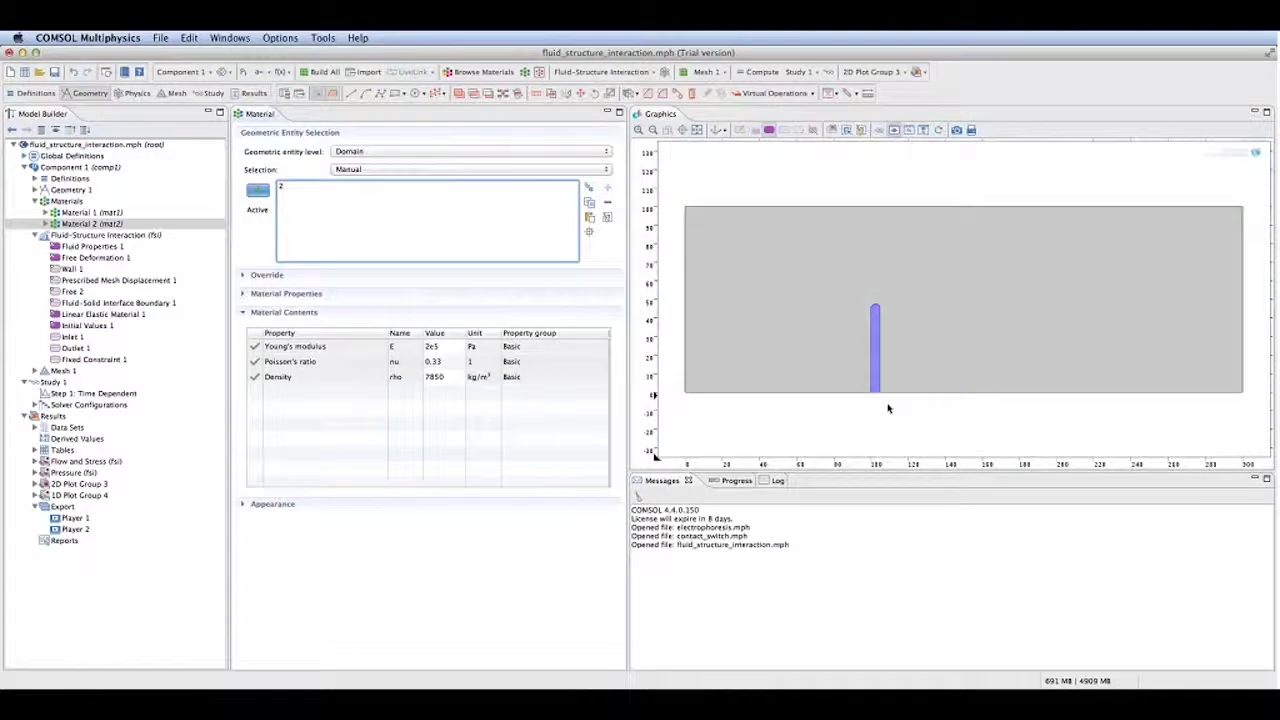
Examine the Fluid-Structure Interaction equations and the settings of its Fluid Properties 1, Free Deformation 1 and Free 2 nodes
left_click(105, 235)
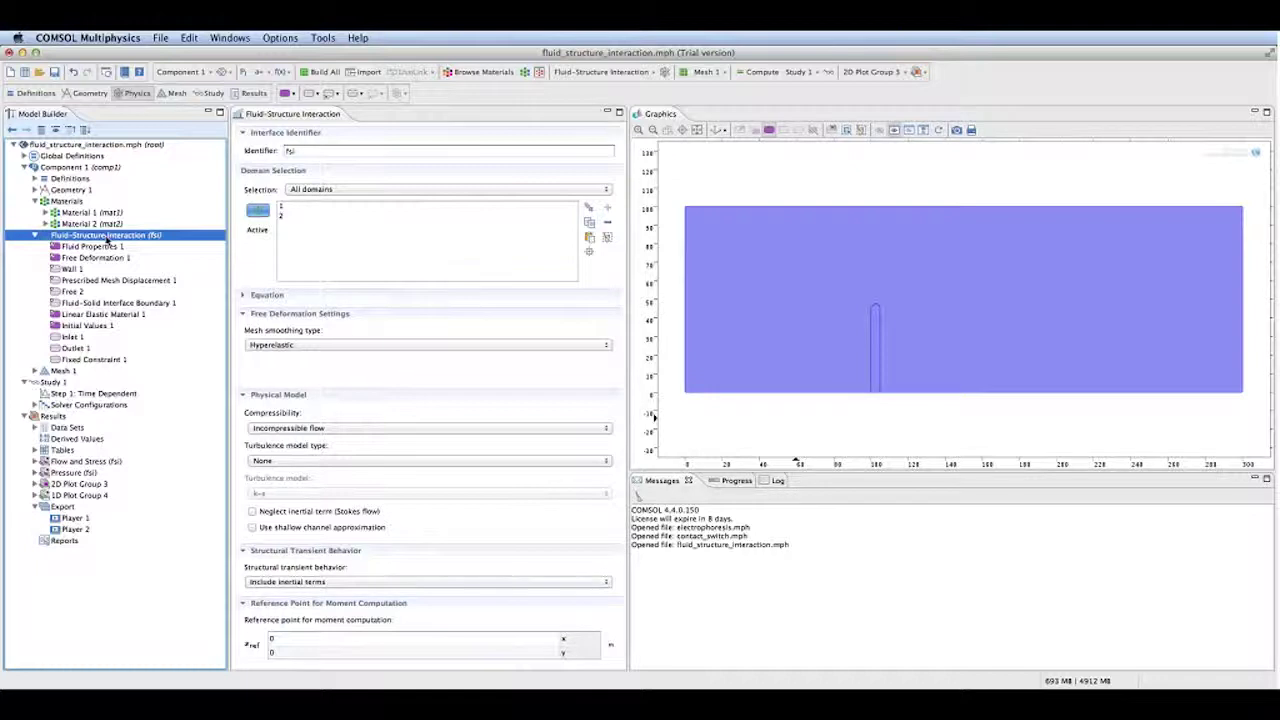
left_click(262, 295)
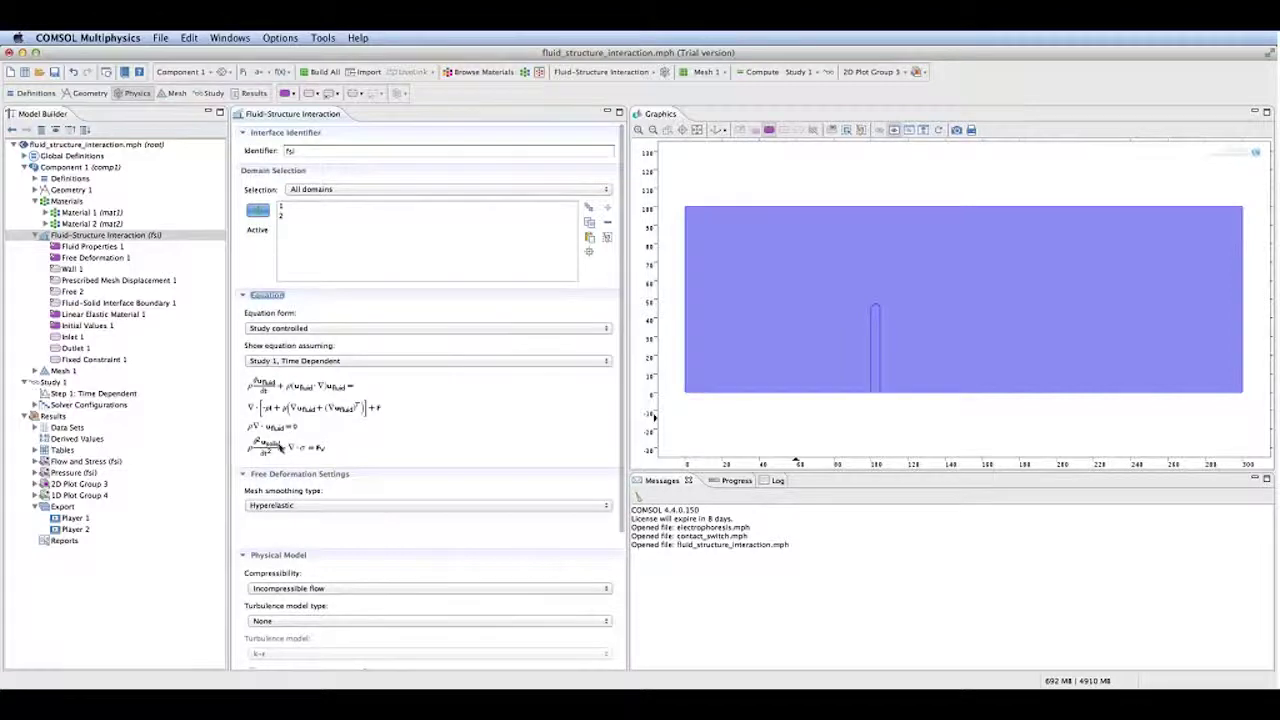
left_click(88, 247)
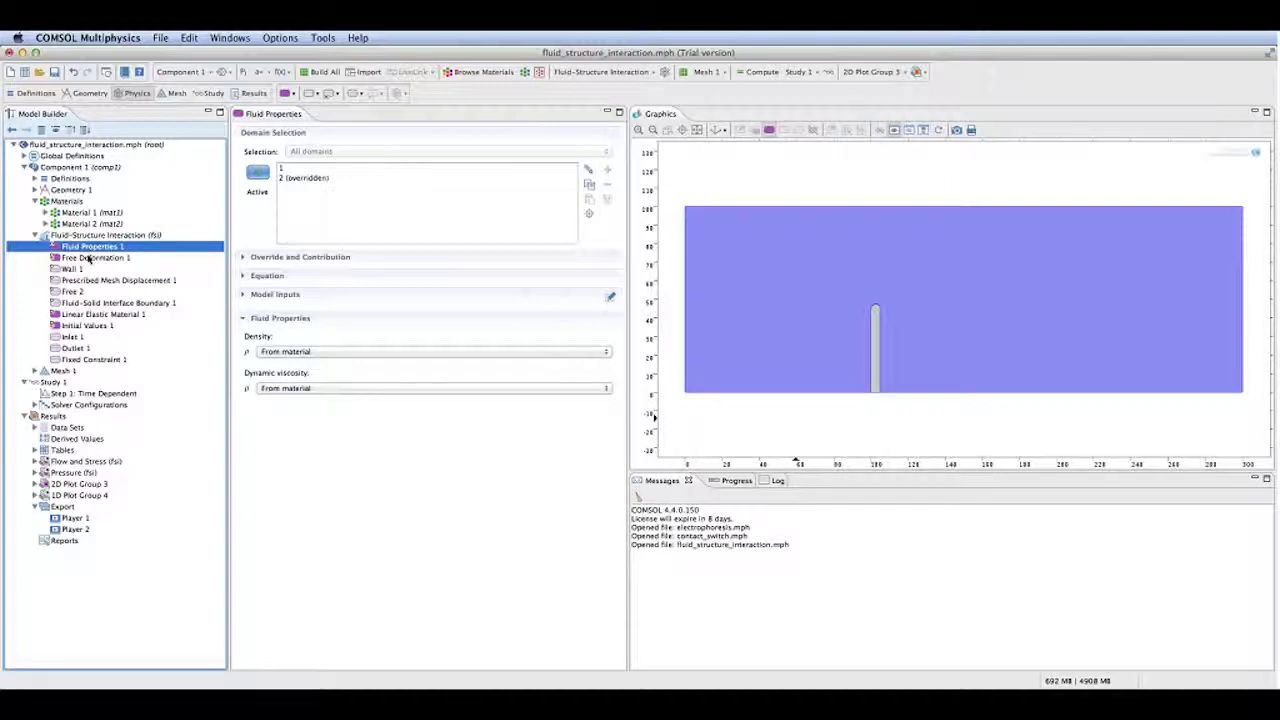
left_click(89, 258)
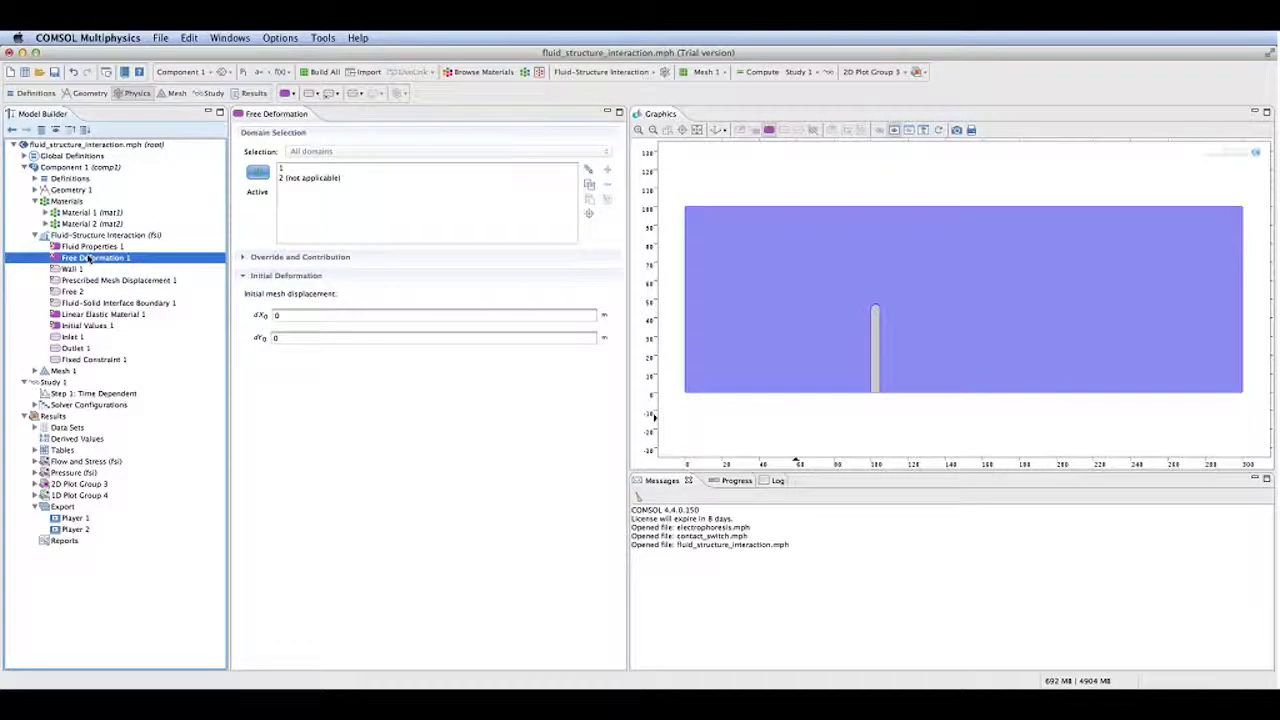
left_click(79, 291)
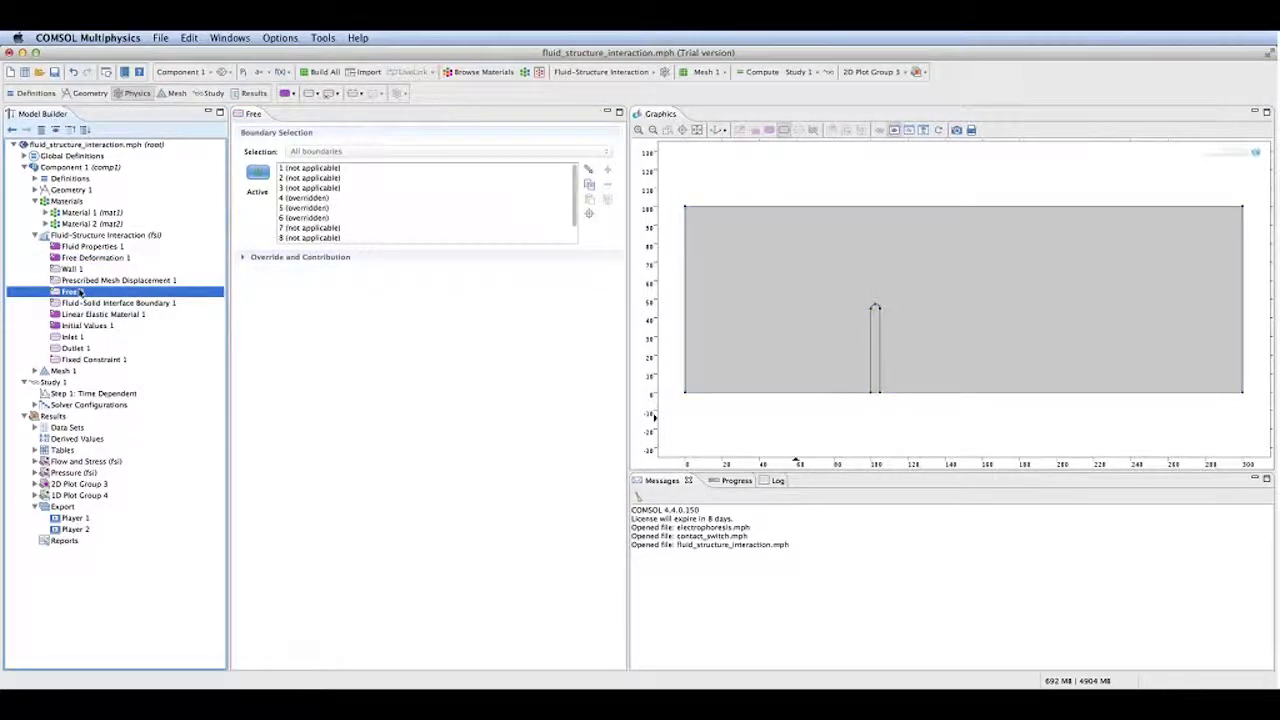
Review the Inlet 1 velocity, Outlet 1 pressure, Linear Elastic Material 1 and Wall 1 conditions and their selections
left_click(74, 337)
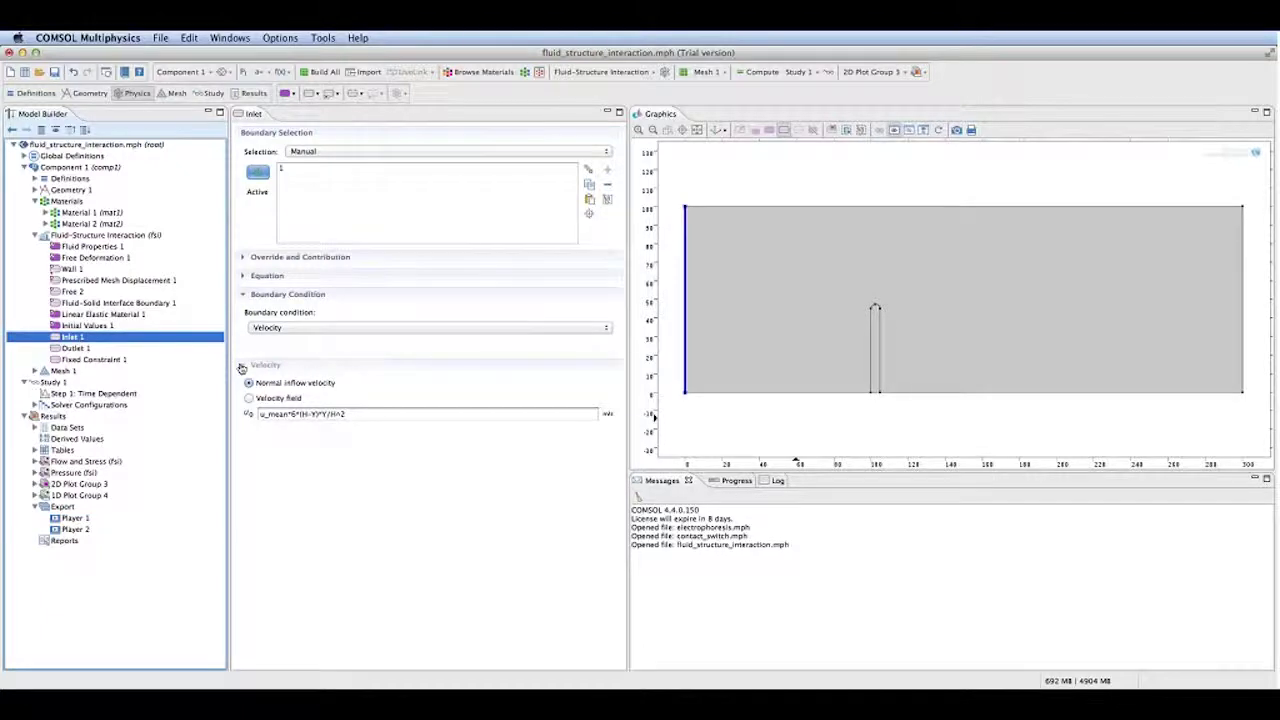
left_click(74, 348)
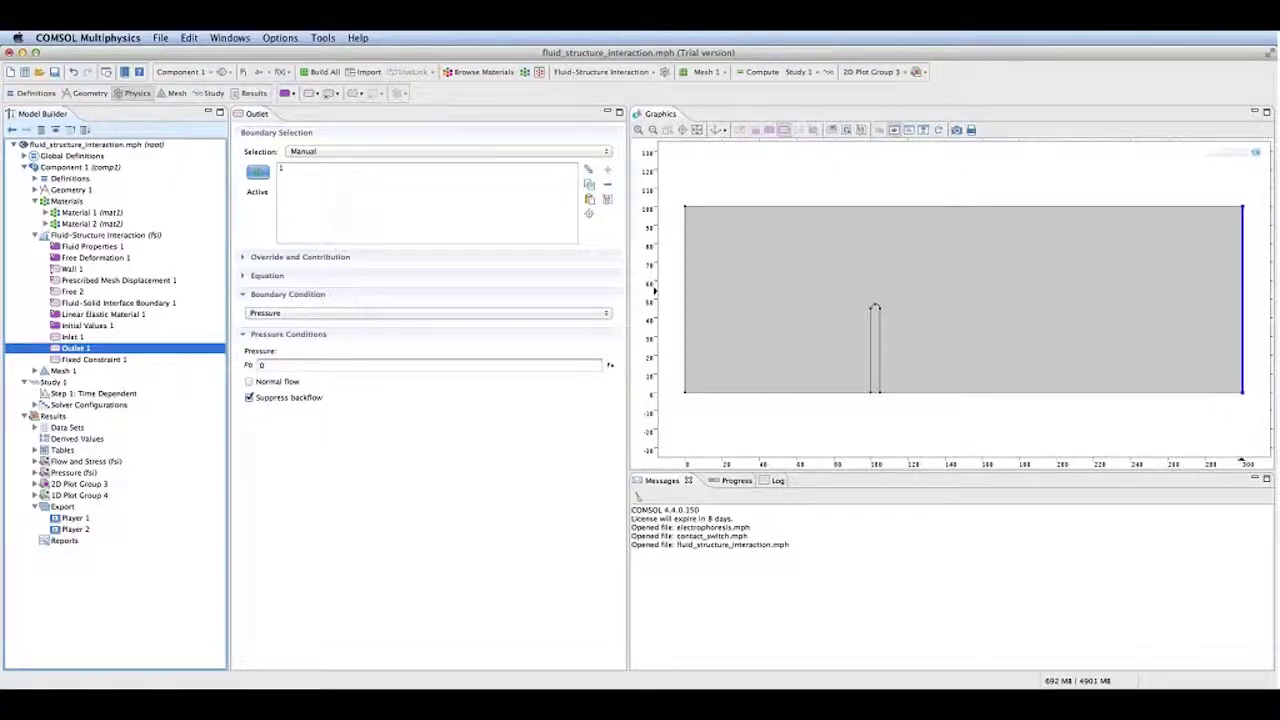
left_click(311, 170)
left_click(86, 315)
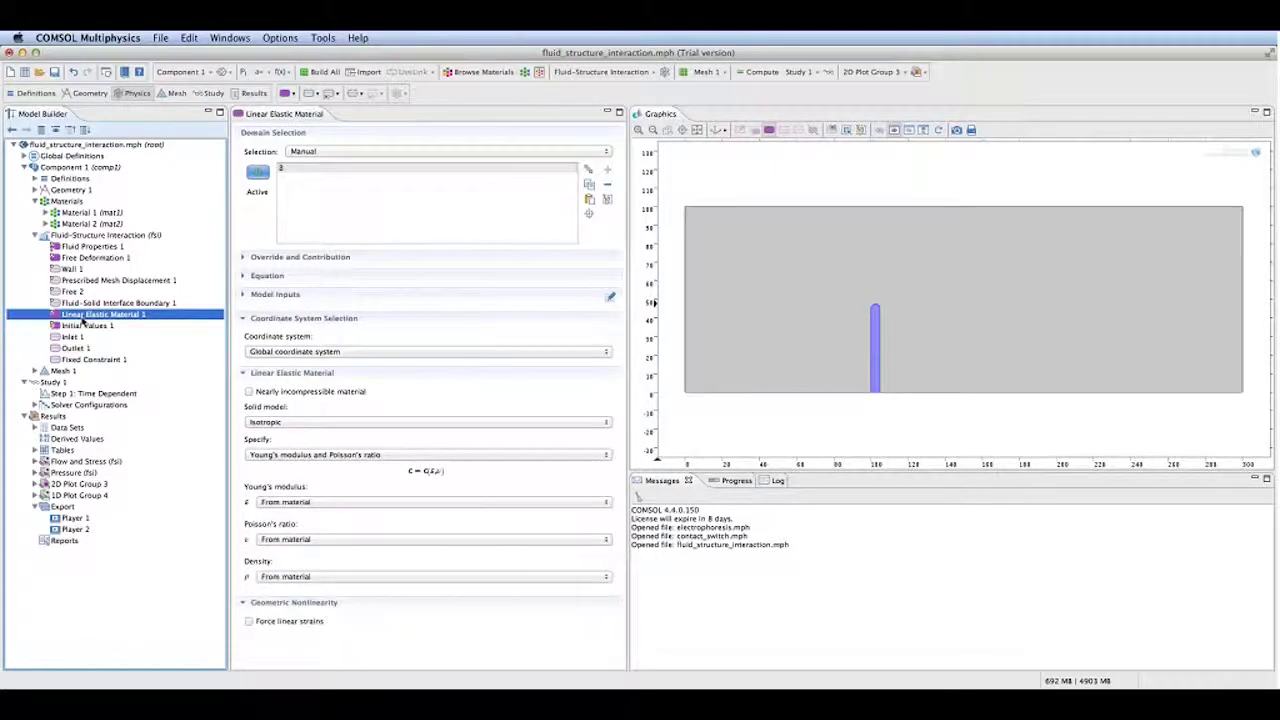
left_click(74, 270)
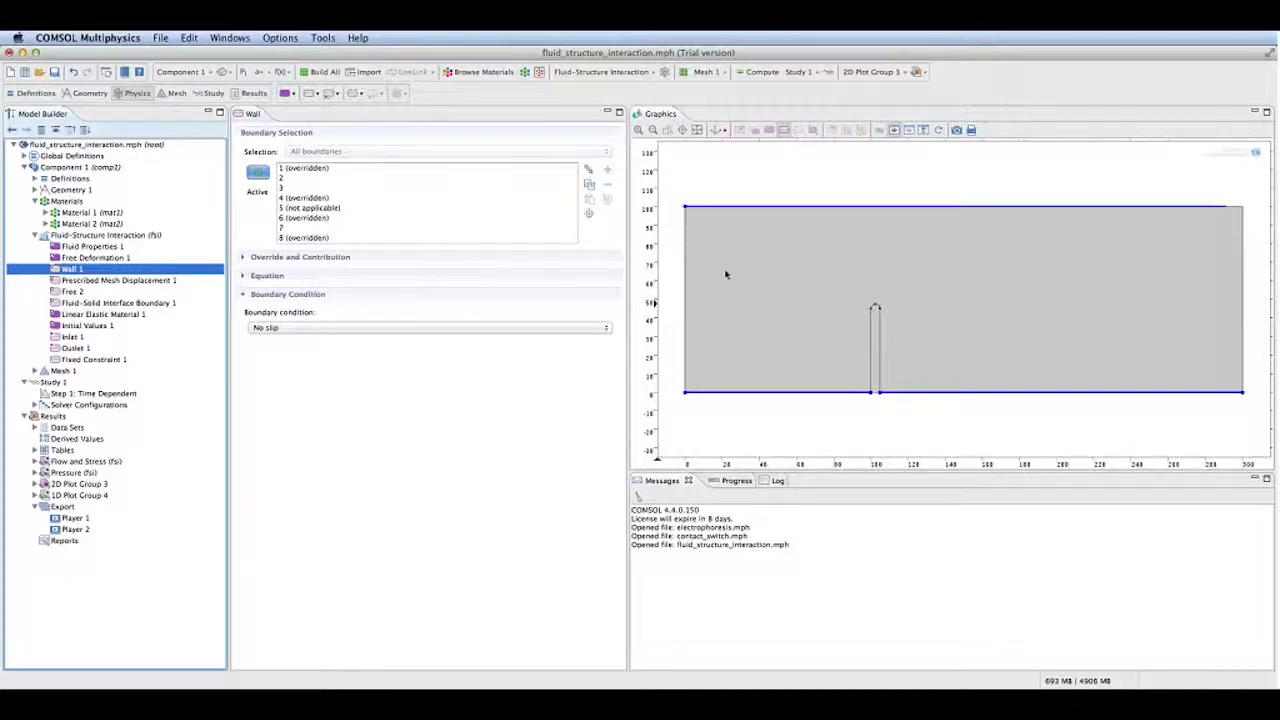
Inspect the Fixed Constraint 1 equation and highlight its boundary at the base of the beam
left_click(80, 359)
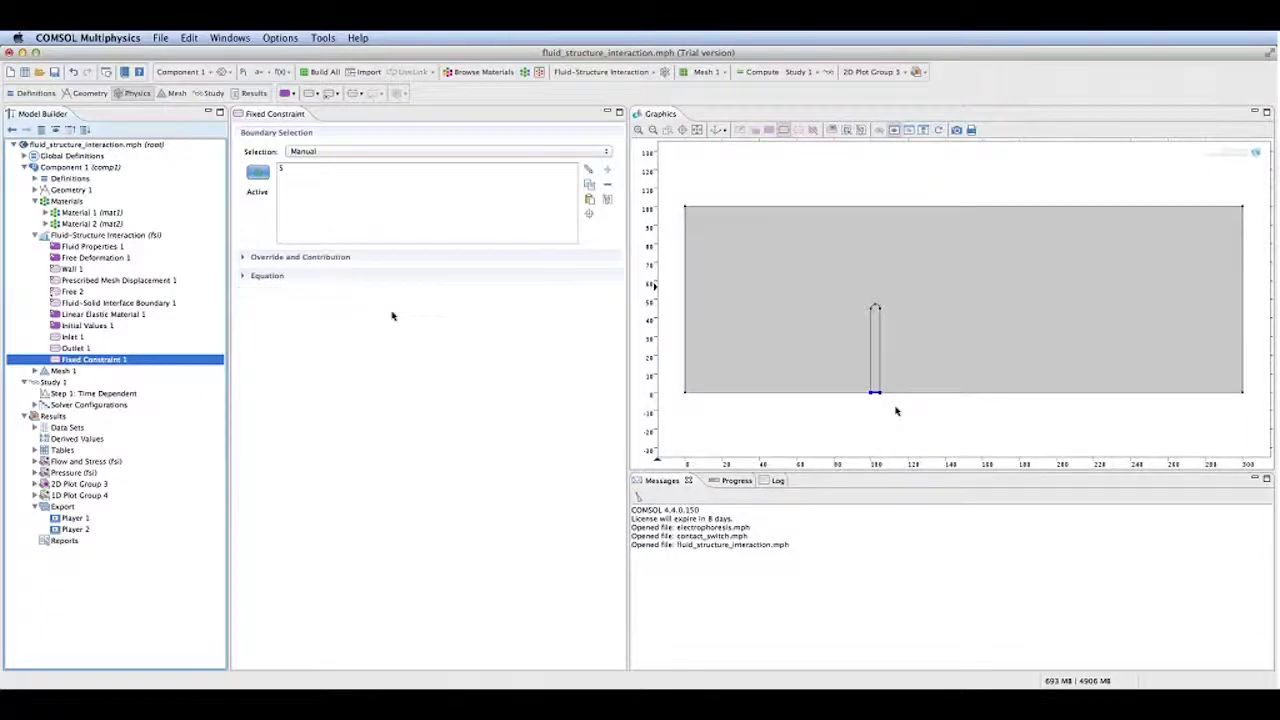
left_click(266, 275)
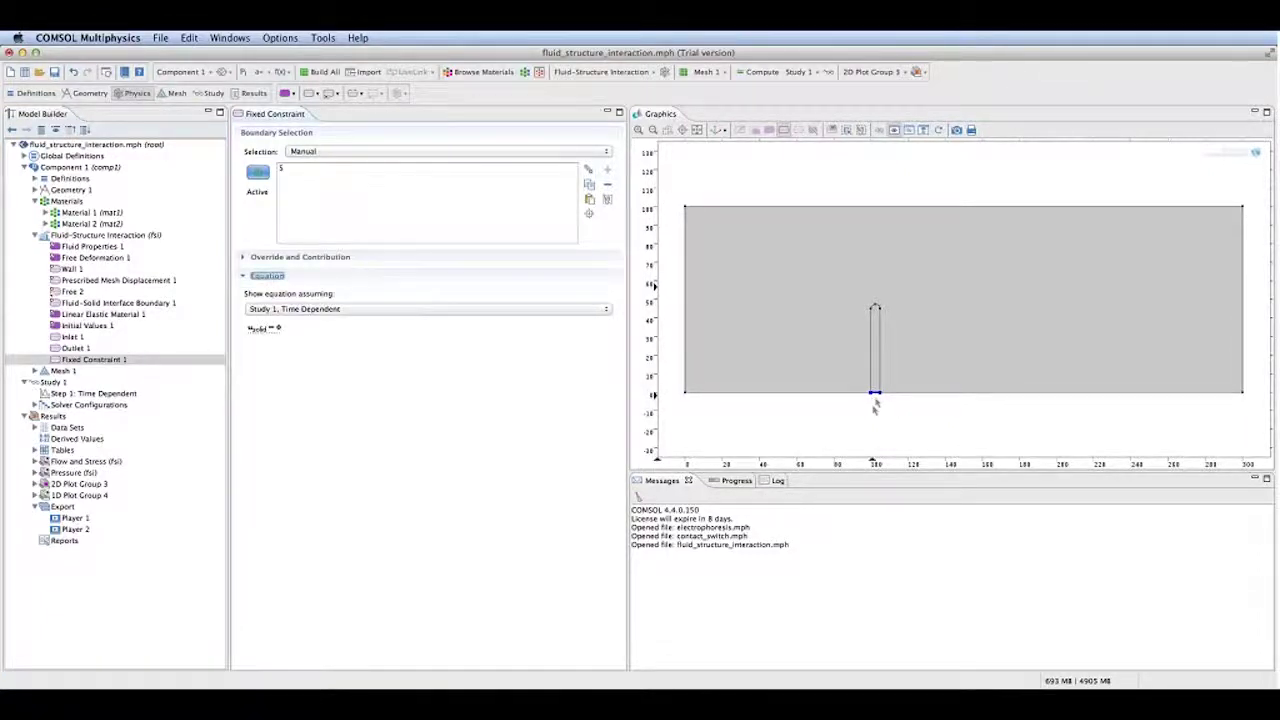
left_click(875, 397)
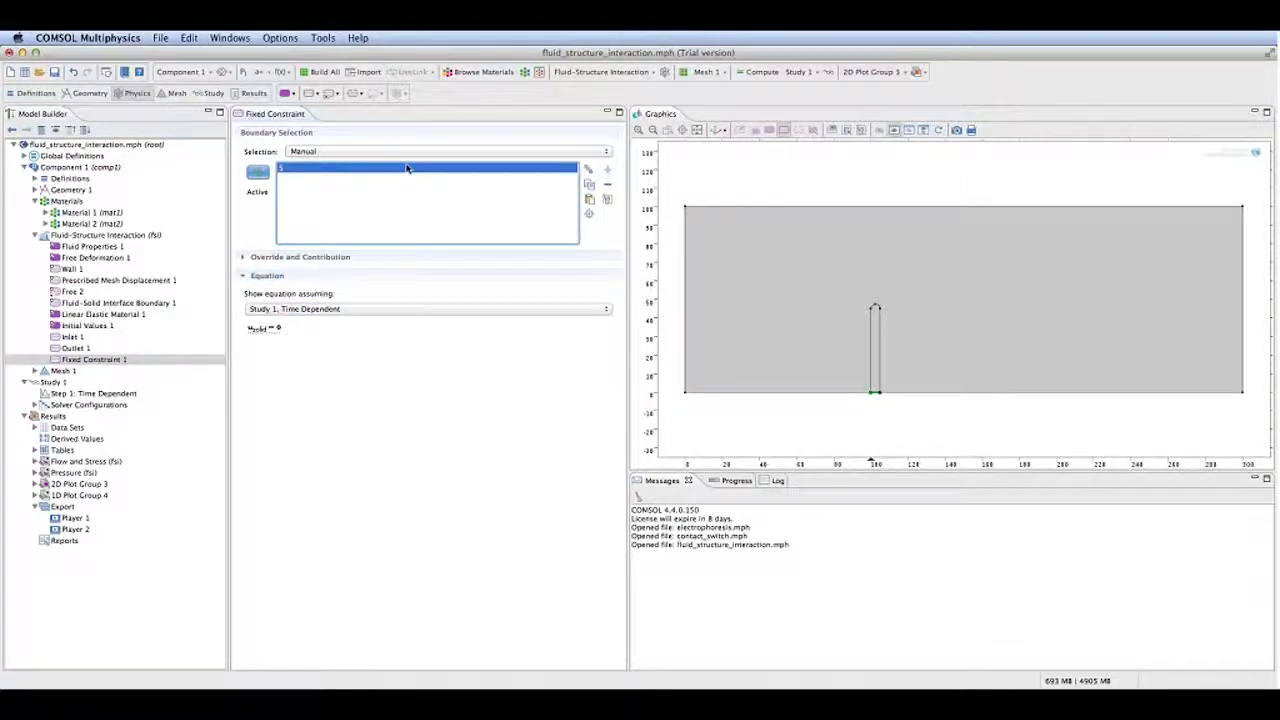
left_click(878, 404)
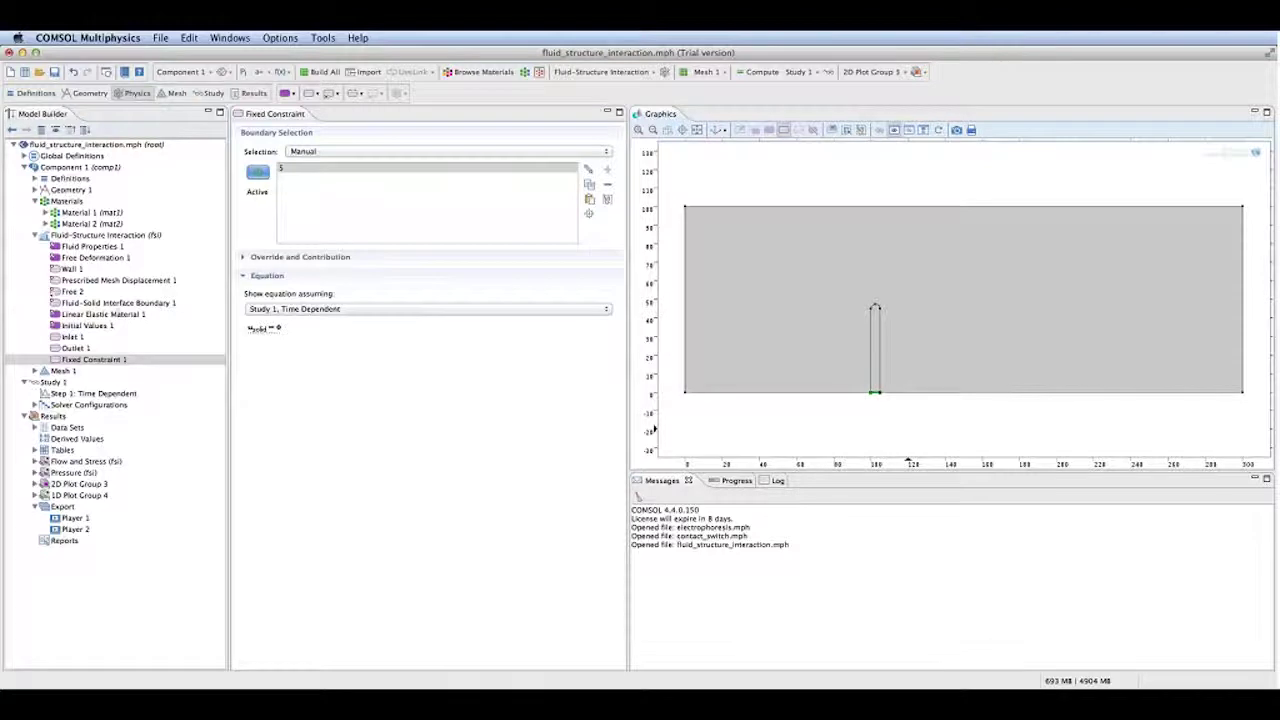
Examine the Fluid-Solid Interface Boundary 1 equations, and compare the Free Deformation 1 and Prescribed Mesh Displacement 1 settings
left_click(120, 292)
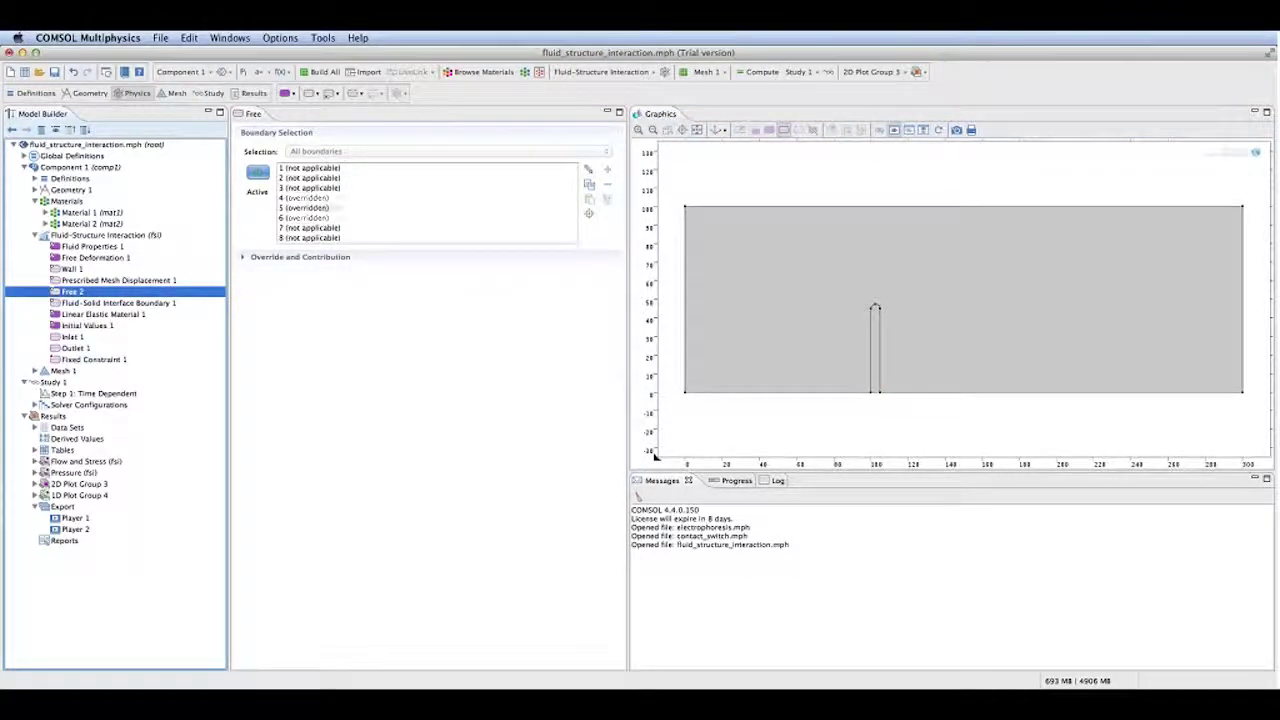
left_click(80, 303)
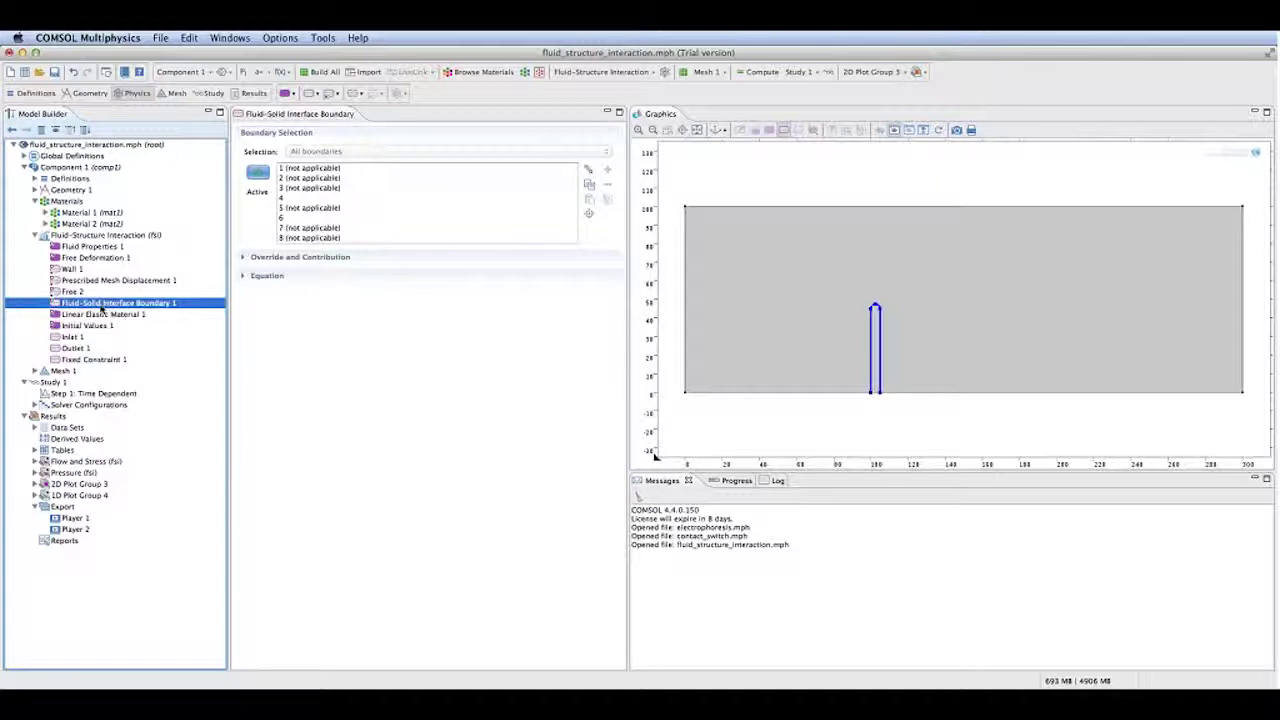
left_click(266, 276)
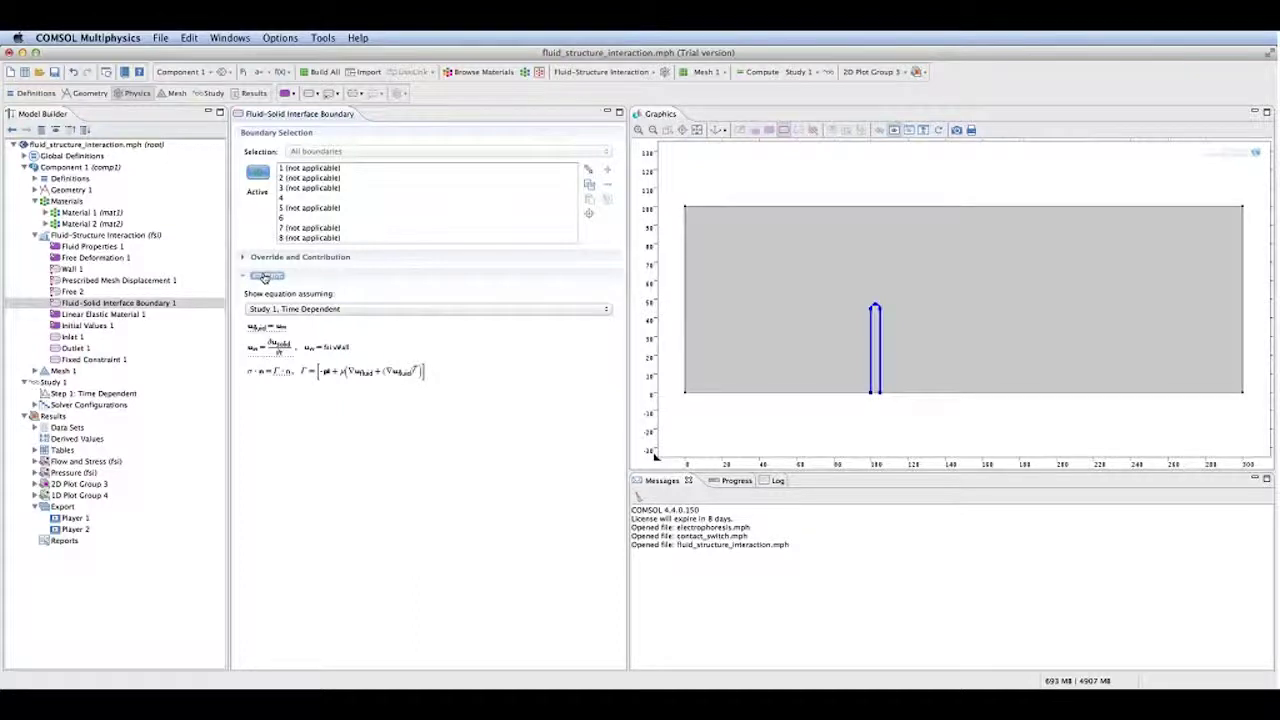
left_click(91, 259)
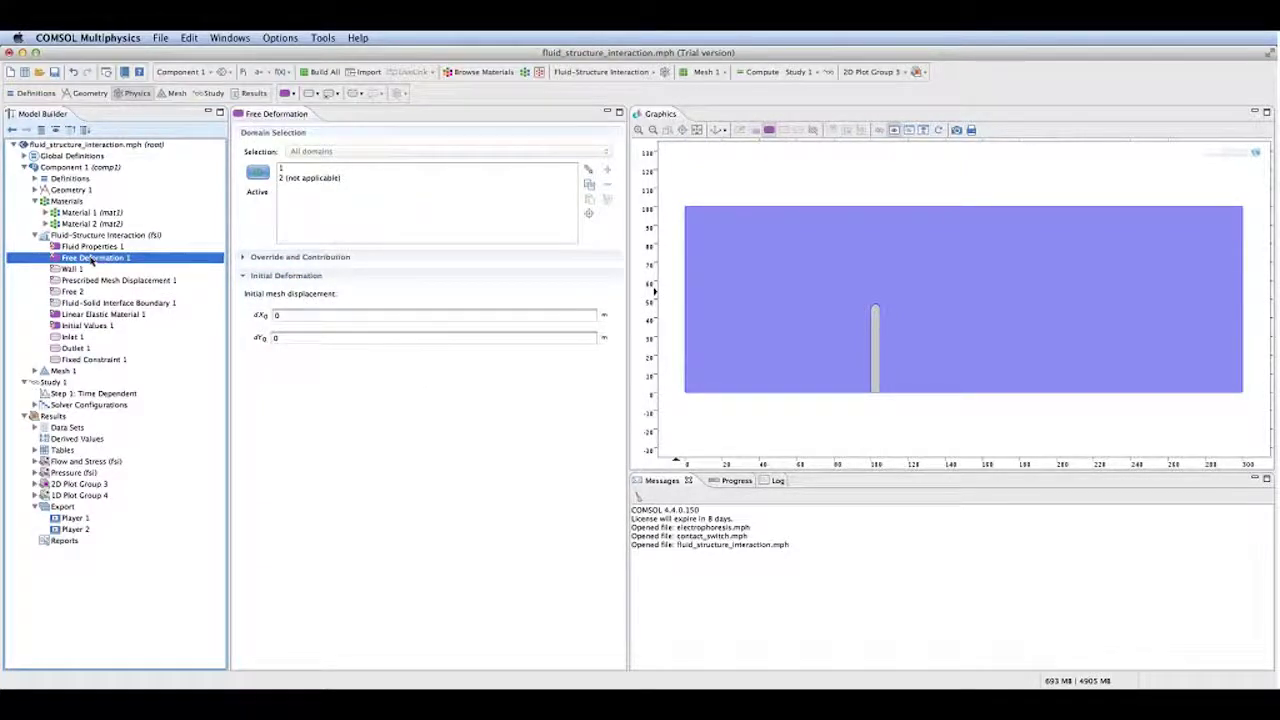
left_click(80, 281)
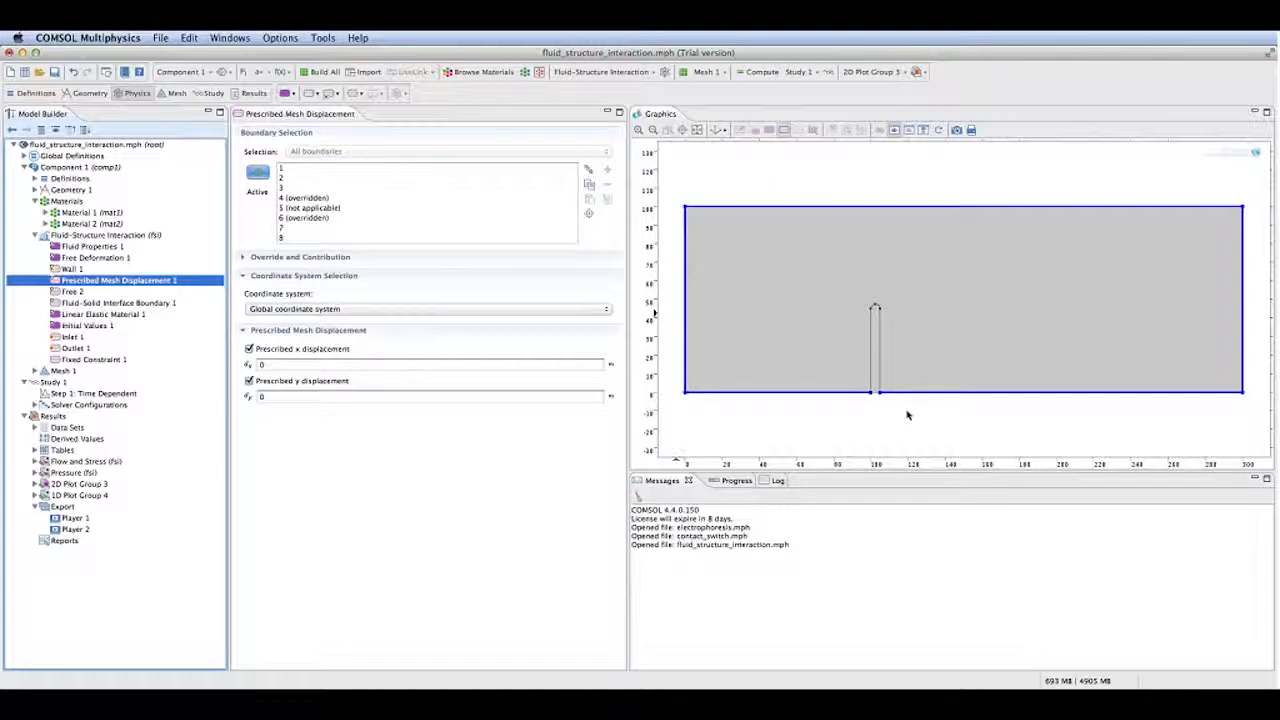
Display Mesh 1, inspect the refined mesh around the beam's tip up close, and return to the full mesh
left_click(66, 372)
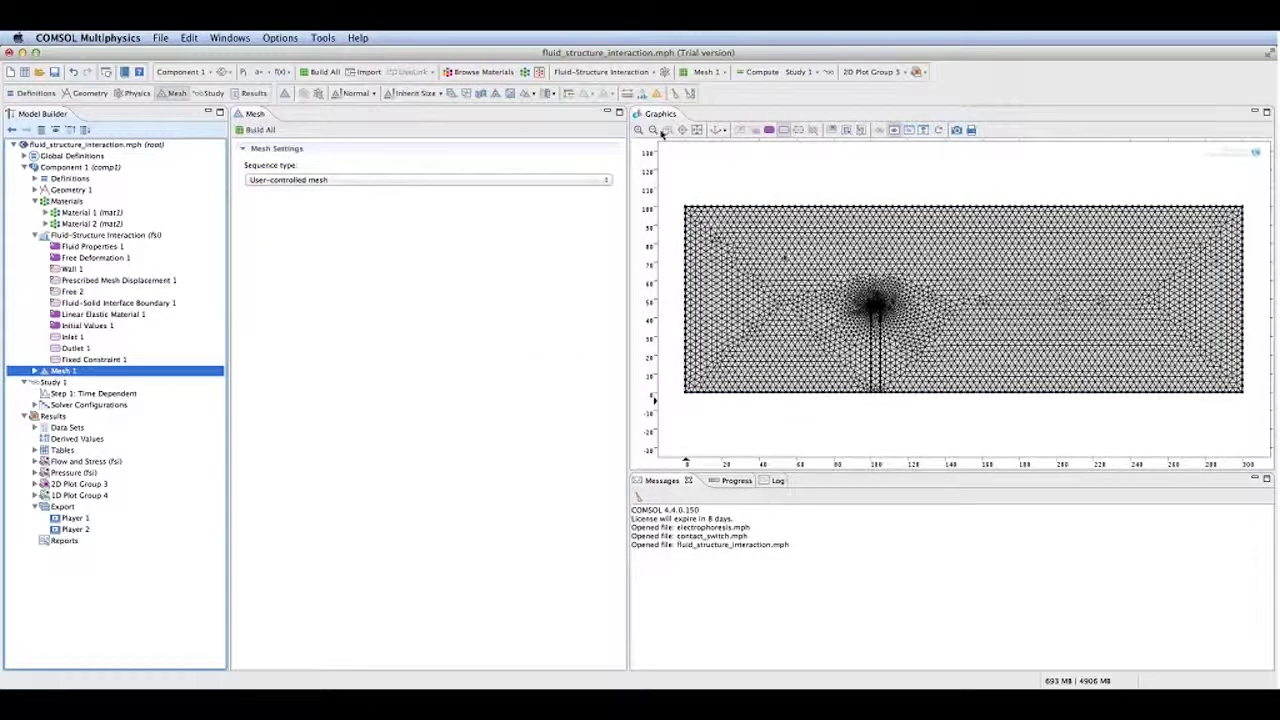
left_click(665, 131)
left_click_drag(814, 266, 938, 360)
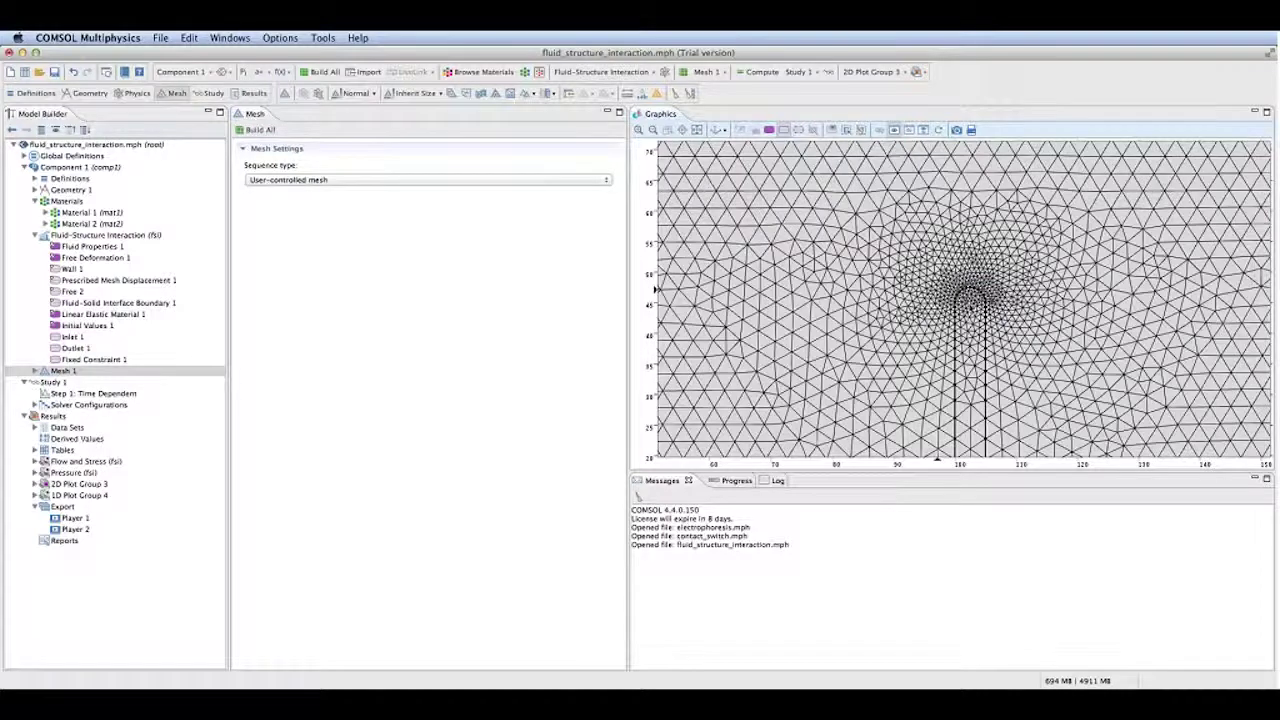
left_click(697, 130)
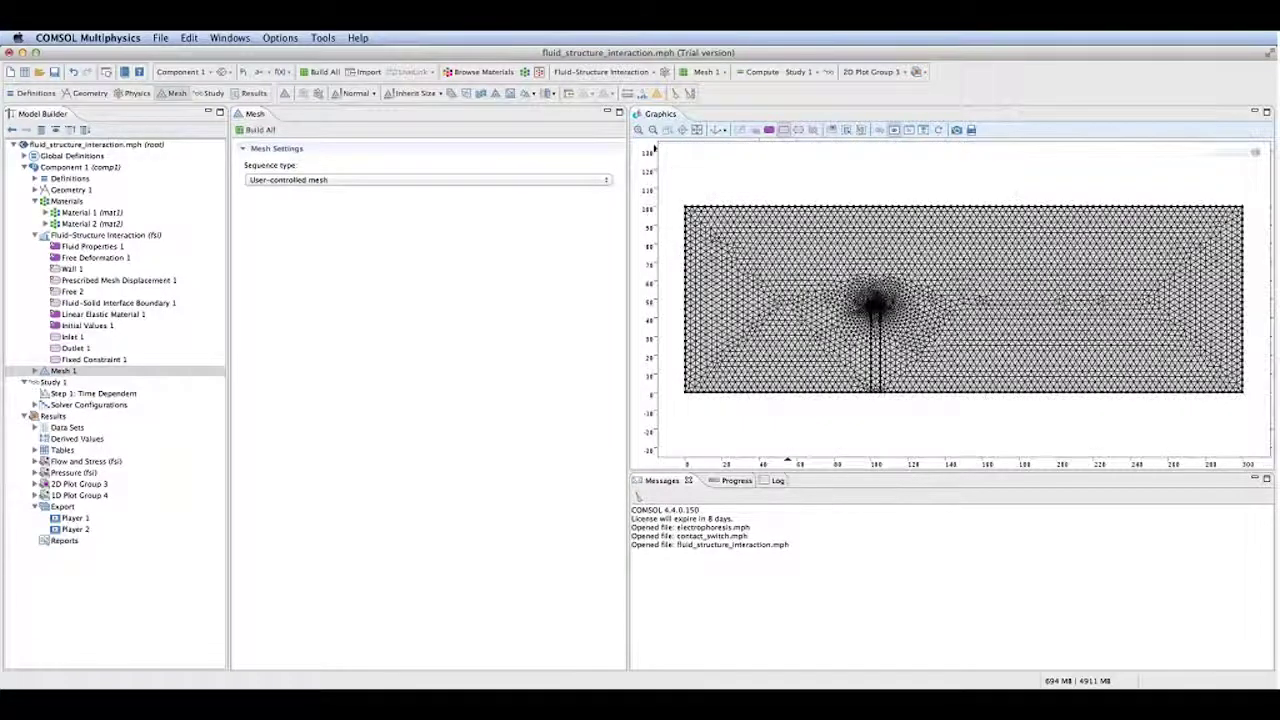
Review the Step 1: Time Dependent study settings and display the Flow and Stress (fsi) plot
left_click(63, 395)
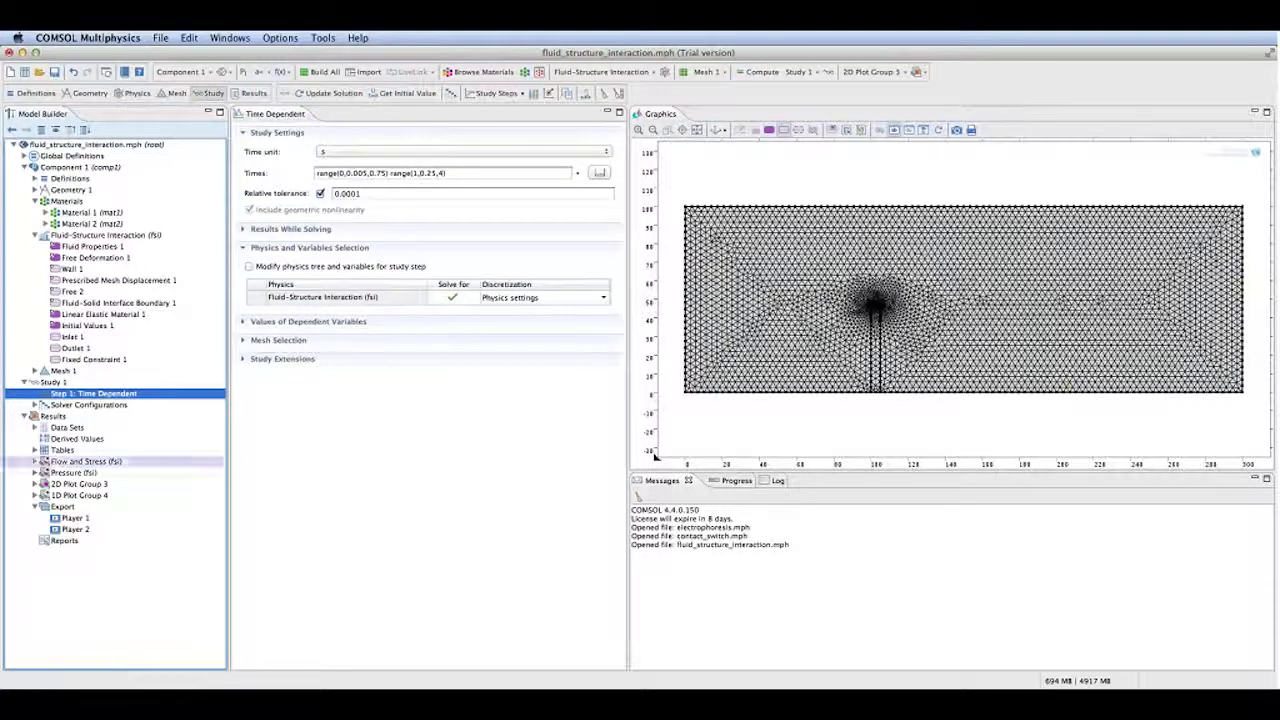
left_click(75, 461)
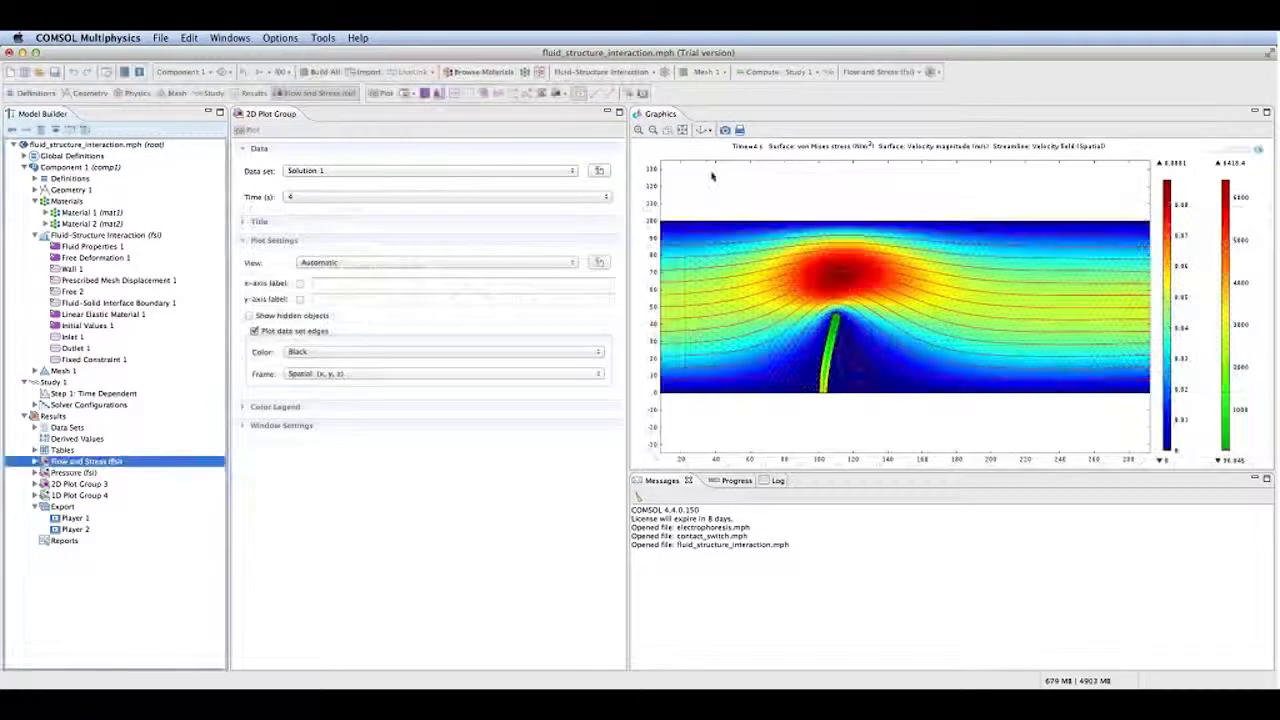
Fit the whole channel in view and plot Flow and Stress (fsi) at times 0.74, 0.68 and 0.615 s
left_click(682, 131)
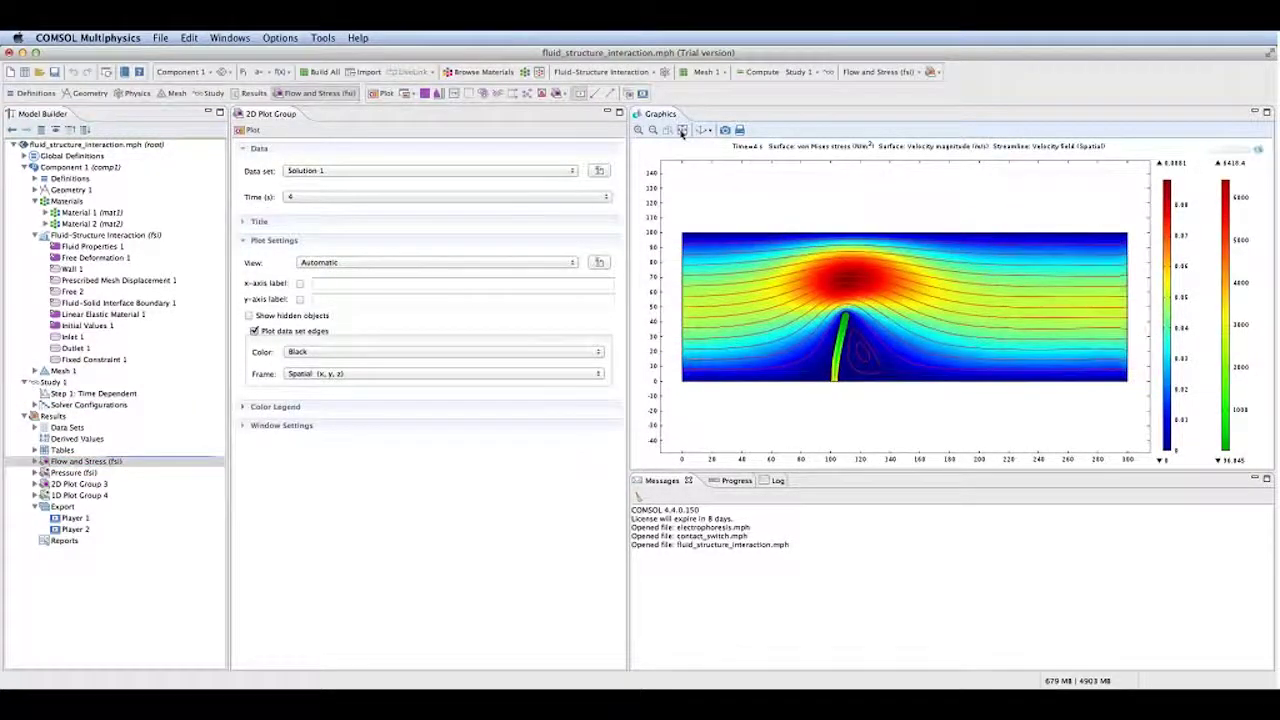
left_click(500, 197)
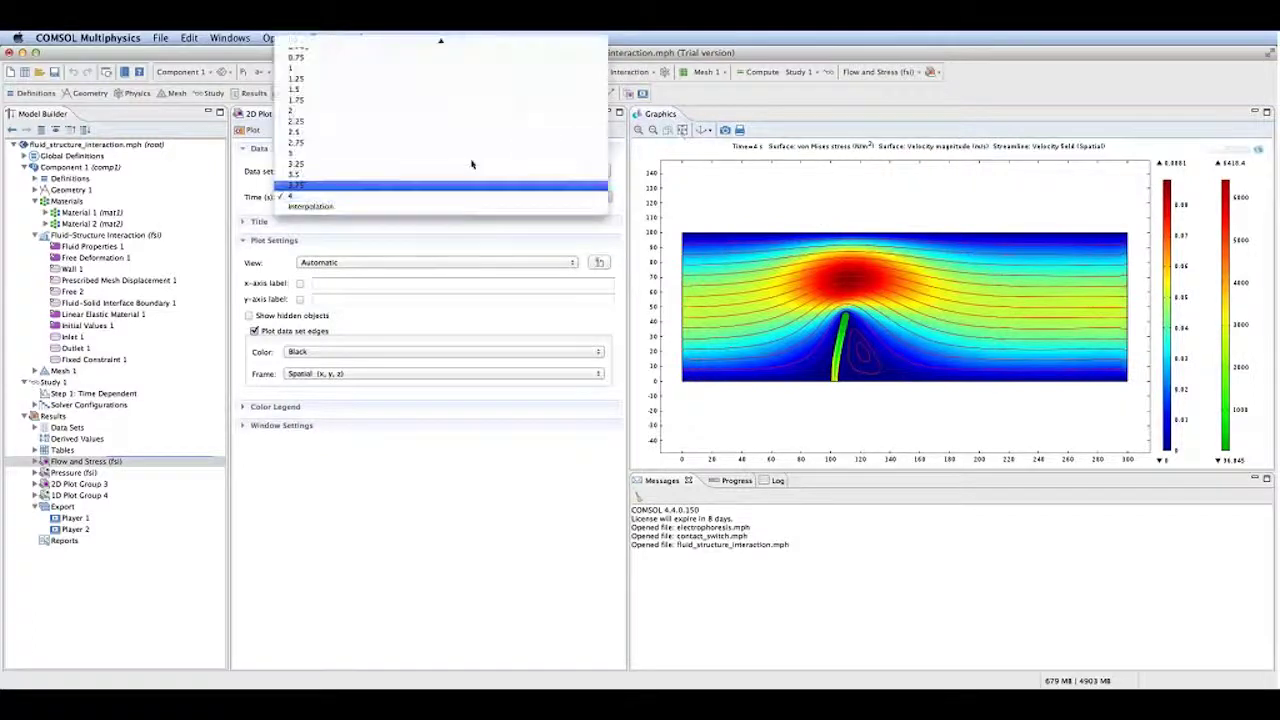
mouse_move(440, 43)
left_click(424, 144)
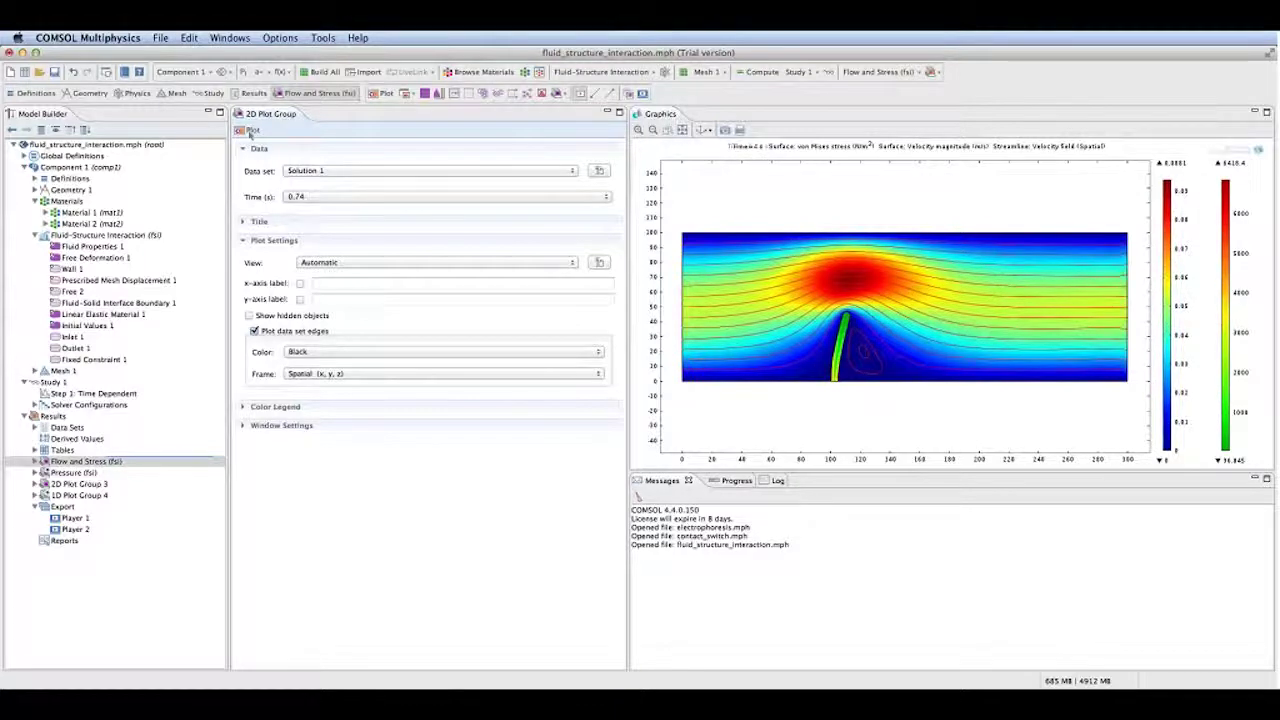
left_click(330, 196)
left_click(320, 68)
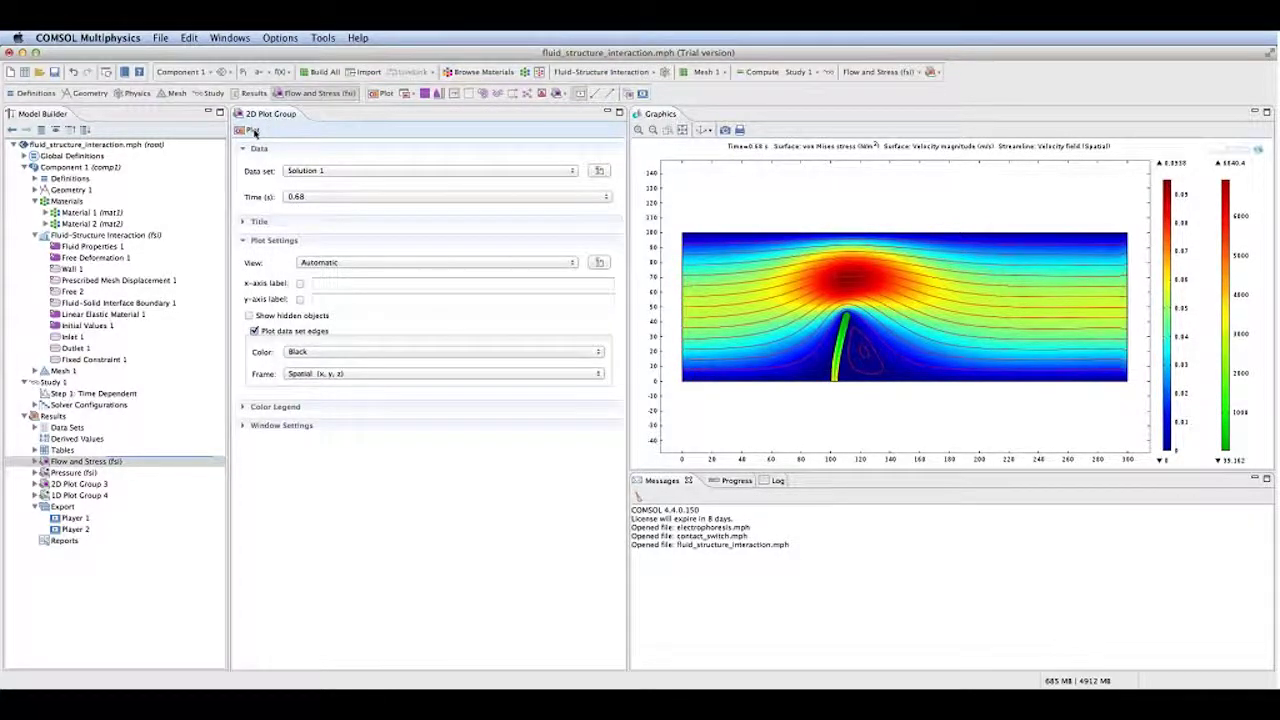
left_click(340, 197)
left_click(295, 58)
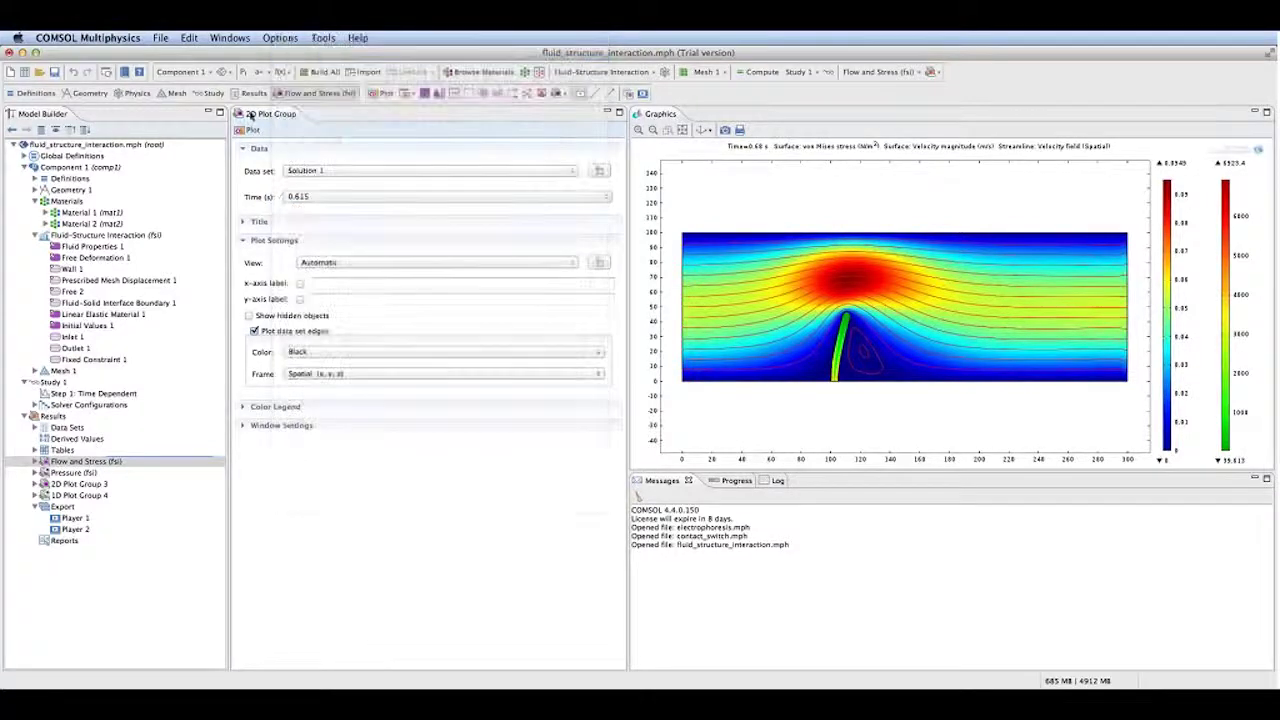
Review the Pressure (fsi) contours, the deformed mesh in 2D Plot Group 3 and the curves in 1D Plot Group 4
left_click(72, 472)
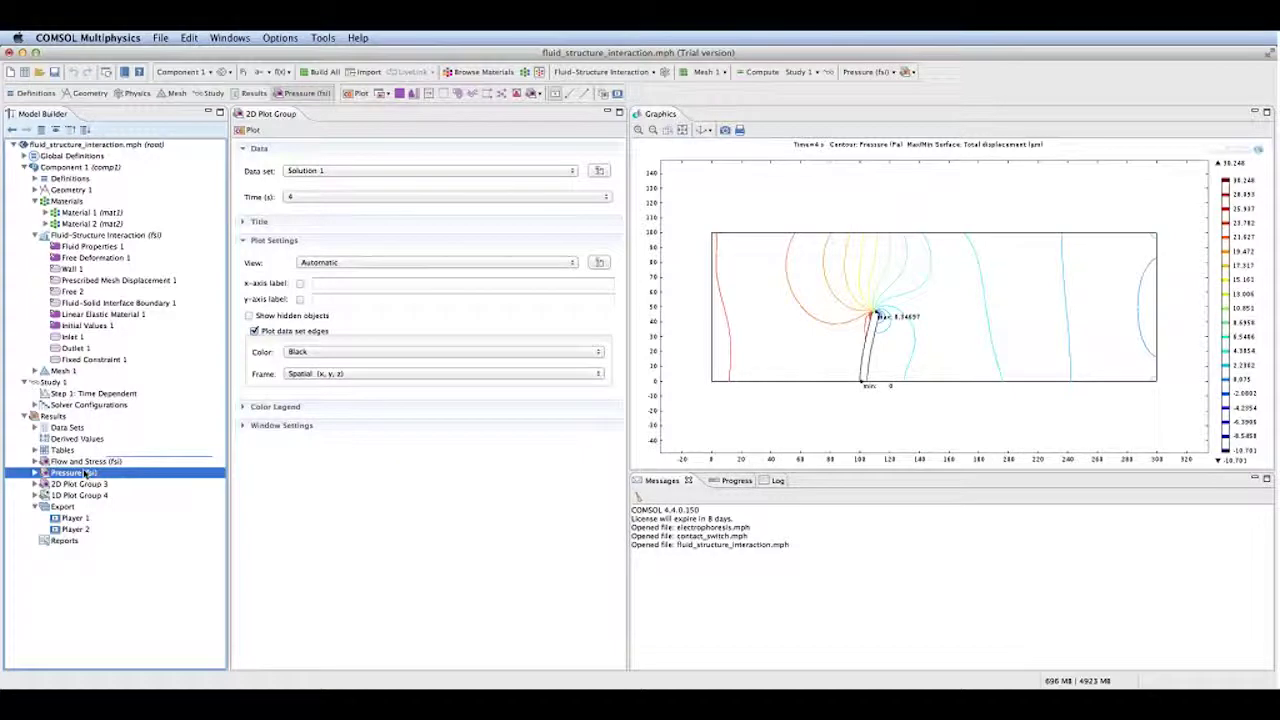
left_click(80, 484)
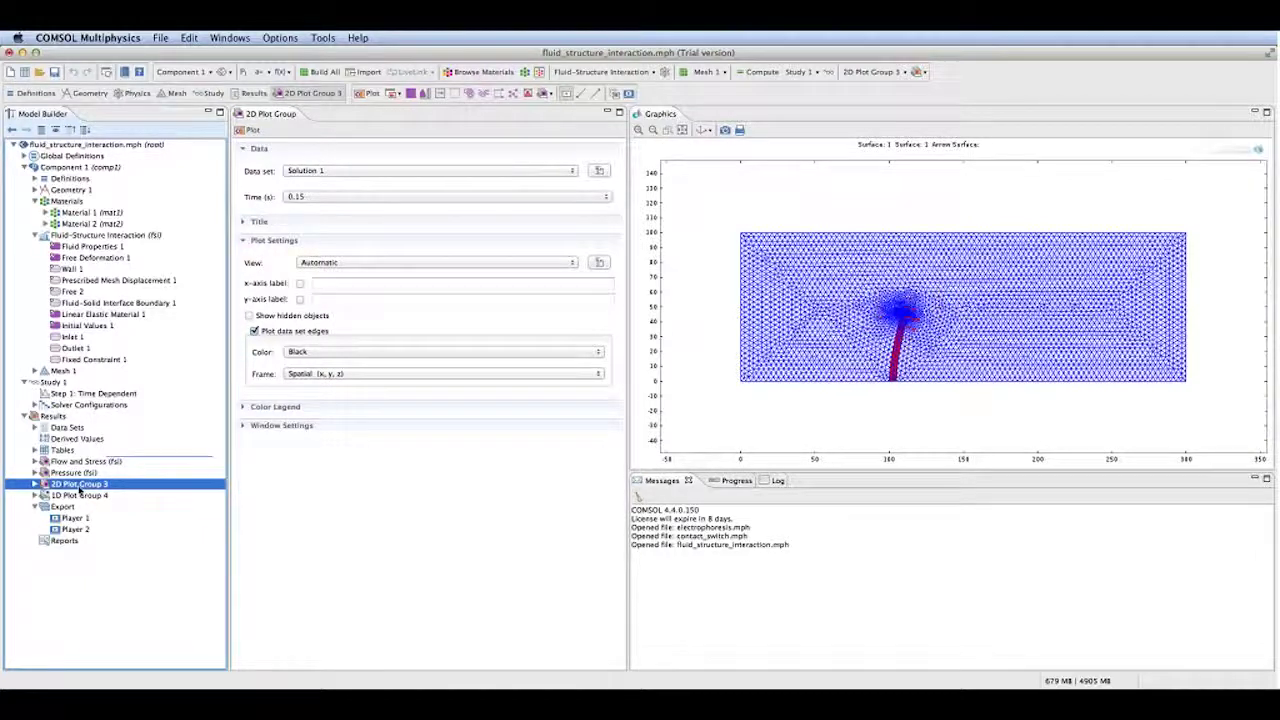
left_click(83, 497)
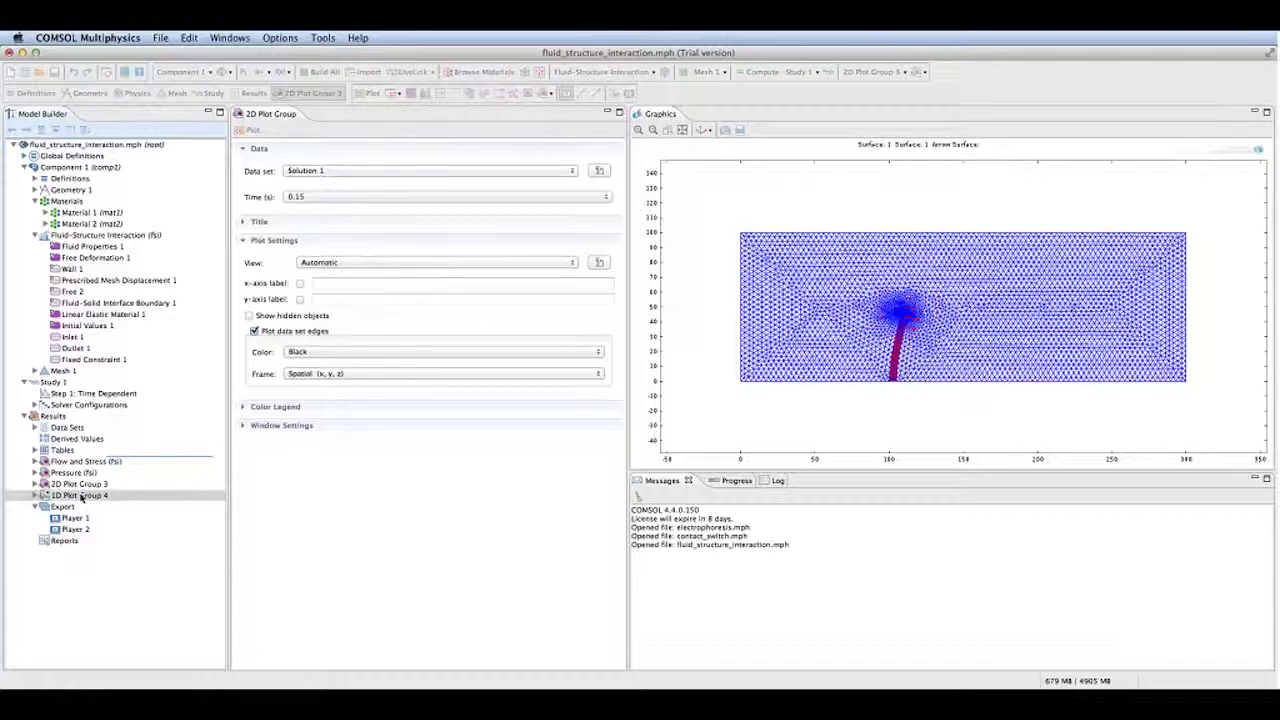
left_click(80, 496)
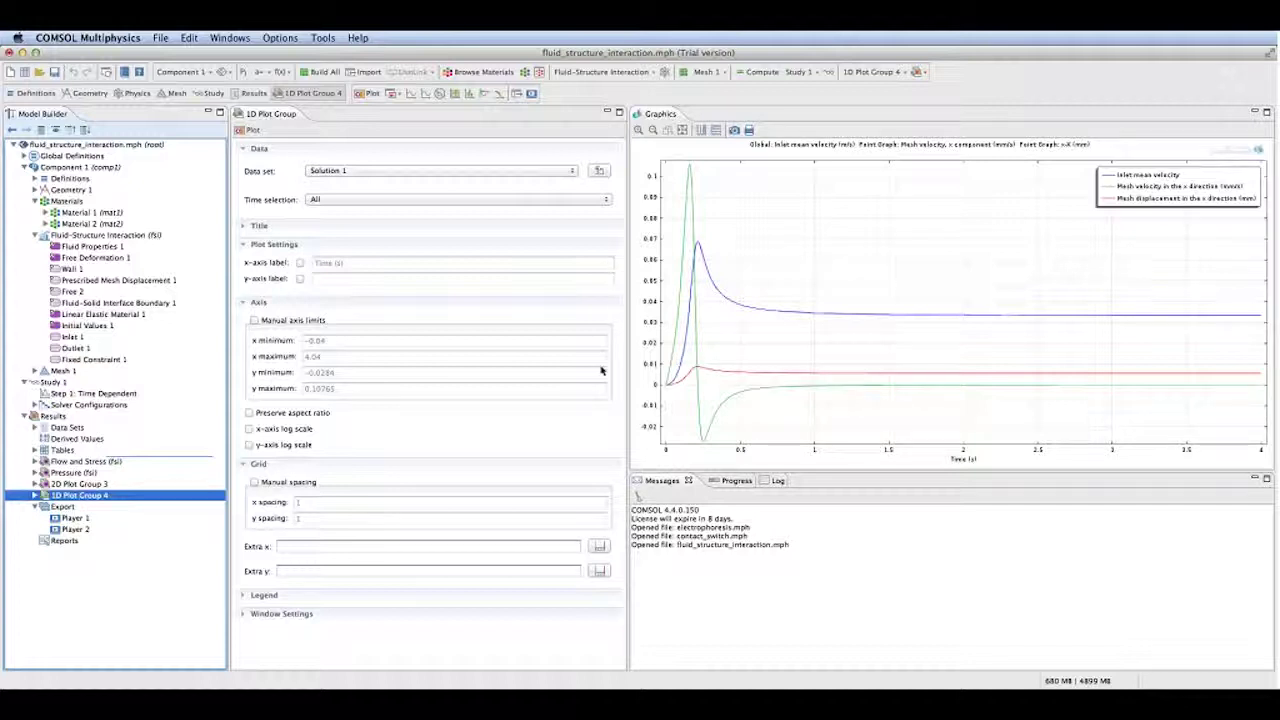
Play the Player 1 animation of Flow and Stress (fsi) and display its generation progress
left_click(74, 520)
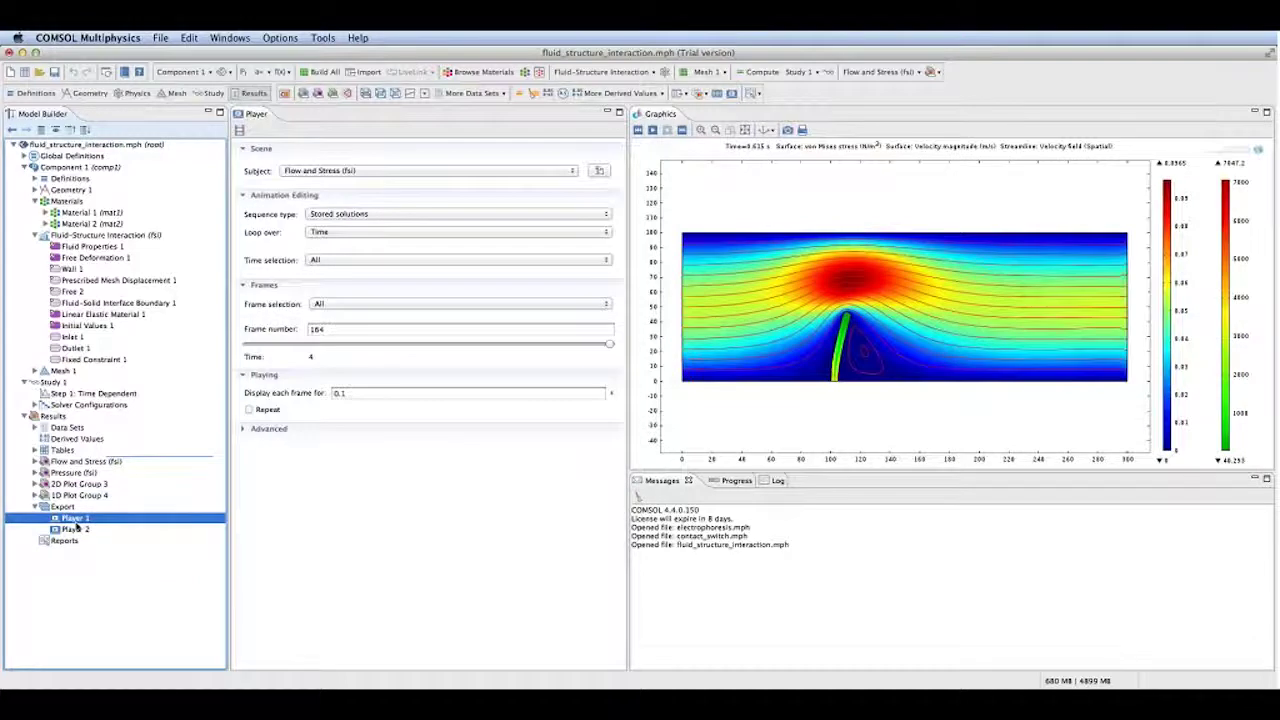
left_click(652, 131)
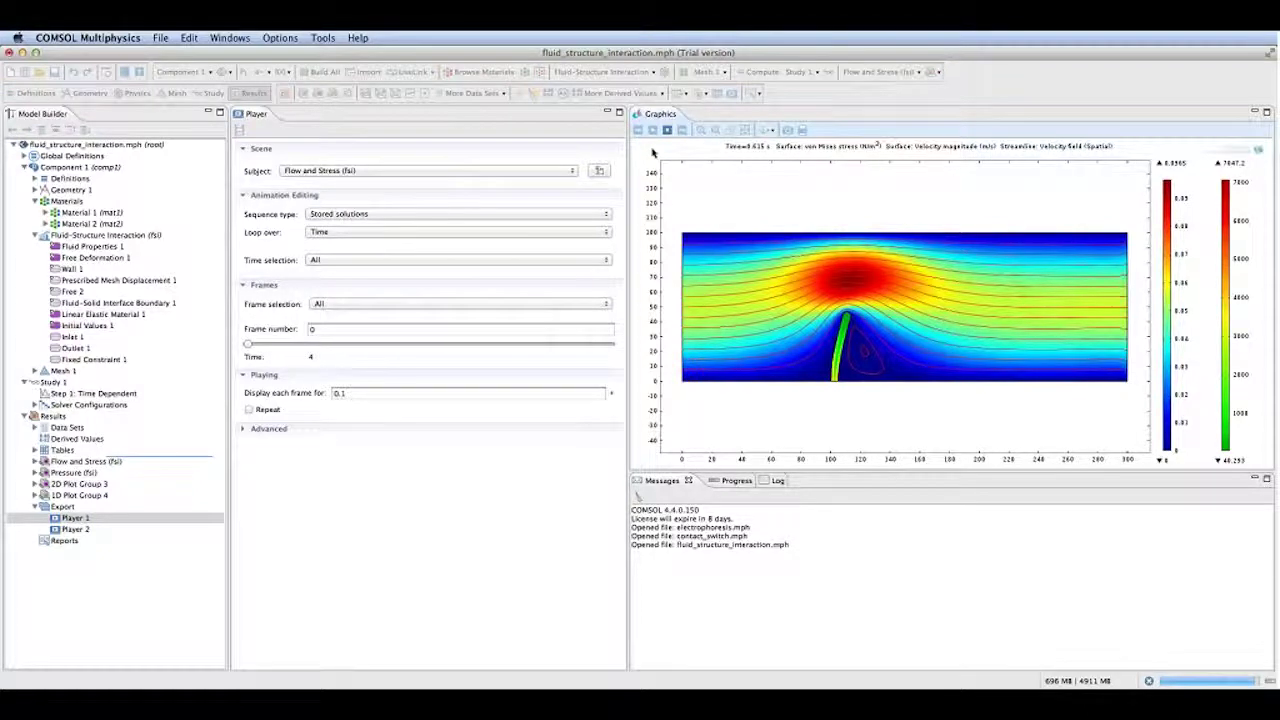
left_click(736, 481)
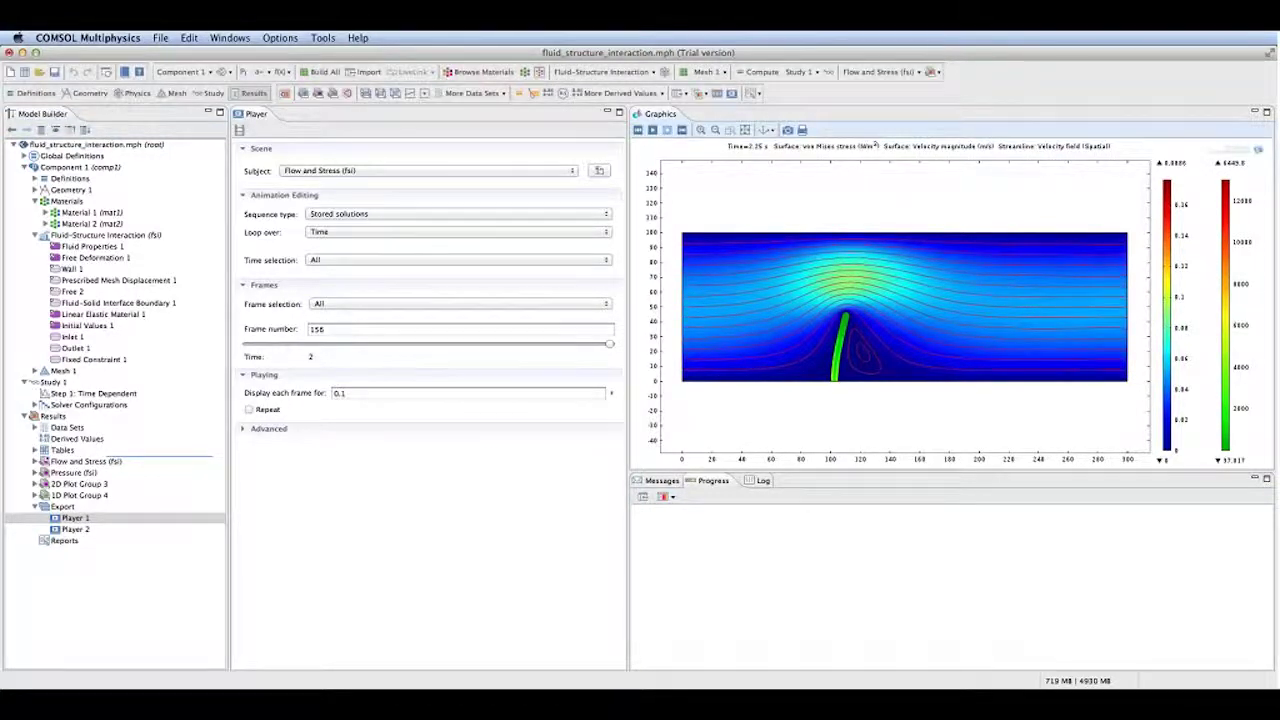
Play the Player 2 animation of 2D Plot Group 3 with a close-up of the mesh around the beam's tip
left_click(73, 529)
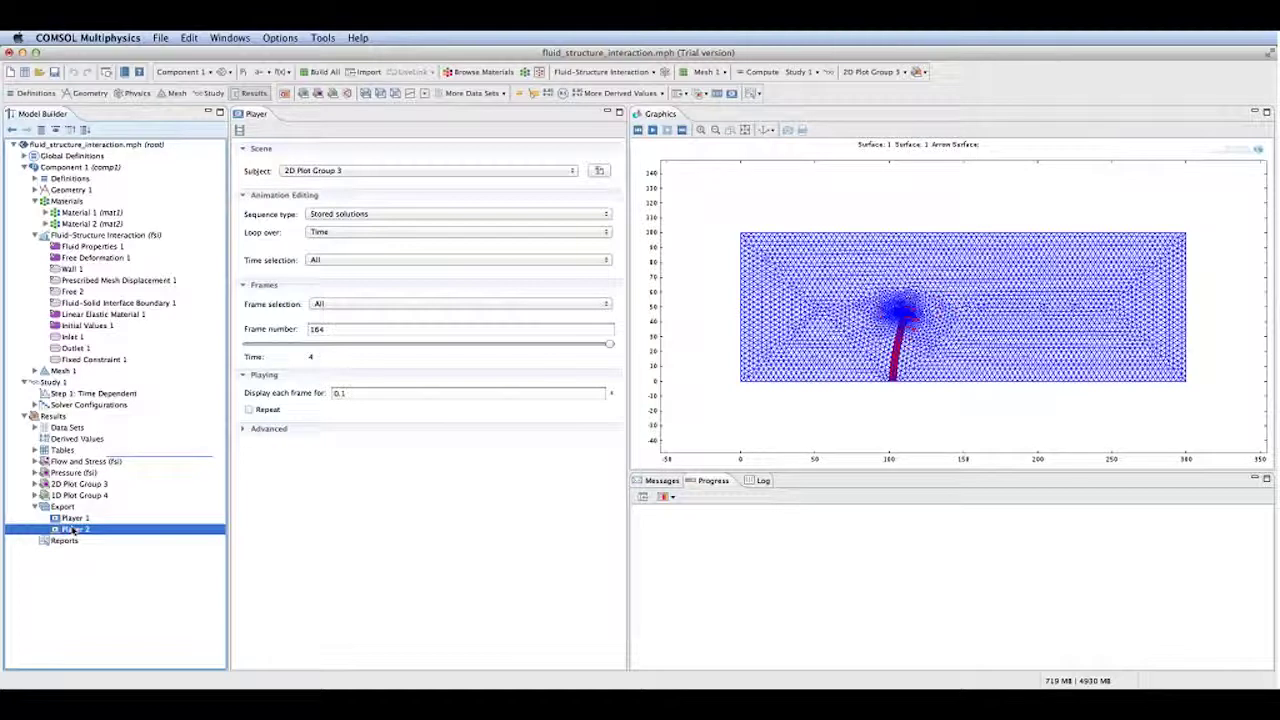
left_click(932, 341)
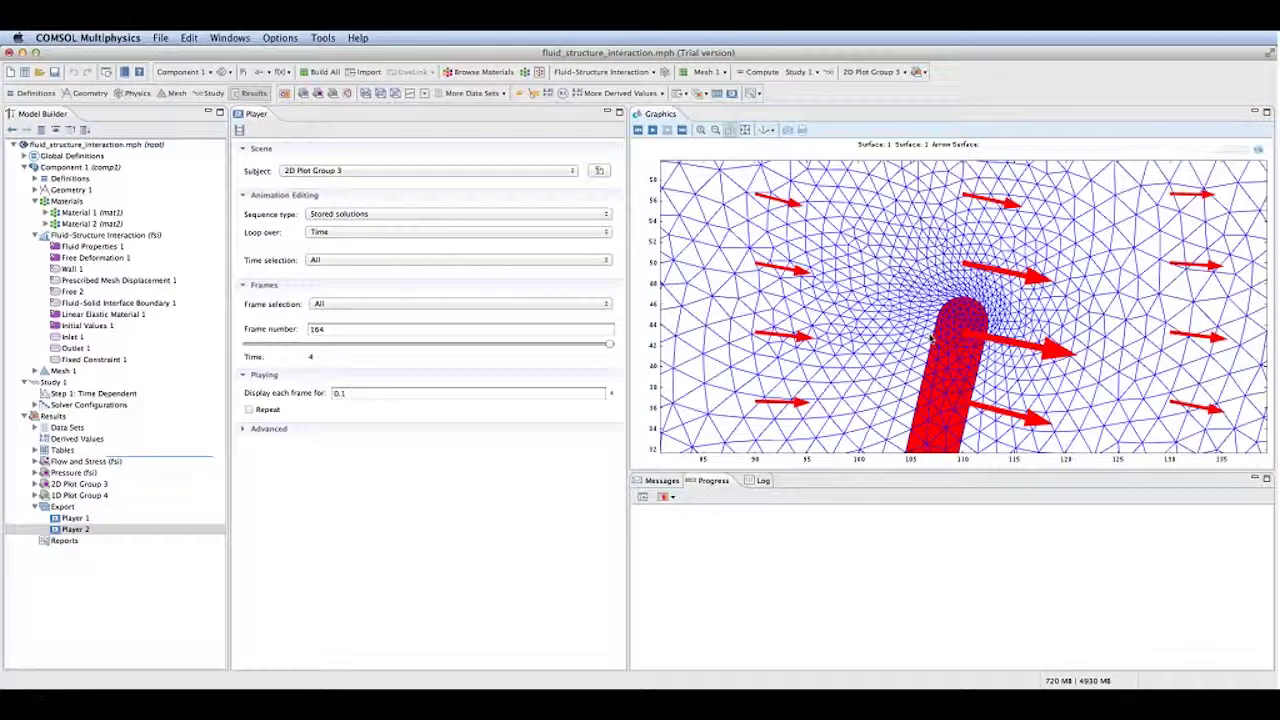
left_click(653, 131)
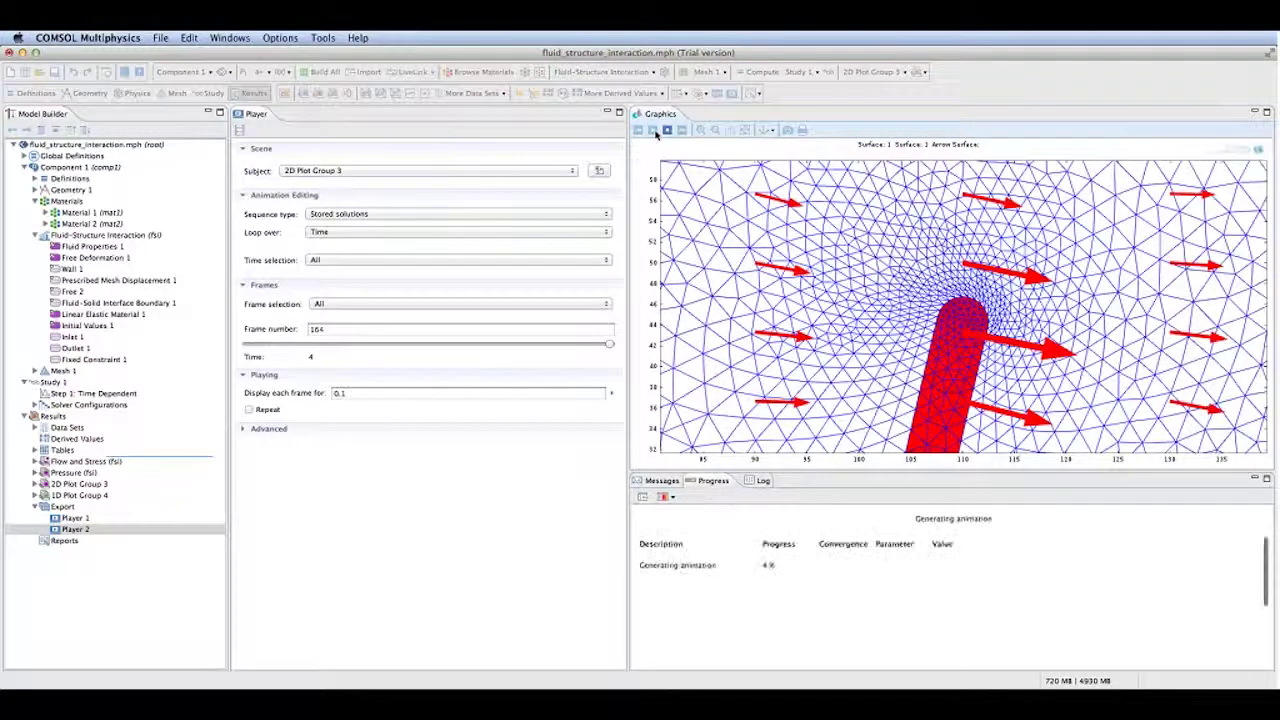